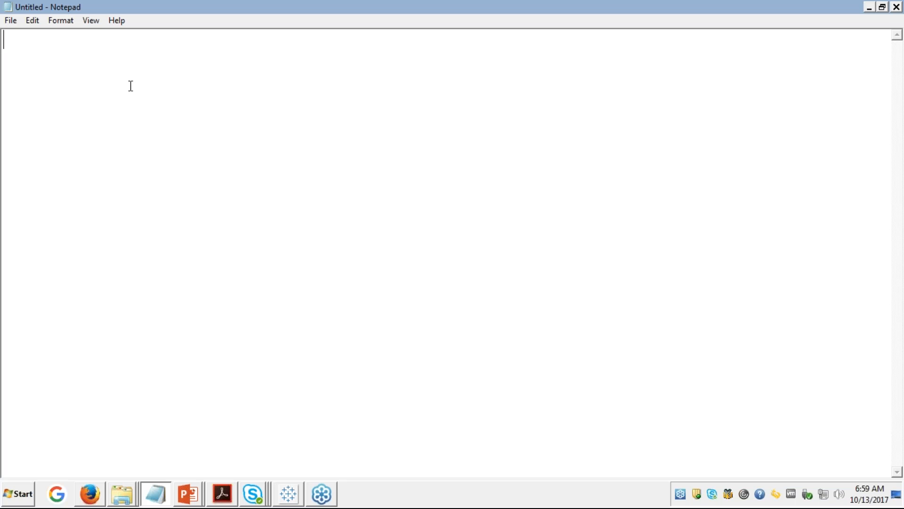
Step: Type the note 'Good morning all.. the session will begin once all participants join..', correcting typos
{"action": "type", "text": "Go"}
{"action": "type", "text": "of"}
{"action": "key", "text": "BackSpace"}
{"action": "key", "text": "BackSpace"}
{"action": "type", "text": "d mo"}
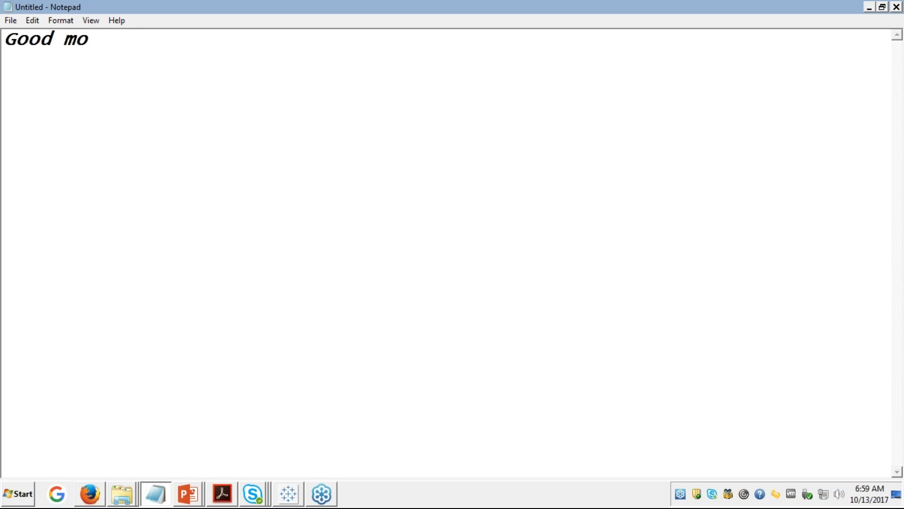
{"action": "type", "text": "rnig"}
{"action": "key", "text": "BackSpace"}
{"action": "key", "text": "BackSpace"}
{"action": "key", "text": "BackSpace"}
{"action": "type", "text": "ing "}
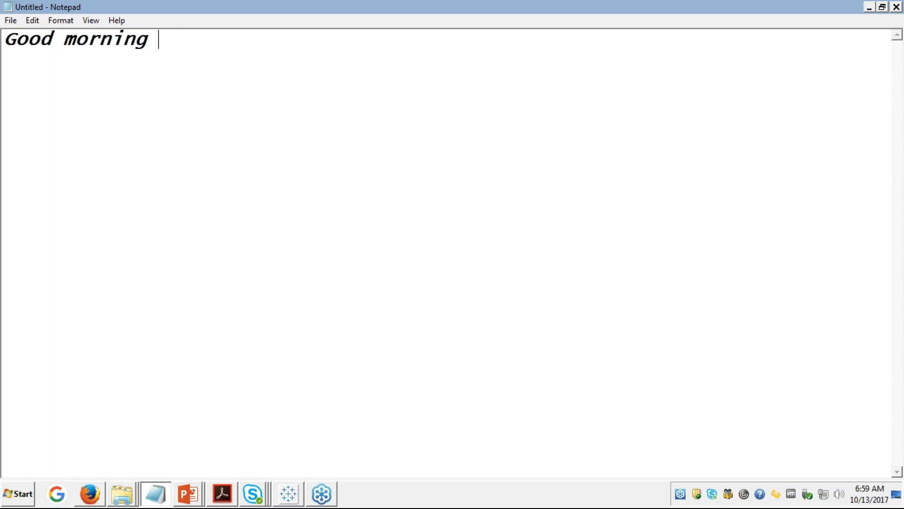
{"action": "type", "text": "all.. thwe"}
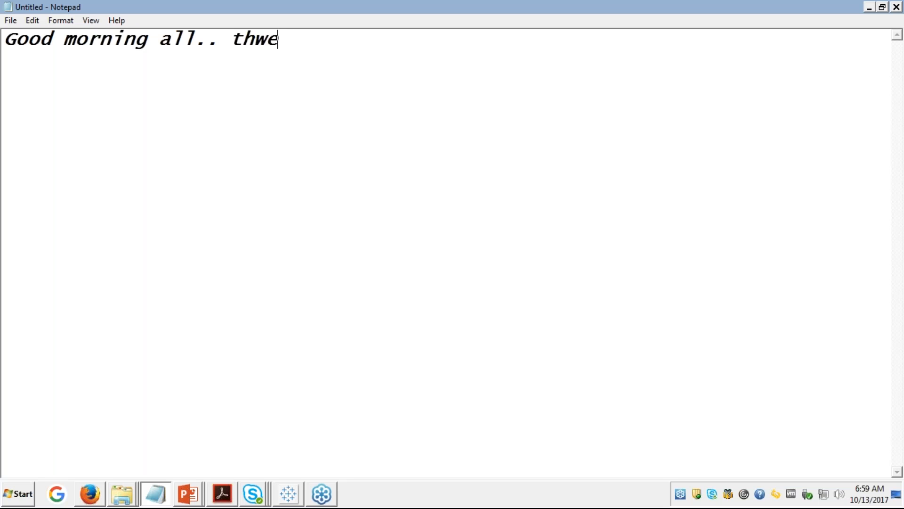
{"action": "key", "text": "BackSpace"}
{"action": "key", "text": "BackSpace"}
{"action": "type", "text": "e sess"}
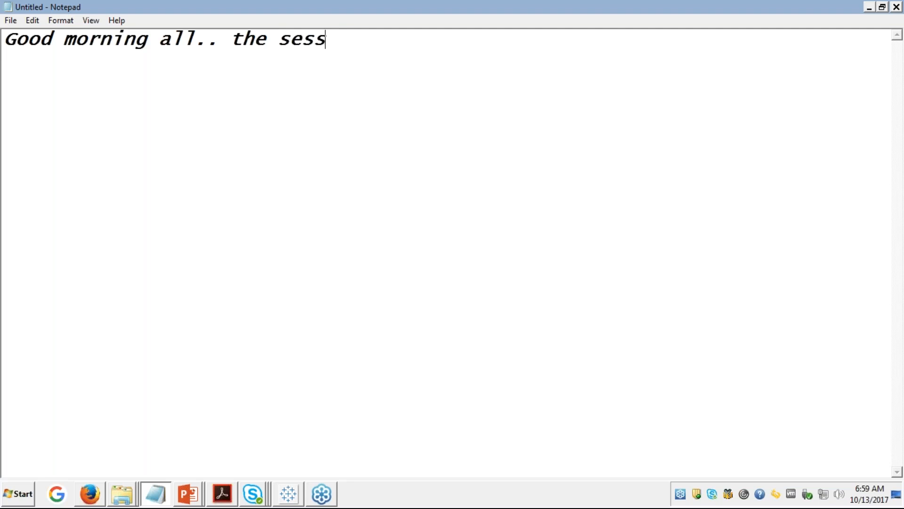
{"action": "type", "text": "ion wi"}
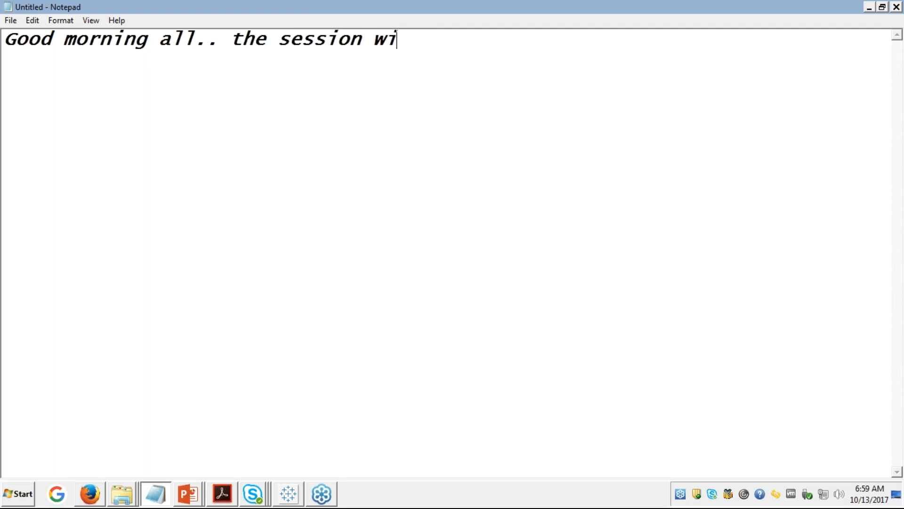
{"action": "type", "text": "ll begi"}
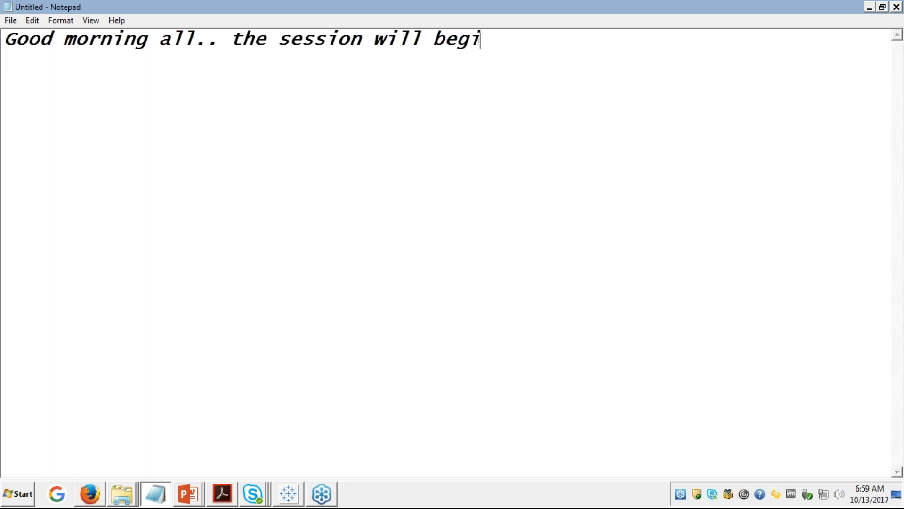
{"action": "type", "text": "n ince a"}
{"action": "key", "text": "BackSpace"}
{"action": "key", "text": "BackSpace"}
{"action": "key", "text": "BackSpace"}
{"action": "key", "text": "BackSpace"}
{"action": "key", "text": "BackSpace"}
{"action": "key", "text": "BackSpace"}
{"action": "type", "text": "once a"}
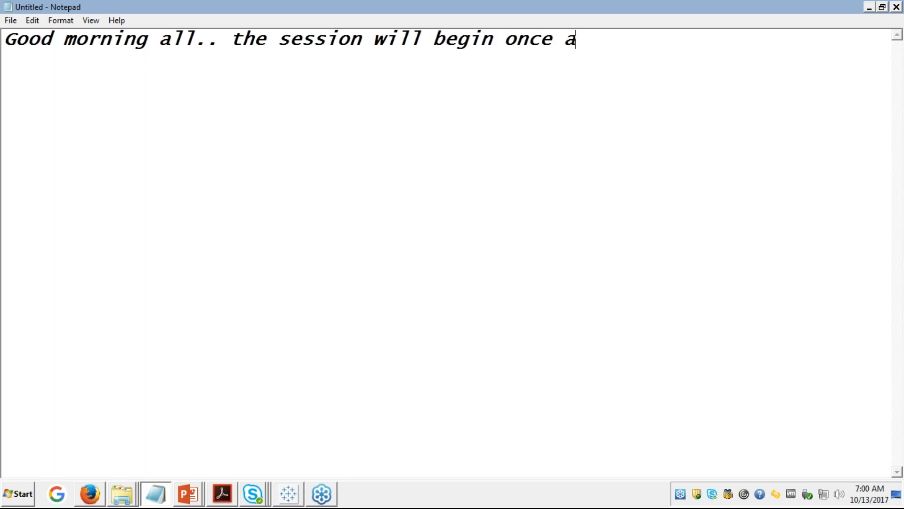
{"action": "type", "text": "ll parti"}
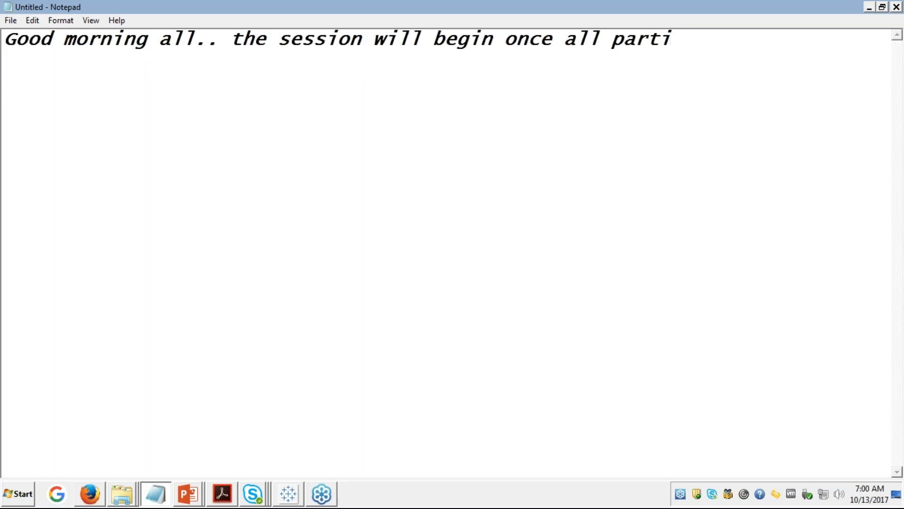
{"action": "type", "text": "cipants "}
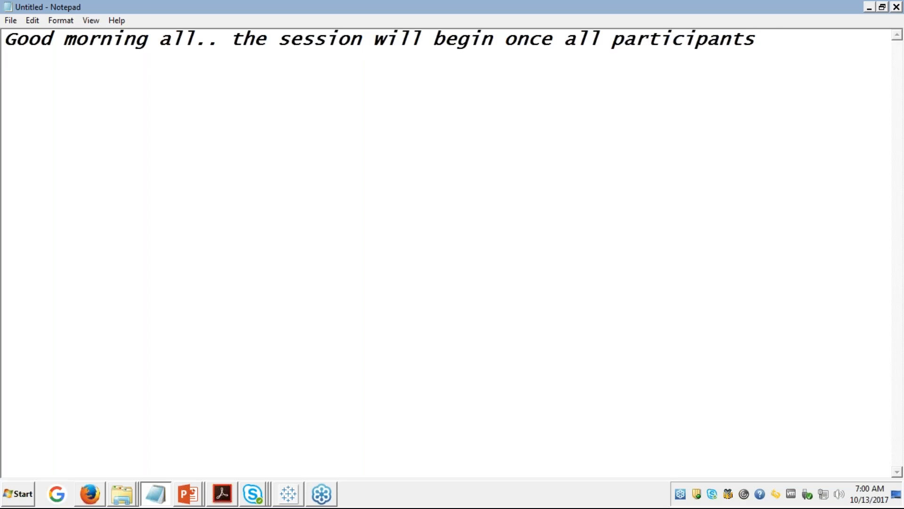
{"action": "type", "text": "join.. yhanks"}
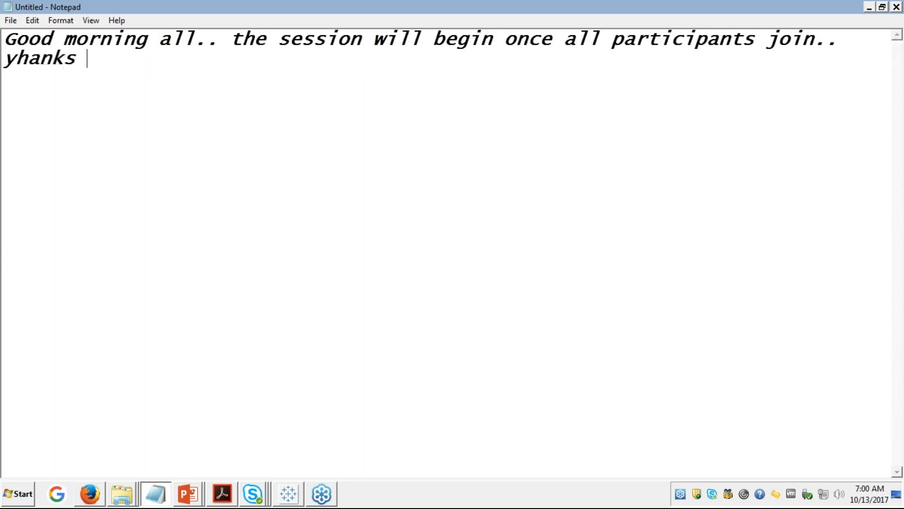
Step: Correct the sign-off 'yhanks' to 'Thanks' on the second line
{"action": "left_click", "coordinate": [18, 58]}
{"action": "key", "text": "BackSpace"}
{"action": "type", "text": "T"}
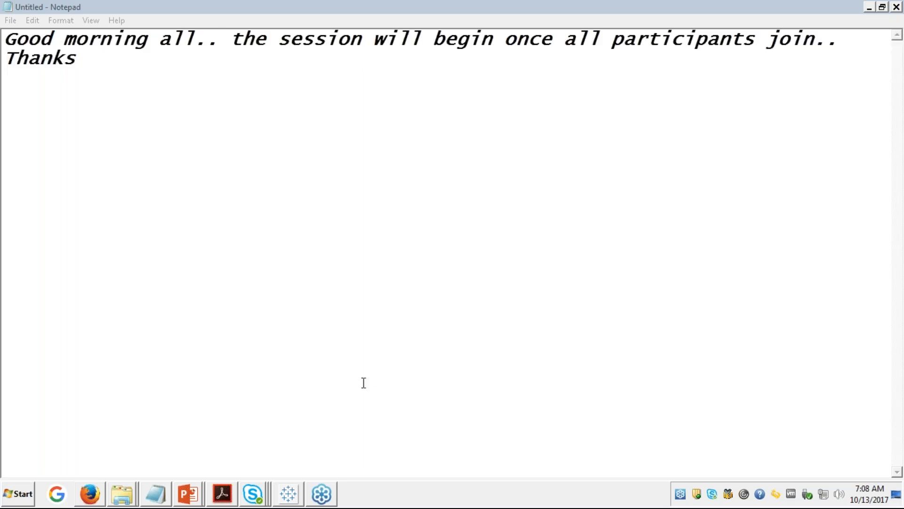
Step: Check Acrobat's recent files, then show the which_chart_v6_final_0.pdf tab in Firefox
{"action": "left_click", "coordinate": [101, 494]}
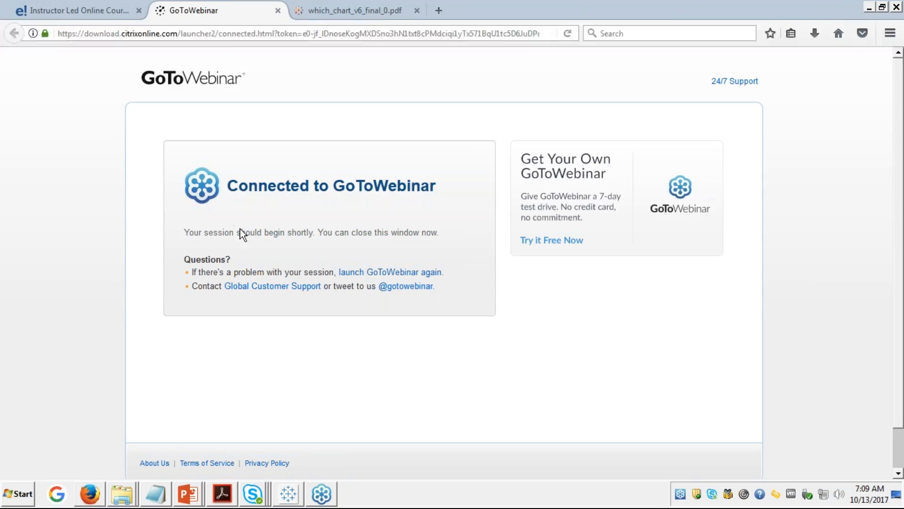
{"action": "left_click", "coordinate": [221, 495]}
{"action": "left_click", "coordinate": [221, 497]}
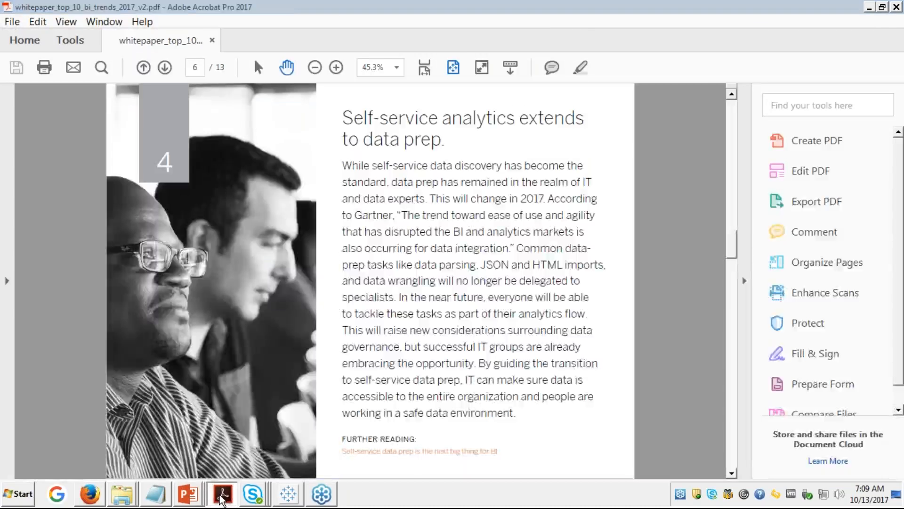
{"action": "right_click", "coordinate": [221, 497]}
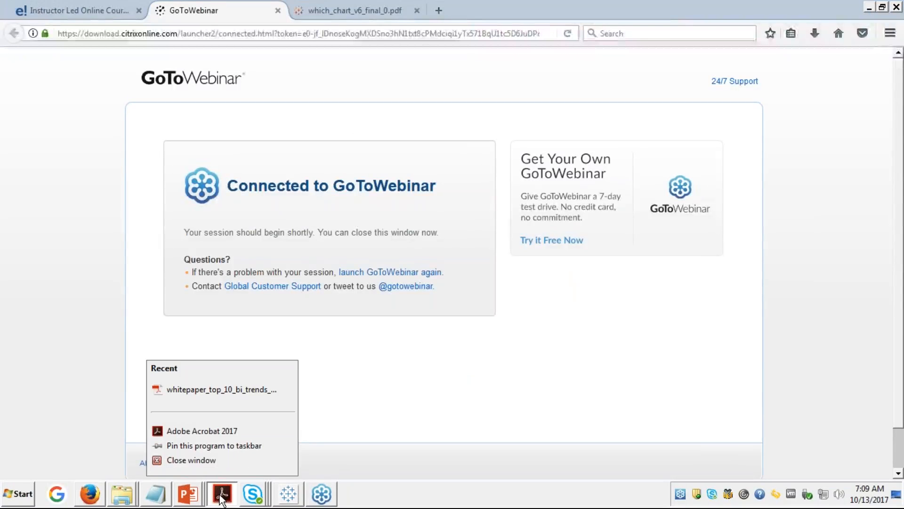
{"action": "left_click", "coordinate": [7, 325]}
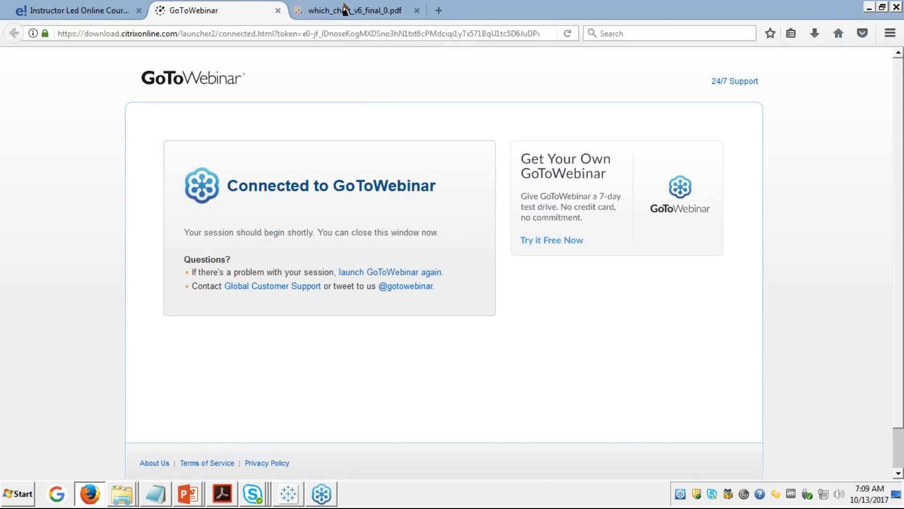
{"action": "left_click", "coordinate": [341, 13]}
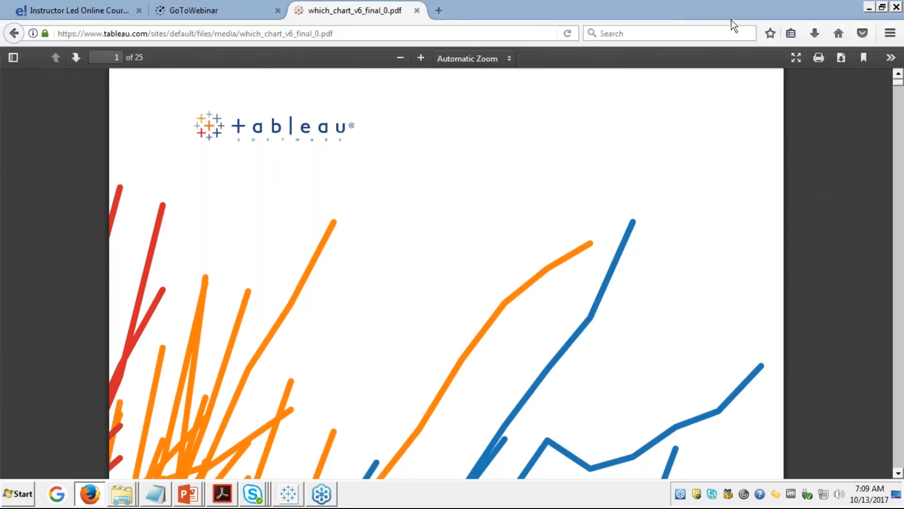
Step: Open the full downloads history from Firefox's Downloads list
{"action": "left_click", "coordinate": [816, 32]}
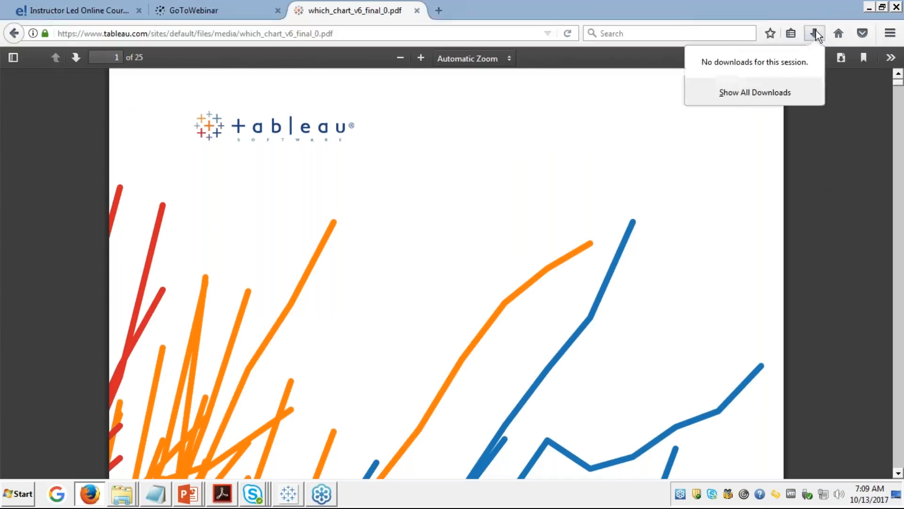
{"action": "left_click", "coordinate": [750, 92]}
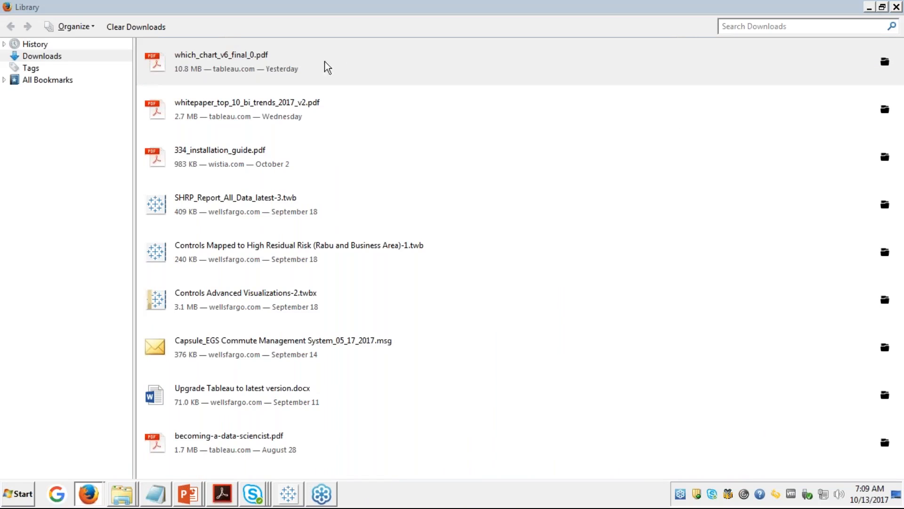
Step: Inspect the which_chart_v6_final_0.pdf download's options, then bring the BI trends whitepaper forward
{"action": "left_click", "coordinate": [246, 61]}
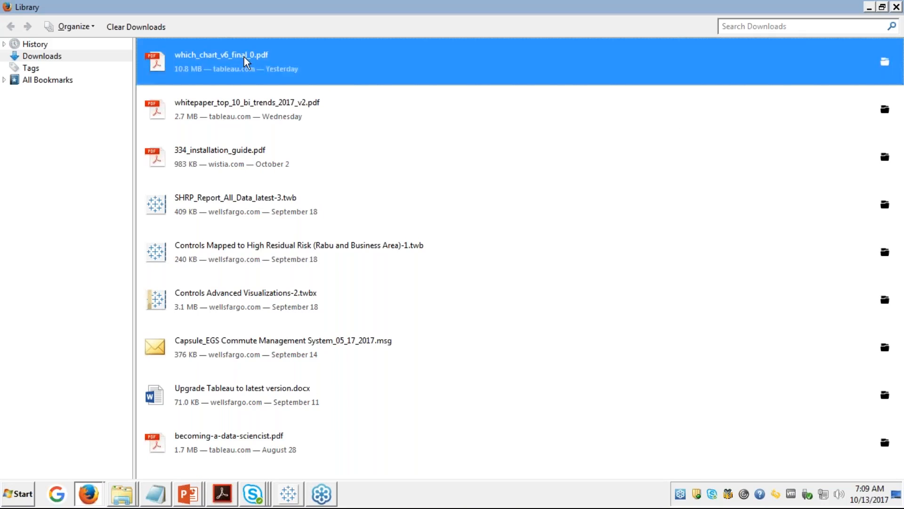
{"action": "right_click", "coordinate": [244, 57]}
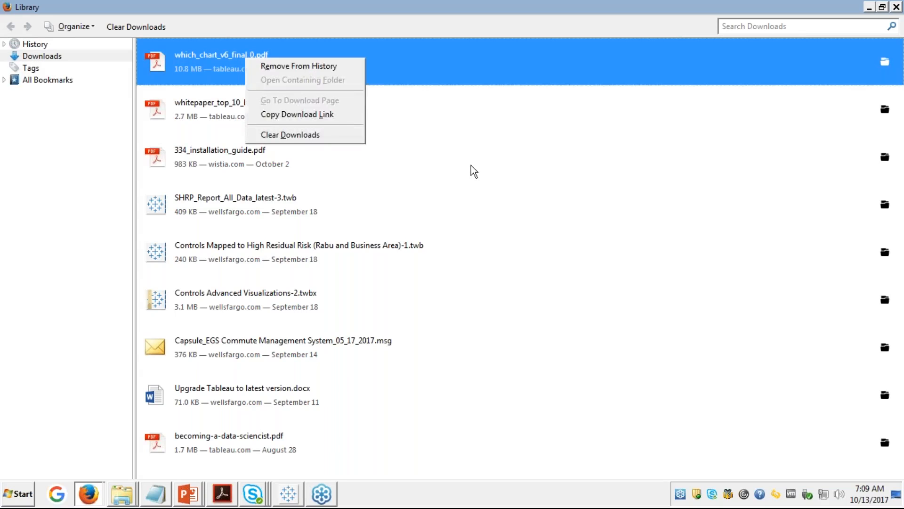
{"action": "key", "text": "Escape"}
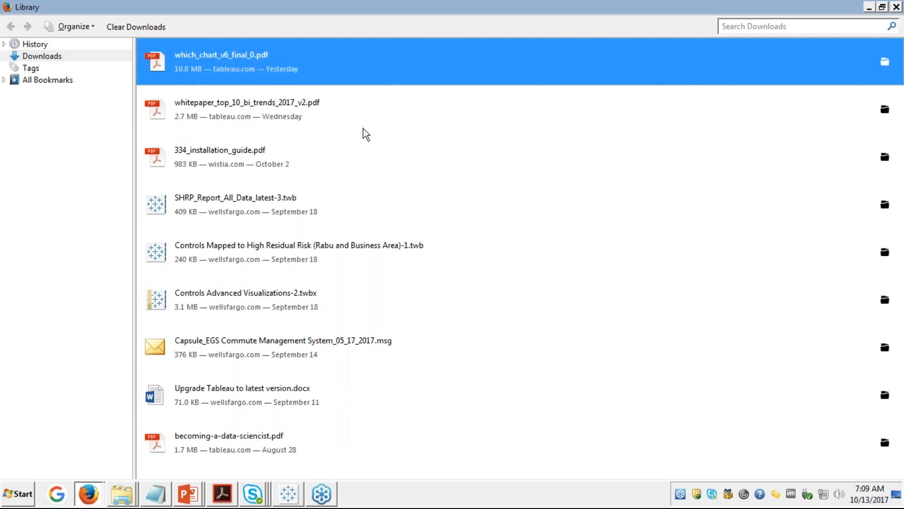
{"action": "right_click", "coordinate": [225, 67]}
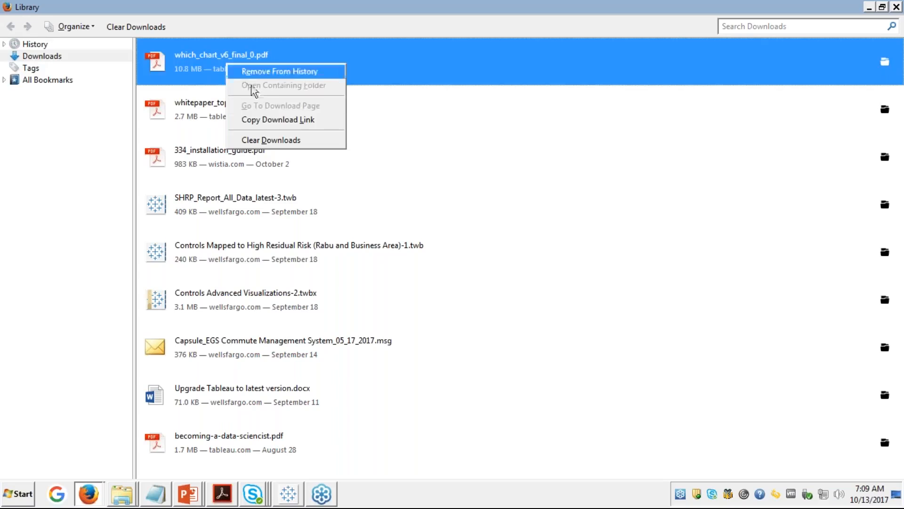
{"action": "left_click", "coordinate": [220, 498]}
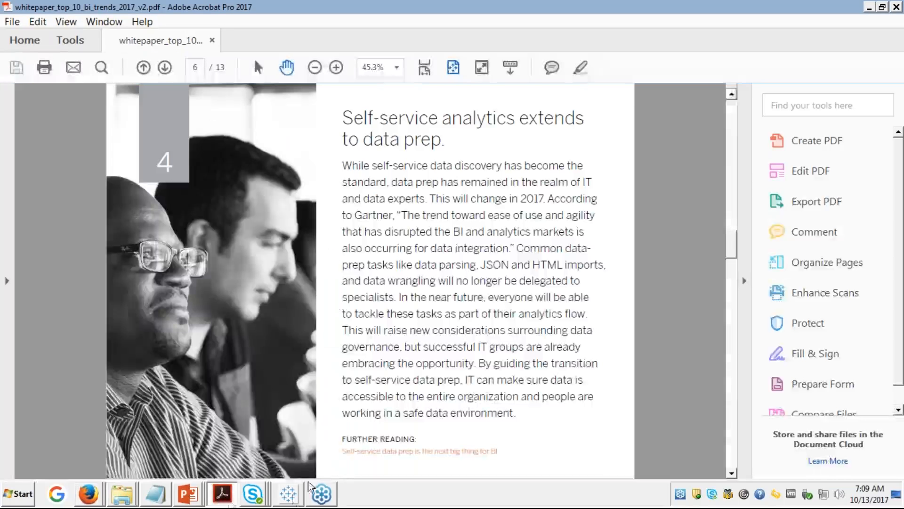
Step: Minimize the Acrobat whitepaper window to reveal Firefox's downloads list
{"action": "mouse_move", "coordinate": [222, 500]}
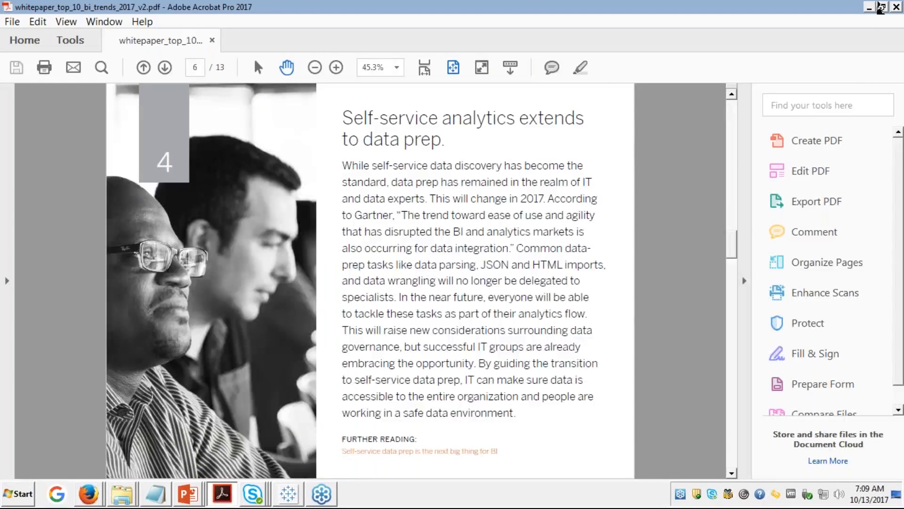
{"action": "left_click", "coordinate": [870, 7]}
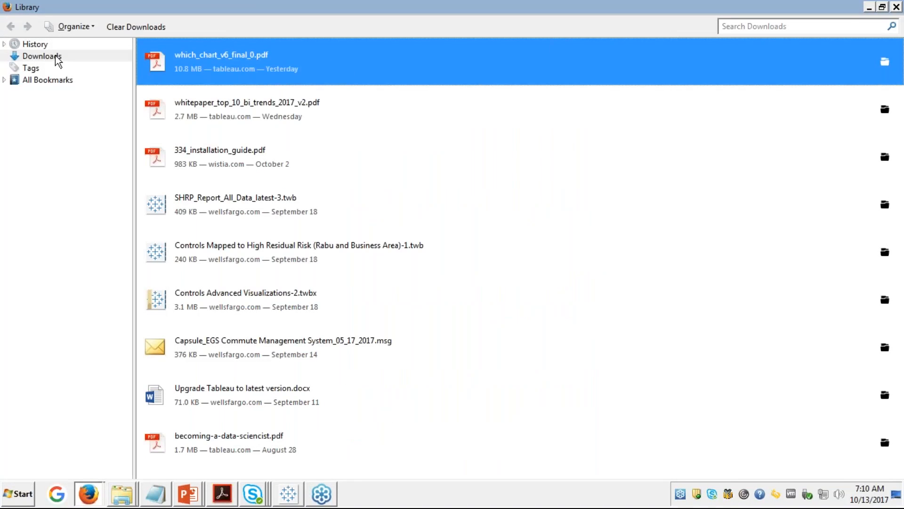
Step: Open the Downloads folder via Documents, then return to the which_chart PDF in Firefox
{"action": "left_click", "coordinate": [21, 494]}
{"action": "mouse_move", "coordinate": [132, 276]}
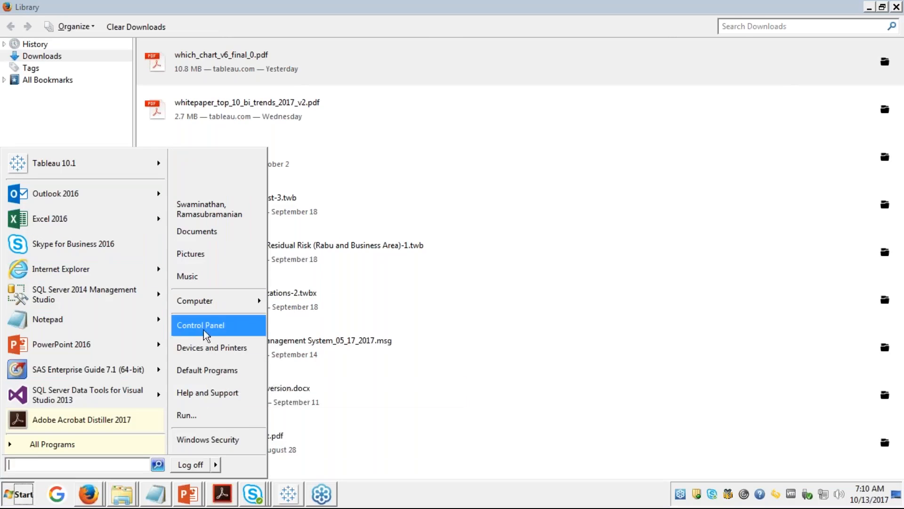
{"action": "left_click", "coordinate": [203, 236]}
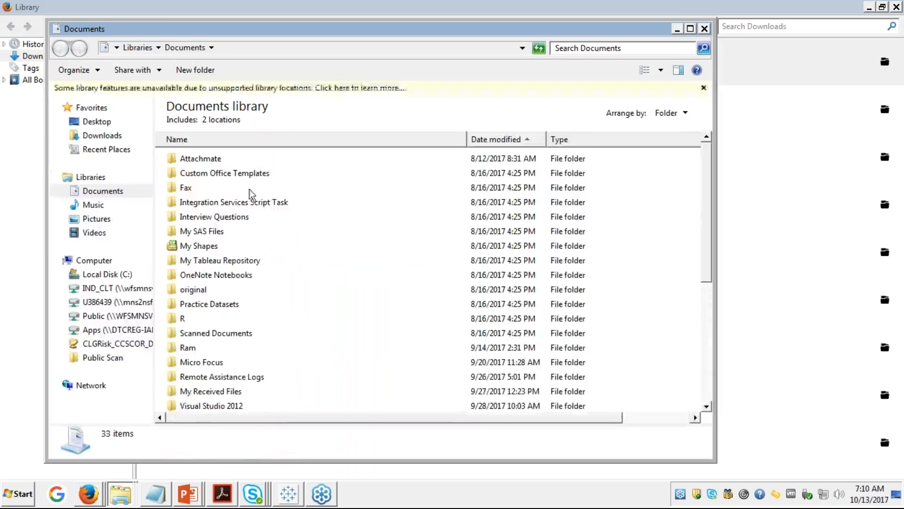
{"action": "left_click", "coordinate": [195, 218]}
{"action": "key", "text": "d"}
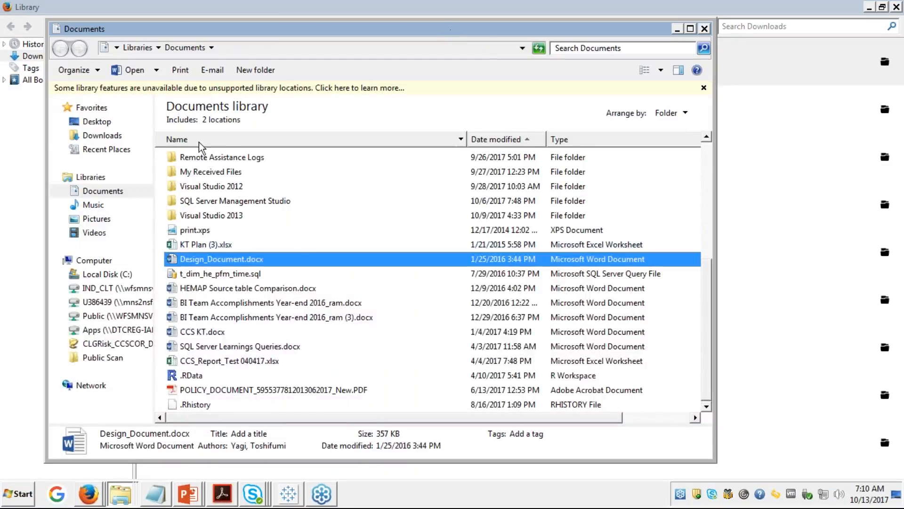
{"action": "left_click", "coordinate": [103, 136]}
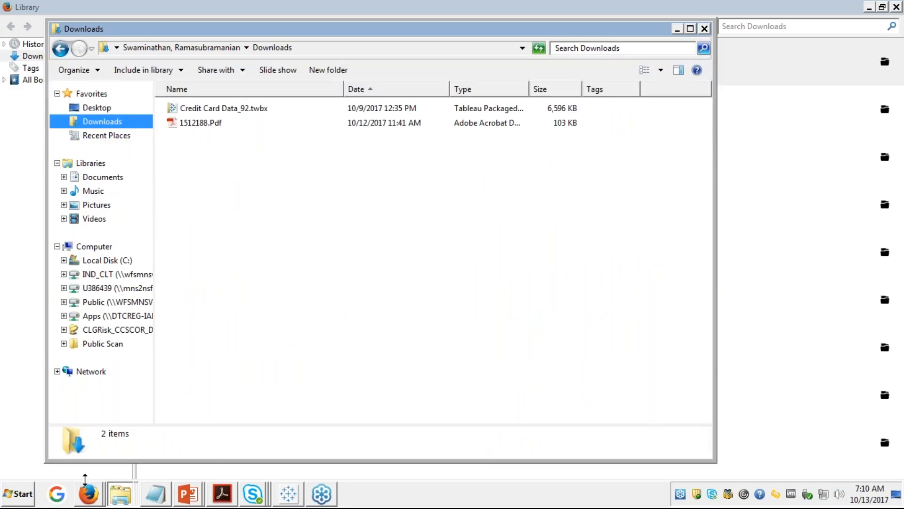
{"action": "left_click", "coordinate": [90, 493]}
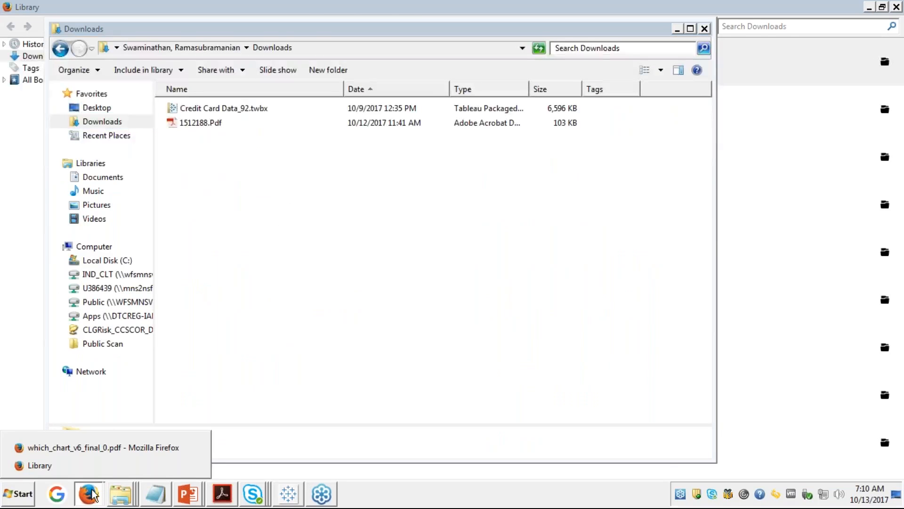
{"action": "left_click", "coordinate": [101, 448]}
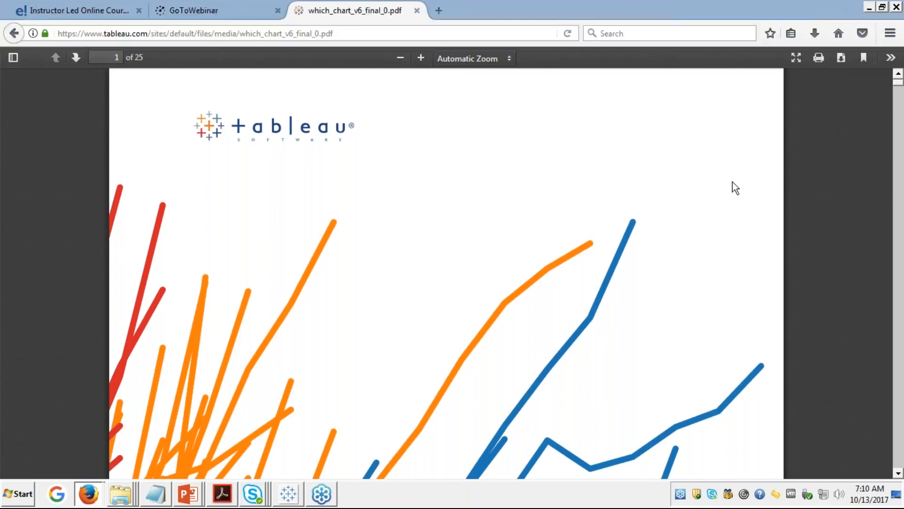
Step: Scroll to the page 4 movie-sequels bar chart and open its 'Are Movie Sequels Profitable?' post
{"action": "scroll", "coordinate": [787, 215], "scroll_direction": "down", "scroll_amount": 1}
{"action": "scroll", "coordinate": [788, 221], "scroll_direction": "down", "scroll_amount": 10}
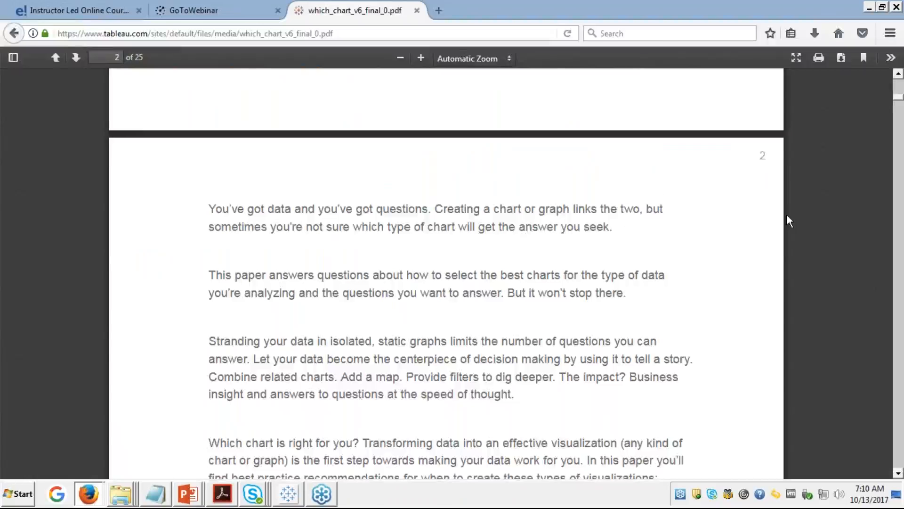
{"action": "scroll", "coordinate": [786, 215], "scroll_direction": "down", "scroll_amount": 8}
{"action": "scroll", "coordinate": [786, 215], "scroll_direction": "down", "scroll_amount": 15}
{"action": "scroll", "coordinate": [786, 214], "scroll_direction": "down", "scroll_amount": 10}
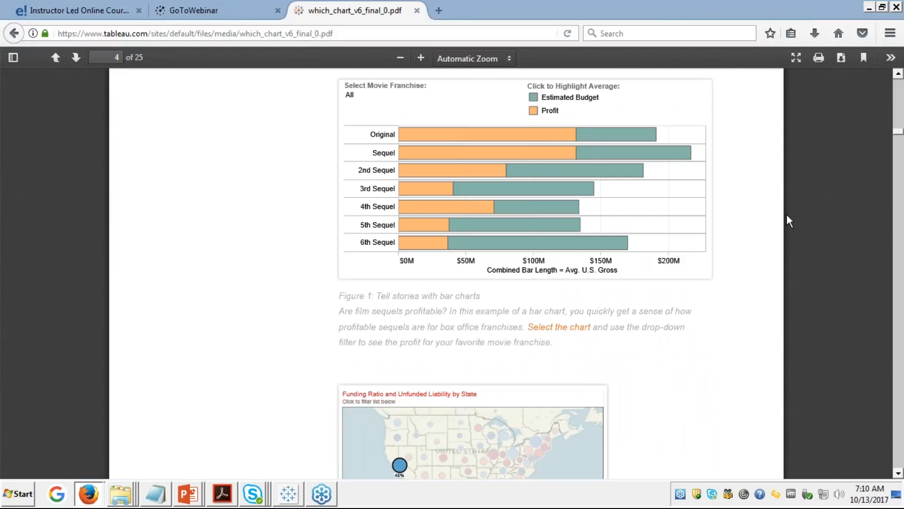
{"action": "scroll", "coordinate": [786, 214], "scroll_direction": "up", "scroll_amount": 1}
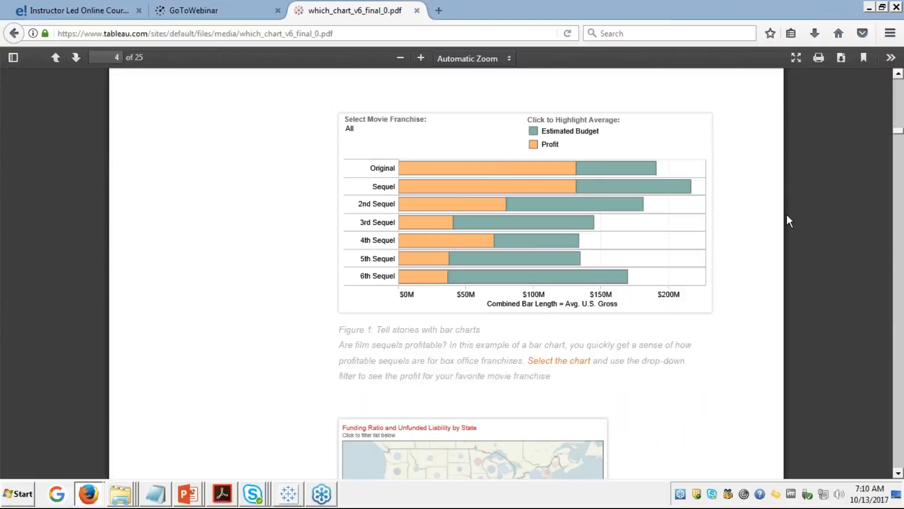
{"action": "scroll", "coordinate": [787, 216], "scroll_direction": "down", "scroll_amount": 1}
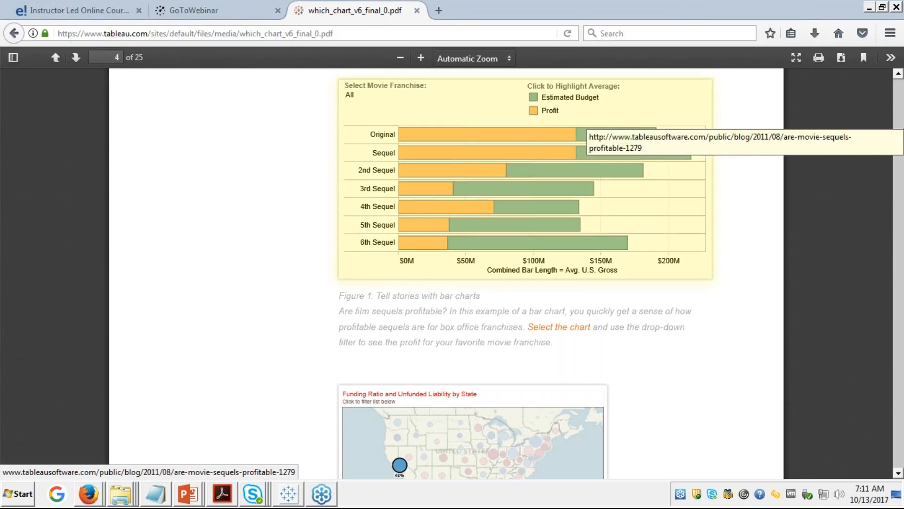
{"action": "left_click", "coordinate": [586, 122]}
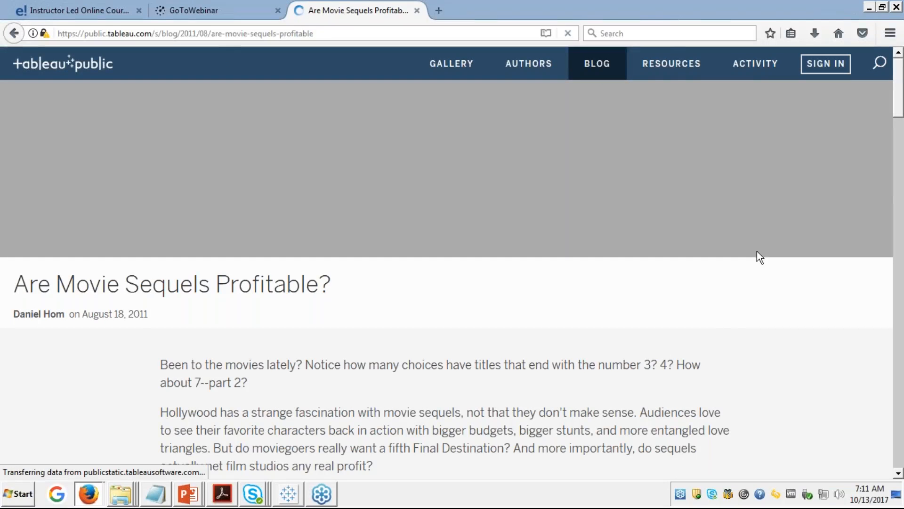
Step: Return to the which_chart PDF, then bring Tableau's Sheet 9 profit chart forward
{"action": "left_click", "coordinate": [16, 37]}
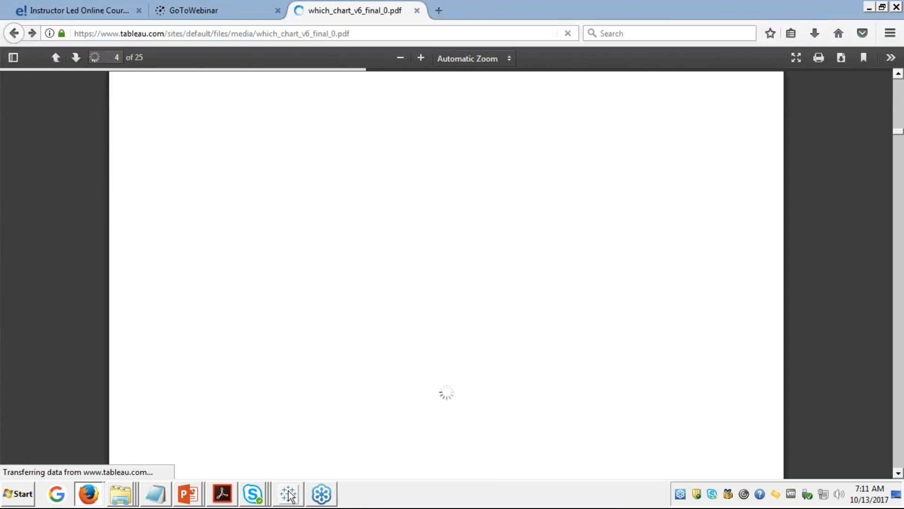
{"action": "left_click", "coordinate": [289, 493]}
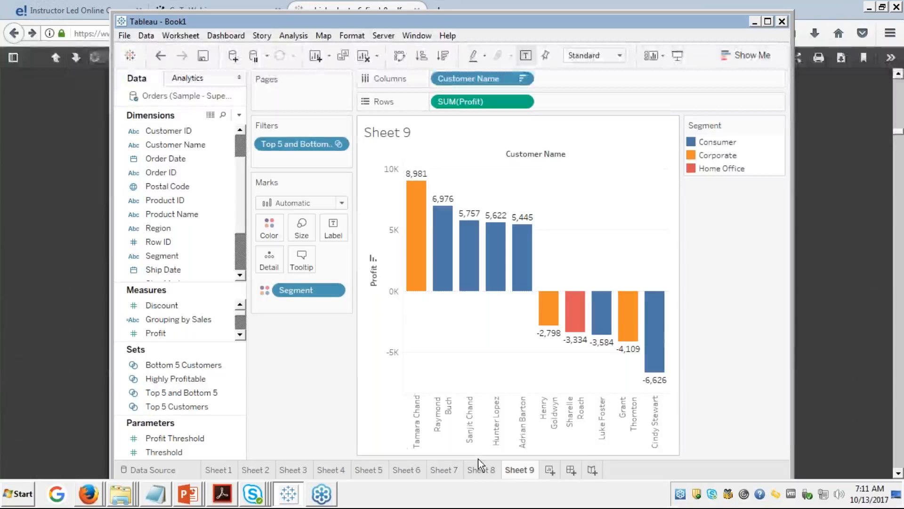
Step: Create a new blank worksheet, Sheet 10, and browse the Data pane's measures
{"action": "left_click", "coordinate": [550, 469]}
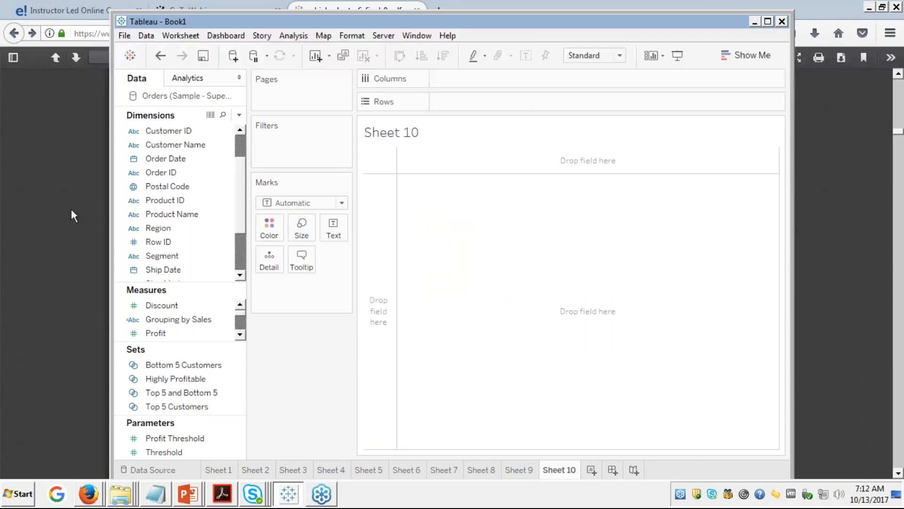
{"action": "left_click", "coordinate": [190, 452]}
{"action": "left_click", "coordinate": [240, 335]}
{"action": "left_click", "coordinate": [241, 335]}
{"action": "left_click", "coordinate": [241, 335]}
{"action": "left_click", "coordinate": [240, 335]}
{"action": "left_click", "coordinate": [241, 336]}
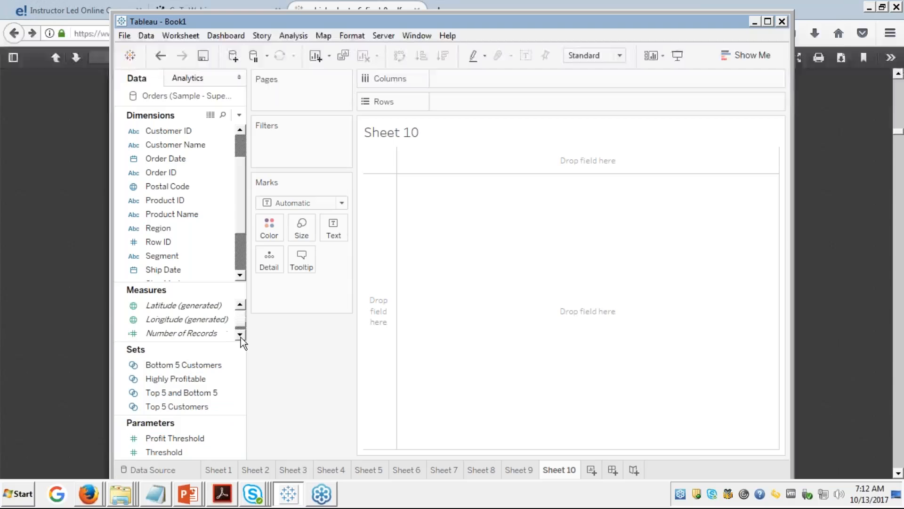
{"action": "left_click", "coordinate": [241, 312]}
{"action": "left_click", "coordinate": [240, 307]}
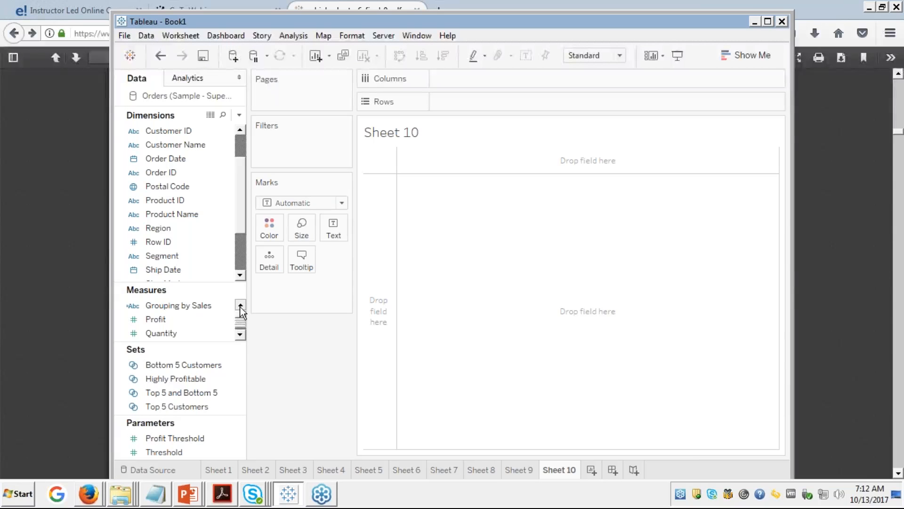
{"action": "left_click", "coordinate": [240, 307]}
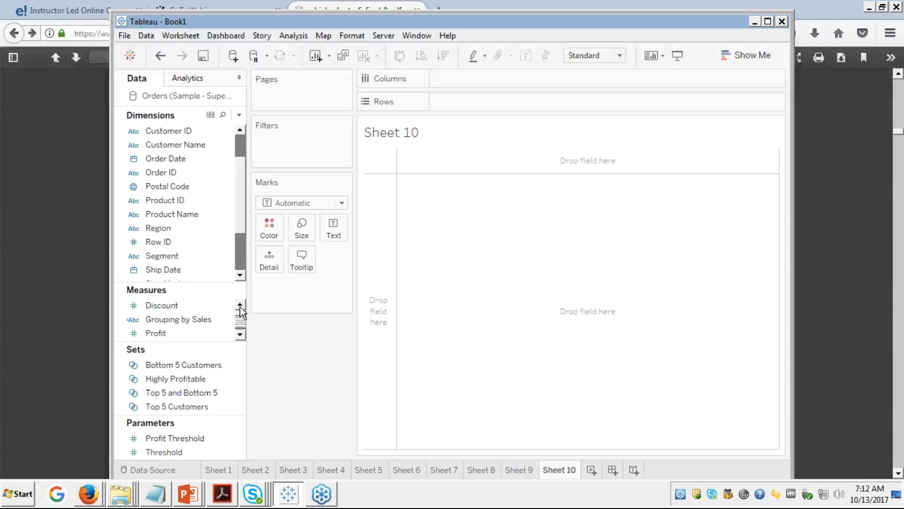
Step: Select the Discount and Profit measures together in the Data pane
{"action": "left_click", "coordinate": [170, 307]}
{"action": "left_click", "coordinate": [168, 306]}
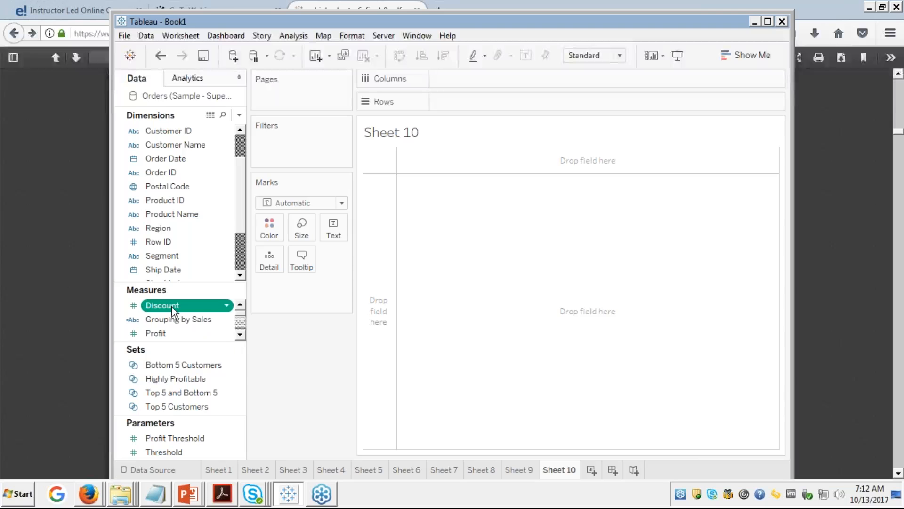
{"action": "left_click", "coordinate": [241, 335]}
{"action": "left_click", "coordinate": [241, 335]}
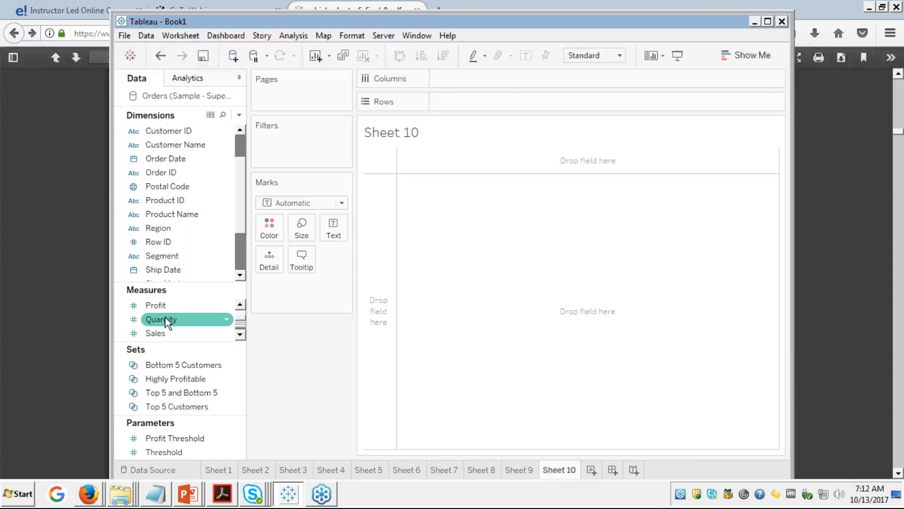
{"action": "left_click", "coordinate": [162, 310]}
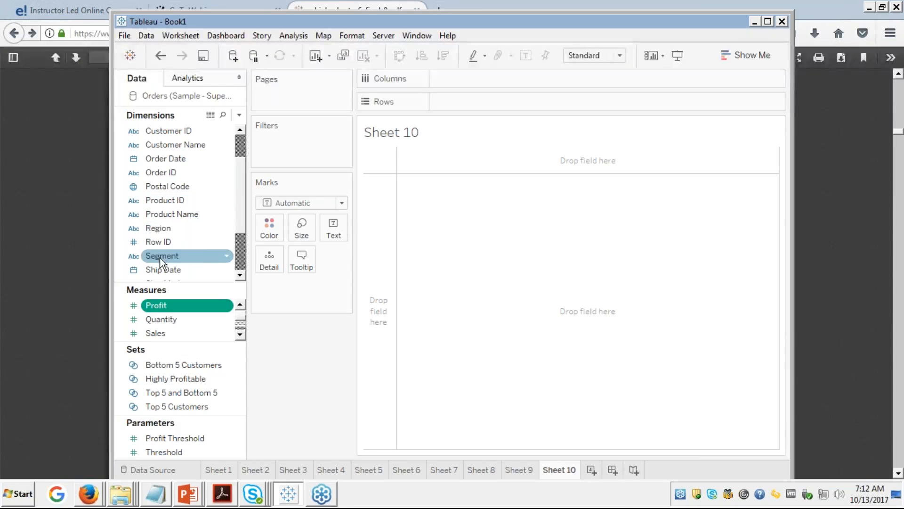
Step: Add Segment to Rows, listing Consumer, Corporate and Home Office
{"action": "scroll", "coordinate": [240, 134], "scroll_direction": "up", "scroll_amount": 3}
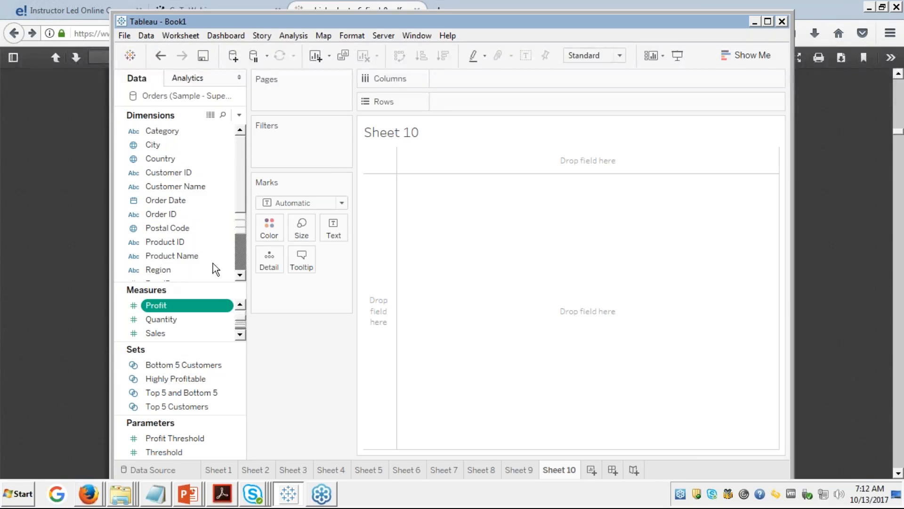
{"action": "scroll", "coordinate": [241, 275], "scroll_direction": "down", "scroll_amount": 3}
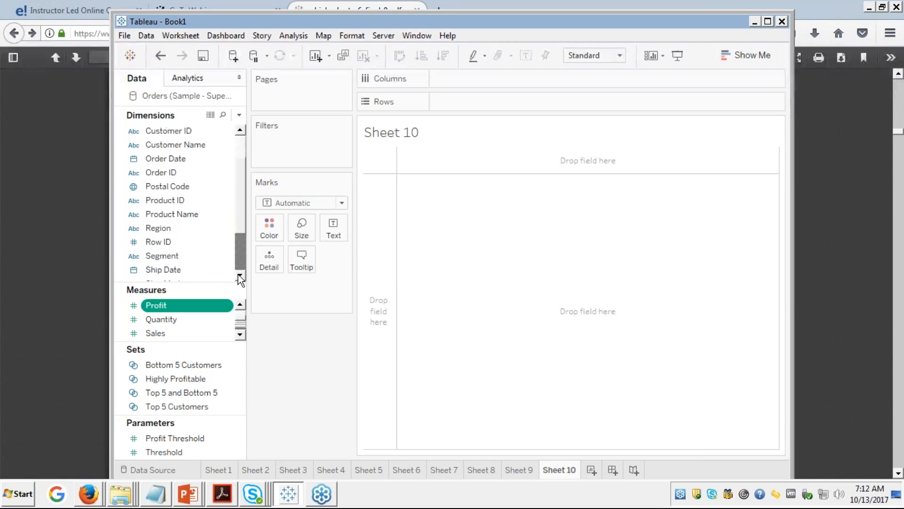
{"action": "double_click", "coordinate": [162, 254]}
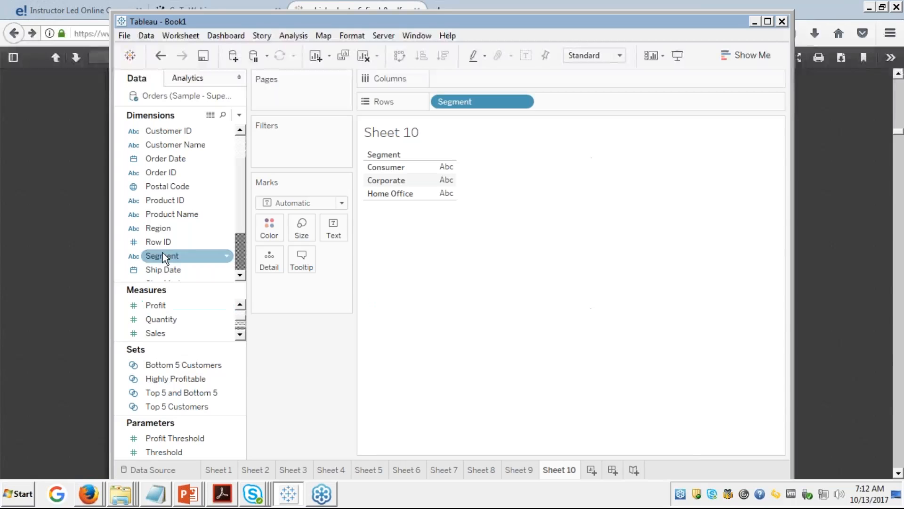
Step: Maximize Tableau and build Show Me stacked bars from Discount, Profit and Segment
{"action": "left_click", "coordinate": [768, 21]}
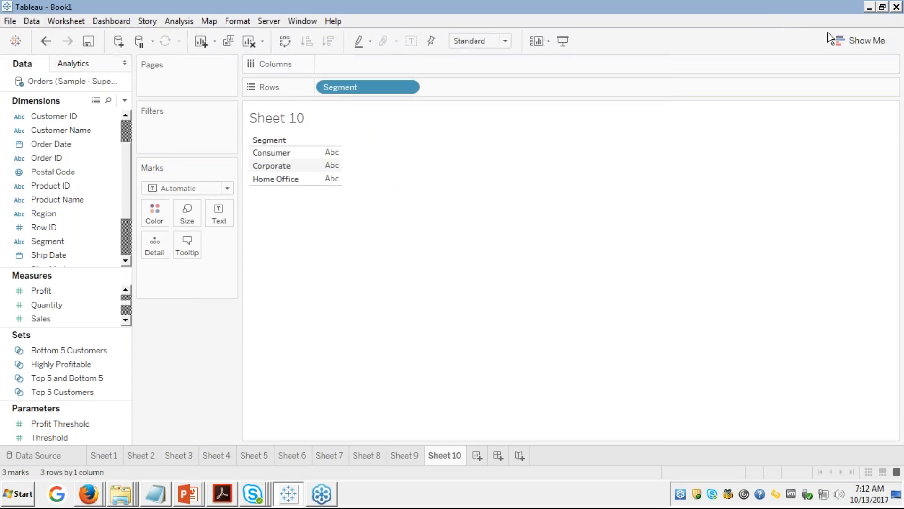
{"action": "left_click", "coordinate": [844, 39]}
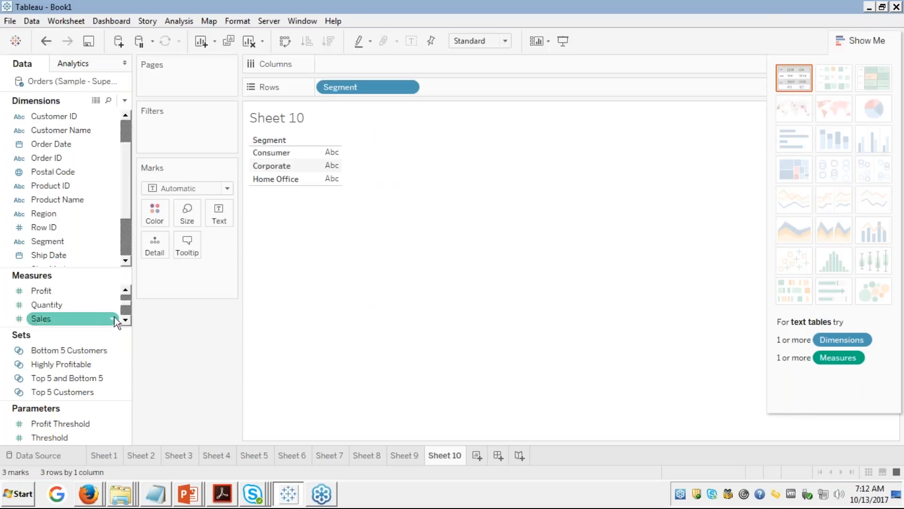
{"action": "left_click", "coordinate": [44, 291]}
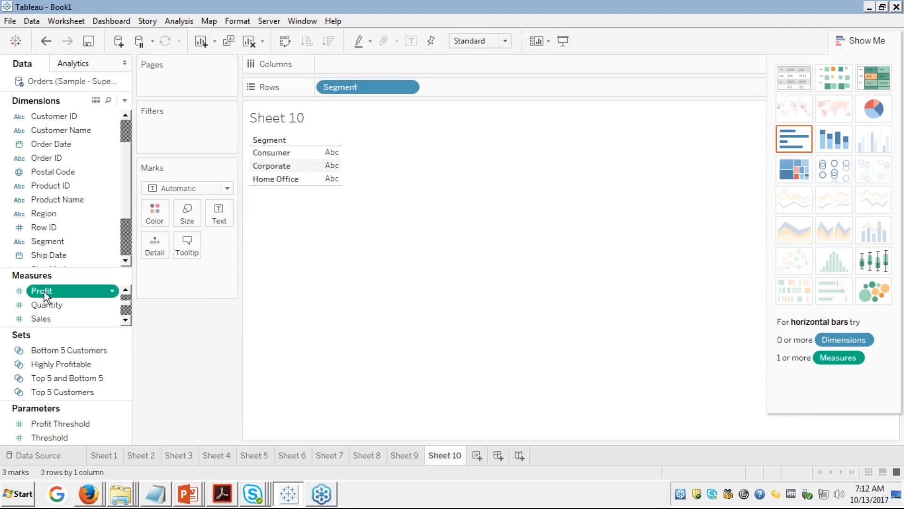
{"action": "left_click", "coordinate": [125, 321]}
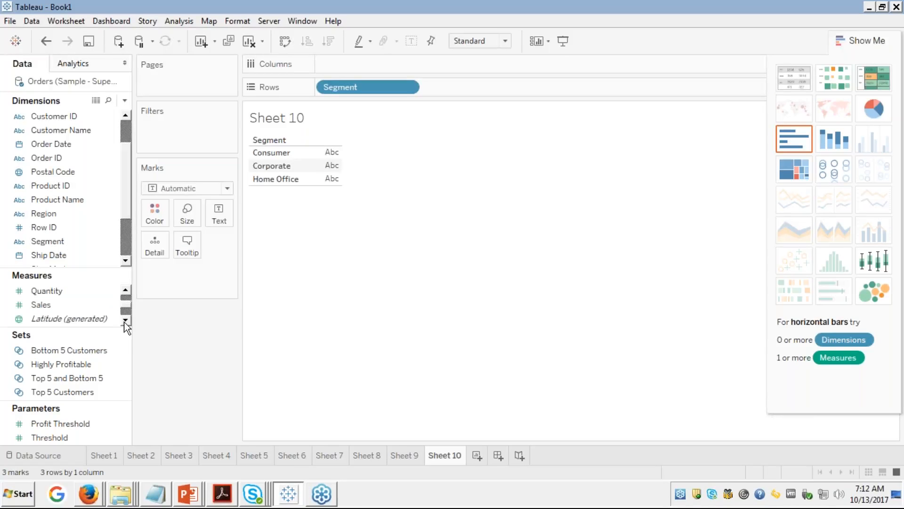
{"action": "left_click", "coordinate": [125, 290]}
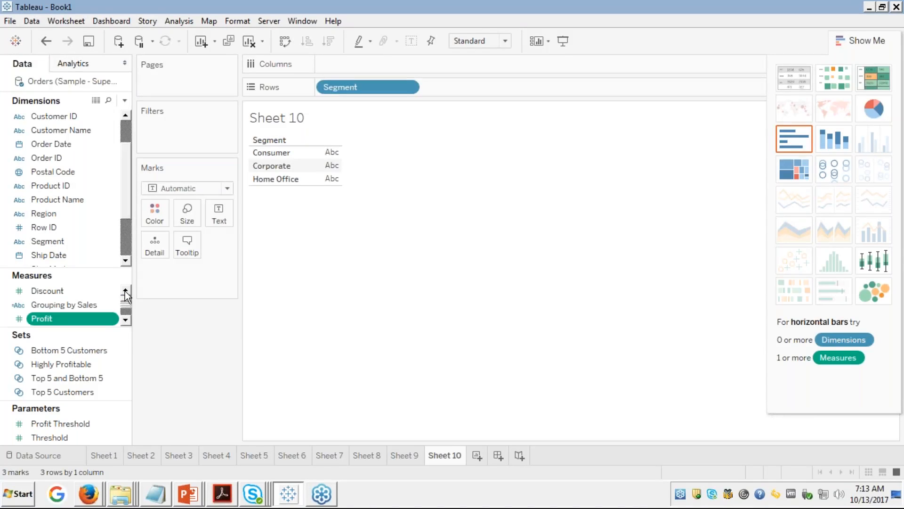
{"action": "left_click", "coordinate": [50, 292], "text": "ctrl"}
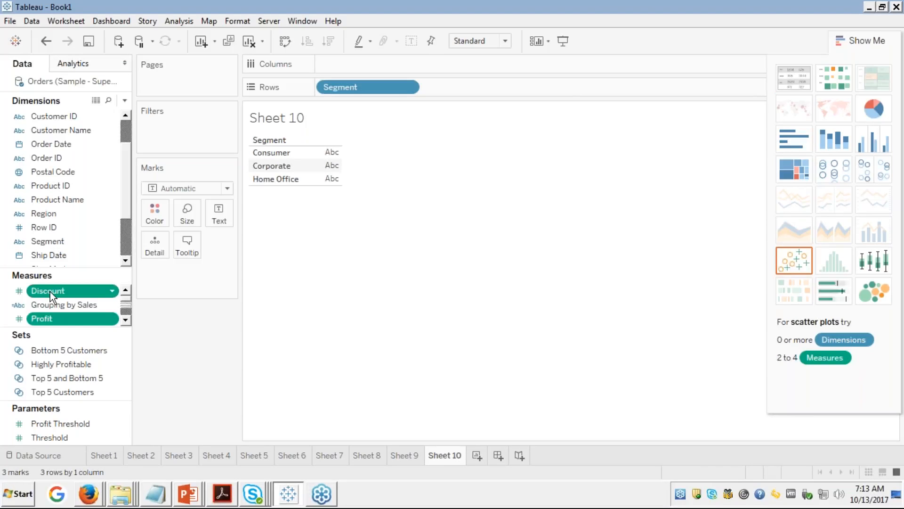
{"action": "left_click", "coordinate": [50, 292]}
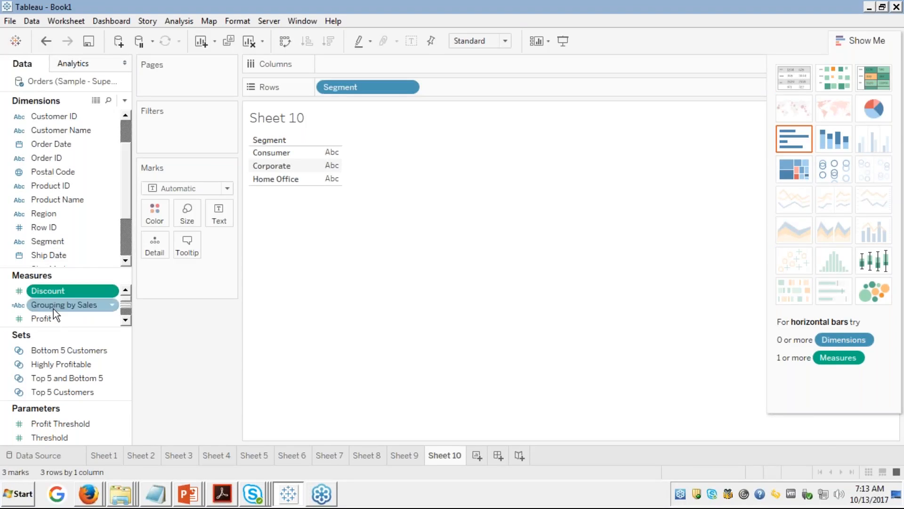
{"action": "left_click", "coordinate": [39, 317], "text": "ctrl"}
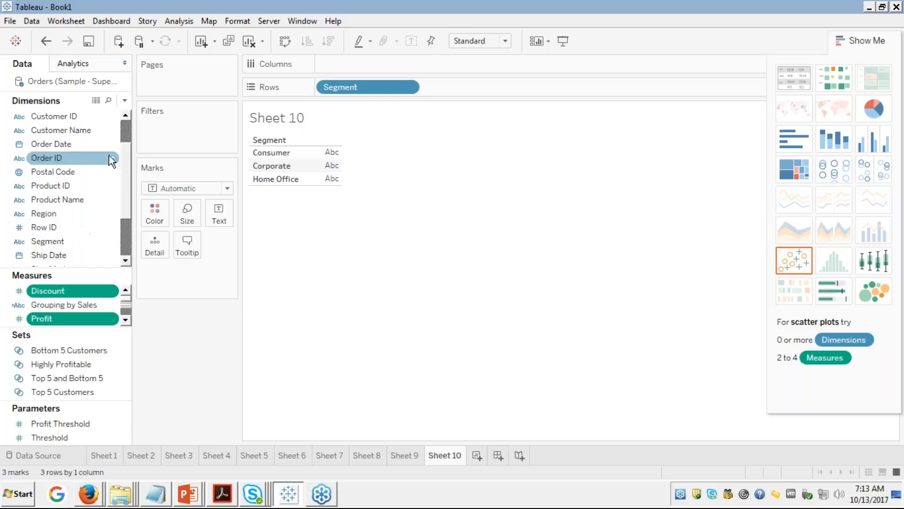
{"action": "left_click", "coordinate": [43, 240], "text": "ctrl"}
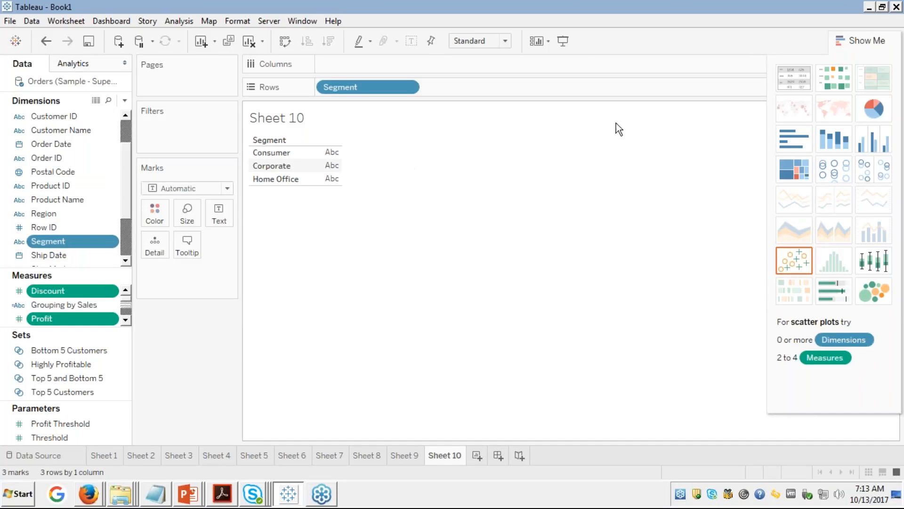
{"action": "left_click", "coordinate": [842, 143]}
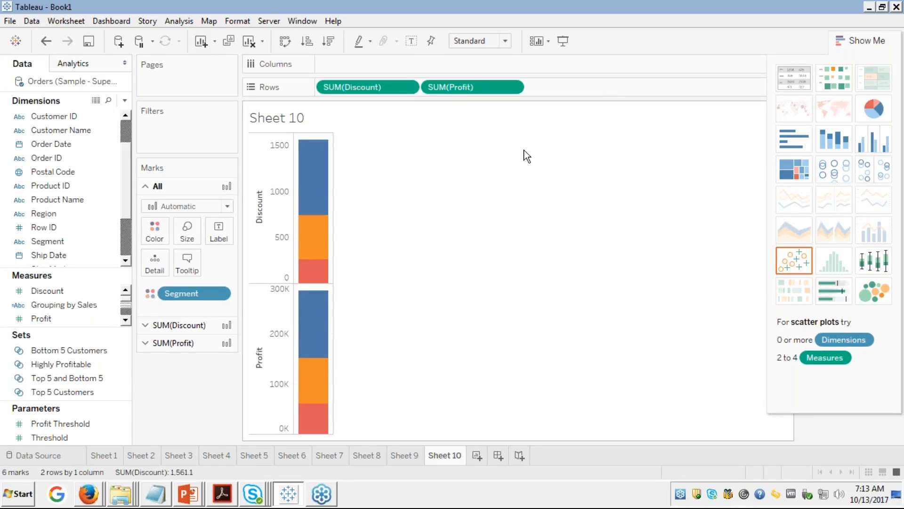
Step: Try swapped axes and Segment on Rows, then restore vertical stacked bars and close Show Me
{"action": "left_click", "coordinate": [284, 41]}
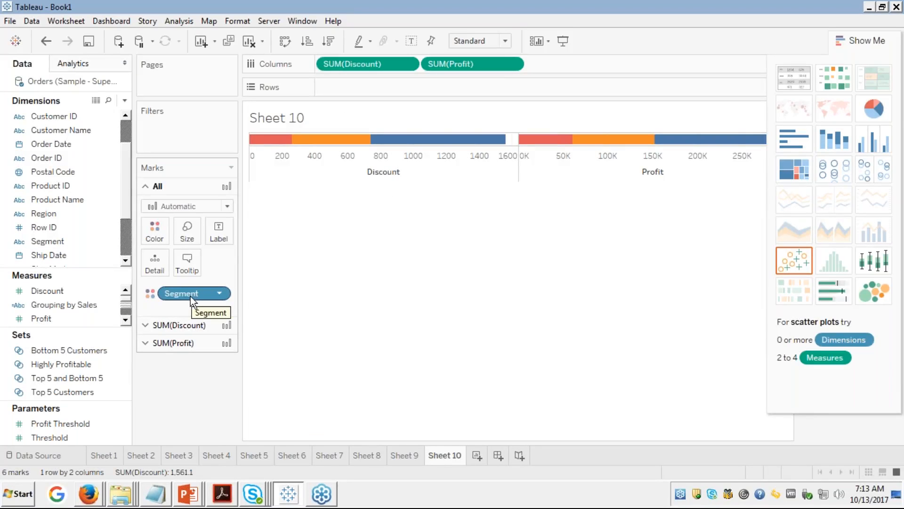
{"action": "left_click_drag", "start_coordinate": [190, 296], "coordinate": [362, 97]}
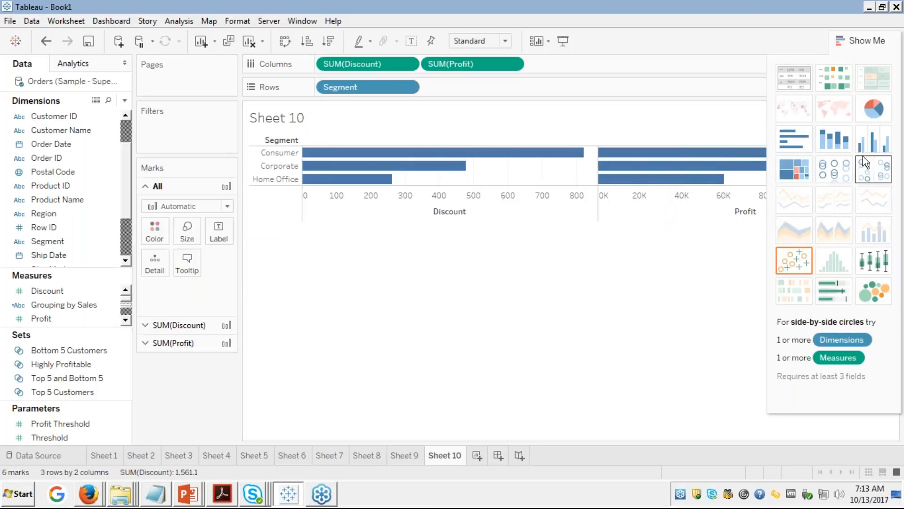
{"action": "left_click", "coordinate": [833, 140]}
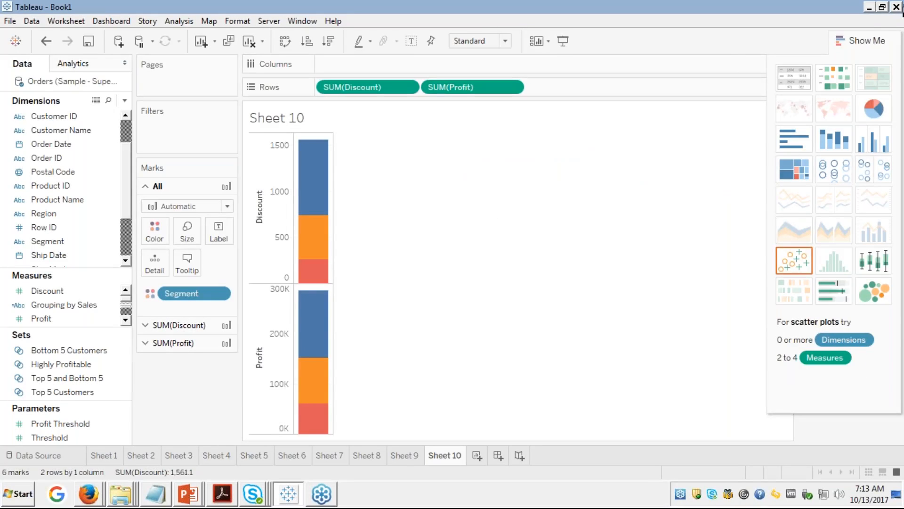
{"action": "left_click", "coordinate": [847, 36]}
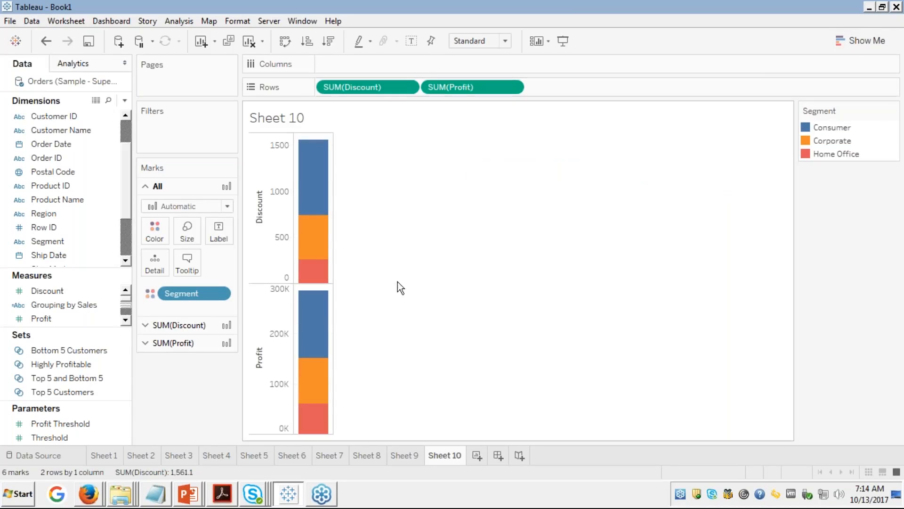
Step: Bring the chart-example PDF forward in Firefox
{"action": "mouse_move", "coordinate": [312, 262]}
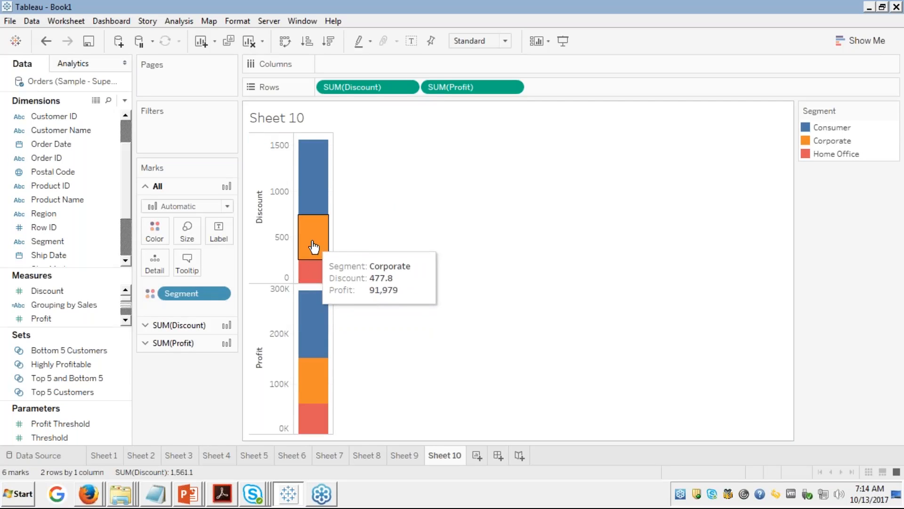
{"action": "mouse_move", "coordinate": [166, 500]}
{"action": "mouse_move", "coordinate": [101, 496]}
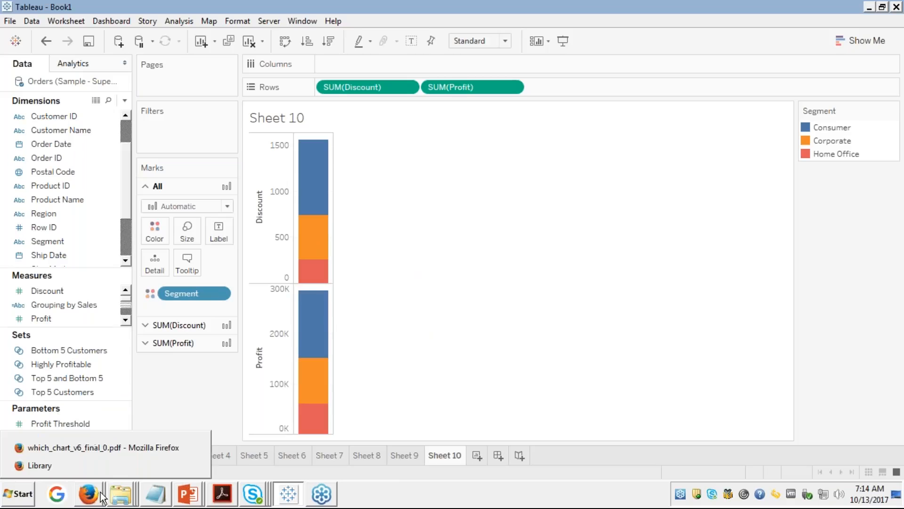
{"action": "left_click", "coordinate": [102, 447]}
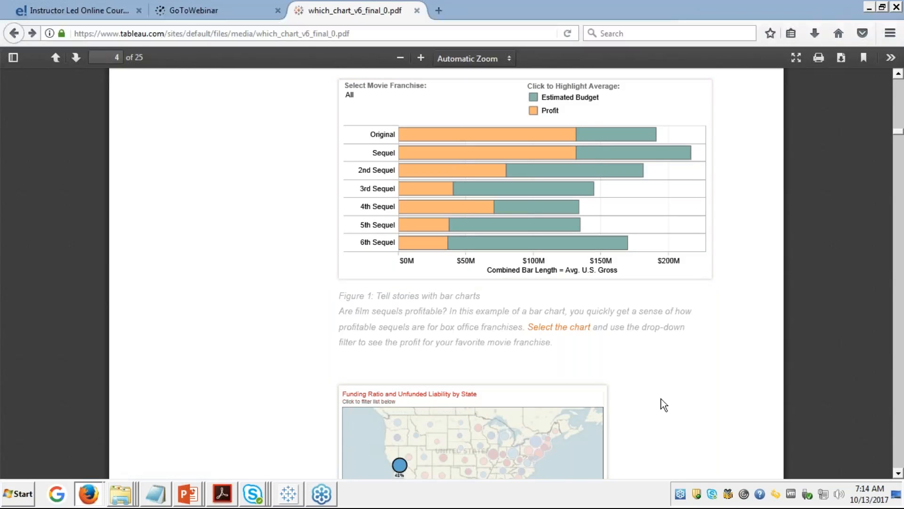
Step: After viewing page 4's film-sequels stacked bars, return to the Tableau workbook
{"action": "left_click", "coordinate": [288, 500]}
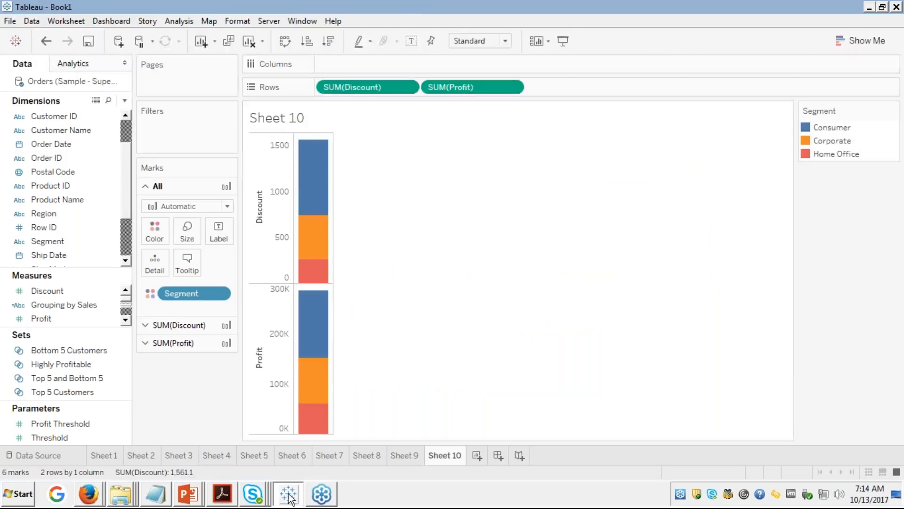
Step: Swap rows and columns so Discount and Profit bars run horizontally, then switch to the PDF
{"action": "left_click", "coordinate": [857, 41]}
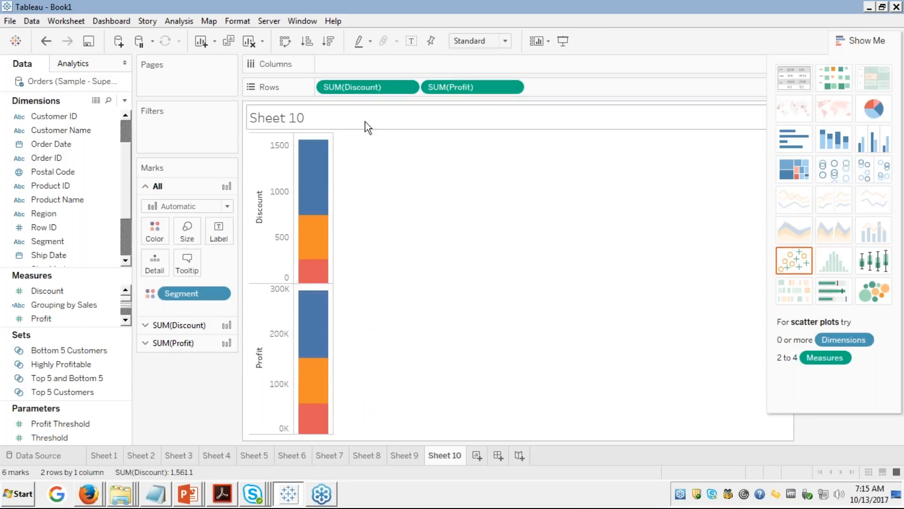
{"action": "left_click", "coordinate": [285, 42]}
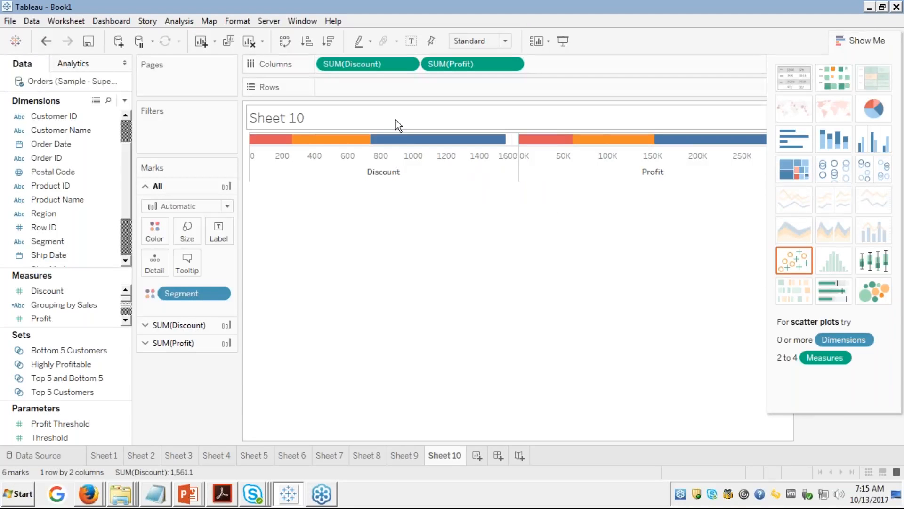
{"action": "key", "text": "alt+Tab"}
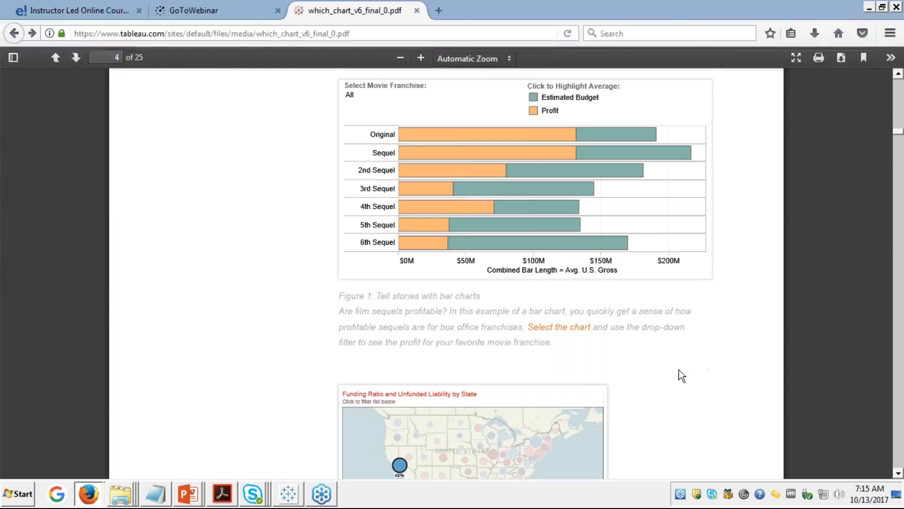
Step: Open the online movie sequels chart from the PDF, scroll to it, then return to Tableau
{"action": "left_click", "coordinate": [507, 172]}
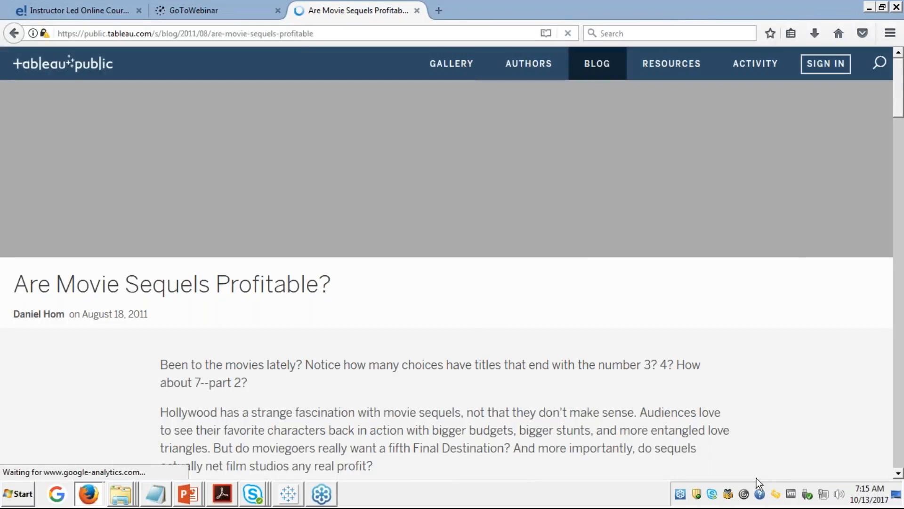
{"action": "scroll", "coordinate": [794, 322], "scroll_direction": "down", "scroll_amount": 5}
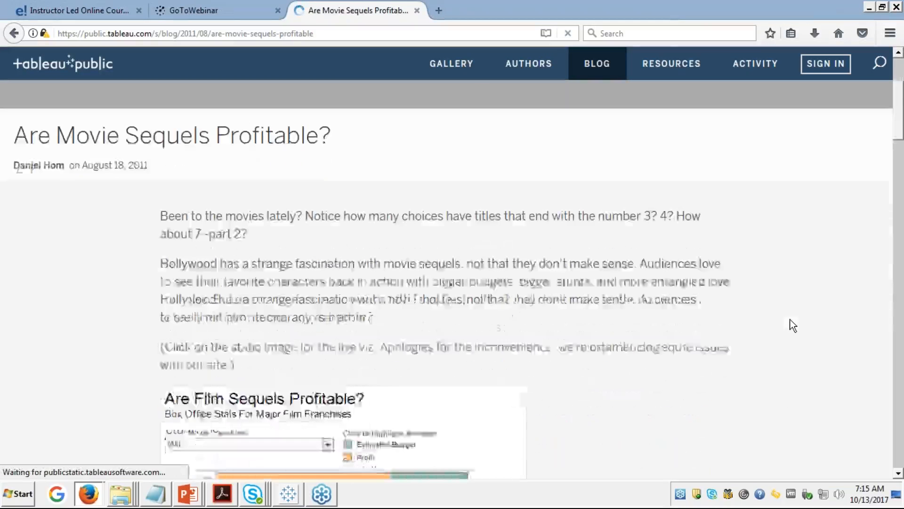
{"action": "scroll", "coordinate": [794, 325], "scroll_direction": "down", "scroll_amount": 3}
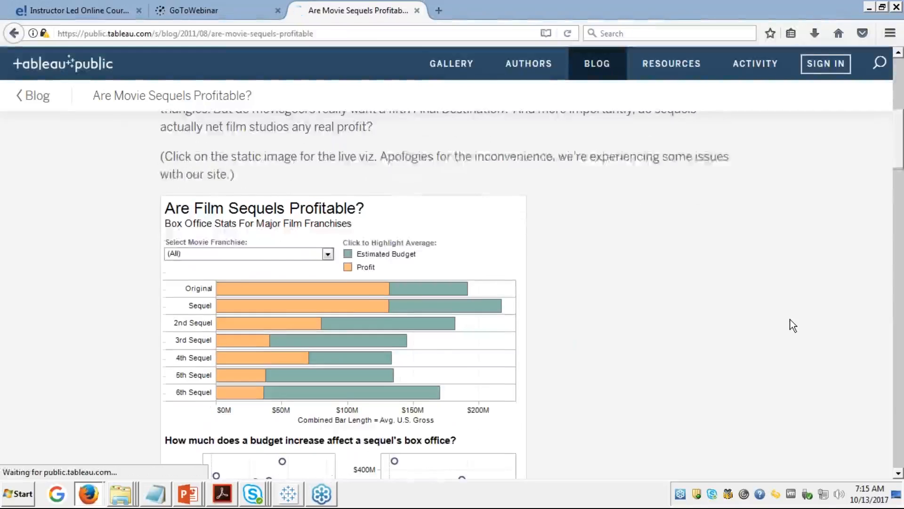
{"action": "scroll", "coordinate": [794, 325], "scroll_direction": "down", "scroll_amount": 1}
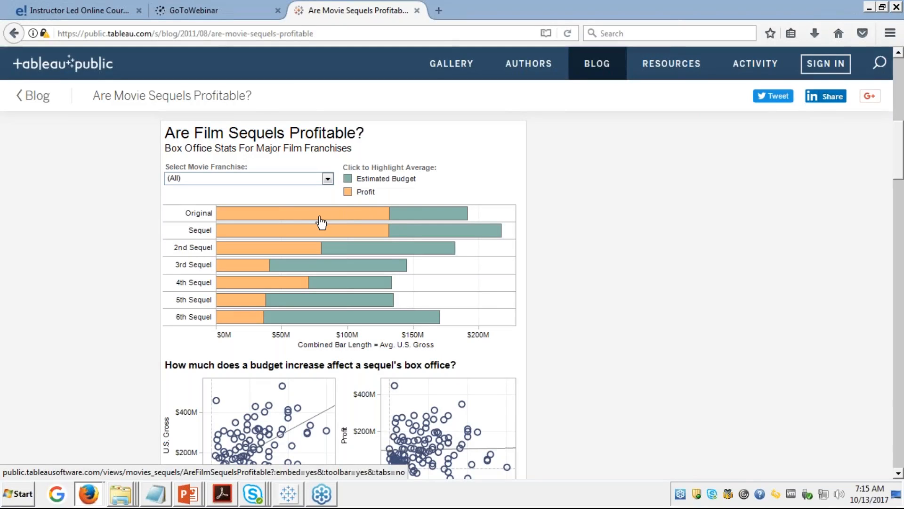
{"action": "key", "text": "alt+Tab"}
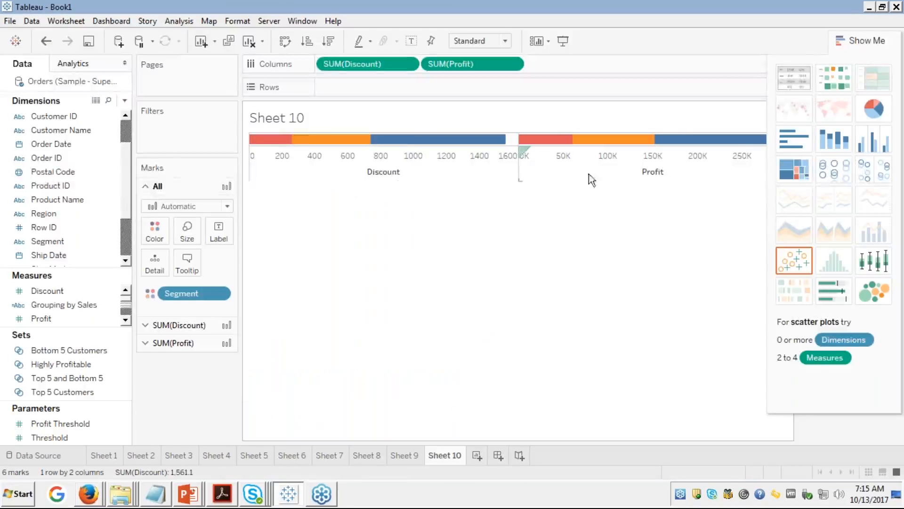
Step: Close Show Me, remove the Segment colouring and drop Discount onto the marks
{"action": "left_click", "coordinate": [850, 38]}
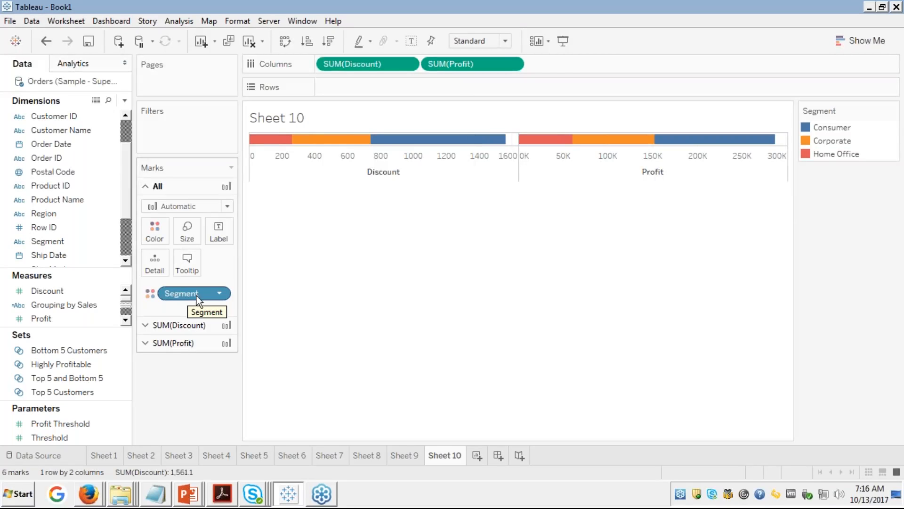
{"action": "left_click_drag", "start_coordinate": [210, 292], "coordinate": [80, 257]}
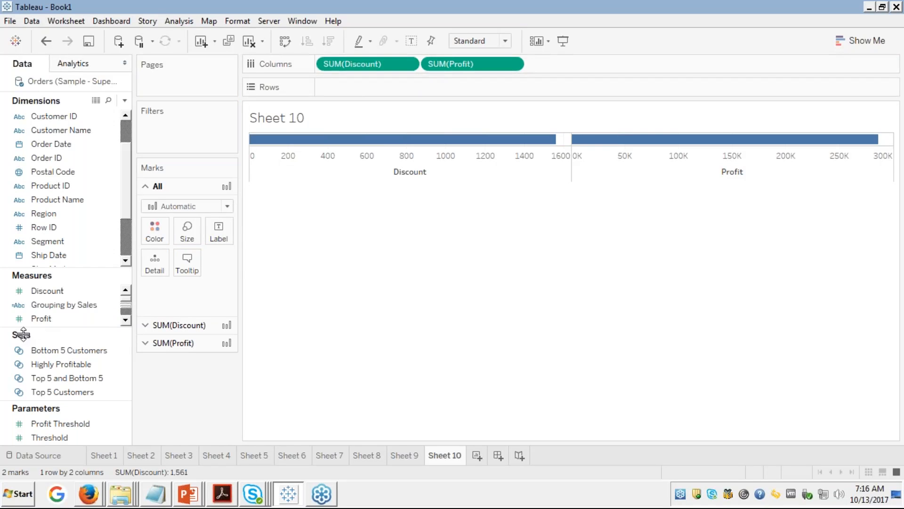
{"action": "left_click_drag", "start_coordinate": [47, 287], "coordinate": [158, 239]}
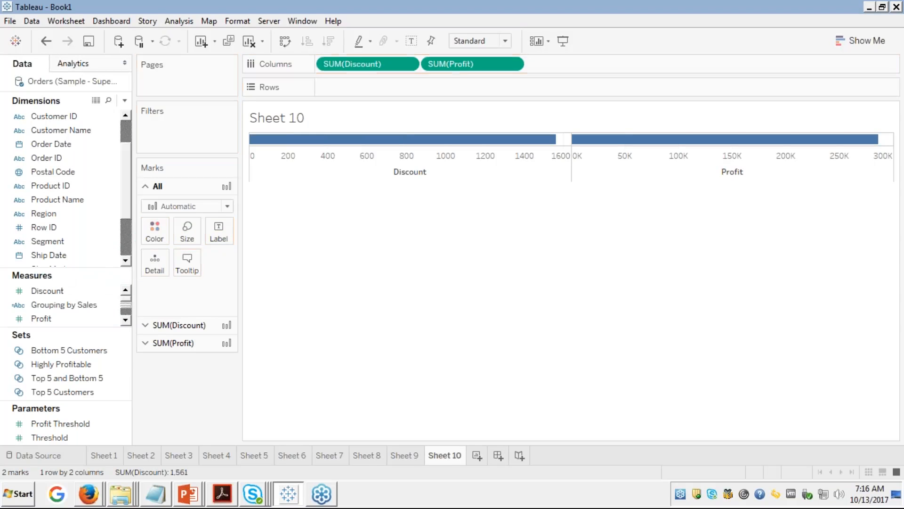
{"action": "left_click", "coordinate": [145, 325]}
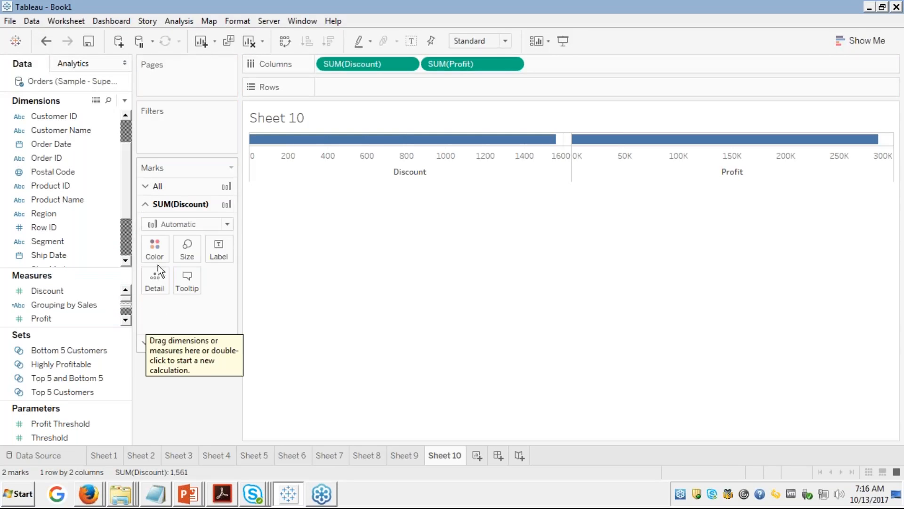
Step: Colour the Discount and Profit bars by Segment into Consumer, Corporate and Home Office
{"action": "left_click", "coordinate": [72, 292]}
{"action": "left_click", "coordinate": [41, 319]}
{"action": "left_click", "coordinate": [69, 364]}
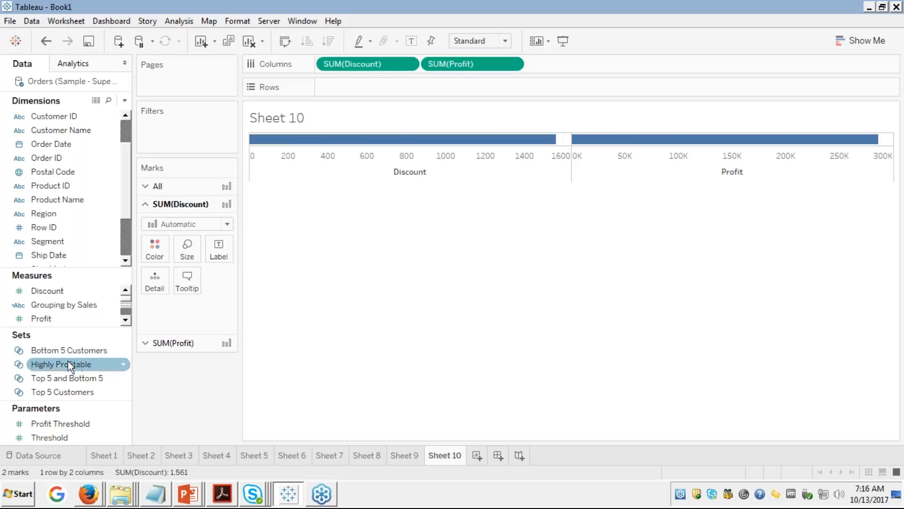
{"action": "left_click", "coordinate": [45, 288]}
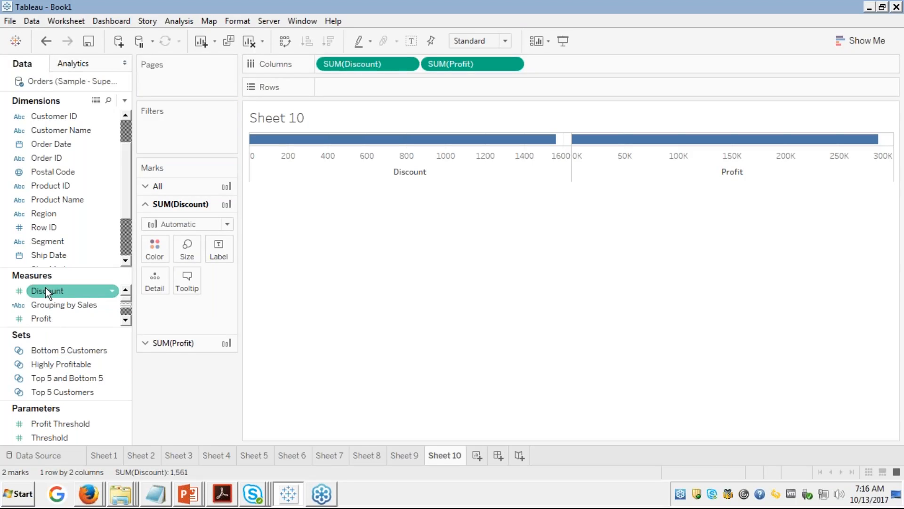
{"action": "left_click", "coordinate": [45, 290]}
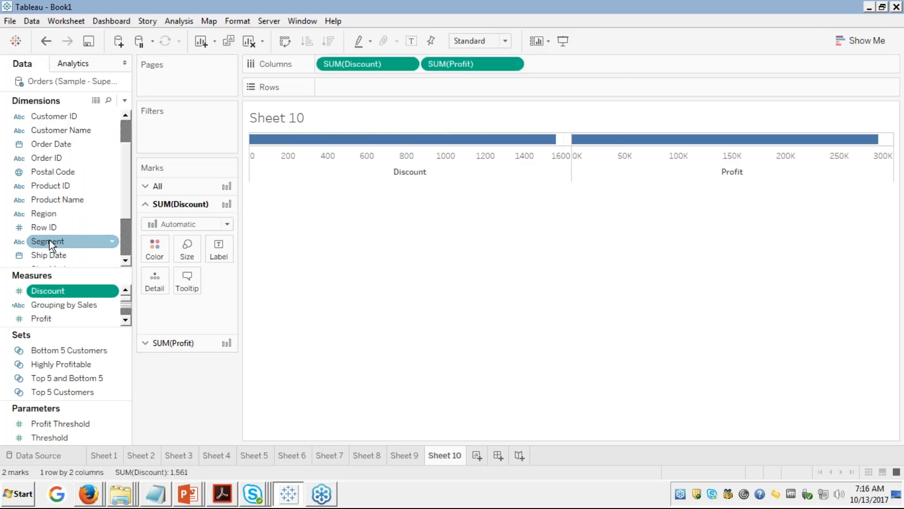
{"action": "left_click_drag", "start_coordinate": [50, 243], "coordinate": [71, 233]}
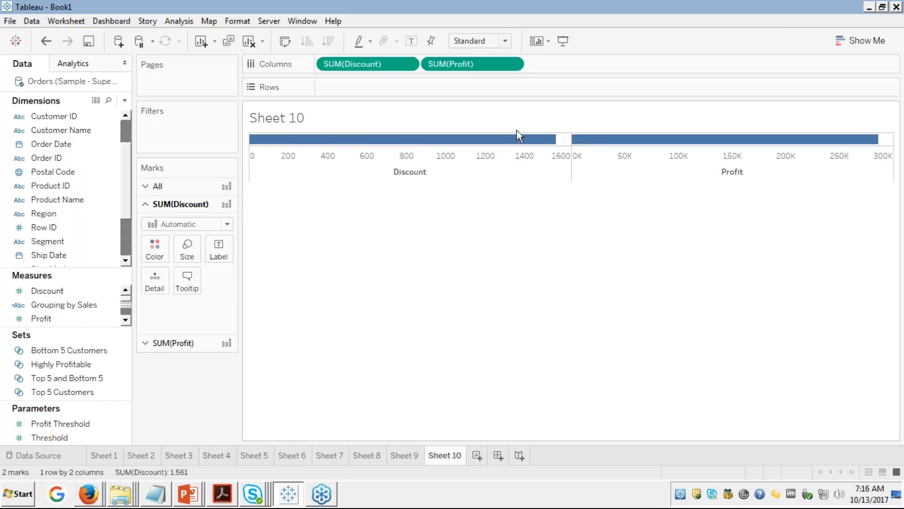
{"action": "key", "text": "ctrl+z"}
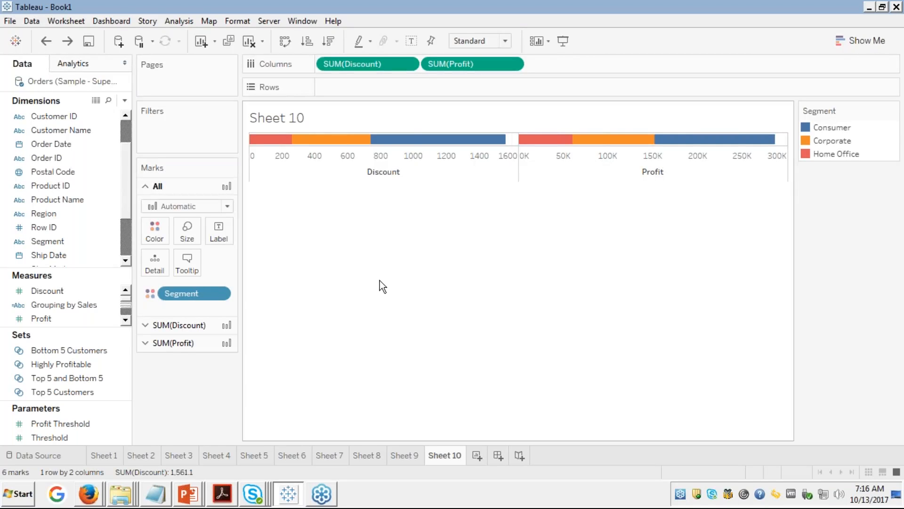
Step: Bring the movie sequels page forward in Firefox and open its embedded viz on Tableau Public
{"action": "left_click", "coordinate": [221, 495]}
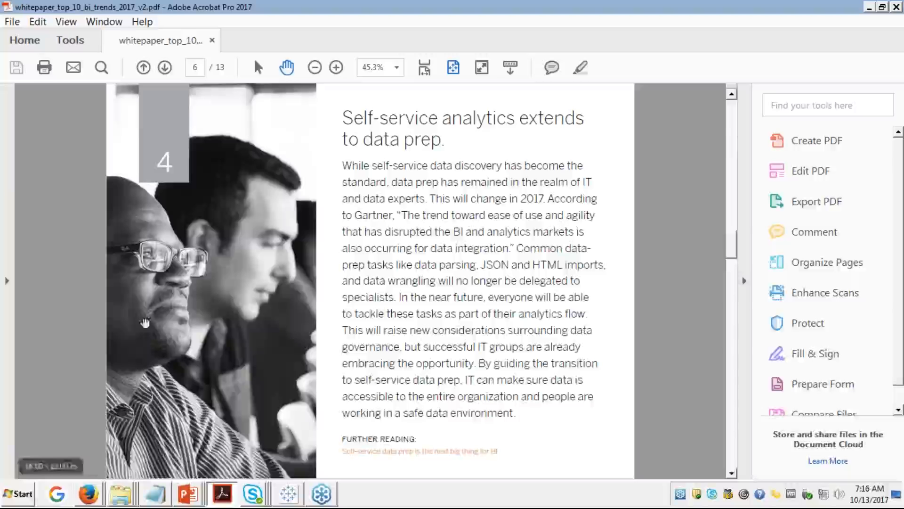
{"action": "left_click", "coordinate": [92, 502]}
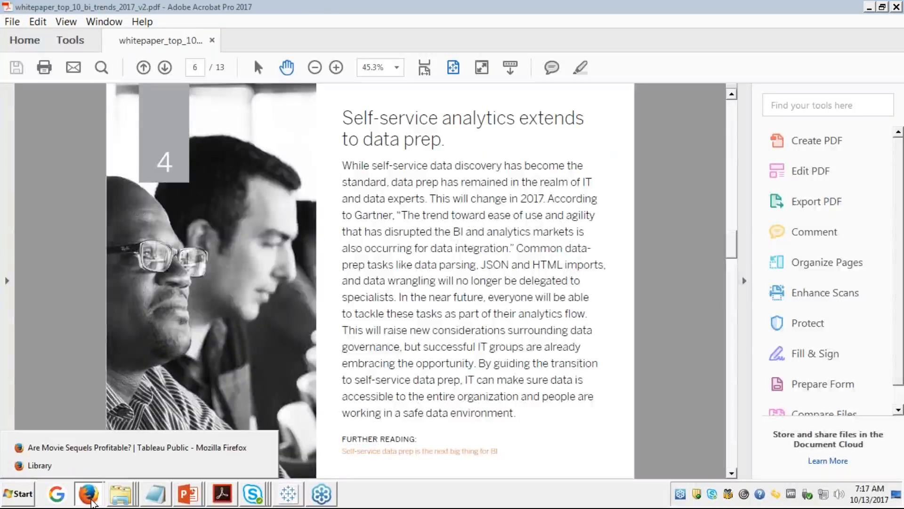
{"action": "left_click", "coordinate": [104, 449]}
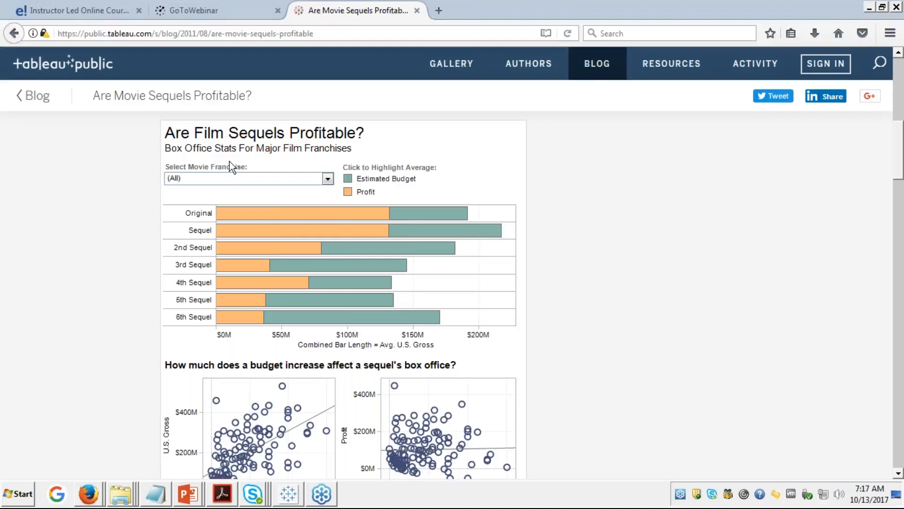
{"action": "left_click", "coordinate": [792, 208]}
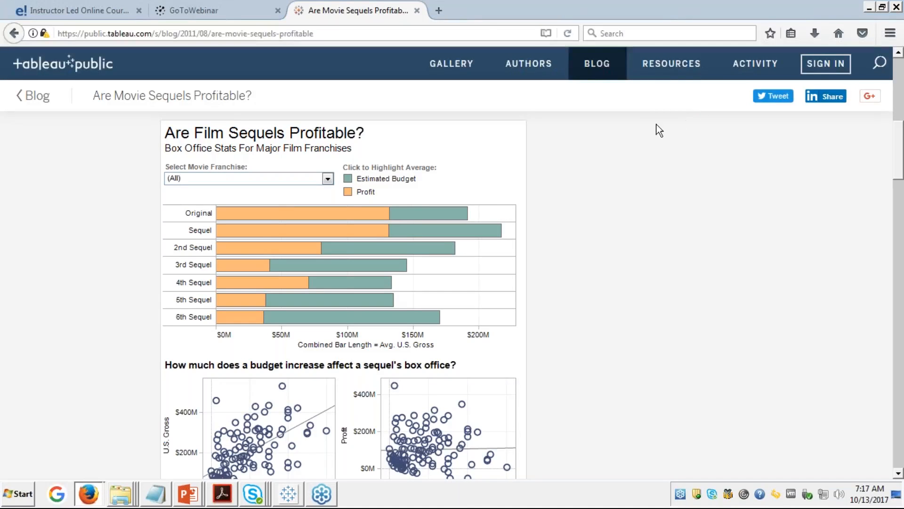
{"action": "left_click", "coordinate": [478, 141]}
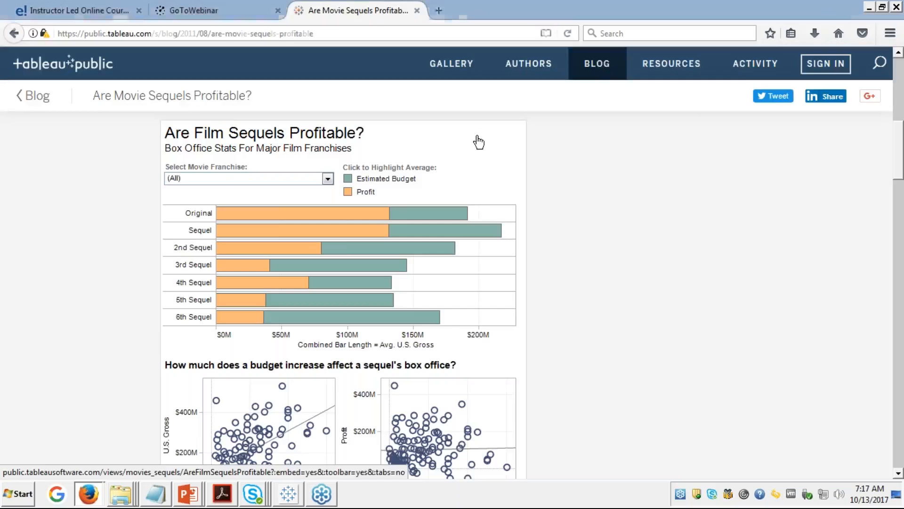
{"action": "left_click", "coordinate": [477, 138]}
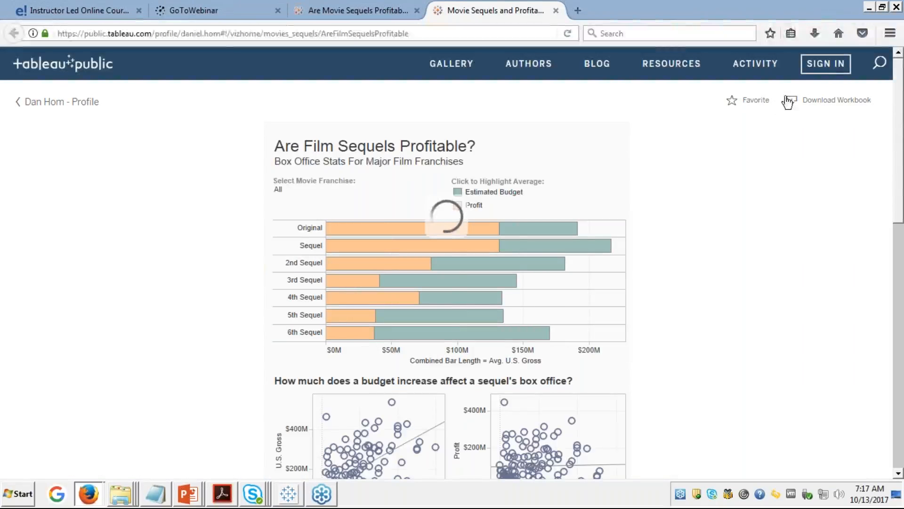
Step: Download the Movie Sequels and Profitability workbook and open it with Tableau
{"action": "left_click", "coordinate": [799, 101]}
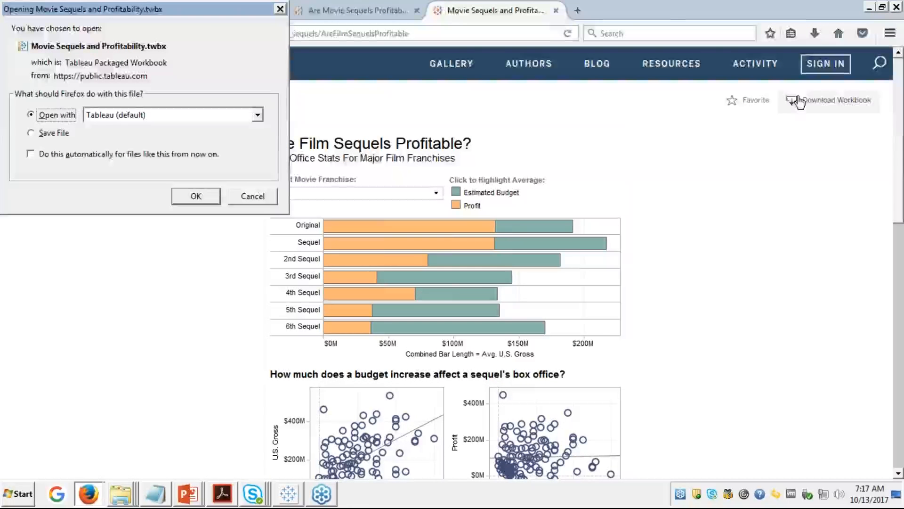
{"action": "left_click", "coordinate": [196, 197]}
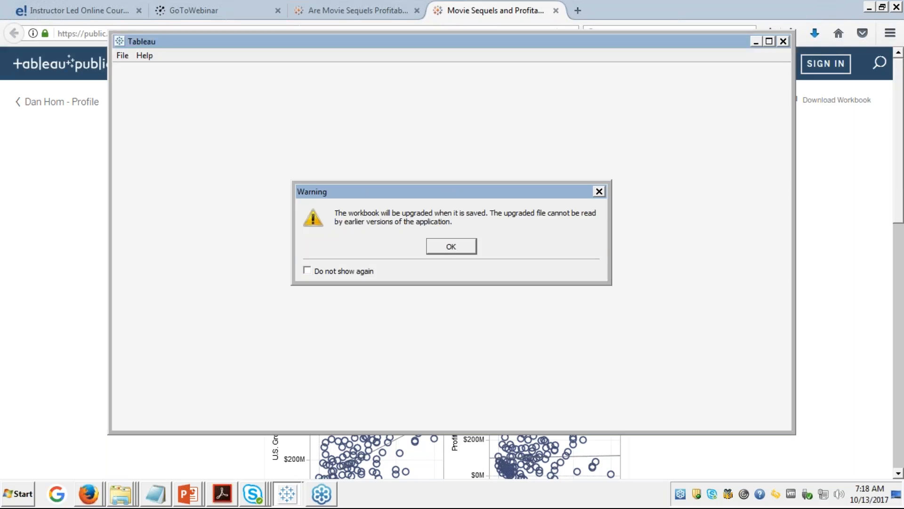
Step: Dismiss the upgrade warning, maximize the window and open the sequels bar chart's options
{"action": "key", "text": "Return"}
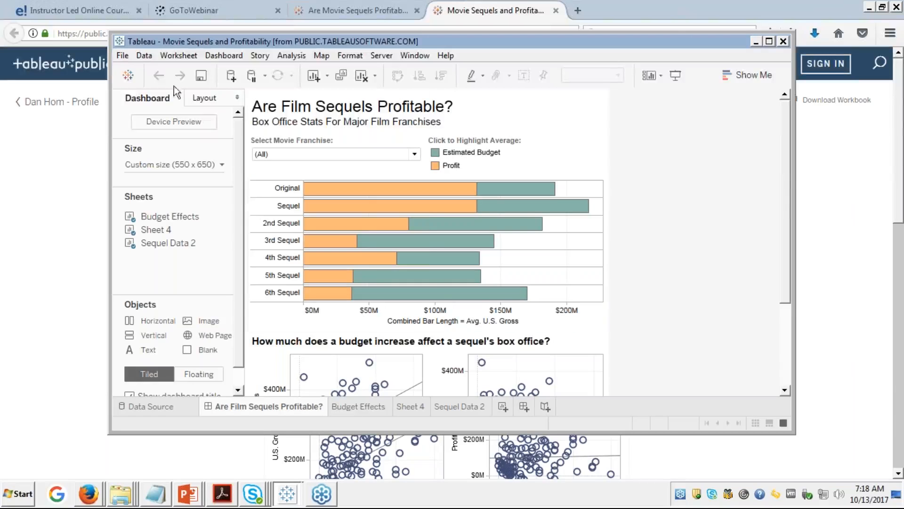
{"action": "left_click", "coordinate": [769, 41]}
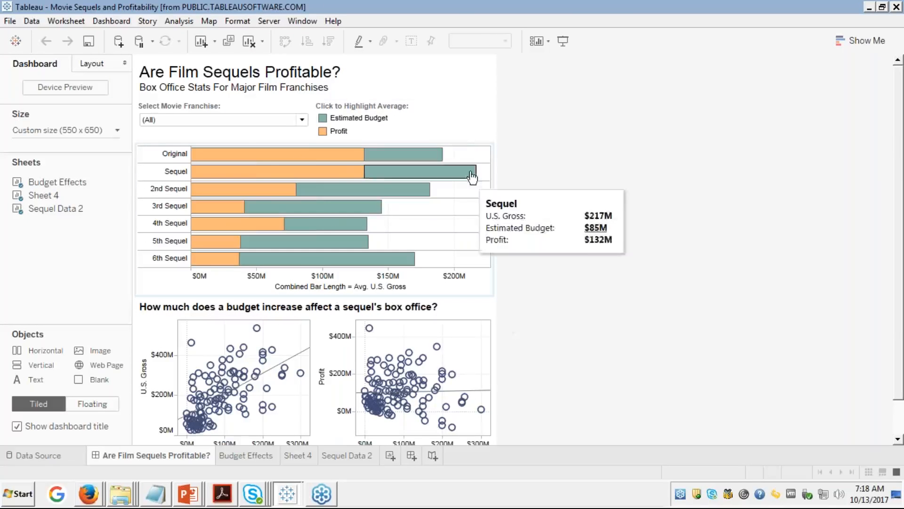
{"action": "left_click", "coordinate": [438, 83]}
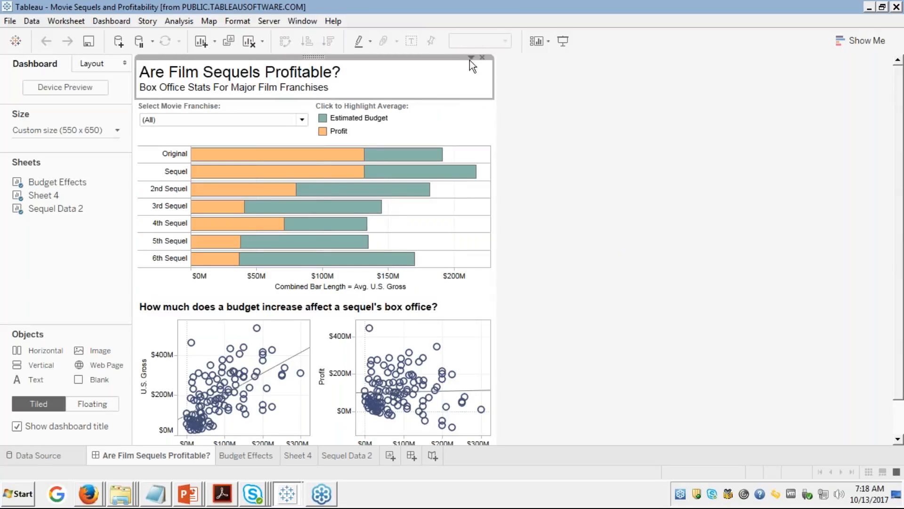
{"action": "left_click", "coordinate": [333, 157]}
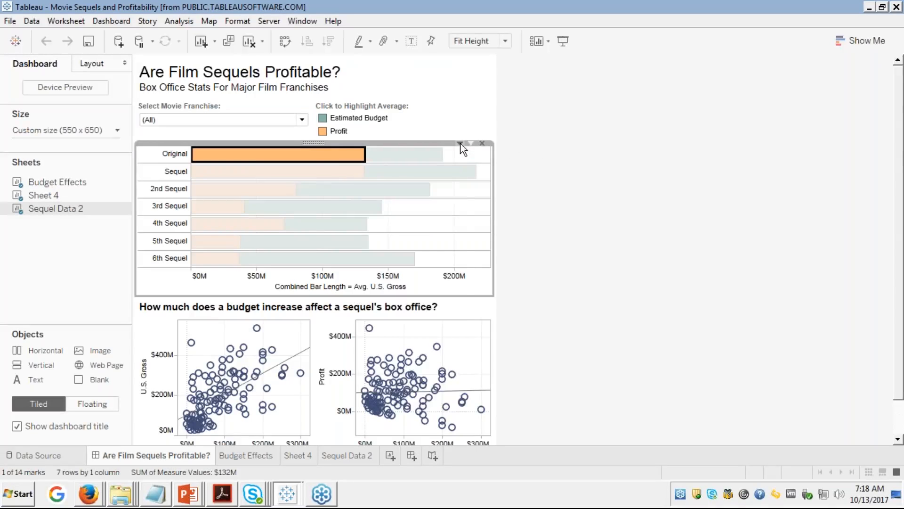
{"action": "left_click", "coordinate": [460, 143]}
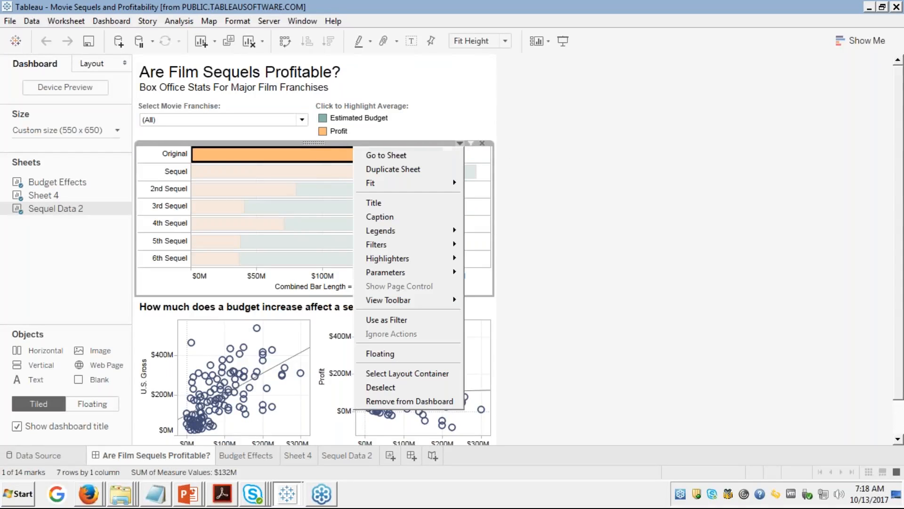
Step: Go to the Sequel Data 2 worksheet behind the chart, then switch back to Book1
{"action": "left_click", "coordinate": [412, 153]}
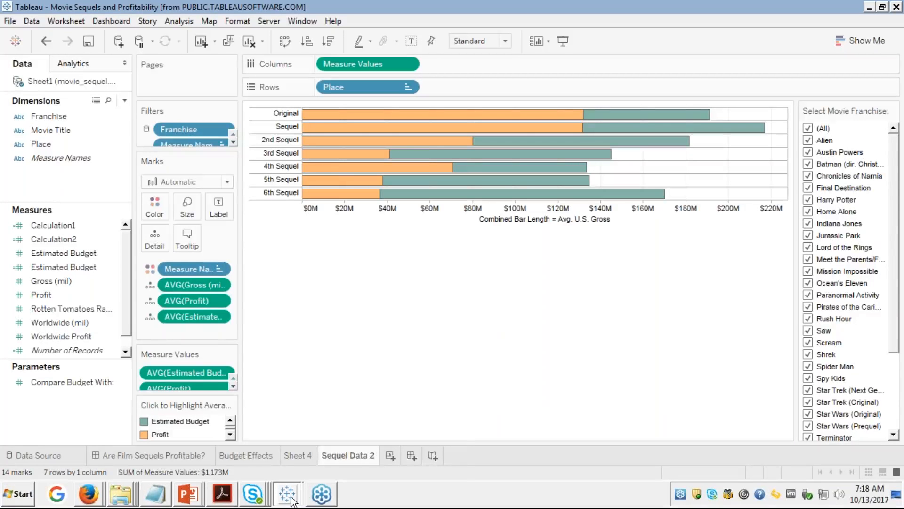
{"action": "mouse_move", "coordinate": [291, 500]}
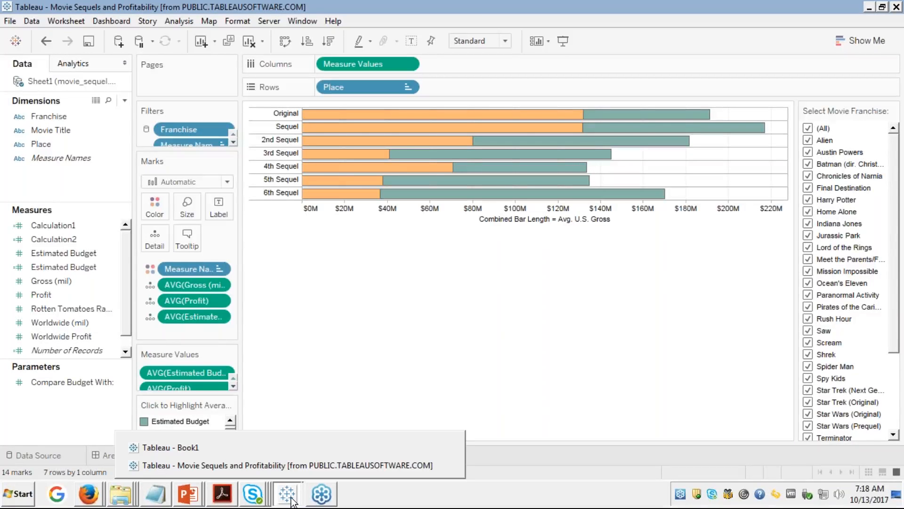
{"action": "left_click", "coordinate": [188, 447]}
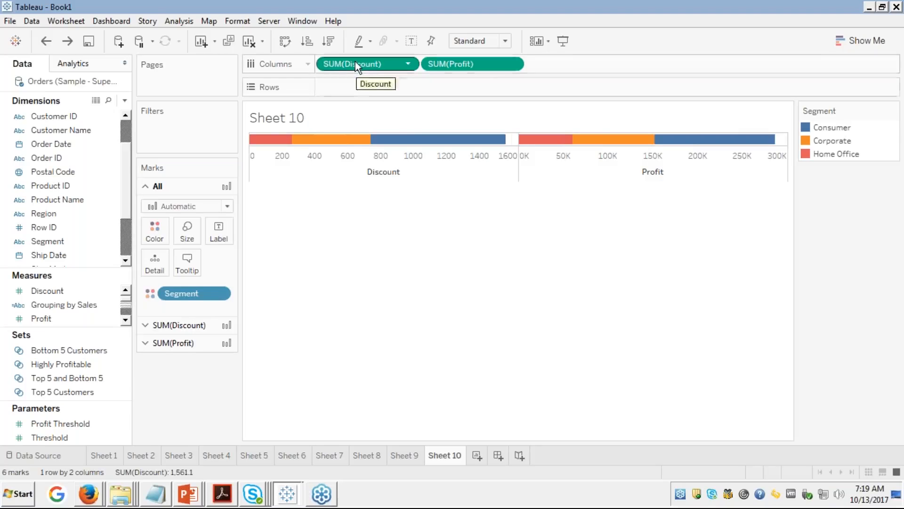
Step: Clear SUM(Discount) and SUM(Profit) from Sheet 10, placing Measure Names on Columns and Segment on Color
{"action": "left_click_drag", "start_coordinate": [358, 66], "coordinate": [115, 153]}
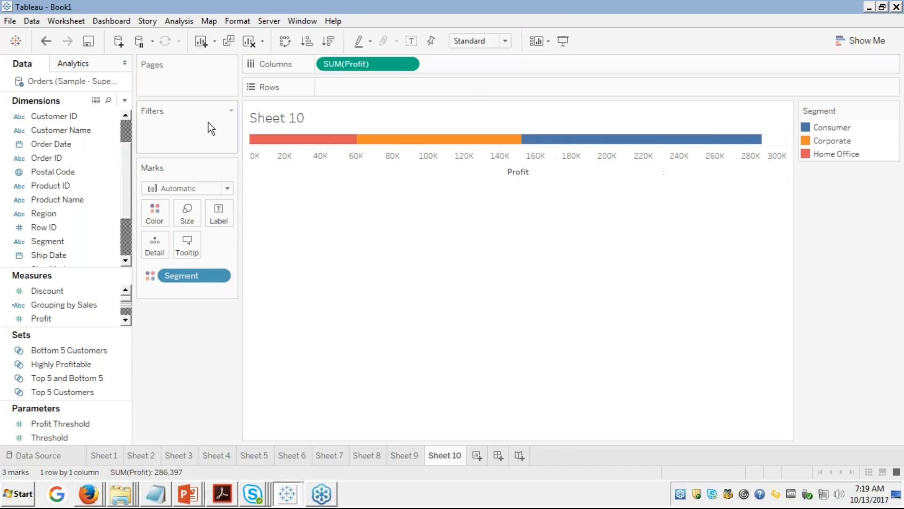
{"action": "left_click_drag", "start_coordinate": [394, 67], "coordinate": [71, 227]}
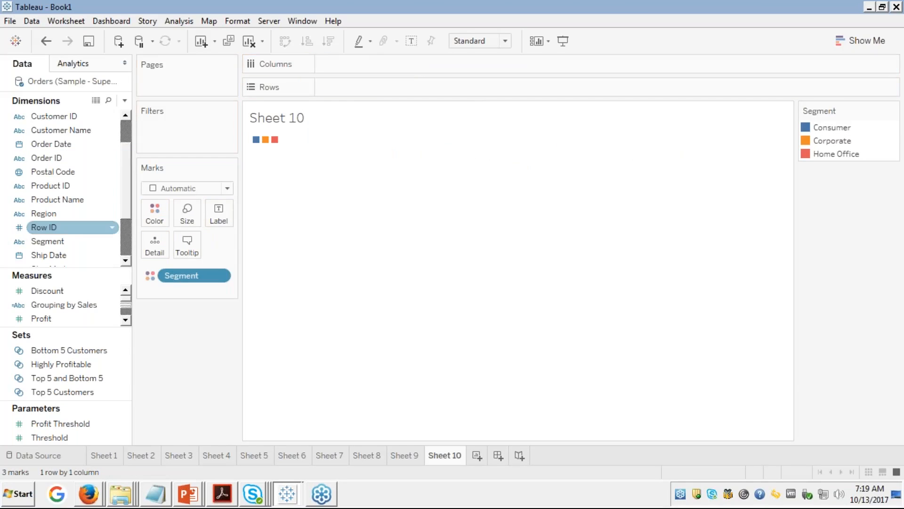
{"action": "left_click", "coordinate": [125, 246]}
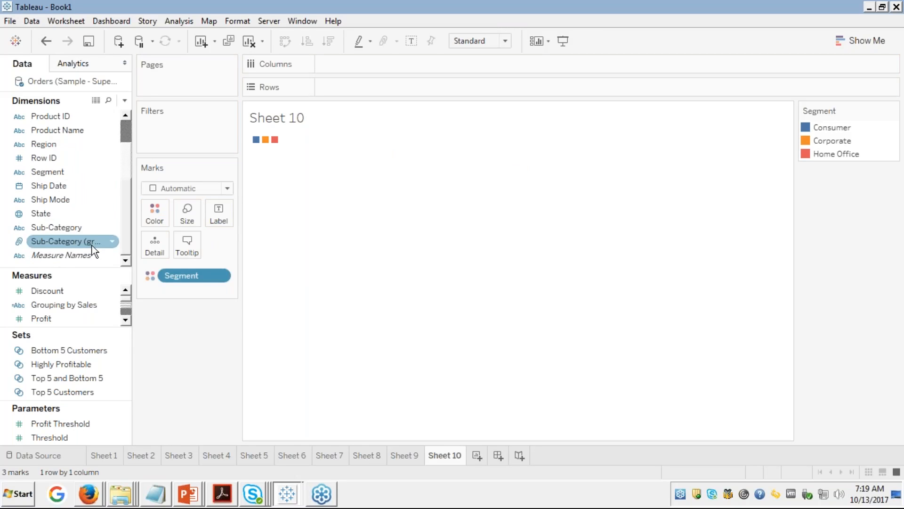
{"action": "left_click_drag", "start_coordinate": [82, 256], "coordinate": [353, 61]}
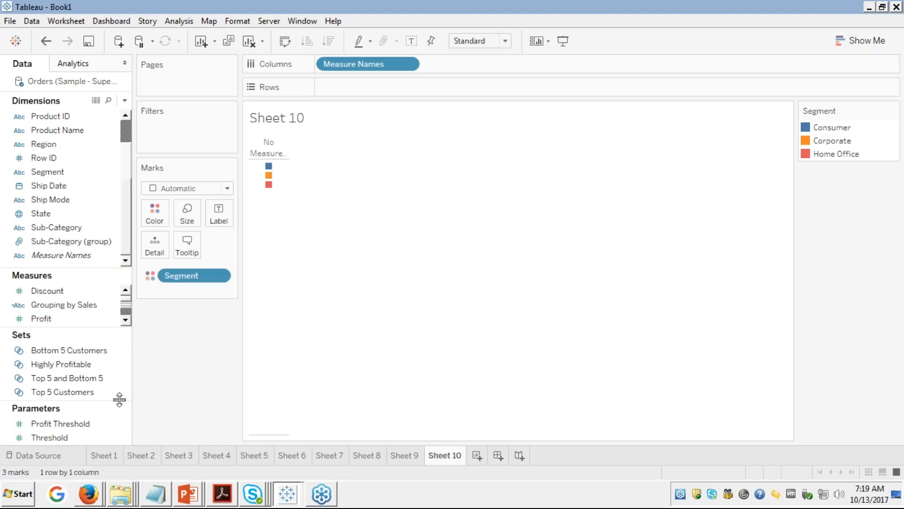
{"action": "left_click", "coordinate": [127, 319]}
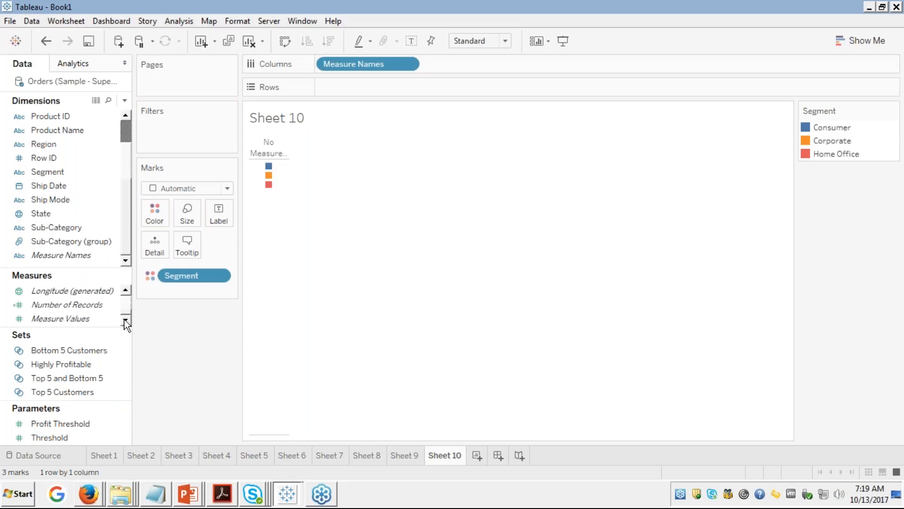
Step: Colour marks by Measure Values and filter Measure Names to keep only Discount and Profit
{"action": "left_click", "coordinate": [84, 324]}
{"action": "left_click_drag", "start_coordinate": [84, 325], "coordinate": [150, 217]}
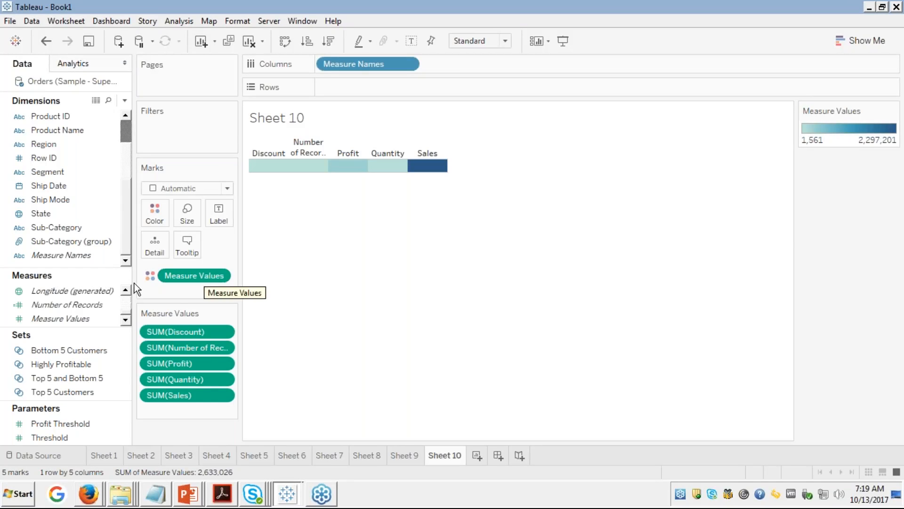
{"action": "left_click_drag", "start_coordinate": [55, 321], "coordinate": [179, 123]}
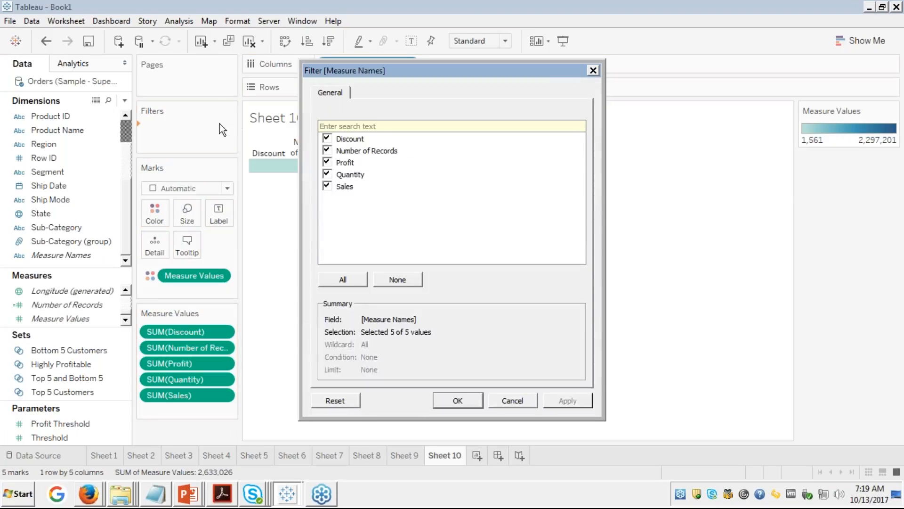
{"action": "left_click", "coordinate": [327, 151]}
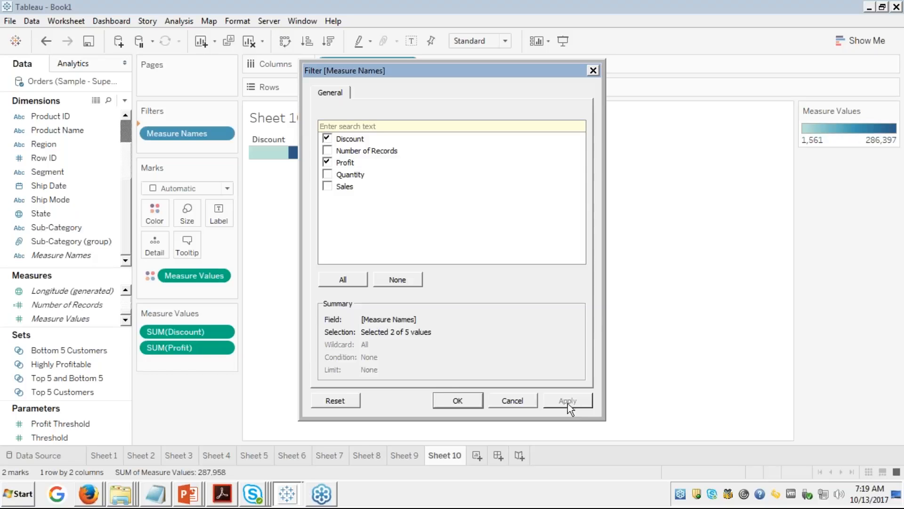
{"action": "left_click", "coordinate": [457, 400]}
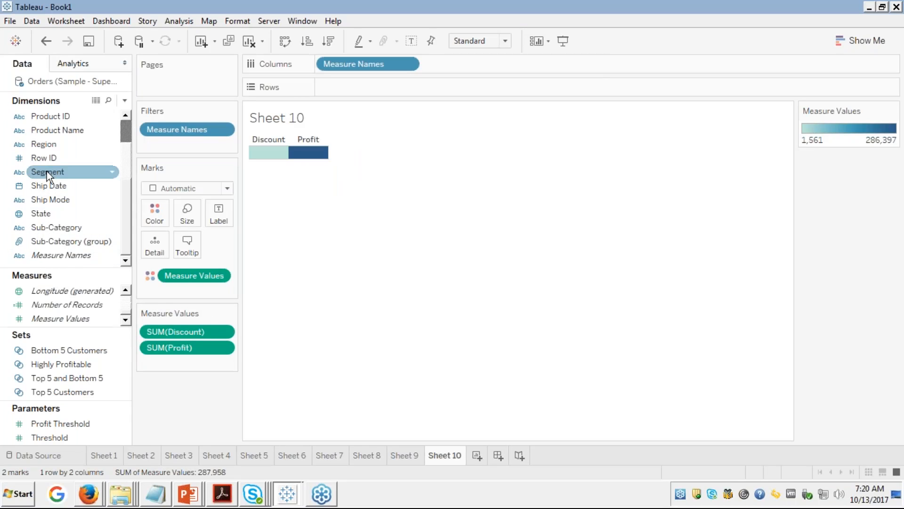
Step: Add Segment to Rows and switch the view to stacked bars via Show Me
{"action": "left_click_drag", "start_coordinate": [47, 171], "coordinate": [350, 88]}
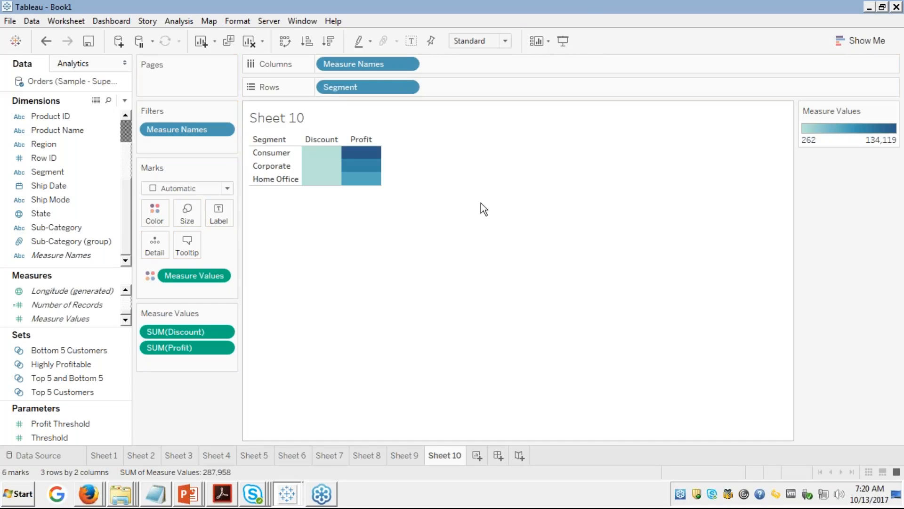
{"action": "left_click", "coordinate": [855, 38]}
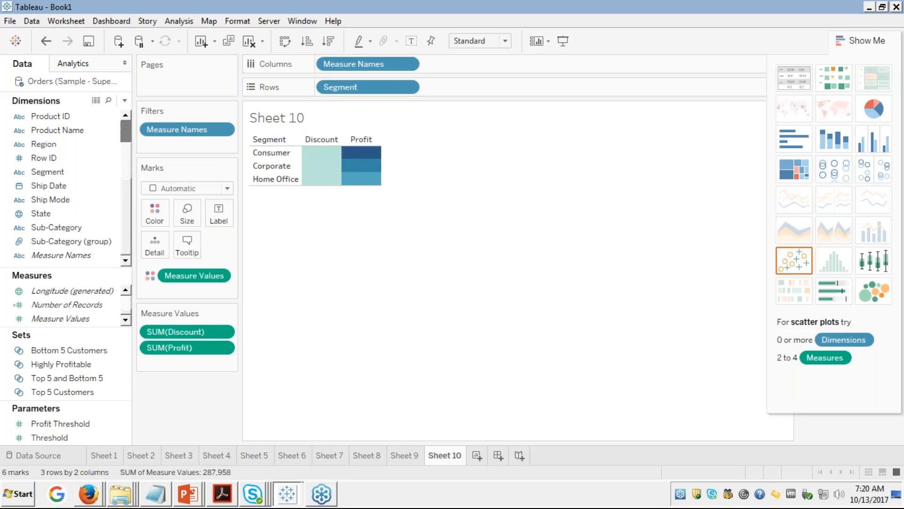
{"action": "left_click", "coordinate": [837, 140]}
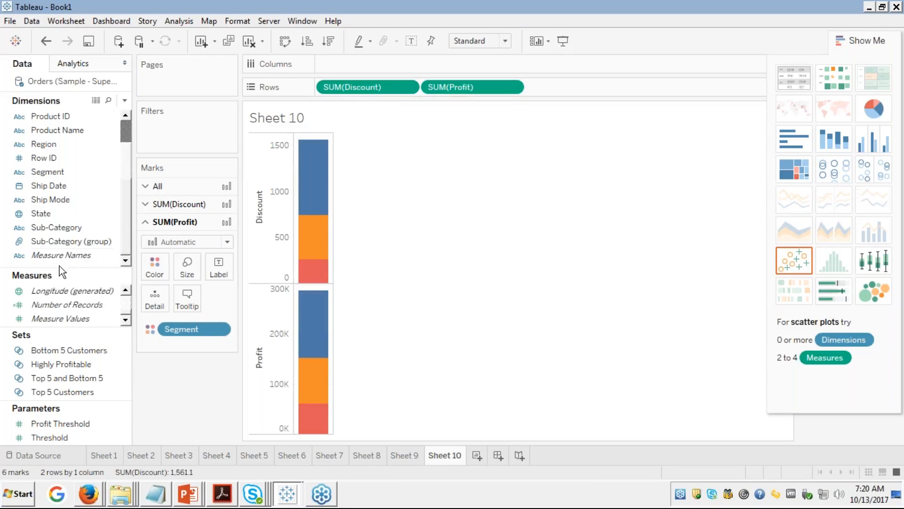
Step: Put Measure Values on Rows, dropping Discount, Profit, Number of Records, Quantity and Sales pills
{"action": "left_click_drag", "start_coordinate": [58, 323], "coordinate": [318, 84]}
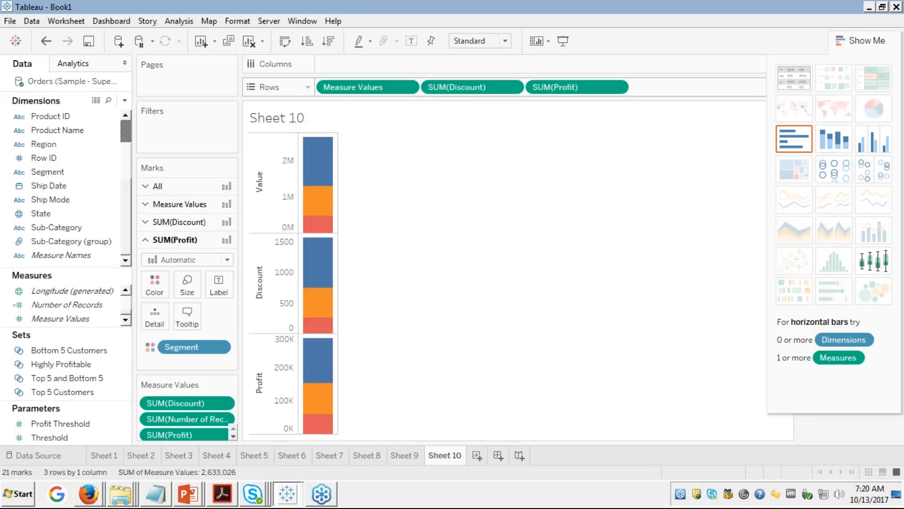
{"action": "left_click_drag", "start_coordinate": [473, 92], "coordinate": [16, 179]}
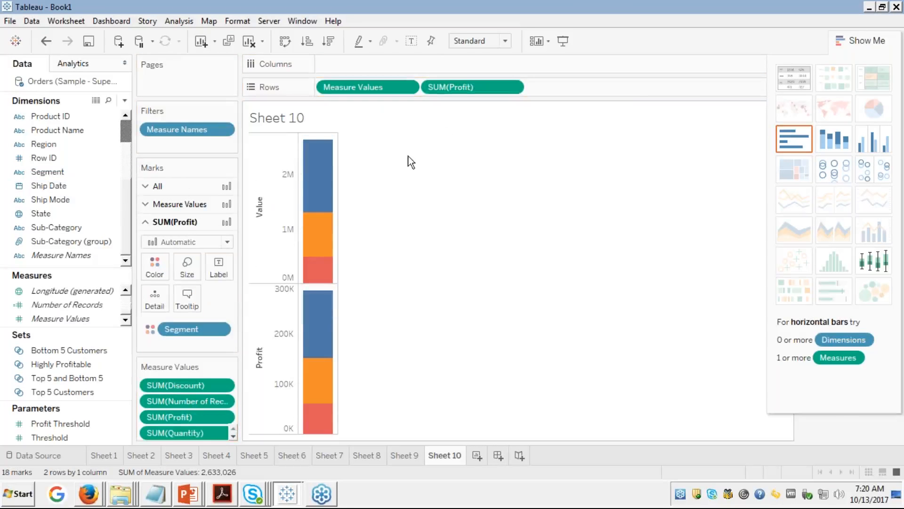
{"action": "left_click_drag", "start_coordinate": [459, 93], "coordinate": [70, 199]}
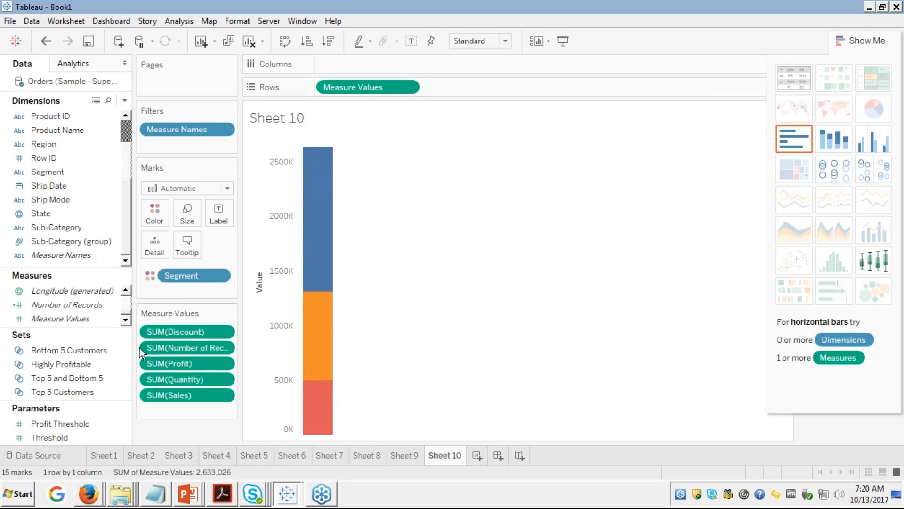
{"action": "left_click_drag", "start_coordinate": [179, 346], "coordinate": [43, 329]}
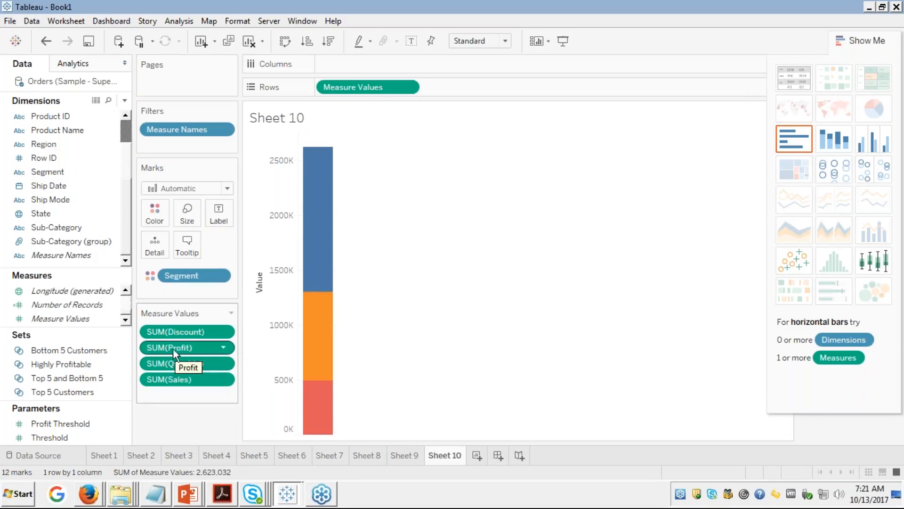
{"action": "left_click_drag", "start_coordinate": [177, 366], "coordinate": [113, 349]}
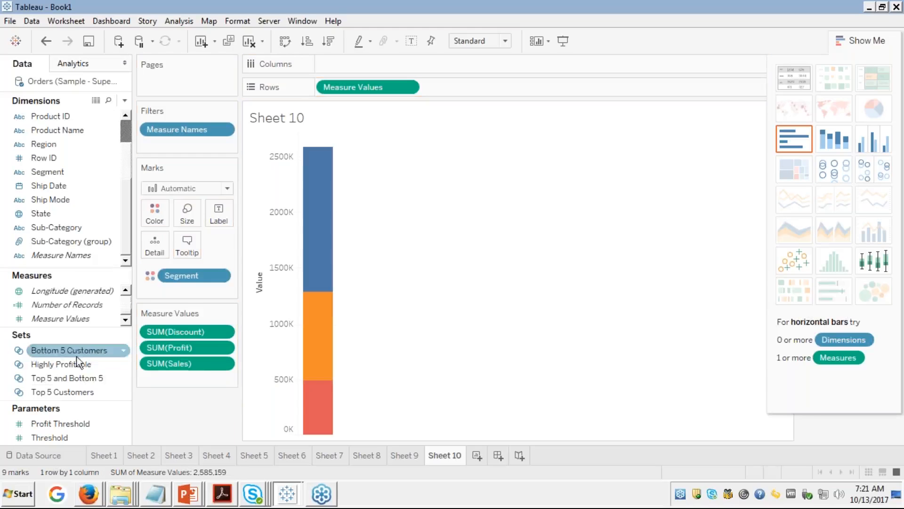
{"action": "left_click_drag", "start_coordinate": [156, 366], "coordinate": [75, 350]}
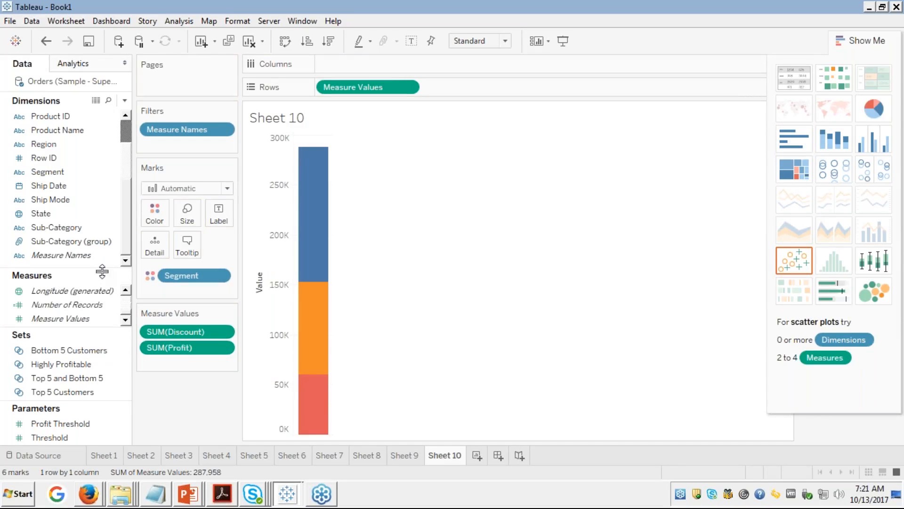
Step: Colour the single bar by Measure Values instead of Segment
{"action": "left_click", "coordinate": [75, 215]}
{"action": "left_click_drag", "start_coordinate": [50, 218], "coordinate": [173, 320]}
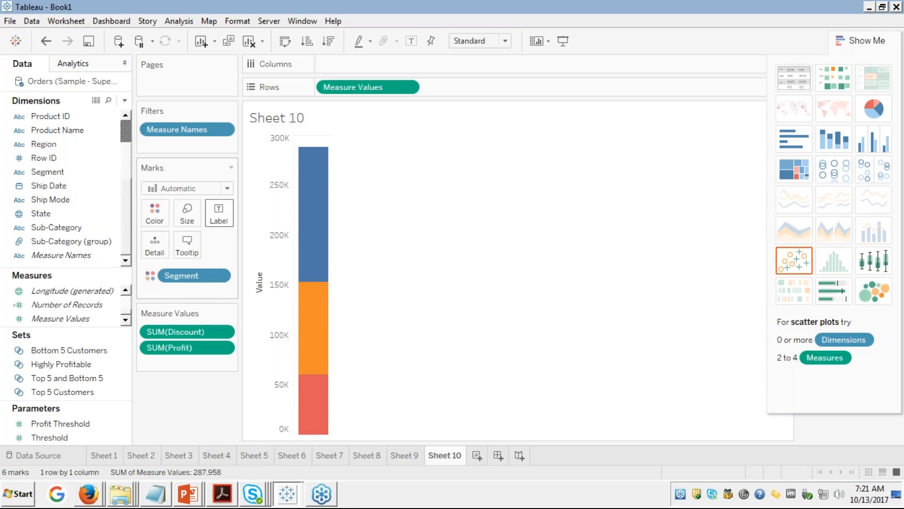
{"action": "left_click", "coordinate": [71, 290]}
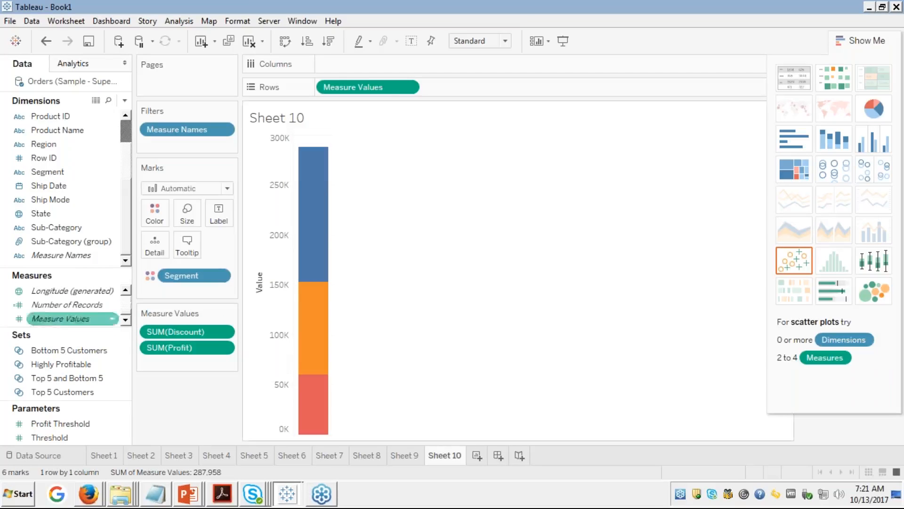
{"action": "left_click_drag", "start_coordinate": [382, 85], "coordinate": [155, 216]}
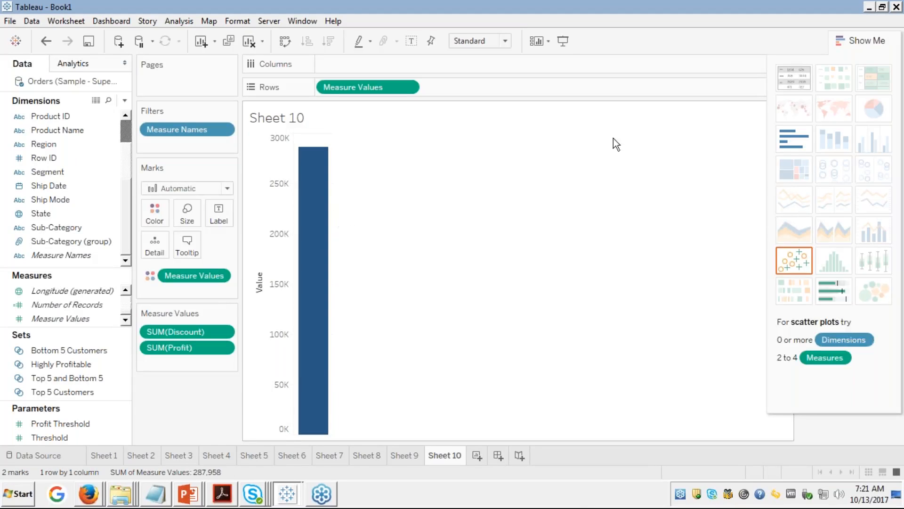
Step: Try a text table, then undo back to the Segment by measure table
{"action": "left_click", "coordinate": [795, 85]}
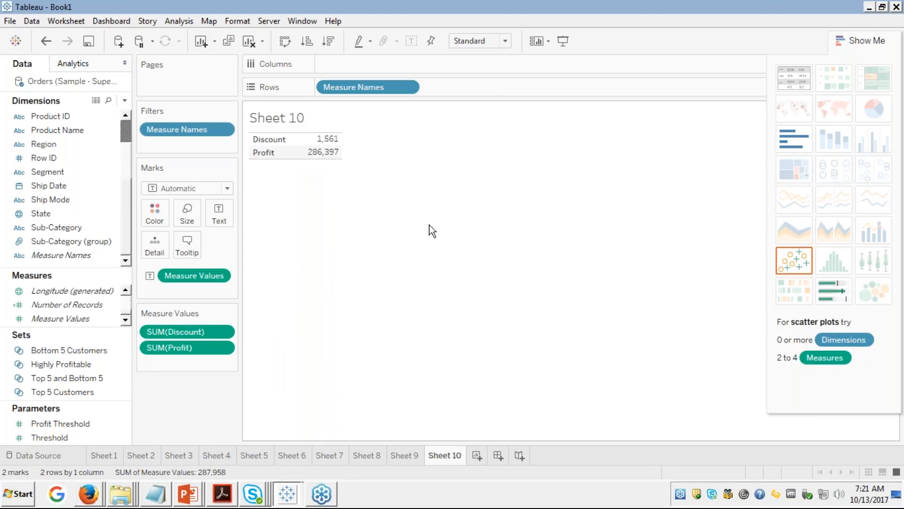
{"action": "key", "text": "ctrl+z"}
{"action": "key", "text": "ctrl+z"}
{"action": "key", "text": "ctrl+z"}
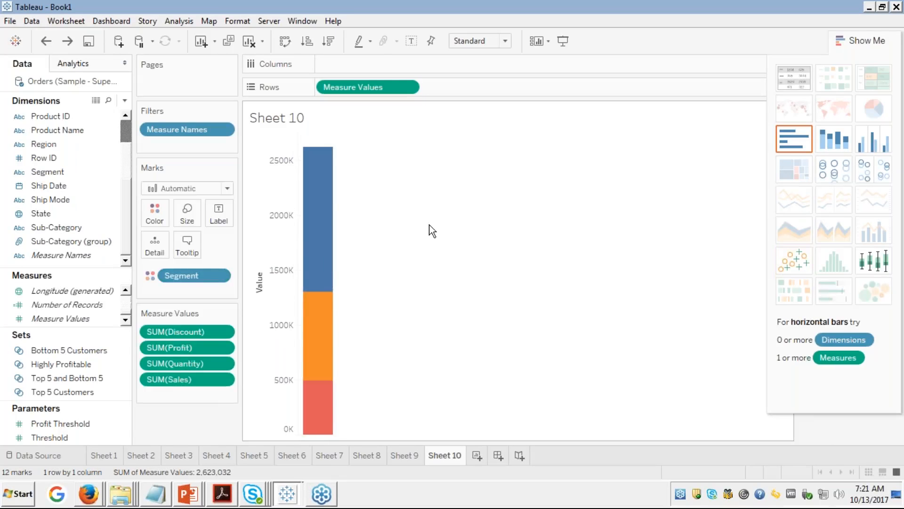
{"action": "key", "text": "ctrl+z"}
{"action": "key", "text": "ctrl+z"}
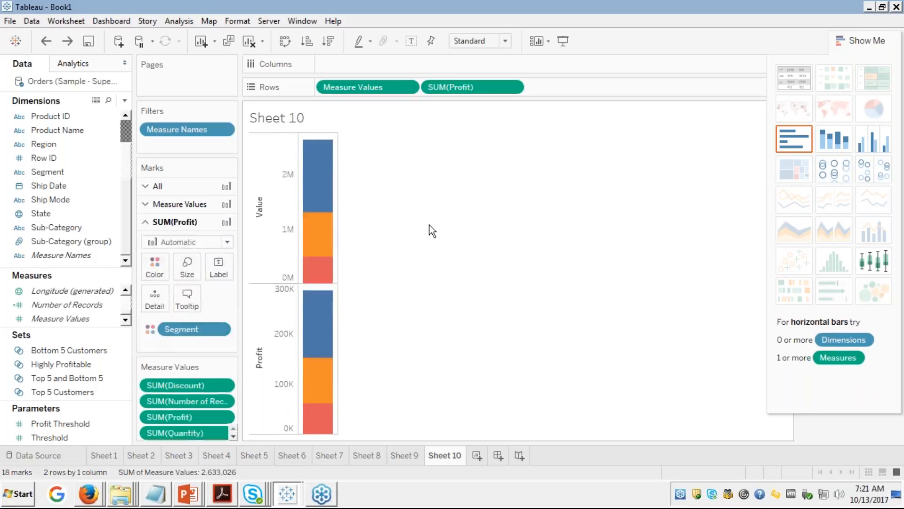
{"action": "key", "text": "ctrl+z"}
{"action": "key", "text": "ctrl+z"}
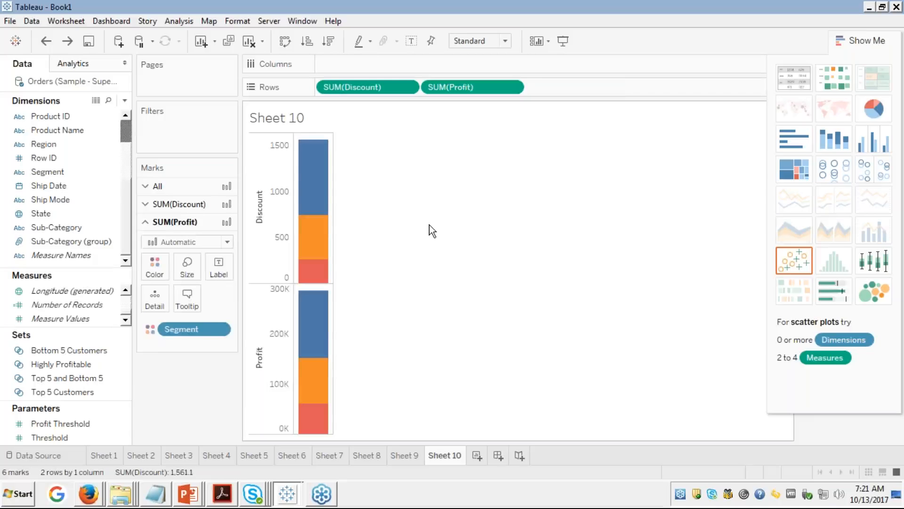
{"action": "key", "text": "ctrl+z"}
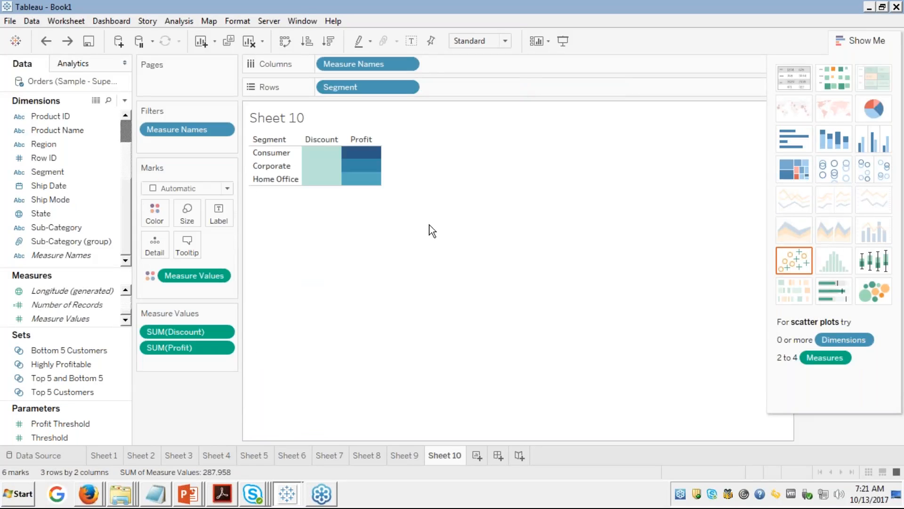
Step: Set marks to Bar and convert the Discount and Profit table into stacked bars by Segment
{"action": "left_click", "coordinate": [228, 189]}
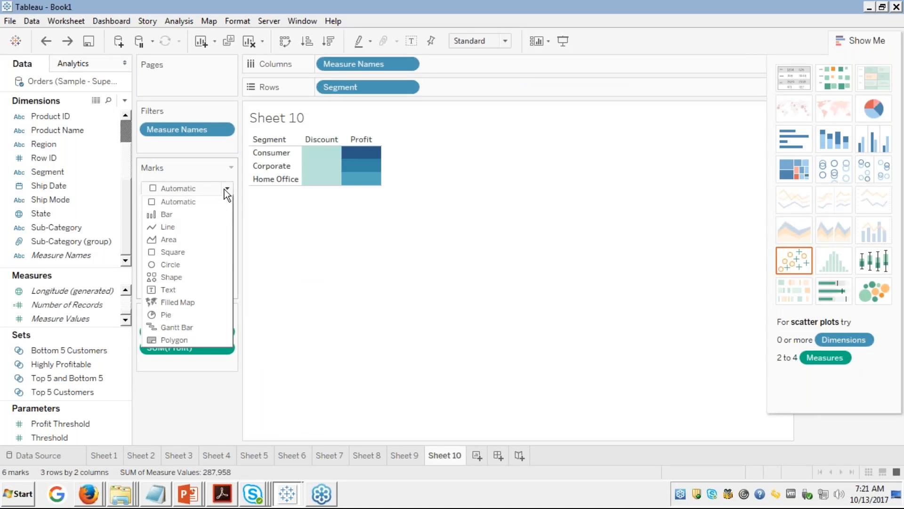
{"action": "left_click", "coordinate": [165, 216]}
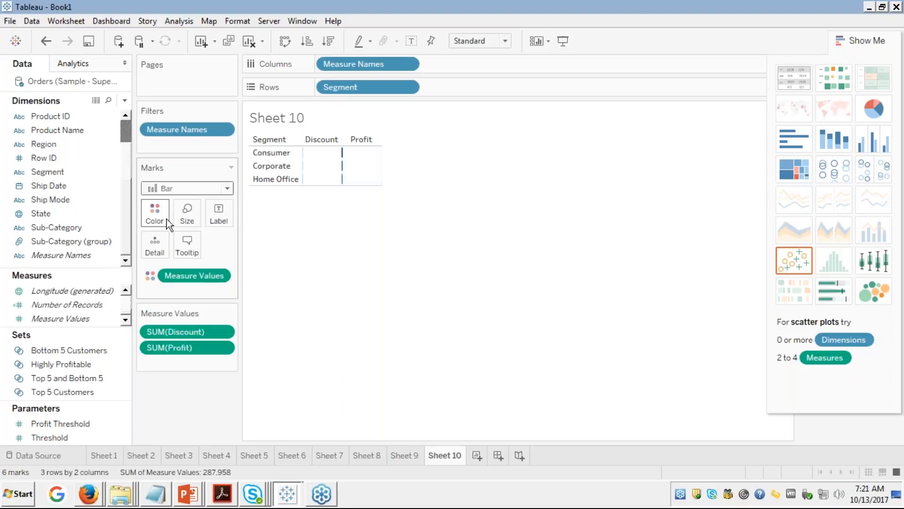
{"action": "left_click", "coordinate": [227, 188]}
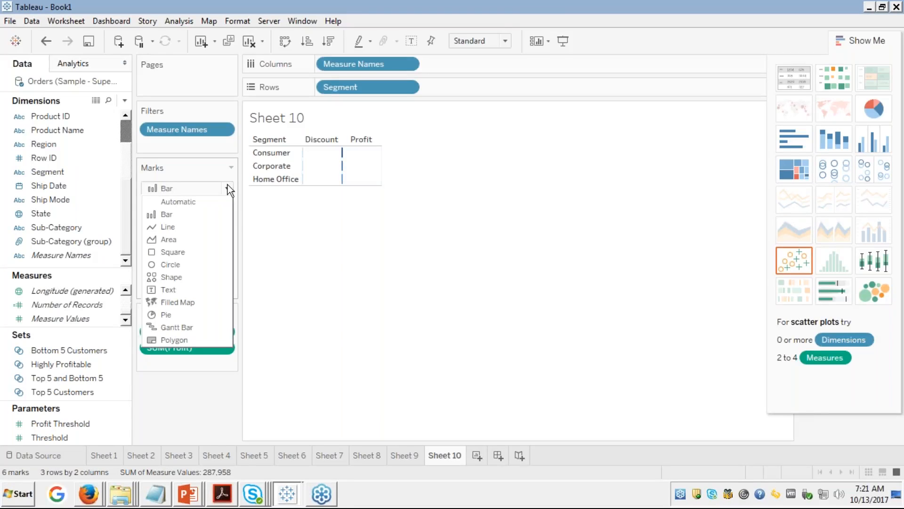
{"action": "left_click", "coordinate": [308, 305]}
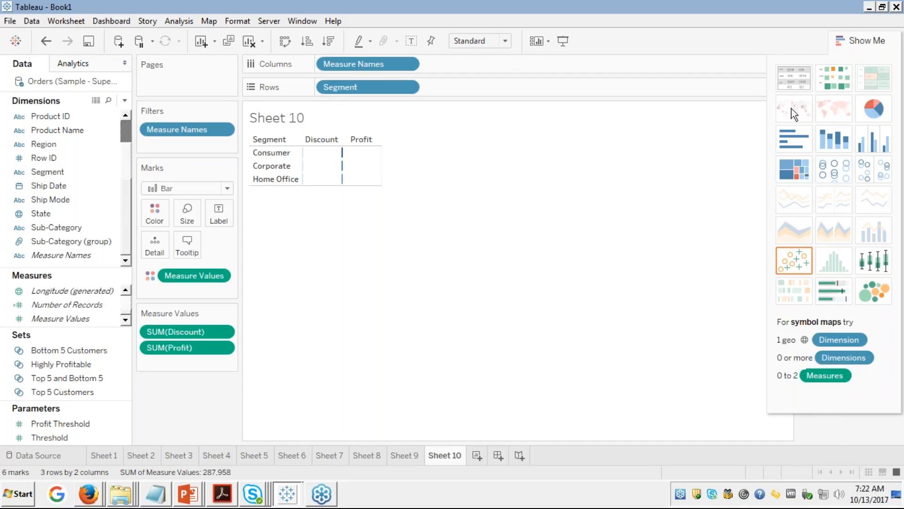
{"action": "left_click", "coordinate": [792, 81]}
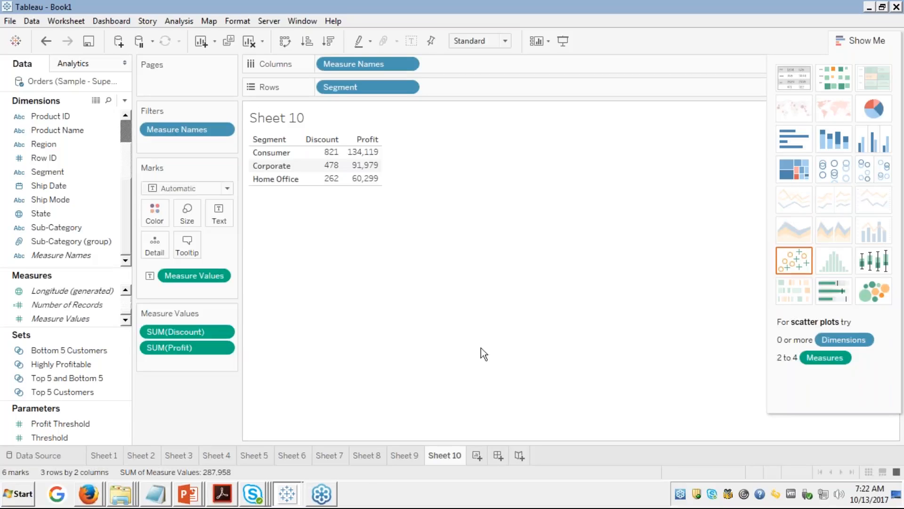
{"action": "left_click", "coordinate": [840, 148]}
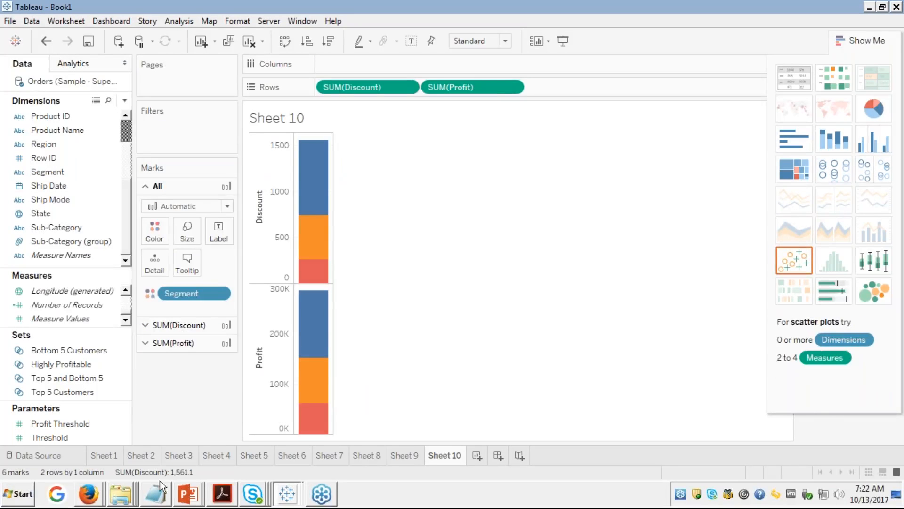
{"action": "right_click", "coordinate": [492, 86]}
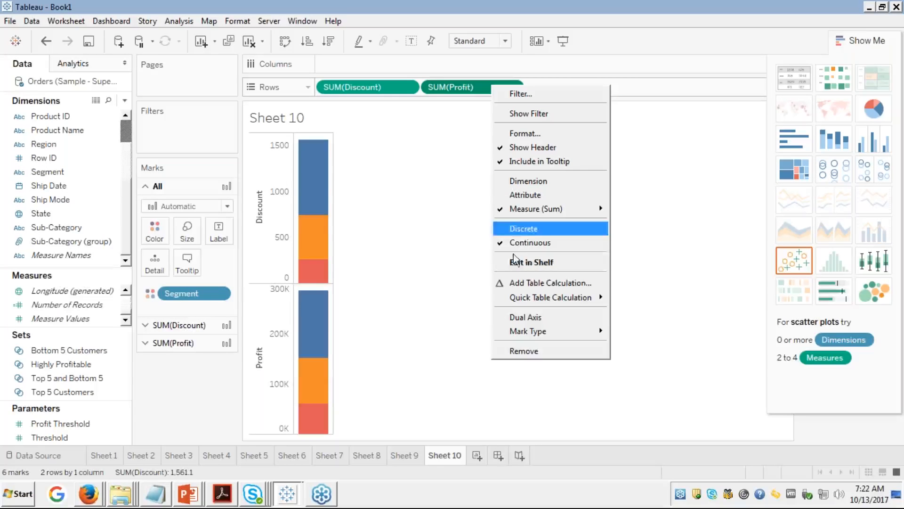
{"action": "left_click", "coordinate": [534, 317]}
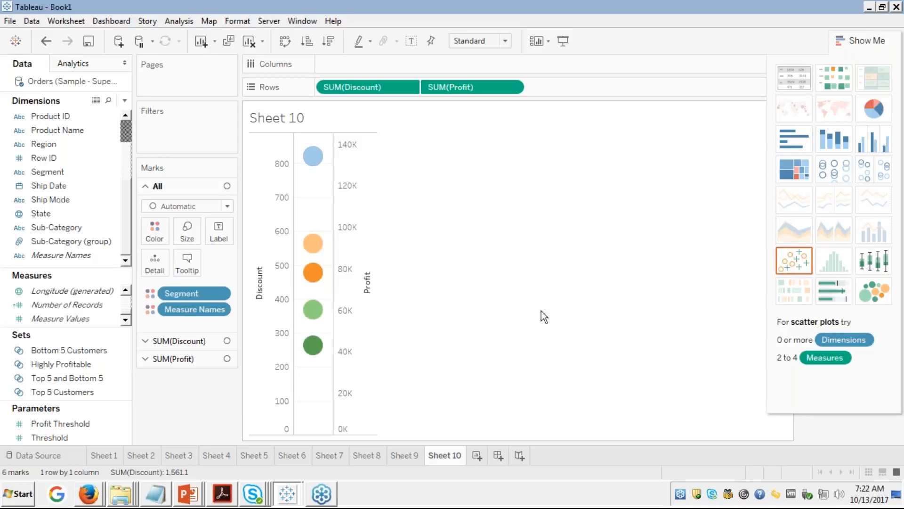
{"action": "left_click", "coordinate": [844, 146]}
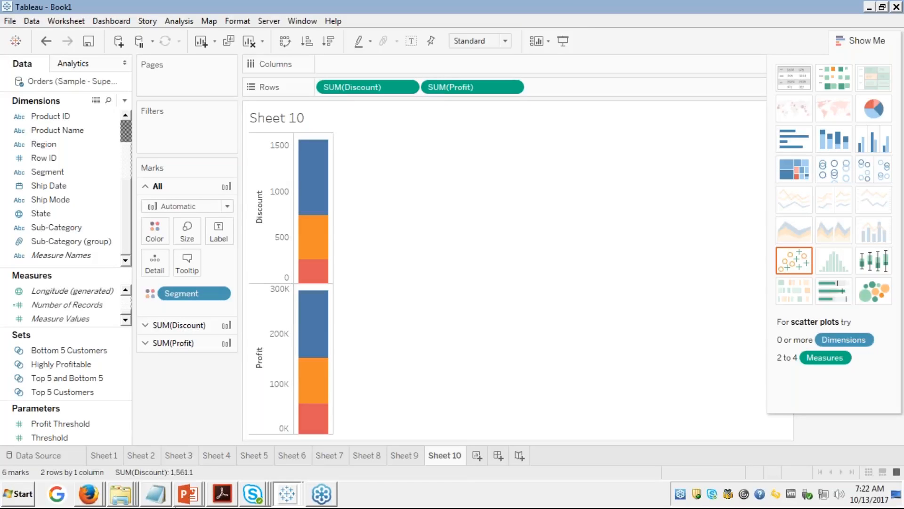
{"action": "left_click", "coordinate": [285, 495]}
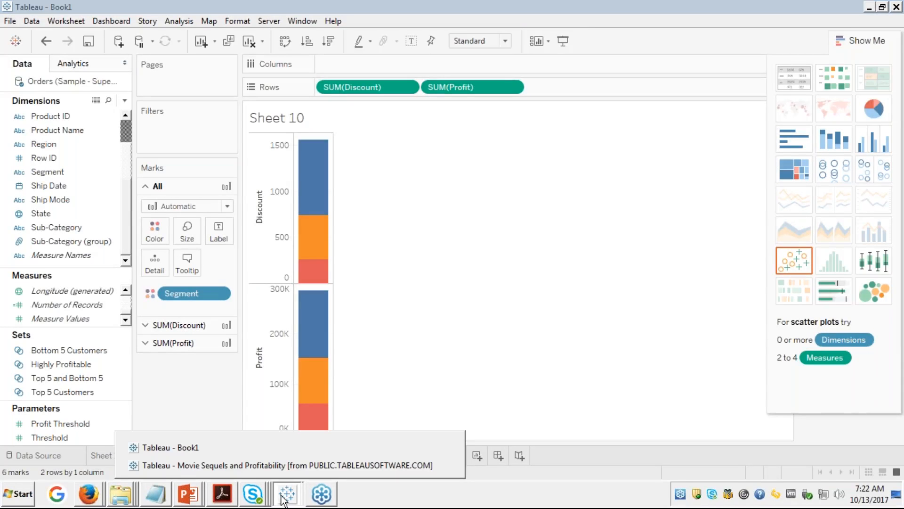
{"action": "left_click", "coordinate": [262, 466]}
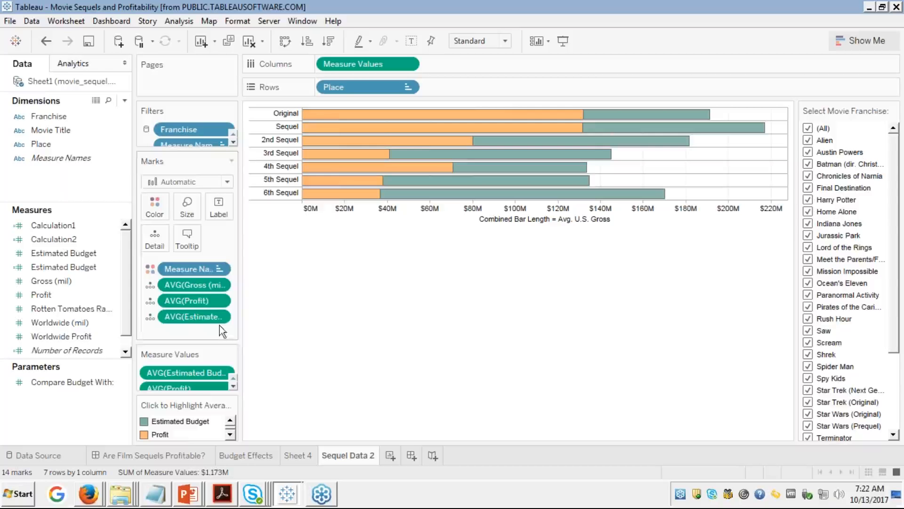
{"action": "left_click", "coordinate": [233, 386]}
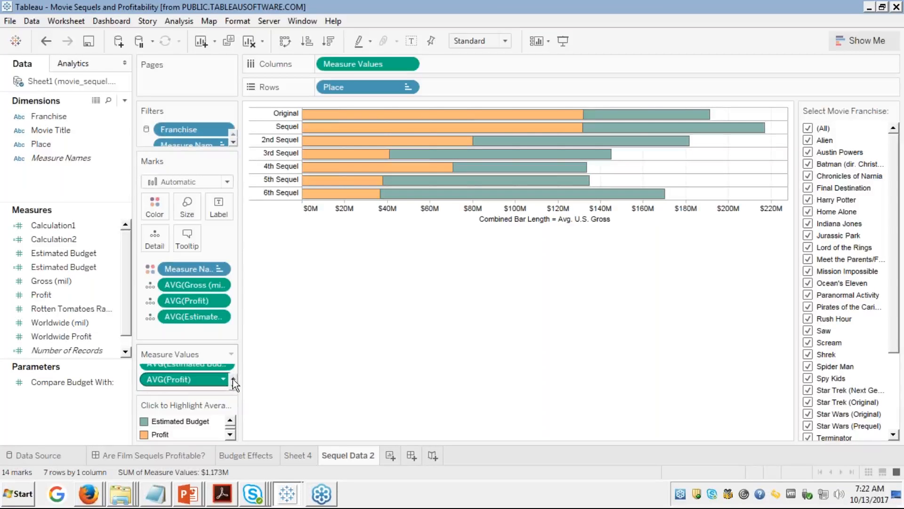
{"action": "left_click", "coordinate": [233, 376]}
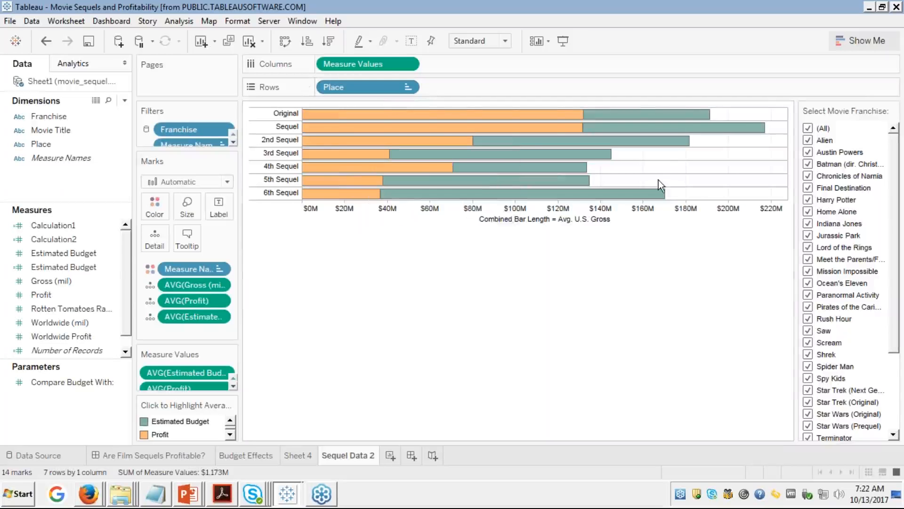
{"action": "left_click", "coordinate": [857, 40]}
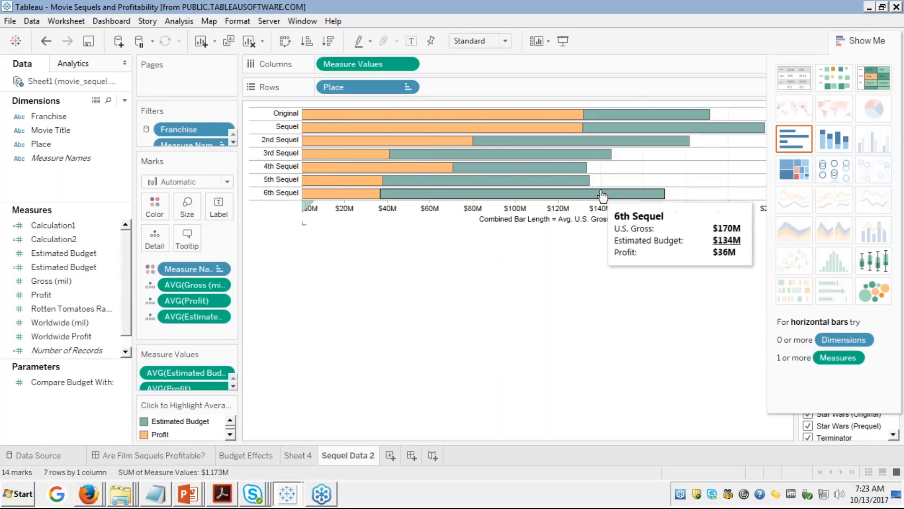
{"action": "left_click", "coordinate": [791, 134]}
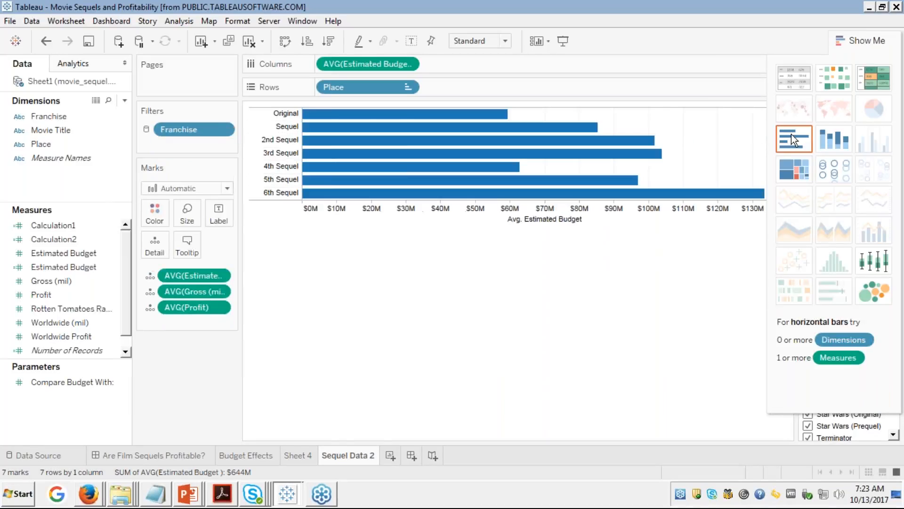
{"action": "key", "text": "ctrl+z"}
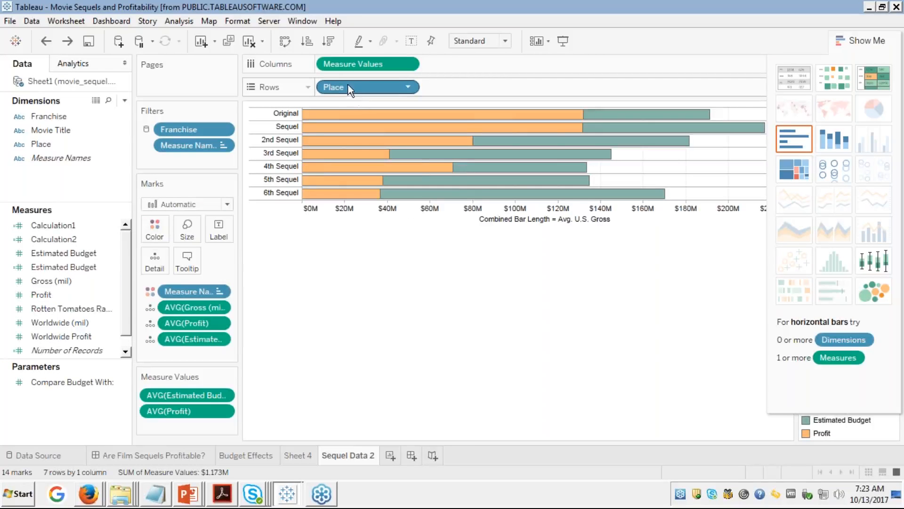
{"action": "left_click", "coordinate": [288, 495]}
{"action": "left_click", "coordinate": [244, 445]}
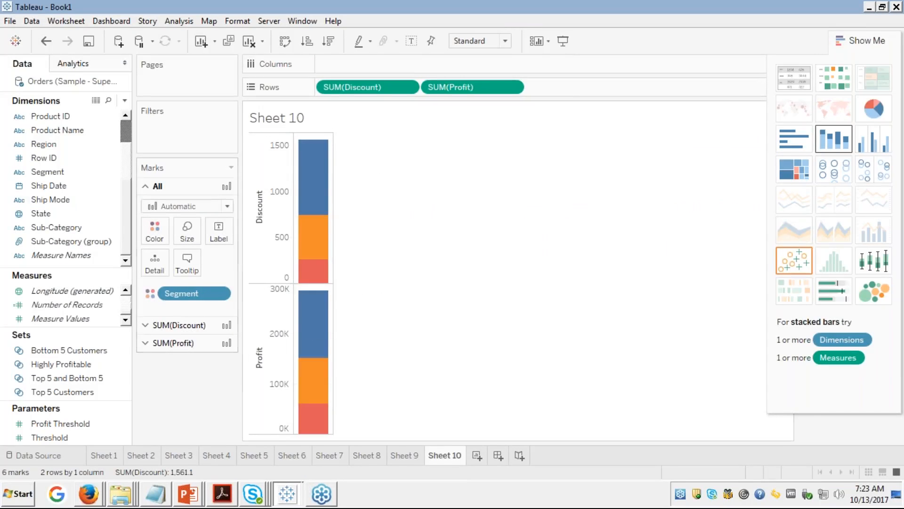
Step: Undo back to the Discount and Profit per Segment text table (Consumer 821 and 134,119)
{"action": "key", "text": "ctrl+z"}
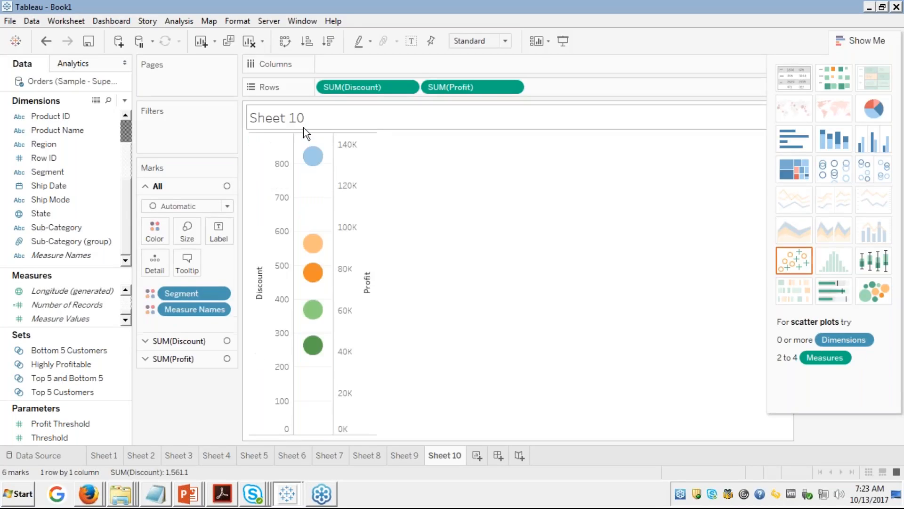
{"action": "key", "text": "ctrl+y"}
{"action": "key", "text": "ctrl+z"}
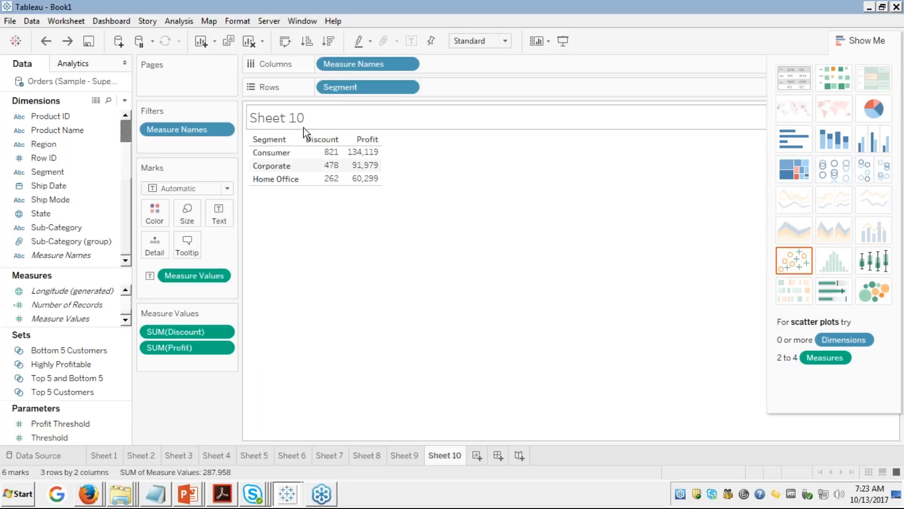
Step: Make side-by-side horizontal SUM(Discount) and SUM(Profit) bars per Segment with mark labels hidden
{"action": "left_click", "coordinate": [289, 43]}
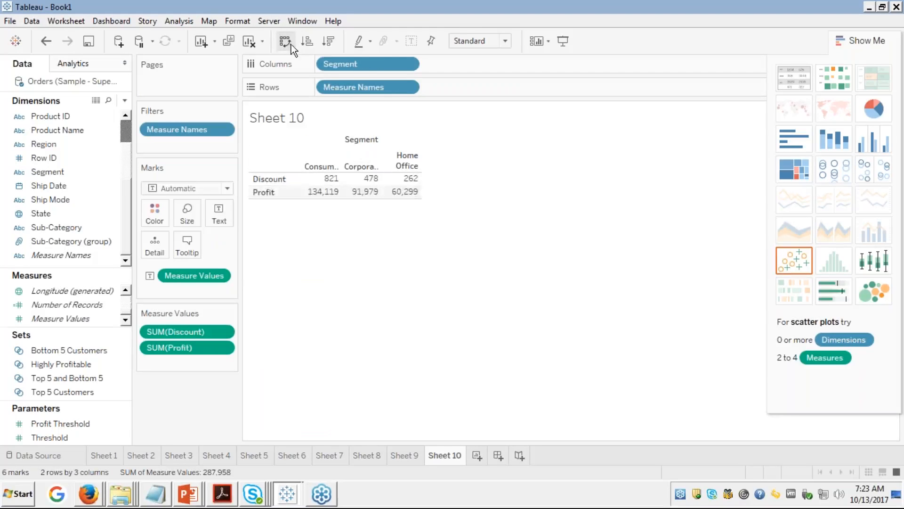
{"action": "left_click", "coordinate": [286, 44]}
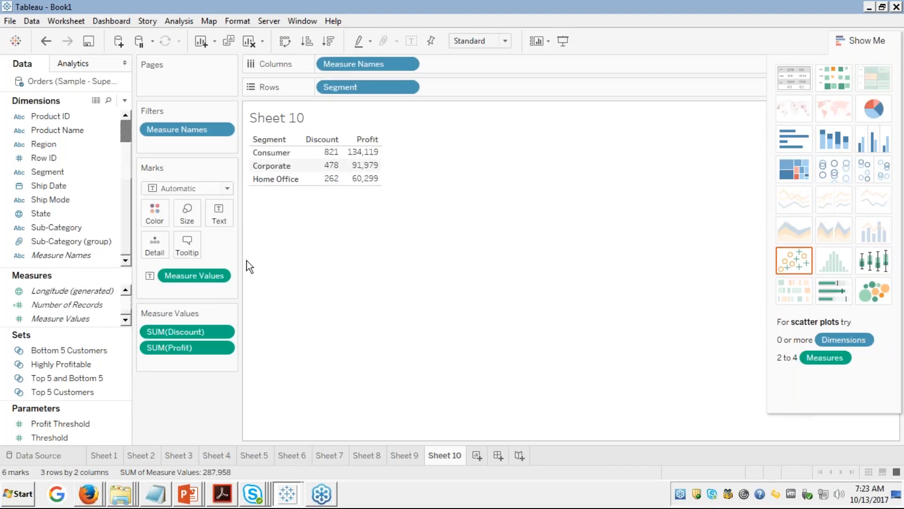
{"action": "left_click", "coordinate": [226, 188]}
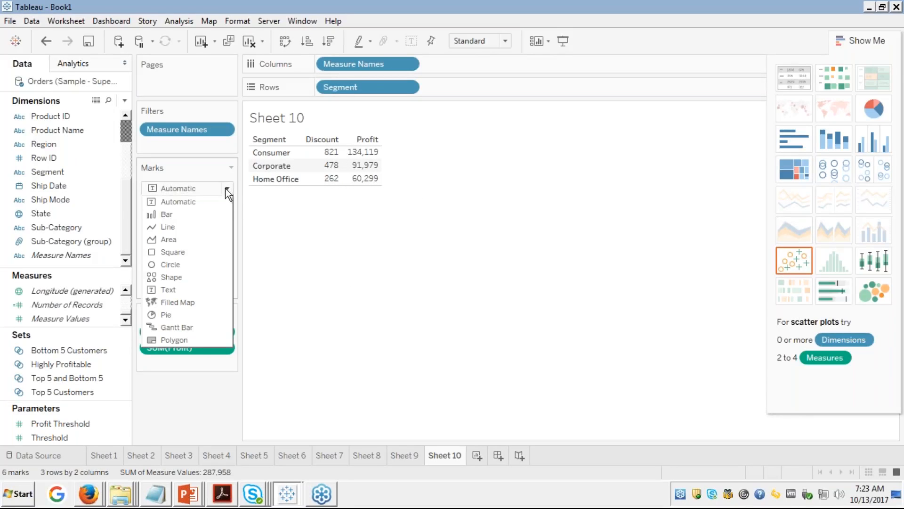
{"action": "left_click", "coordinate": [167, 218]}
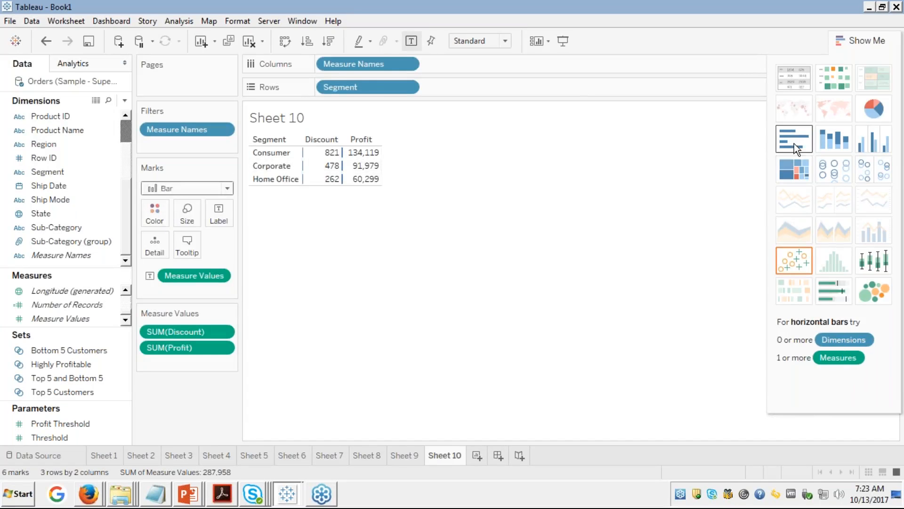
{"action": "left_click", "coordinate": [408, 42]}
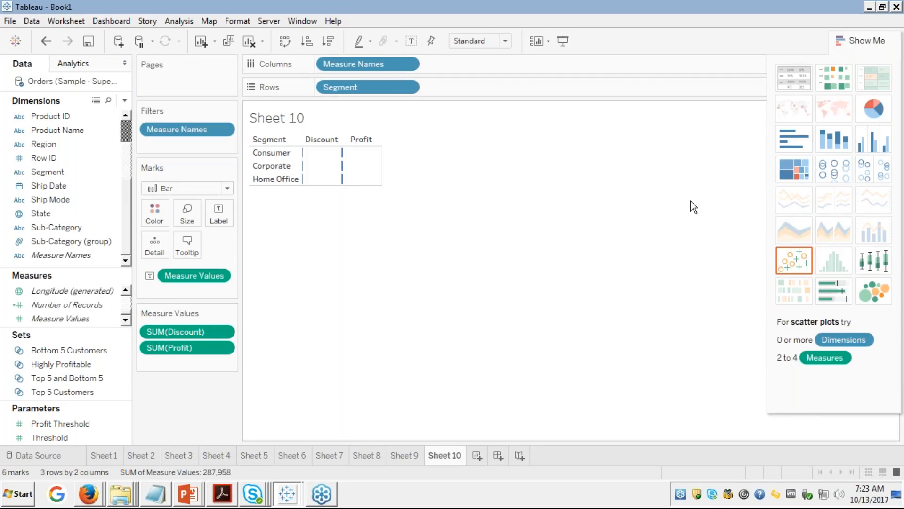
{"action": "left_click", "coordinate": [790, 141]}
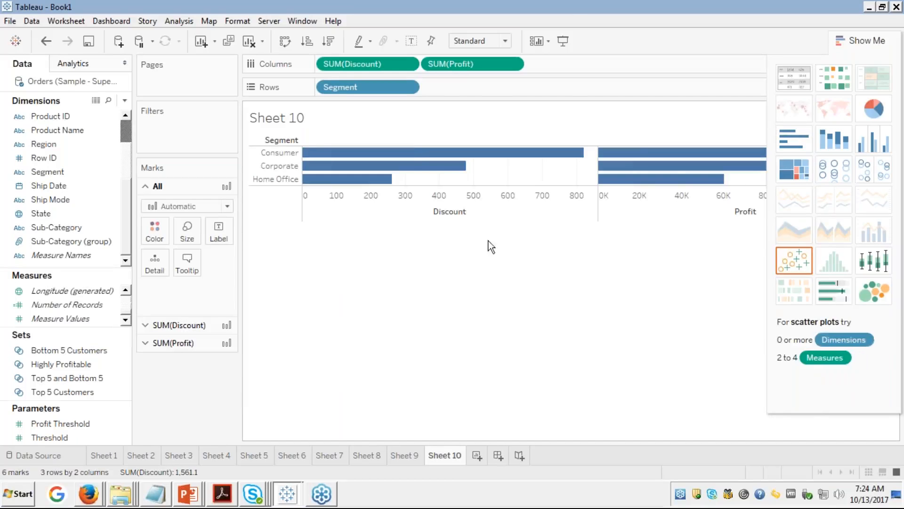
{"action": "mouse_move", "coordinate": [415, 152]}
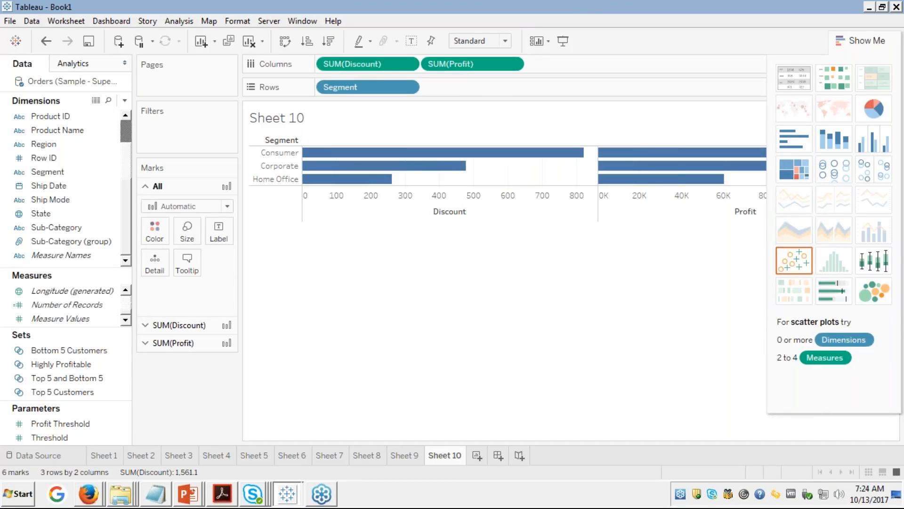
Step: Replace the Discount and Profit pills with Measure Values on Columns, coloured by Measure Values
{"action": "left_click_drag", "start_coordinate": [375, 64], "coordinate": [83, 137]}
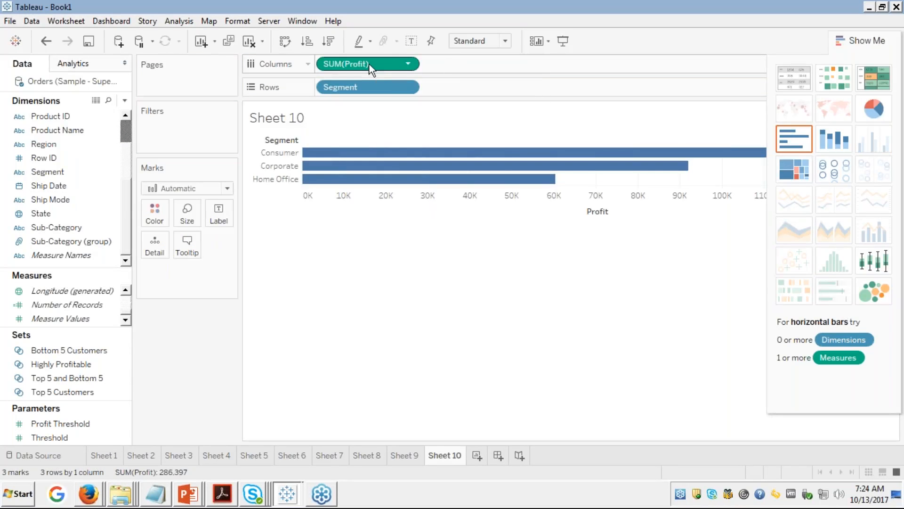
{"action": "left_click_drag", "start_coordinate": [370, 63], "coordinate": [71, 141]}
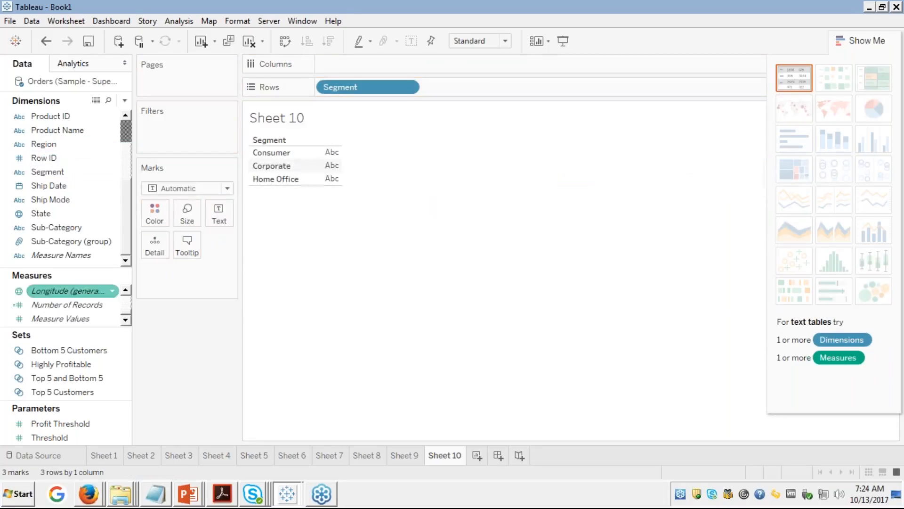
{"action": "mouse_move", "coordinate": [61, 318]}
{"action": "left_mouse_down"}
{"action": "mouse_move", "coordinate": [193, 243]}
{"action": "mouse_move", "coordinate": [264, 184]}
{"action": "mouse_move", "coordinate": [365, 53]}
{"action": "mouse_move", "coordinate": [358, 62]}
{"action": "left_mouse_up"}
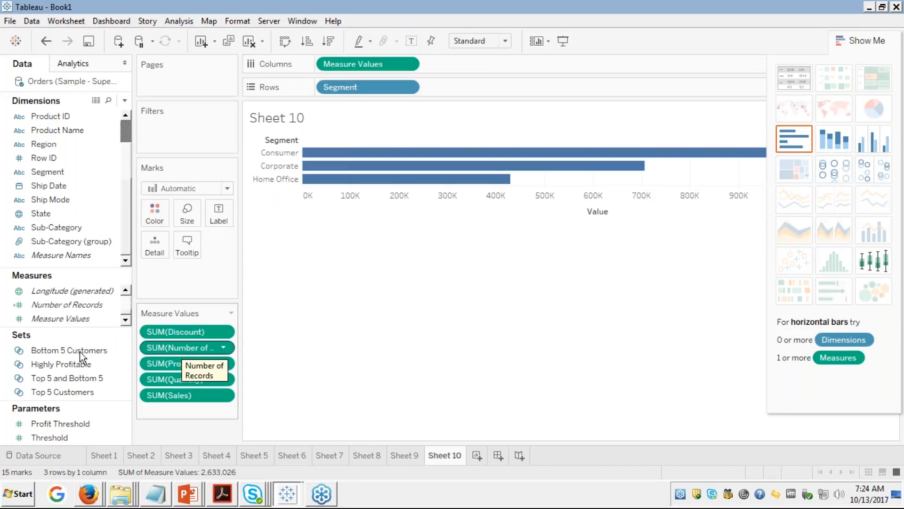
{"action": "left_click_drag", "start_coordinate": [40, 318], "coordinate": [155, 214]}
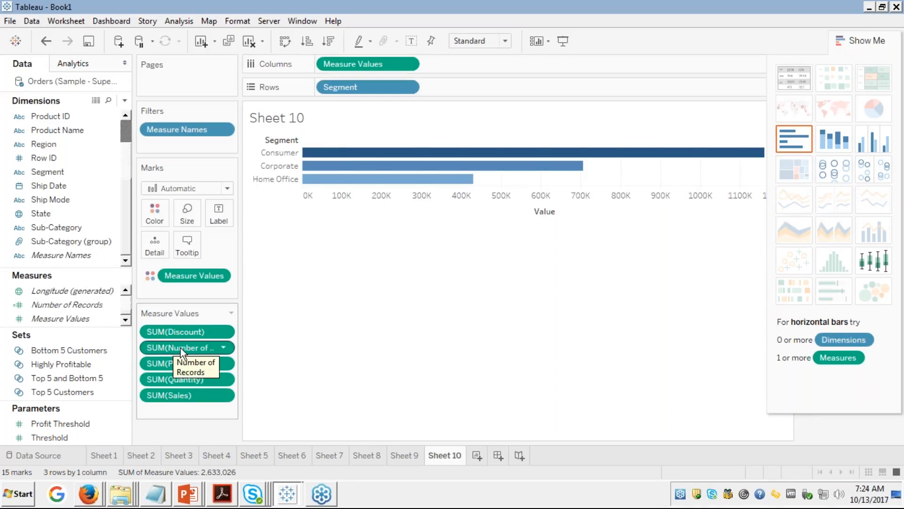
Step: Remove Number of Records, SUM(Quantity) and SUM(Sales) from the Measure Values card
{"action": "left_click_drag", "start_coordinate": [180, 348], "coordinate": [80, 349]}
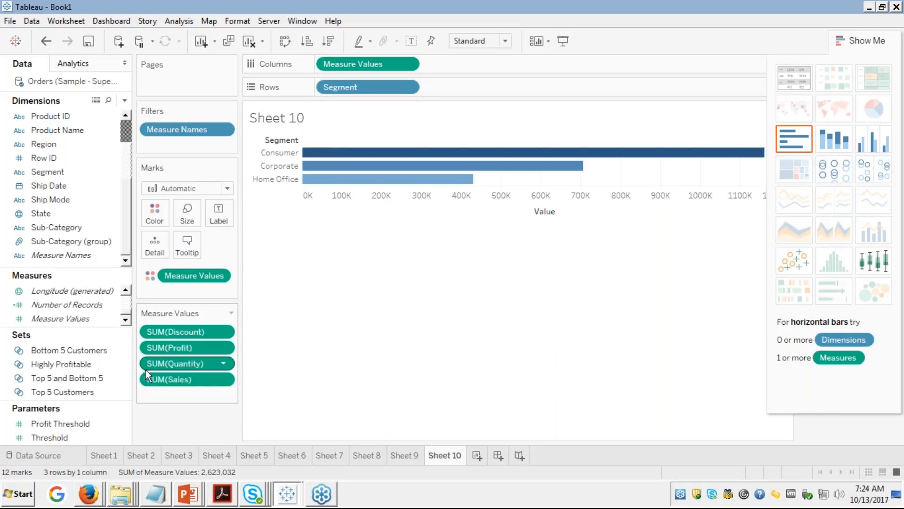
{"action": "left_click_drag", "start_coordinate": [159, 365], "coordinate": [69, 363]}
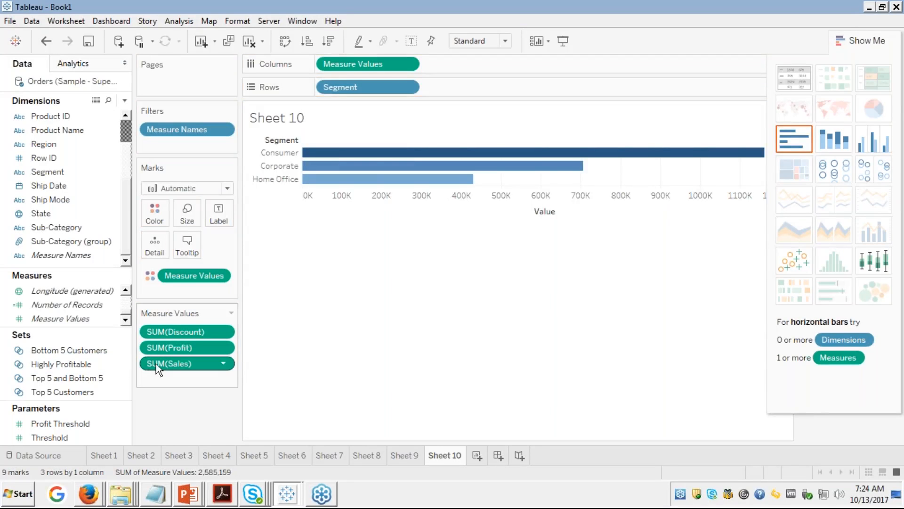
{"action": "left_click_drag", "start_coordinate": [156, 363], "coordinate": [42, 357]}
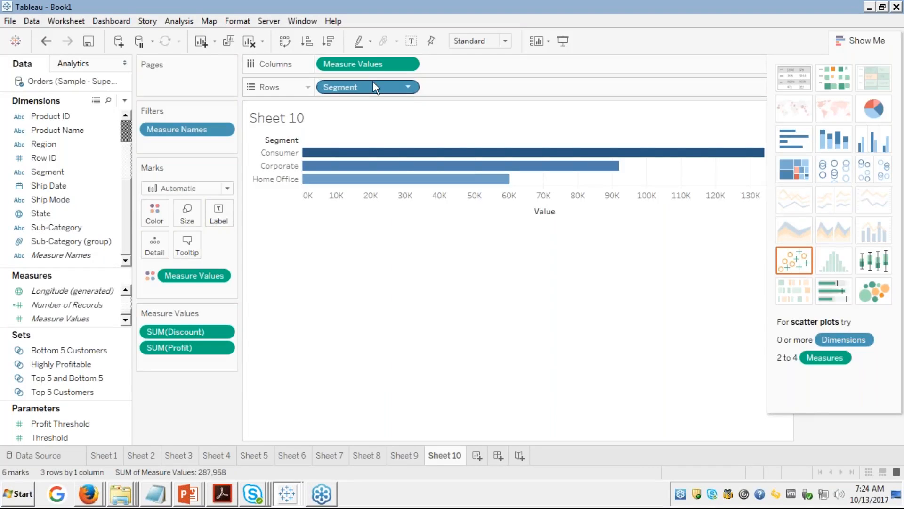
{"action": "key", "text": "alt+Tab"}
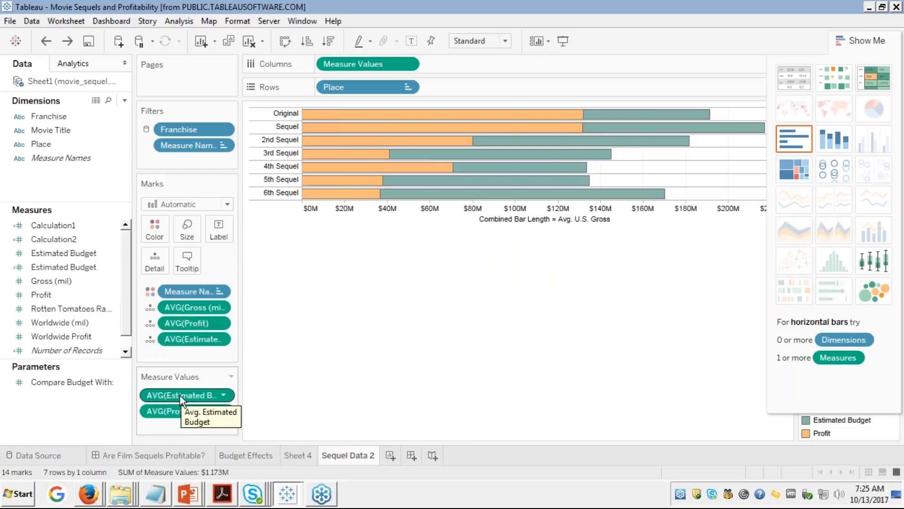
{"action": "left_click", "coordinate": [52, 267]}
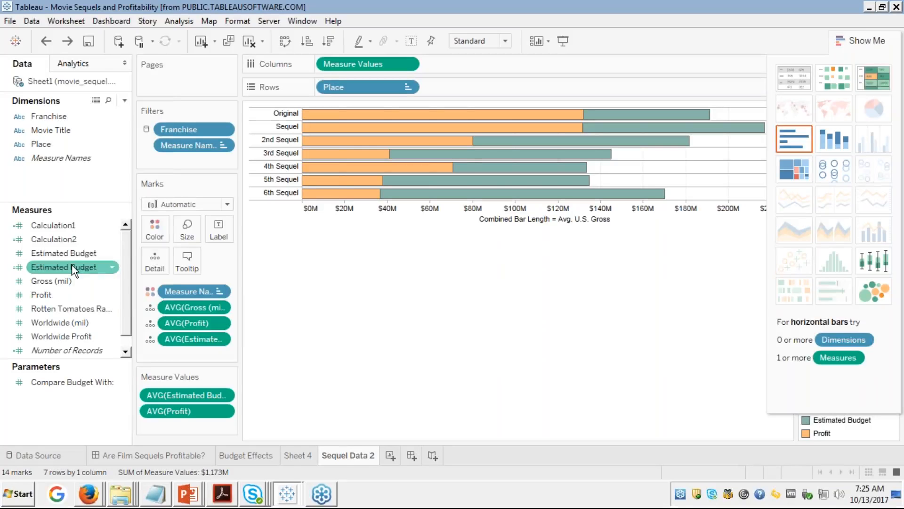
{"action": "right_click", "coordinate": [74, 270]}
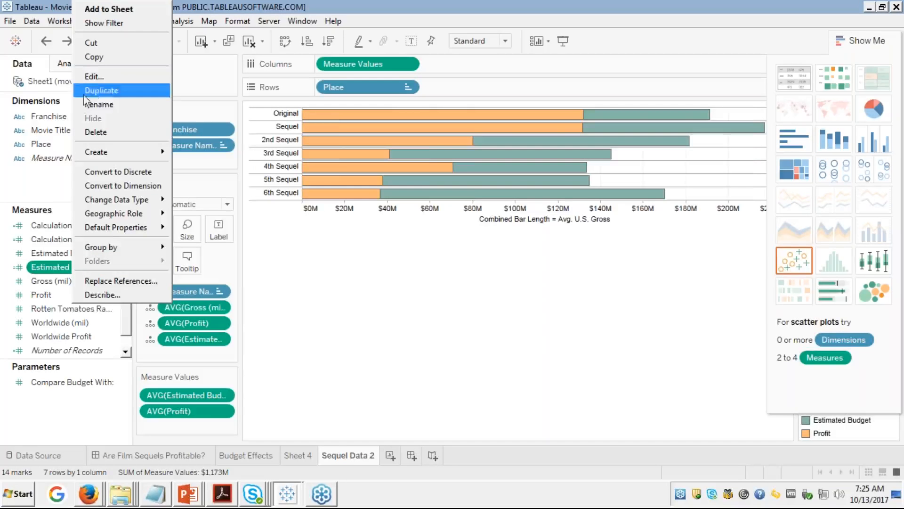
{"action": "left_click", "coordinate": [98, 77]}
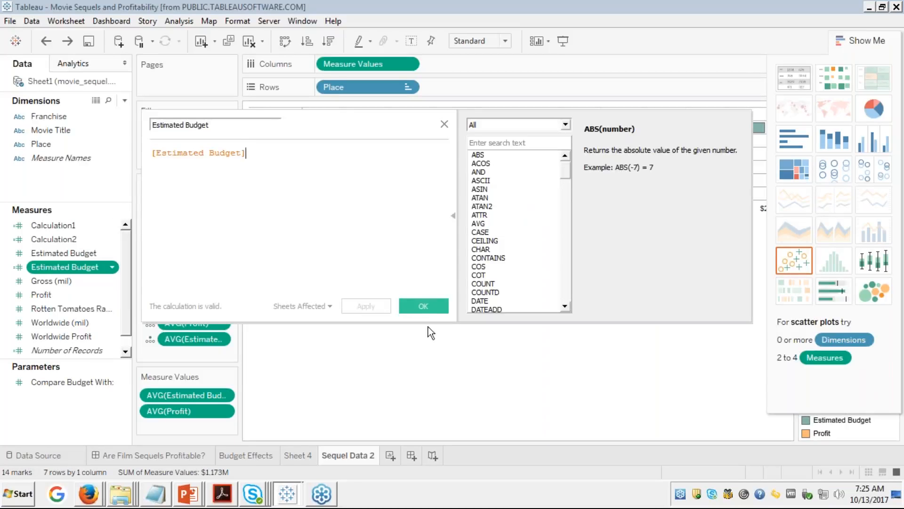
{"action": "left_click", "coordinate": [424, 305]}
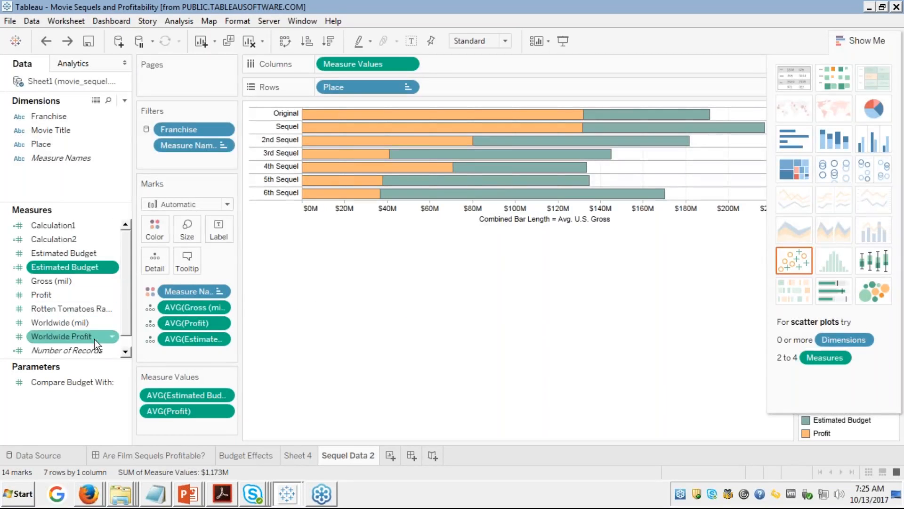
{"action": "left_click", "coordinate": [126, 347]}
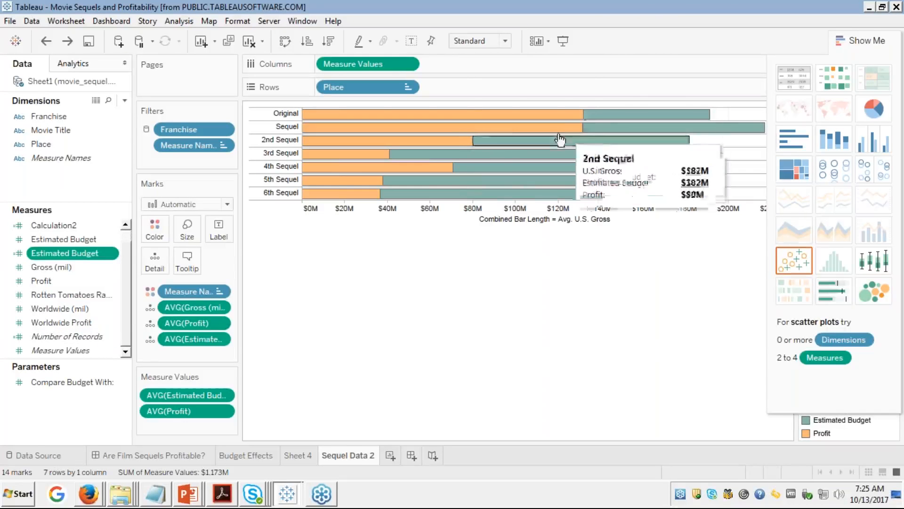
{"action": "mouse_move", "coordinate": [601, 128]}
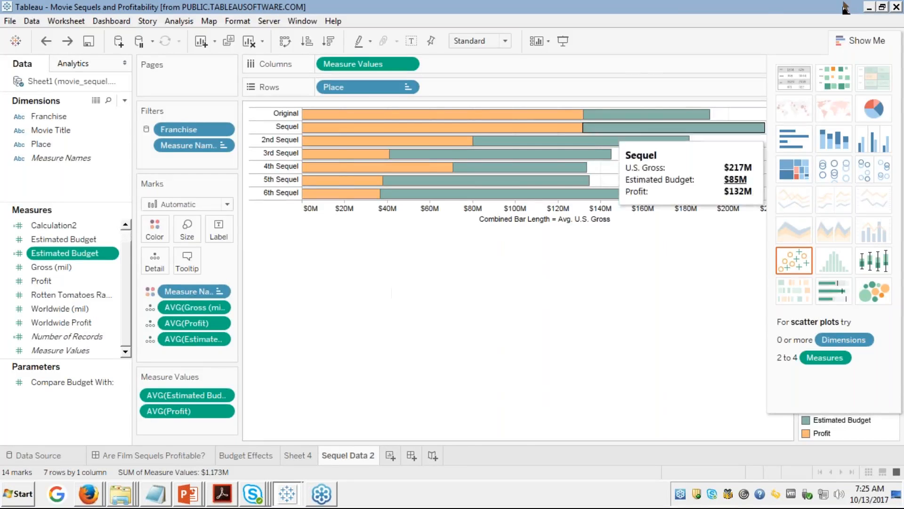
{"action": "left_click", "coordinate": [895, 7]}
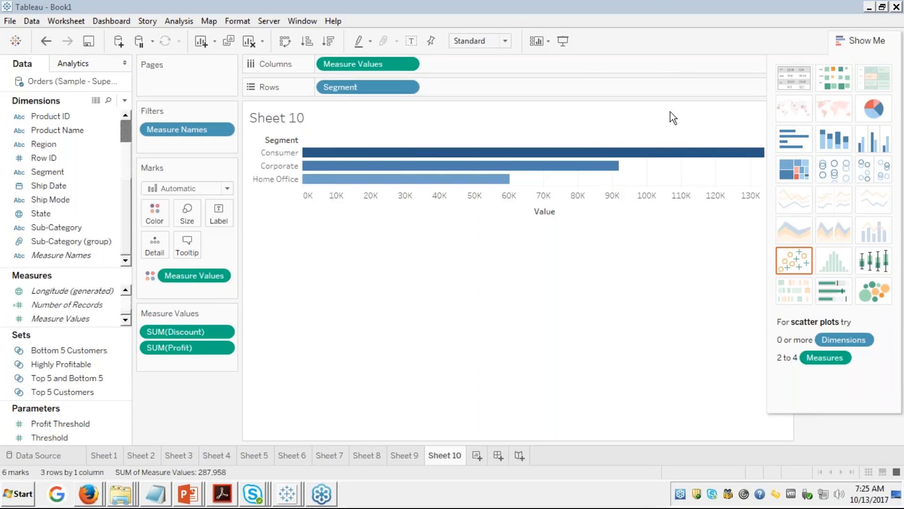
Step: Swap axes for a vertical bar and drop Segment, leaving one Measure Values bar near 288K
{"action": "left_click", "coordinate": [680, 118]}
{"action": "left_click", "coordinate": [288, 42]}
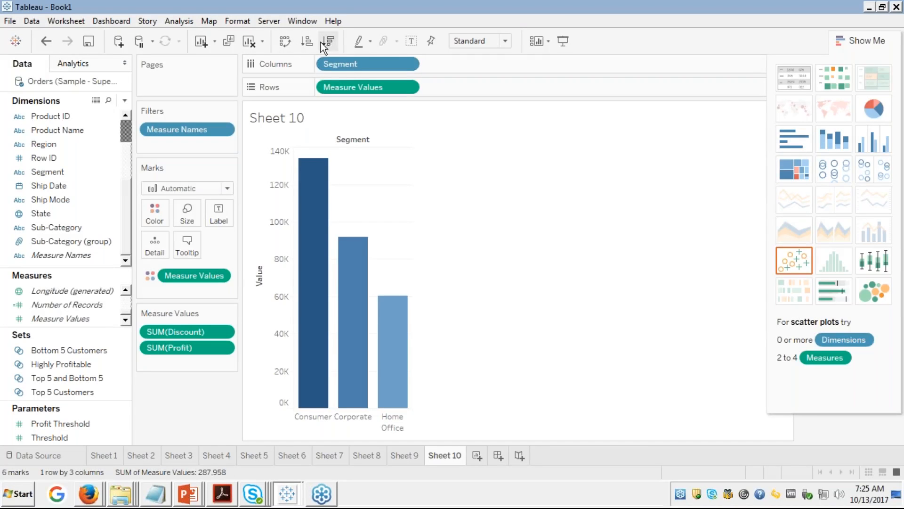
{"action": "left_click_drag", "start_coordinate": [346, 64], "coordinate": [43, 157]}
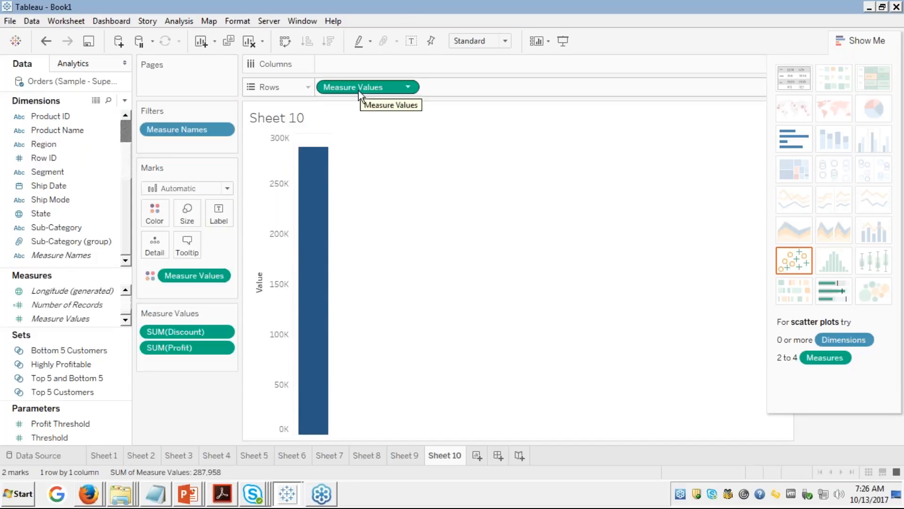
{"action": "left_click", "coordinate": [150, 275]}
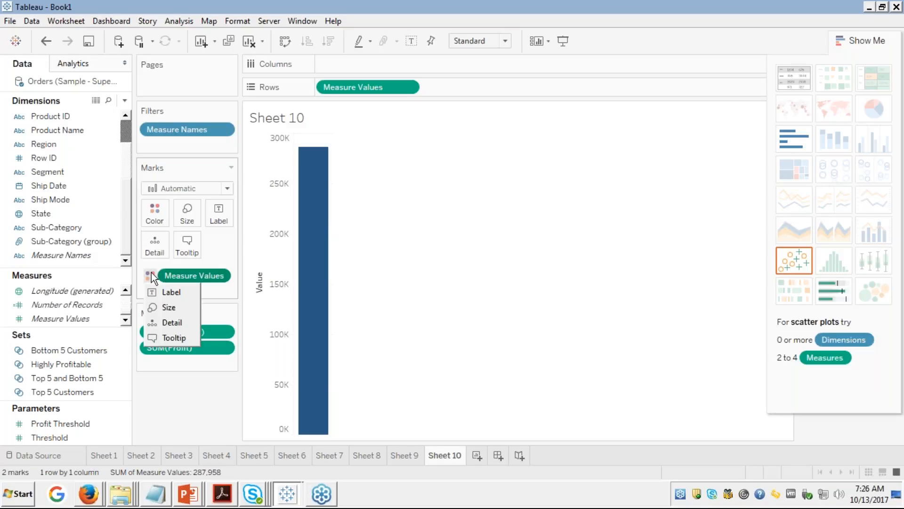
Step: Give the Measure Values colour a stepped blue palette with 5 steps
{"action": "left_click", "coordinate": [154, 214]}
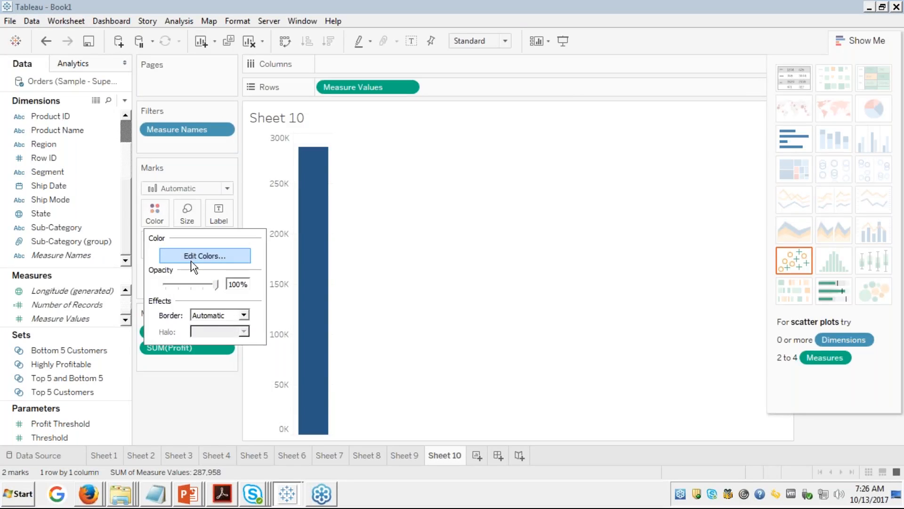
{"action": "left_click", "coordinate": [191, 259]}
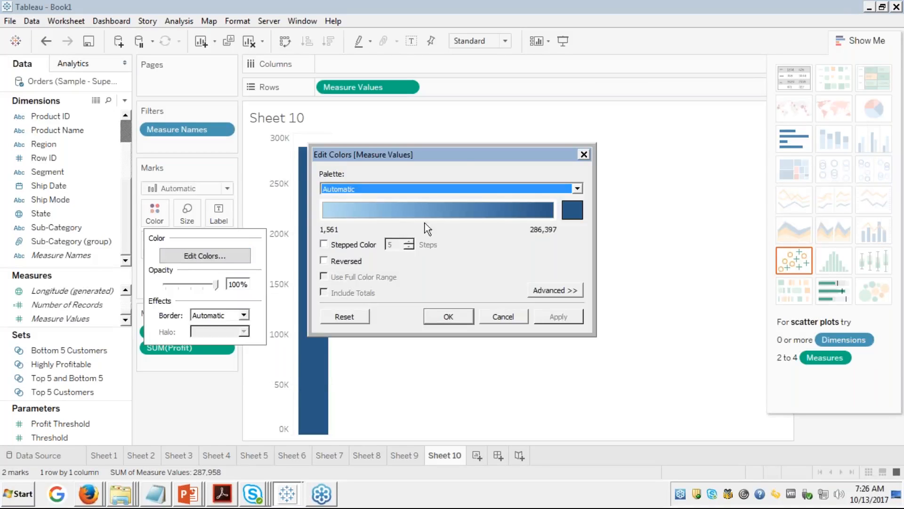
{"action": "left_click", "coordinate": [323, 244]}
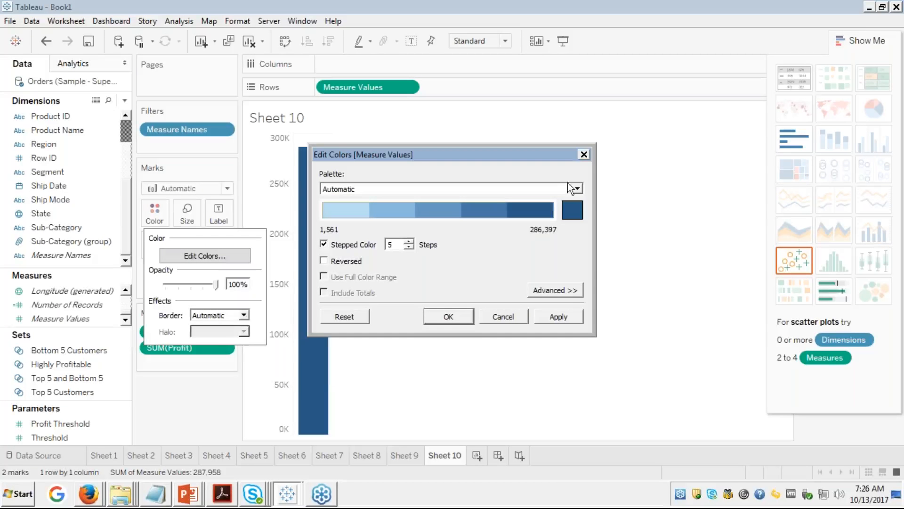
{"action": "left_click", "coordinate": [546, 315]}
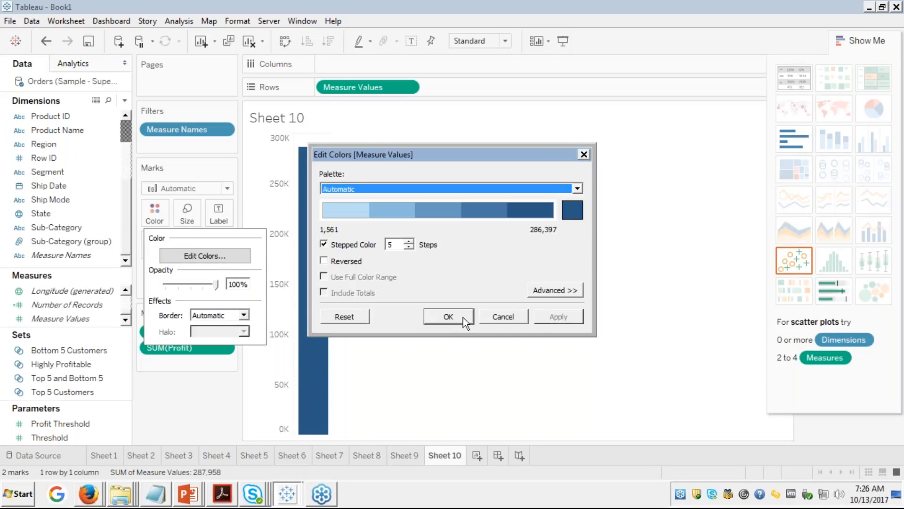
{"action": "left_click", "coordinate": [451, 316]}
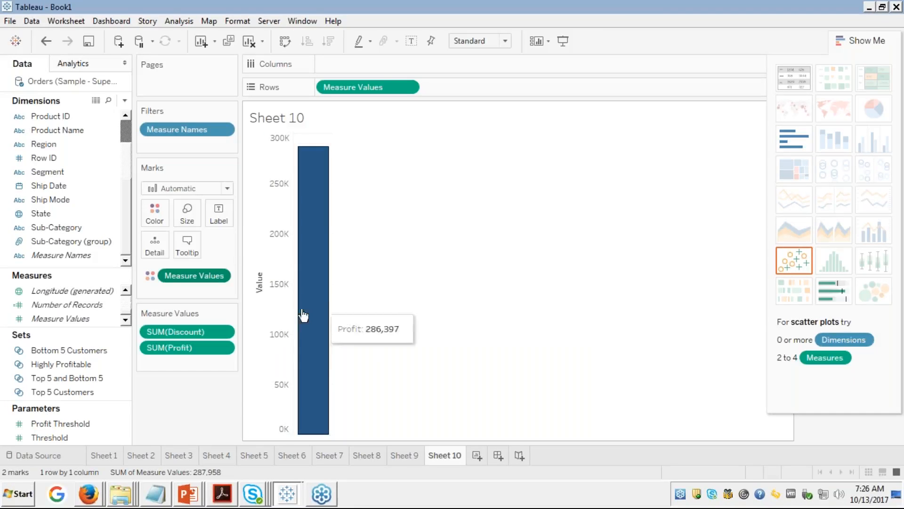
{"action": "mouse_move", "coordinate": [311, 418]}
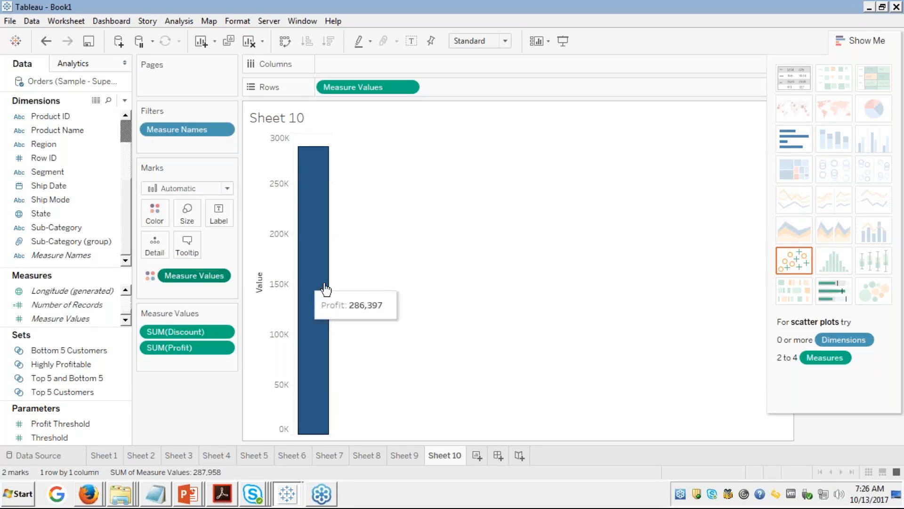
Step: Hide Show Me and switch to the Movie Sequels and Profitability workbook's Sequel Data 2 stacked bars
{"action": "left_click", "coordinate": [857, 40]}
{"action": "mouse_move", "coordinate": [285, 493]}
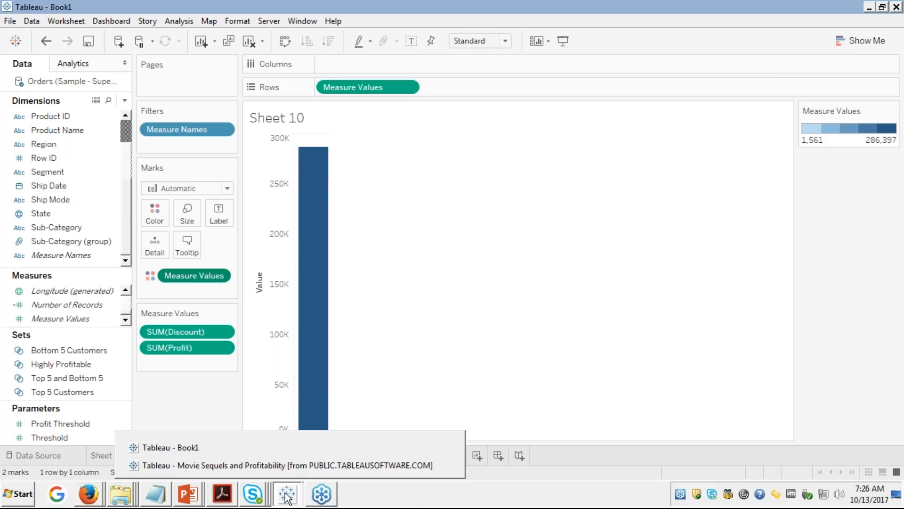
{"action": "left_click", "coordinate": [272, 467]}
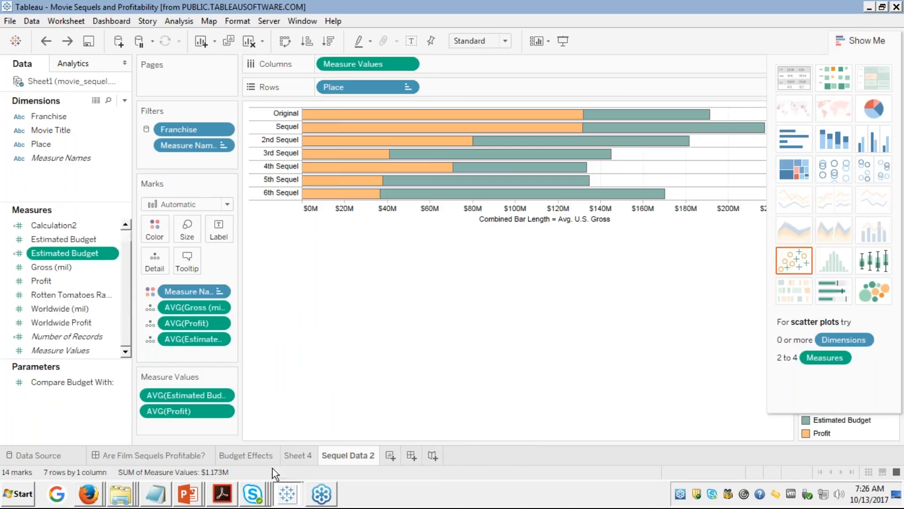
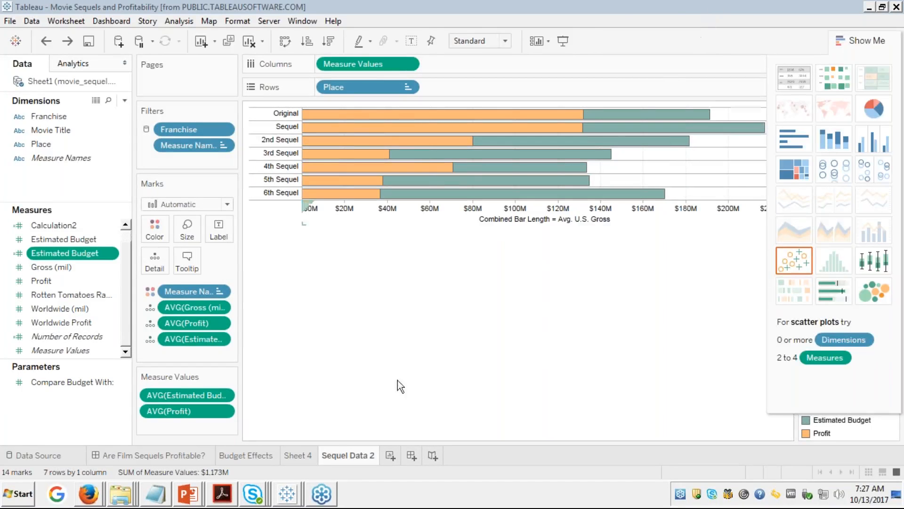
Step: Glance at the BI trends whitepaper PDF, then bring up the Tableau Public sequels page
{"action": "left_click", "coordinate": [224, 493]}
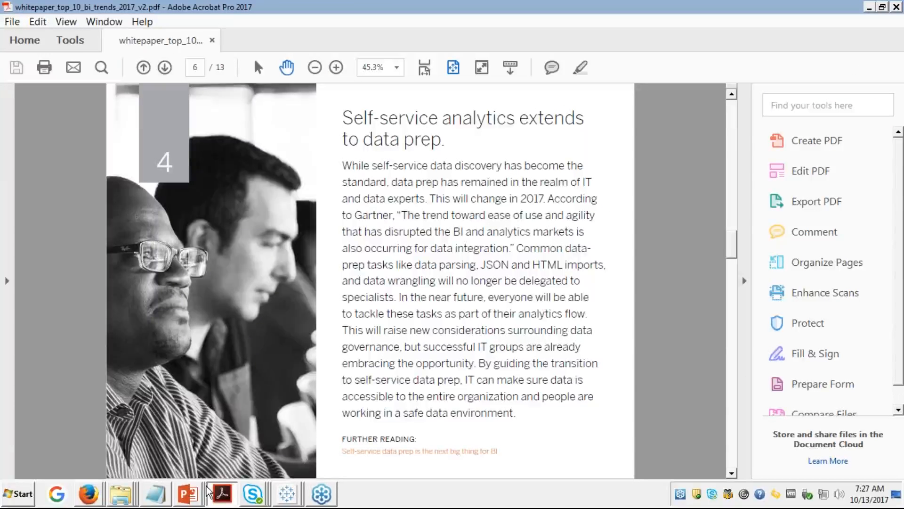
{"action": "left_click", "coordinate": [90, 499]}
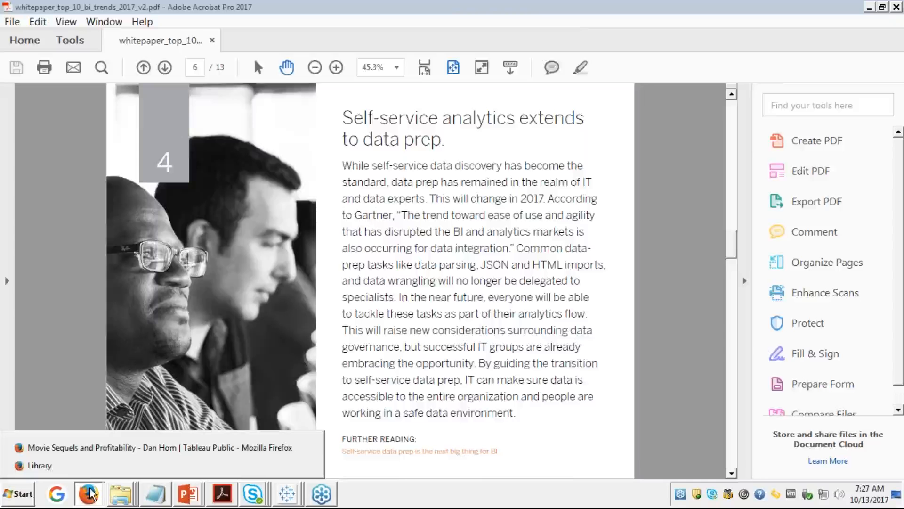
{"action": "left_click", "coordinate": [74, 447]}
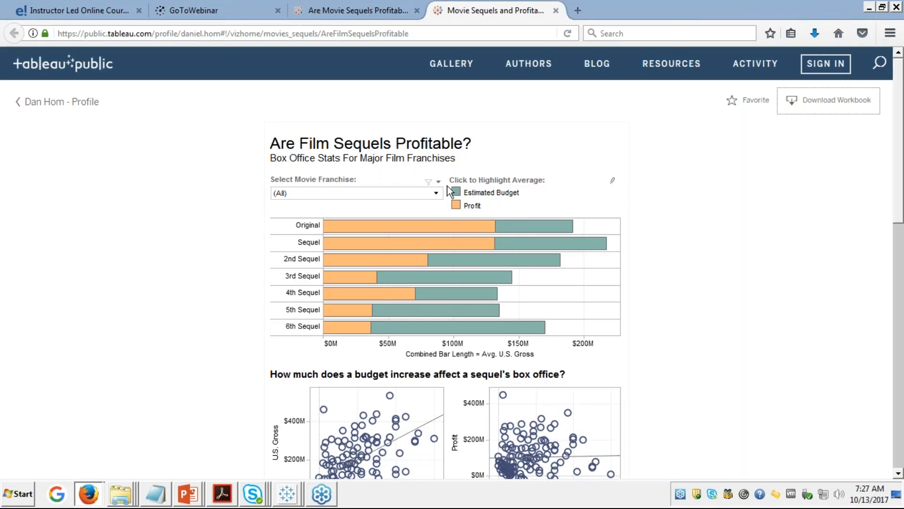
Step: View the sequels viz of average profit and budget for original films through 6th sequels
{"action": "mouse_move", "coordinate": [443, 225]}
Step: Return to Tableau Book1 and make Sheet 10 horizontal bars of SUM(Discount) and SUM(Profit)
{"action": "left_click", "coordinate": [869, 9]}
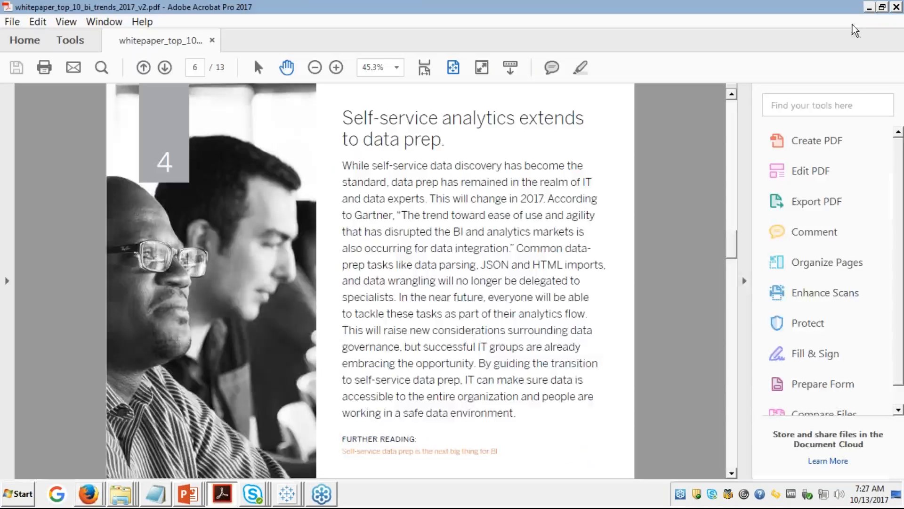
{"action": "left_click", "coordinate": [284, 494]}
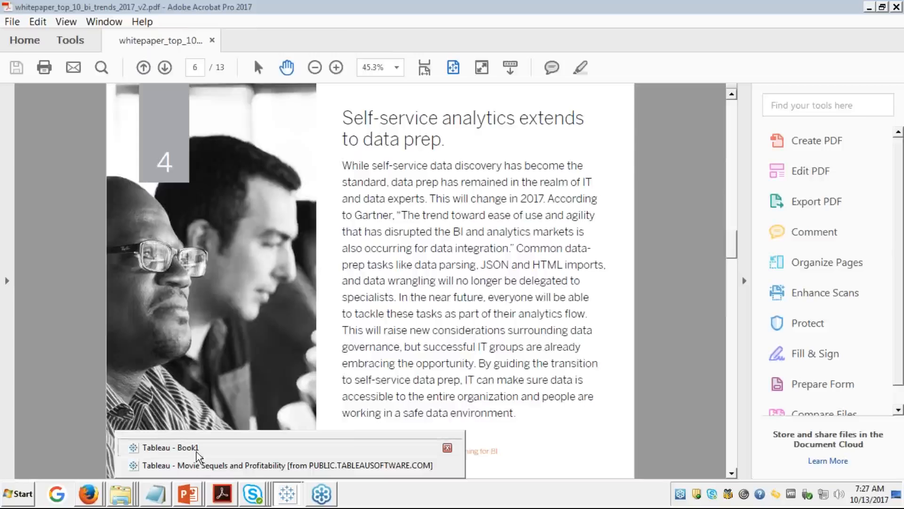
{"action": "left_click", "coordinate": [178, 447]}
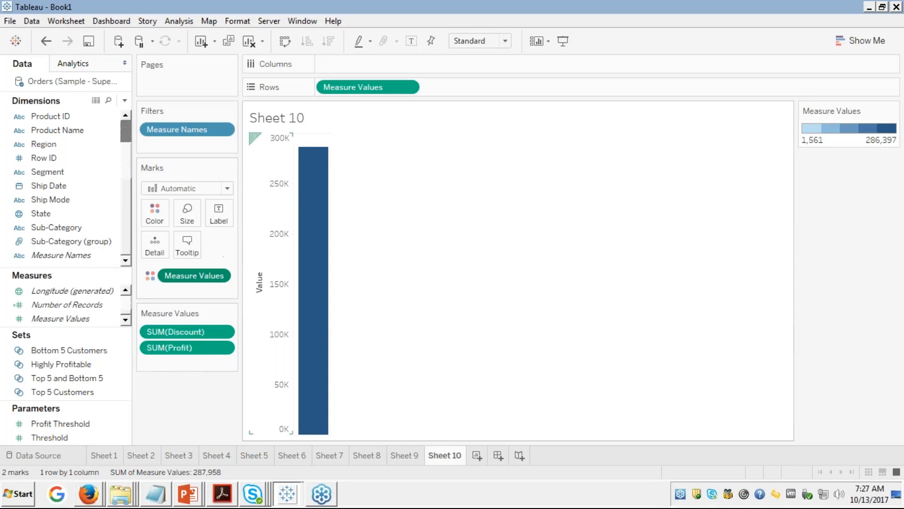
{"action": "left_click", "coordinate": [857, 40]}
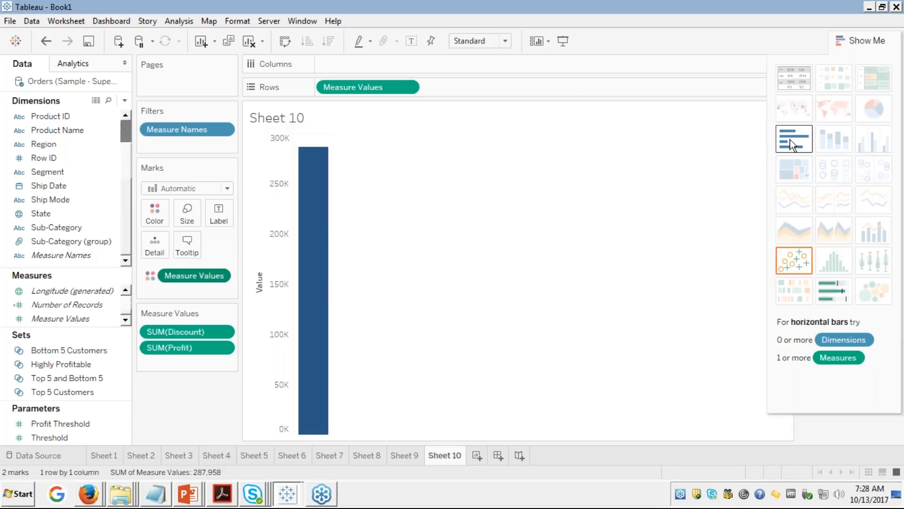
{"action": "left_click", "coordinate": [792, 145]}
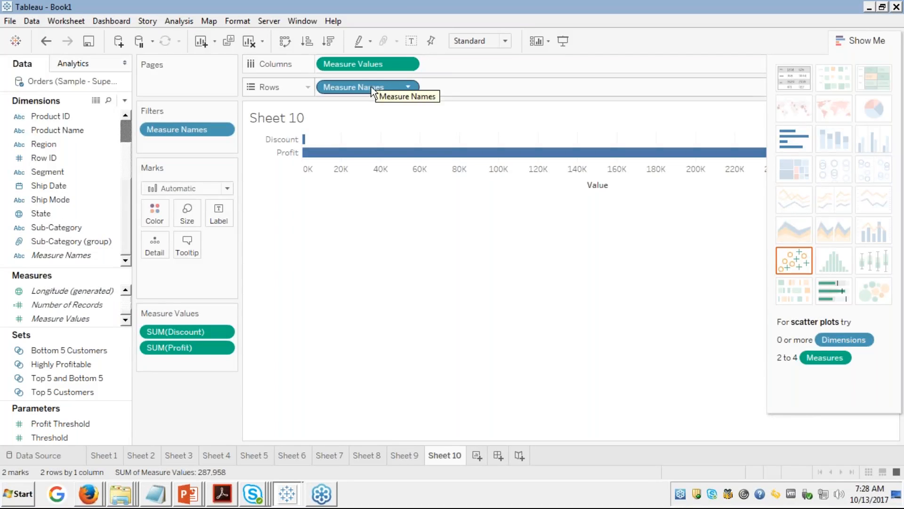
Step: Remove Measure Names from Rows, leaving one combined Discount and Profit bar totalling 287,958
{"action": "left_click_drag", "start_coordinate": [371, 89], "coordinate": [91, 186]}
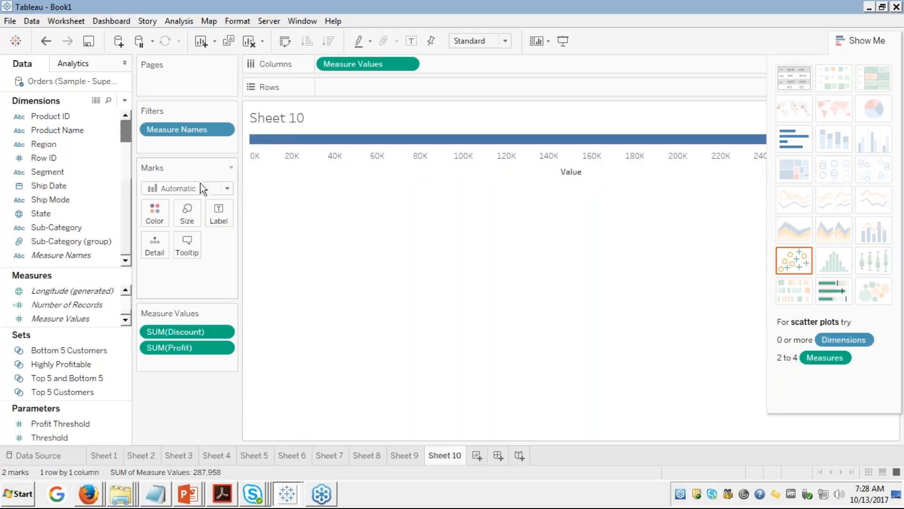
{"action": "mouse_move", "coordinate": [333, 143]}
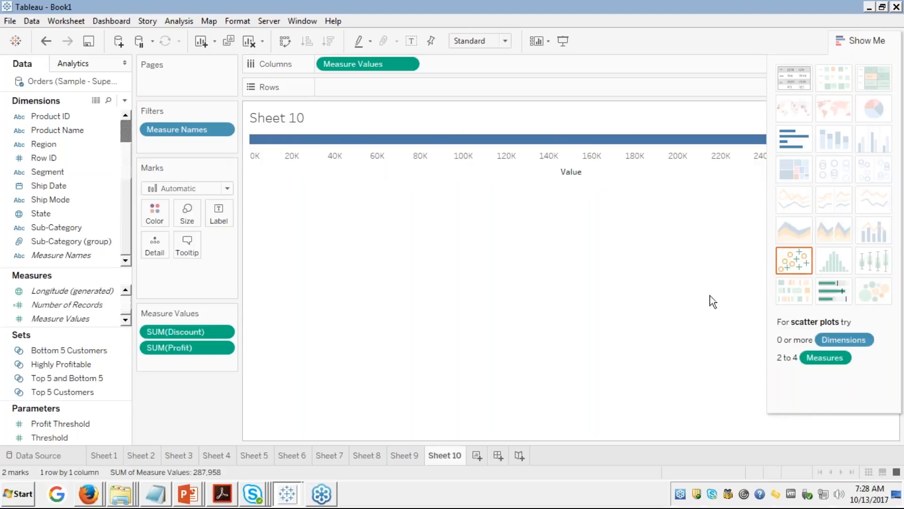
{"action": "left_click", "coordinate": [853, 41]}
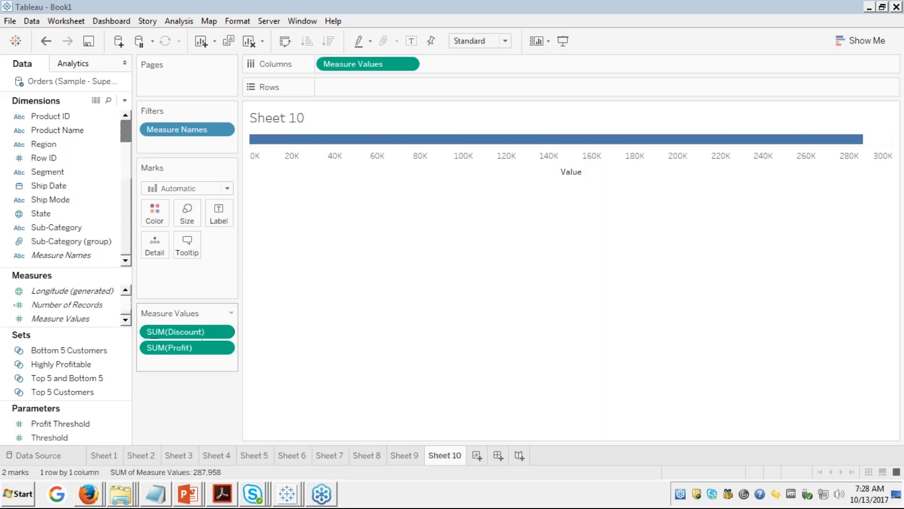
{"action": "left_click", "coordinate": [231, 313]}
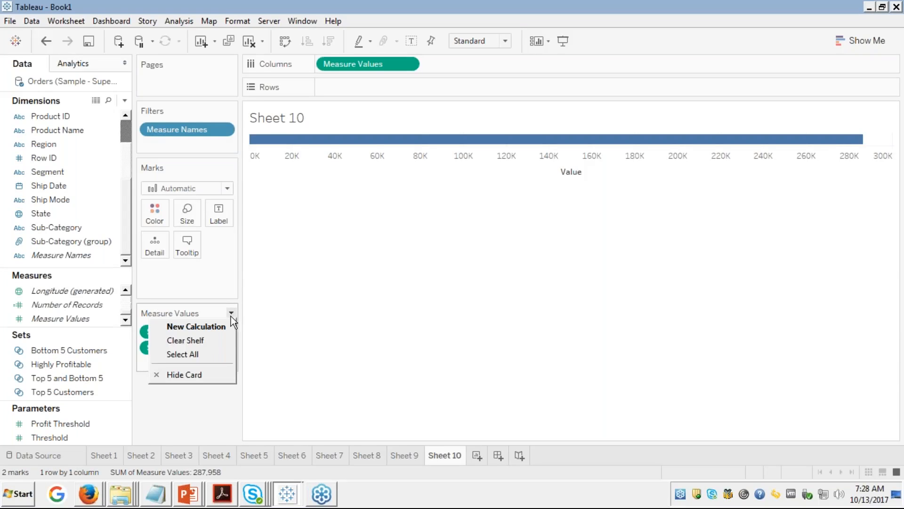
{"action": "left_click", "coordinate": [428, 301]}
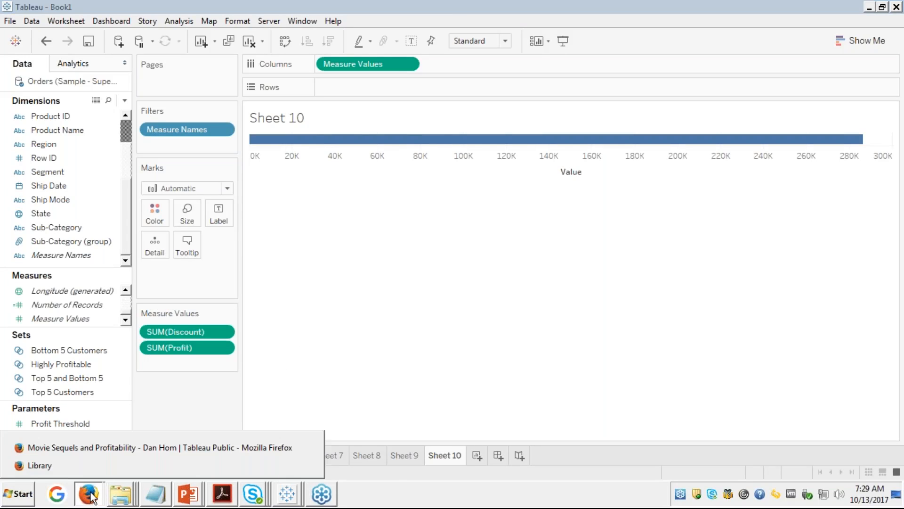
Step: On the edureka course tab, expand Module 4: Visual Analytics in depth II to list its materials
{"action": "key", "text": "alt+Tab"}
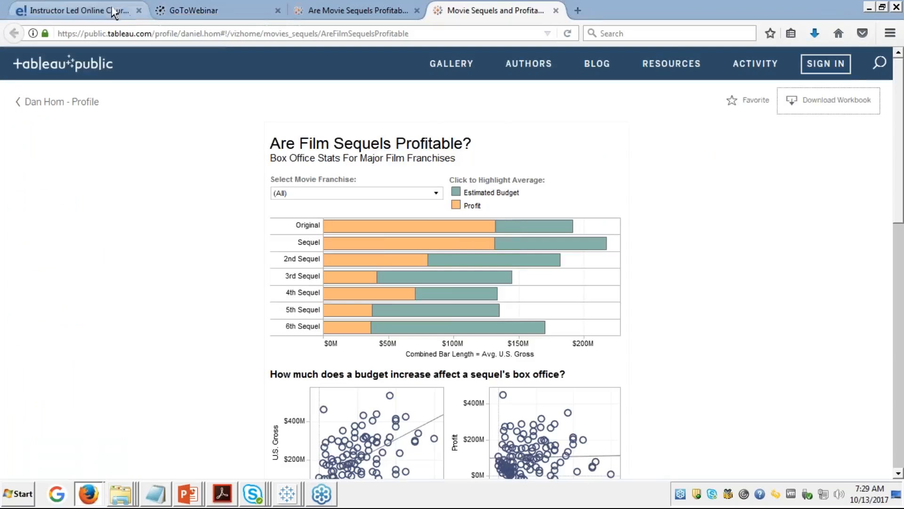
{"action": "left_click", "coordinate": [80, 10]}
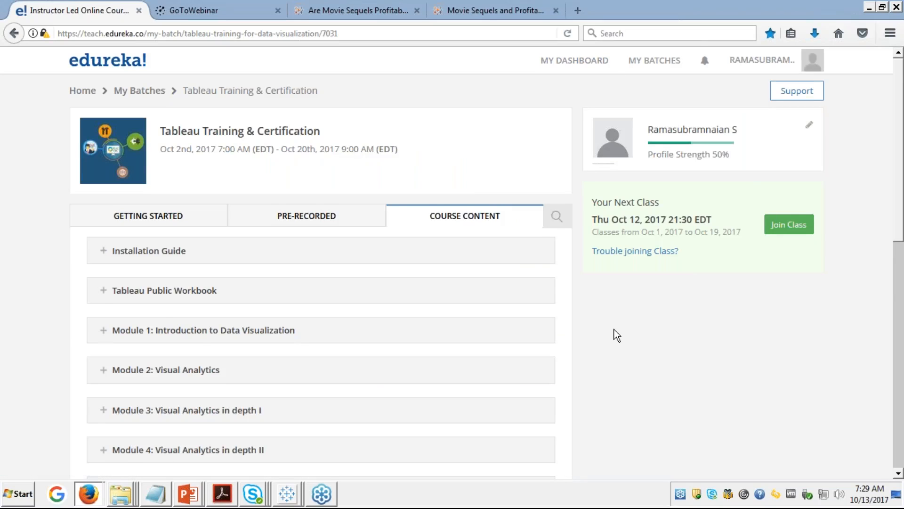
{"action": "scroll", "coordinate": [615, 335], "scroll_direction": "down", "scroll_amount": 3}
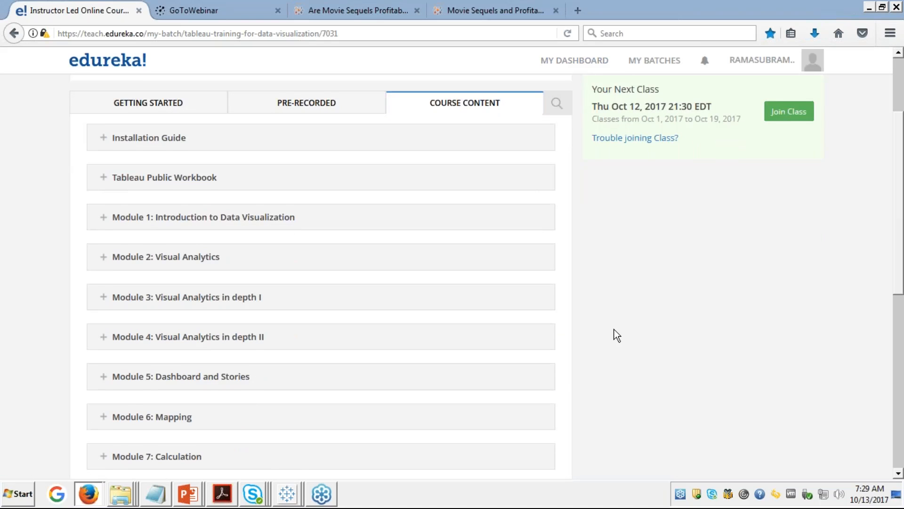
{"action": "scroll", "coordinate": [614, 329], "scroll_direction": "up", "scroll_amount": 1}
{"action": "scroll", "coordinate": [614, 329], "scroll_direction": "down", "scroll_amount": 1}
{"action": "left_click", "coordinate": [104, 337]}
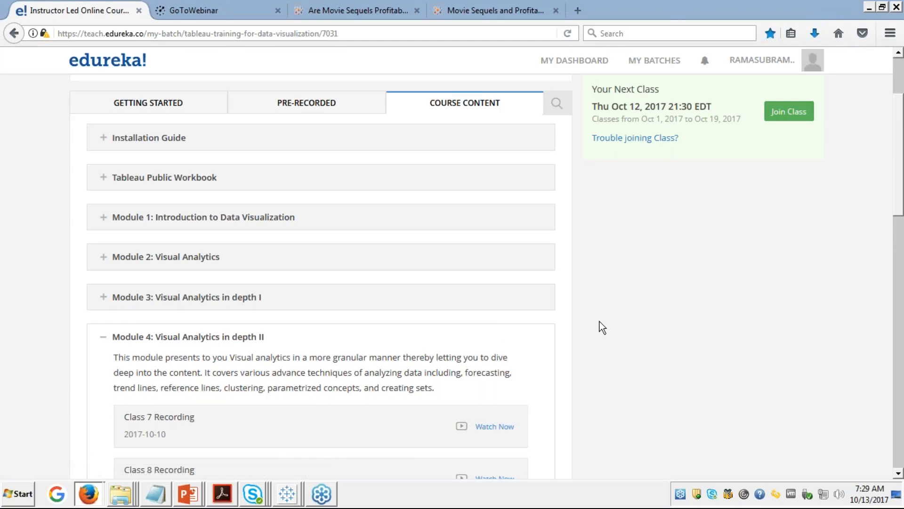
{"action": "scroll", "coordinate": [600, 321], "scroll_direction": "down", "scroll_amount": 10}
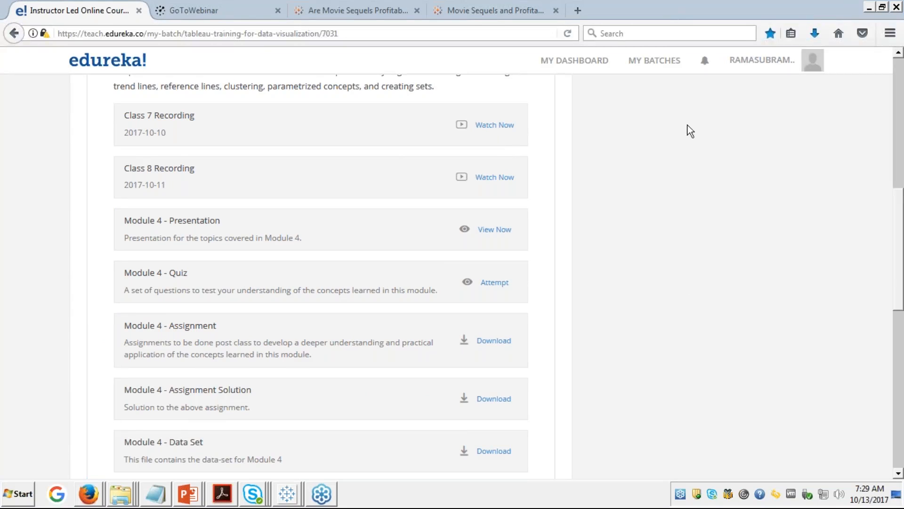
Step: Open the Module 4 presentation full screen and page forward into the Sets slides
{"action": "left_click", "coordinate": [491, 231]}
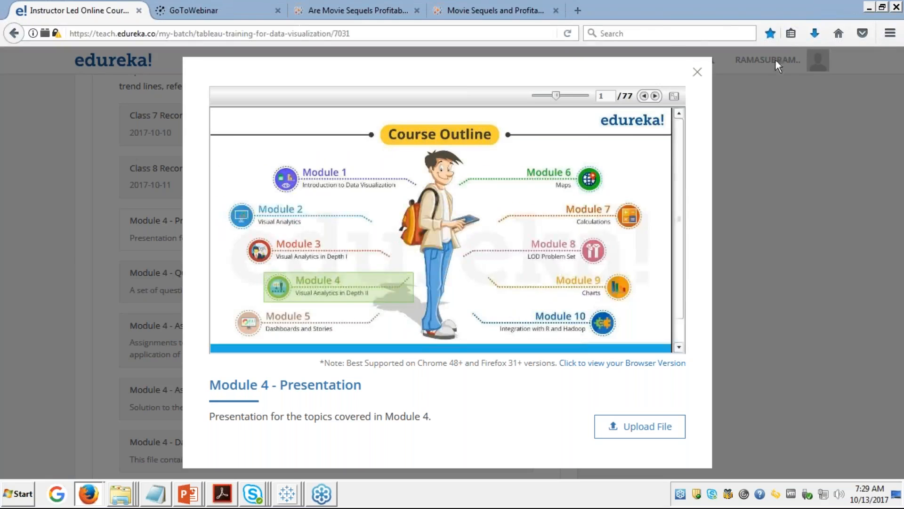
{"action": "left_click", "coordinate": [673, 98]}
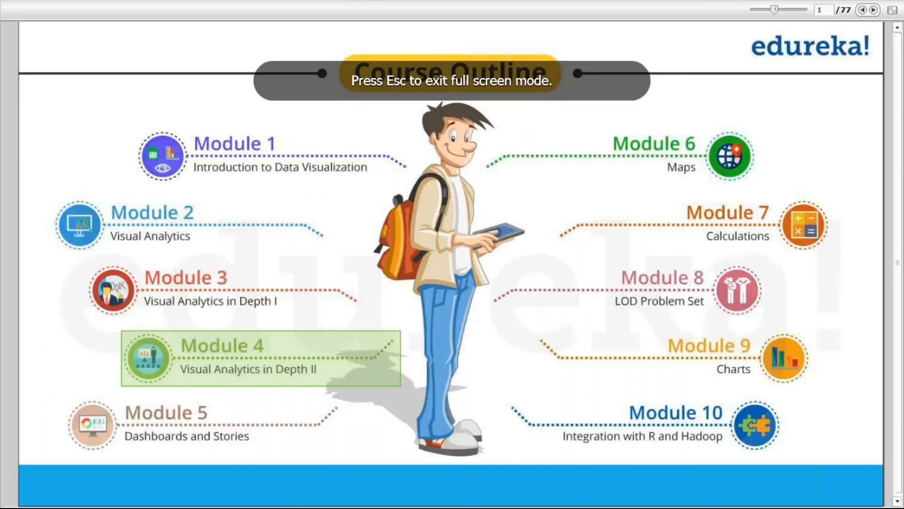
{"action": "left_click", "coordinate": [873, 11]}
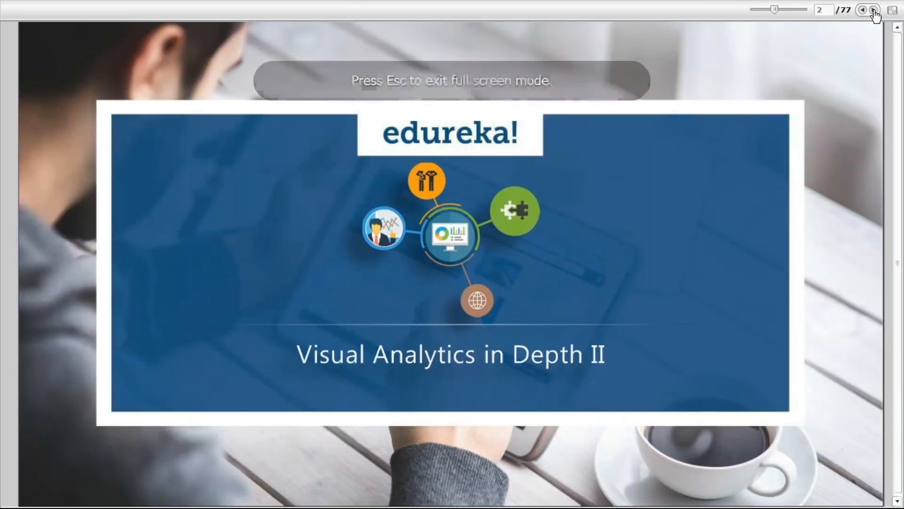
{"action": "double_click", "coordinate": [873, 11]}
{"action": "left_click", "coordinate": [873, 10]}
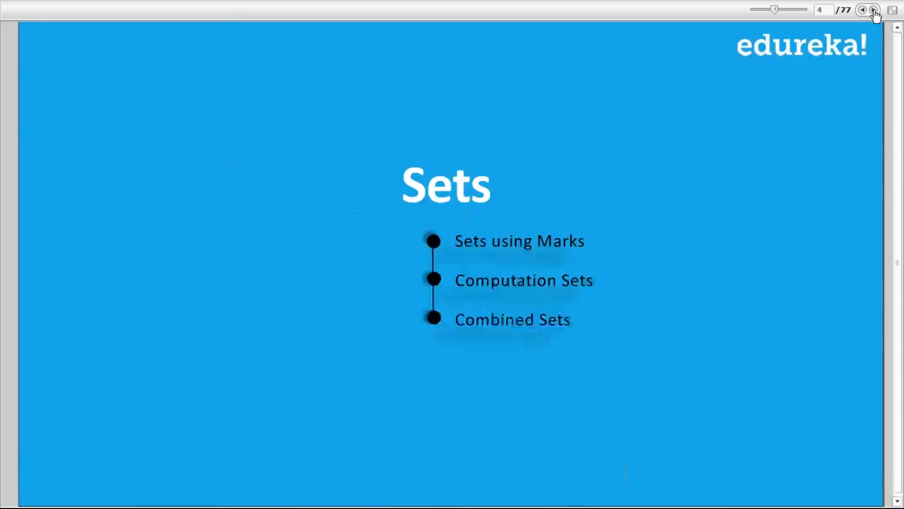
{"action": "left_click", "coordinate": [873, 10]}
{"action": "double_click", "coordinate": [872, 10]}
Step: Step past the Sets - Marks slides and settle on slide 13, Sets Problem
{"action": "left_click", "coordinate": [872, 10]}
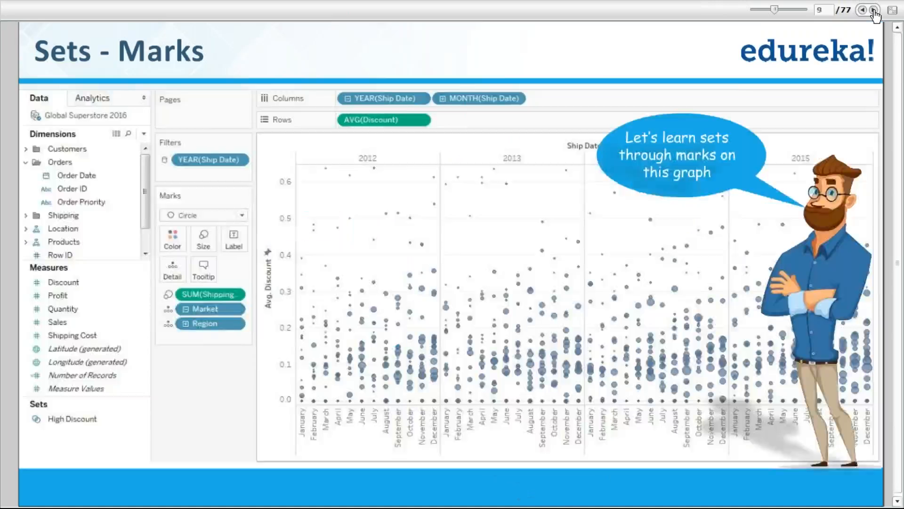
{"action": "left_click", "coordinate": [873, 10]}
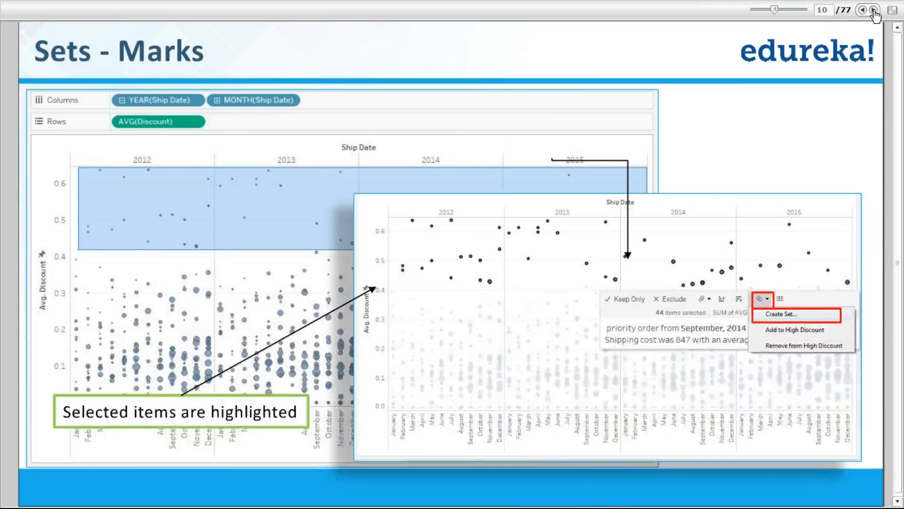
{"action": "left_click", "coordinate": [873, 10]}
{"action": "left_click", "coordinate": [872, 11]}
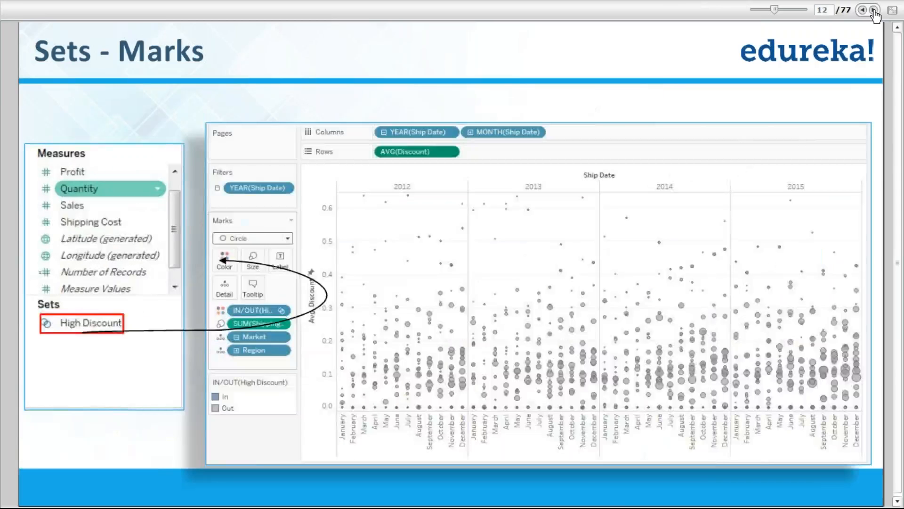
{"action": "left_click", "coordinate": [873, 11]}
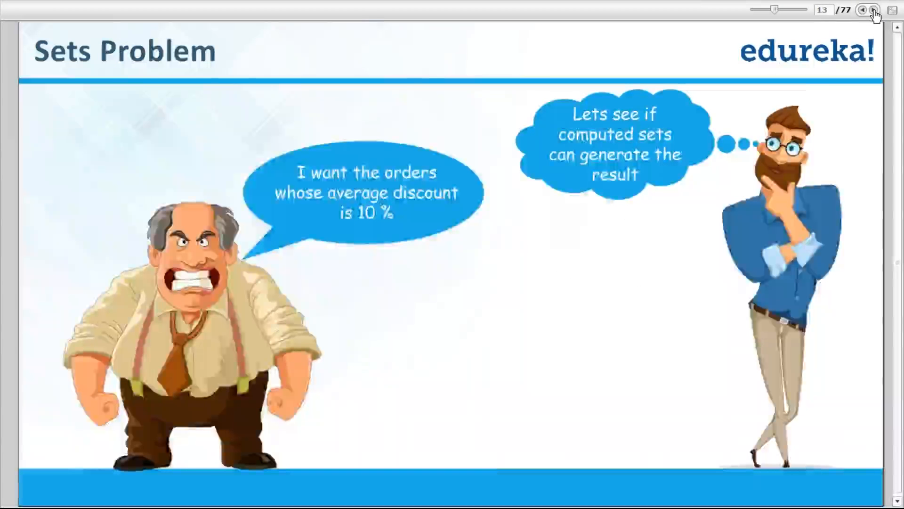
{"action": "left_click", "coordinate": [873, 10]}
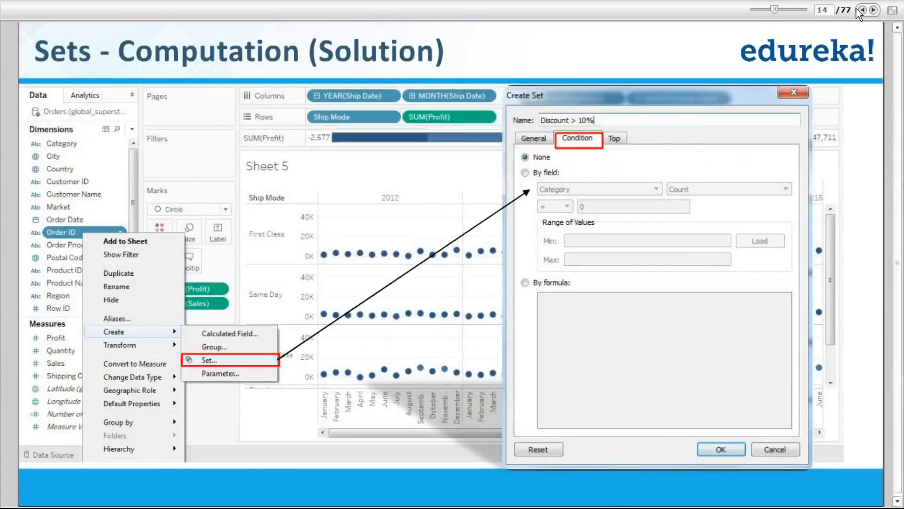
{"action": "left_click", "coordinate": [862, 10]}
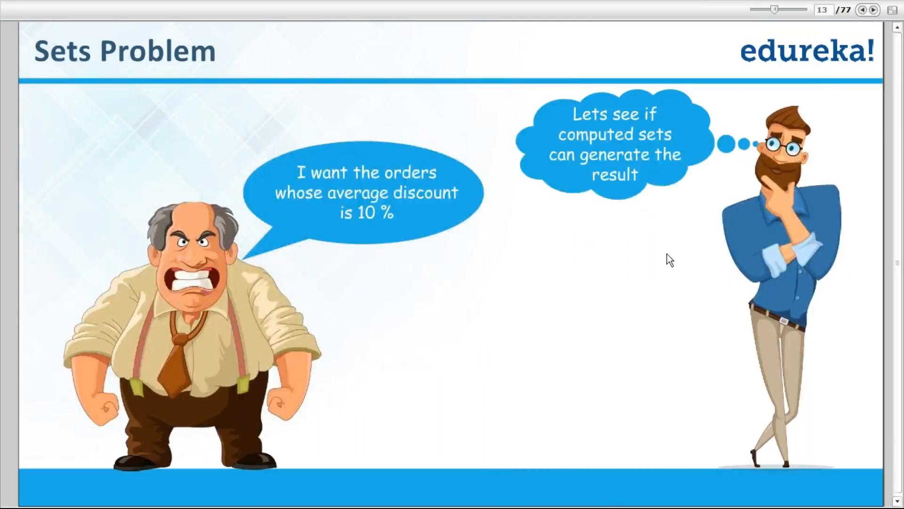
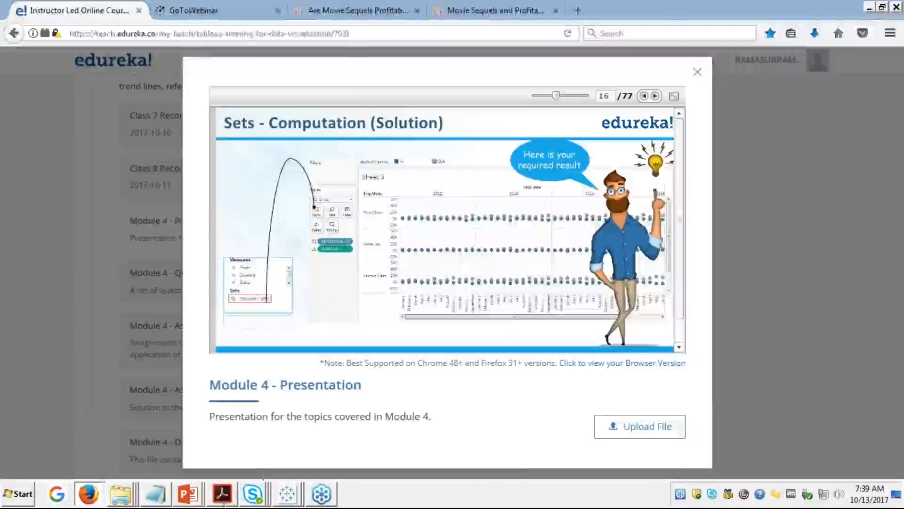
Step: With the Sets - Computation (Solution) slide showing, bring up the list of open Tableau windows
{"action": "left_click", "coordinate": [288, 493]}
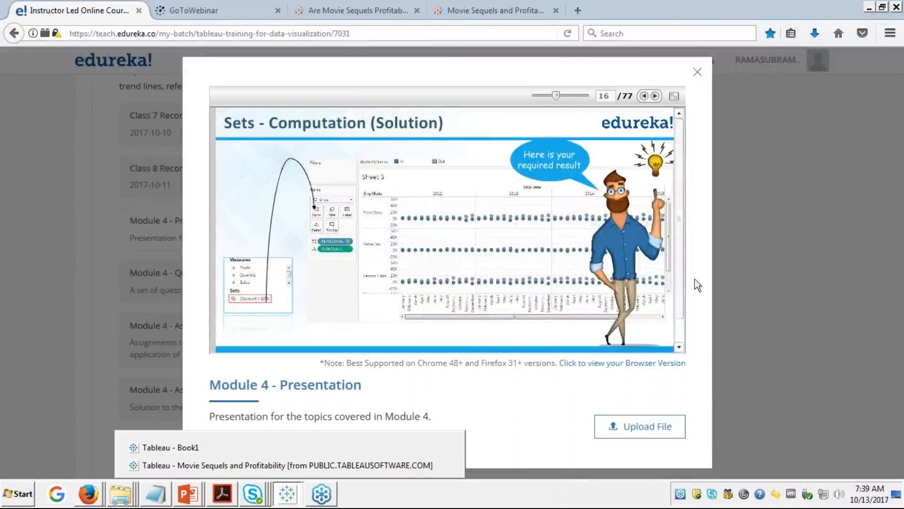
{"action": "left_click", "coordinate": [888, 184]}
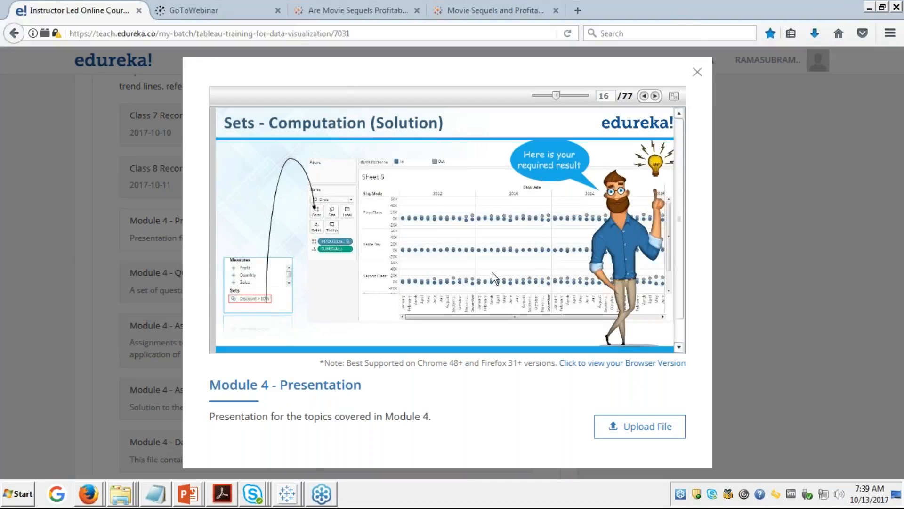
{"action": "left_click", "coordinate": [284, 494]}
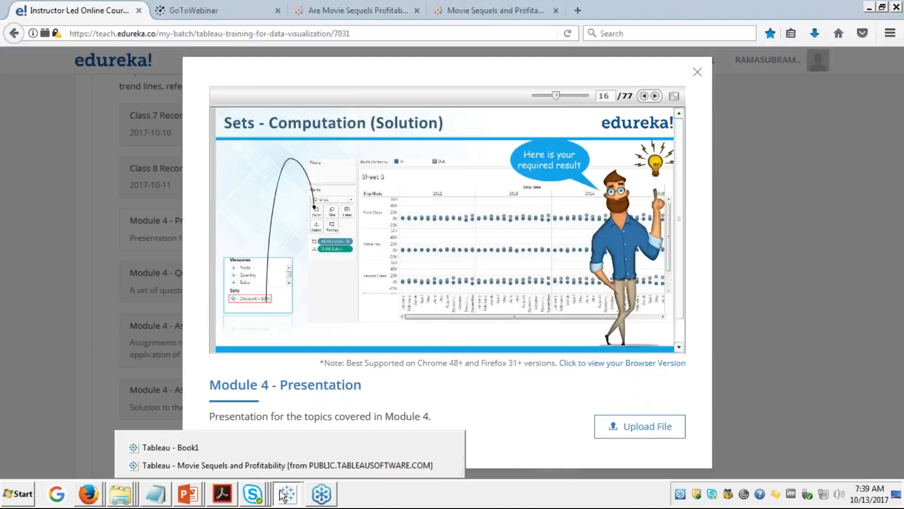
Step: On Book1's blank Sheet 10, begin creating a new set from the Order ID dimension
{"action": "left_click", "coordinate": [205, 447]}
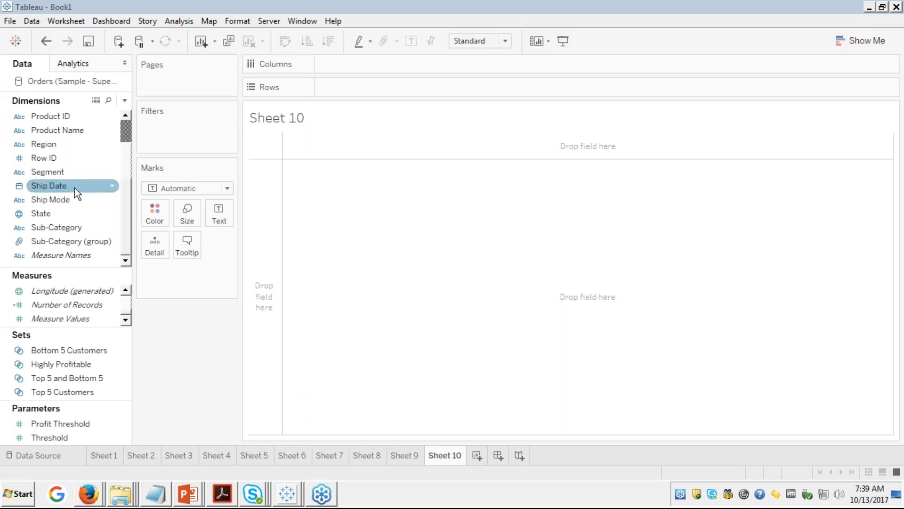
{"action": "key", "text": "Down"}
{"action": "key", "text": "Down"}
{"action": "key", "text": "Down"}
{"action": "key", "text": "Down"}
{"action": "key", "text": "Down"}
{"action": "key", "text": "Down"}
{"action": "key", "text": "Up"}
{"action": "key", "text": "Up"}
{"action": "key", "text": "Up"}
{"action": "key", "text": "Up"}
{"action": "key", "text": "Up"}
{"action": "key", "text": "Up"}
{"action": "key", "text": "Up"}
{"action": "key", "text": "Up"}
{"action": "key", "text": "Up"}
{"action": "key", "text": "Up"}
{"action": "key", "text": "Up"}
{"action": "key", "text": "Up"}
{"action": "key", "text": "Up"}
{"action": "key", "text": "Up"}
{"action": "key", "text": "Up"}
{"action": "key", "text": "Up"}
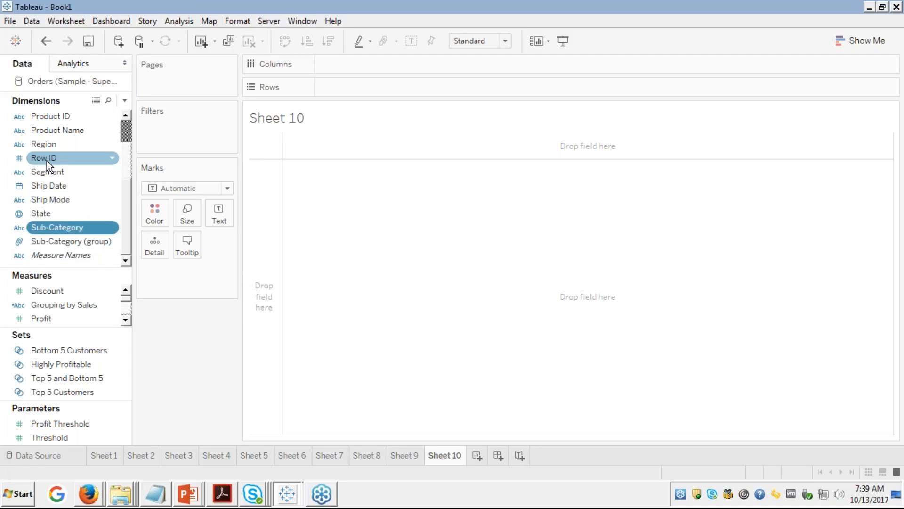
{"action": "key", "text": "Up"}
{"action": "key", "text": "Up"}
{"action": "key", "text": "Up"}
{"action": "key", "text": "Up"}
{"action": "key", "text": "Up"}
{"action": "key", "text": "Down"}
{"action": "key", "text": "Down"}
{"action": "key", "text": "Down"}
{"action": "key", "text": "Down"}
{"action": "key", "text": "Down"}
{"action": "key", "text": "Down"}
{"action": "key", "text": "Down"}
{"action": "key", "text": "Down"}
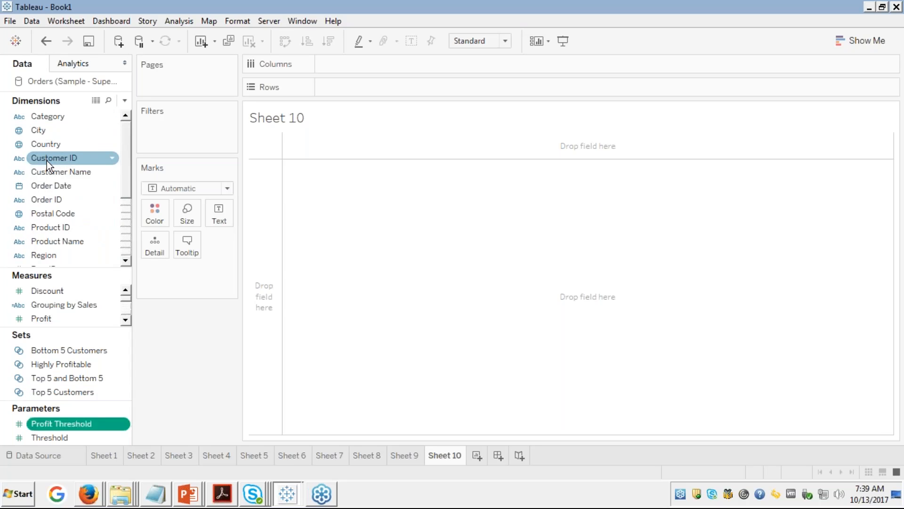
{"action": "key", "text": "Down"}
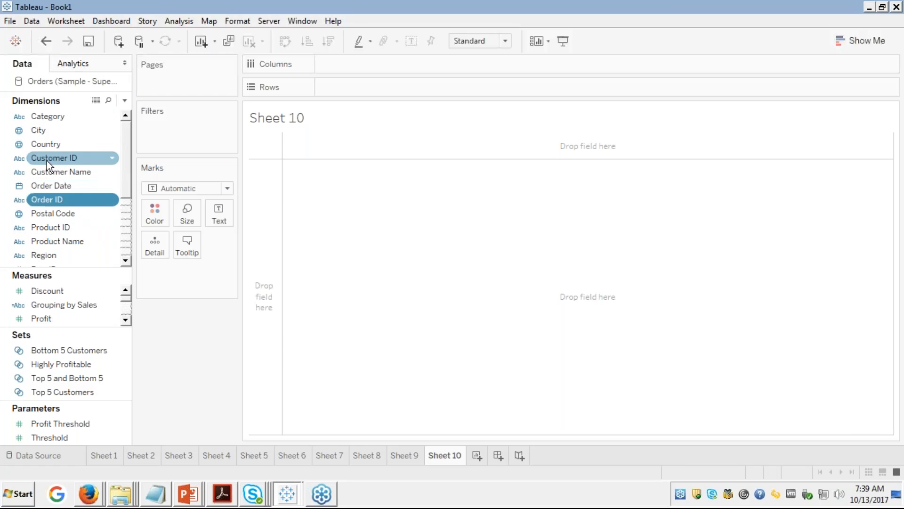
{"action": "right_click", "coordinate": [56, 201]}
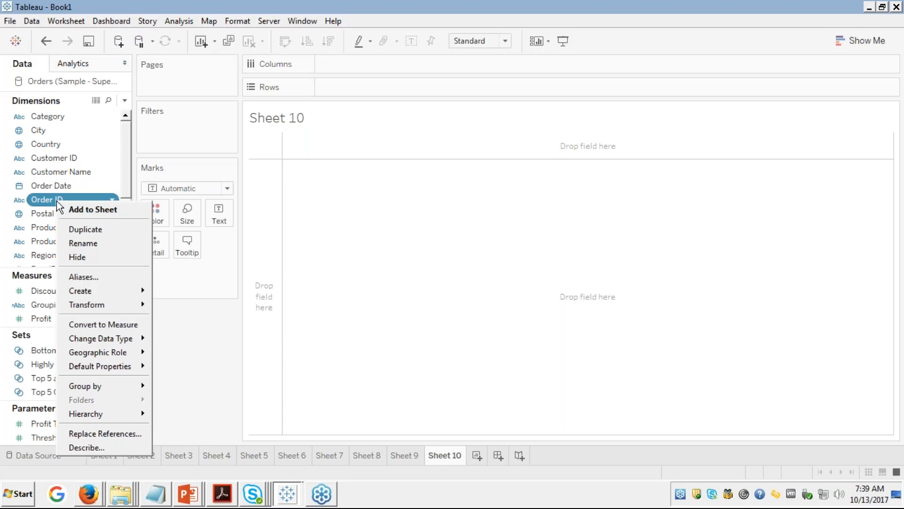
{"action": "mouse_move", "coordinate": [102, 293]}
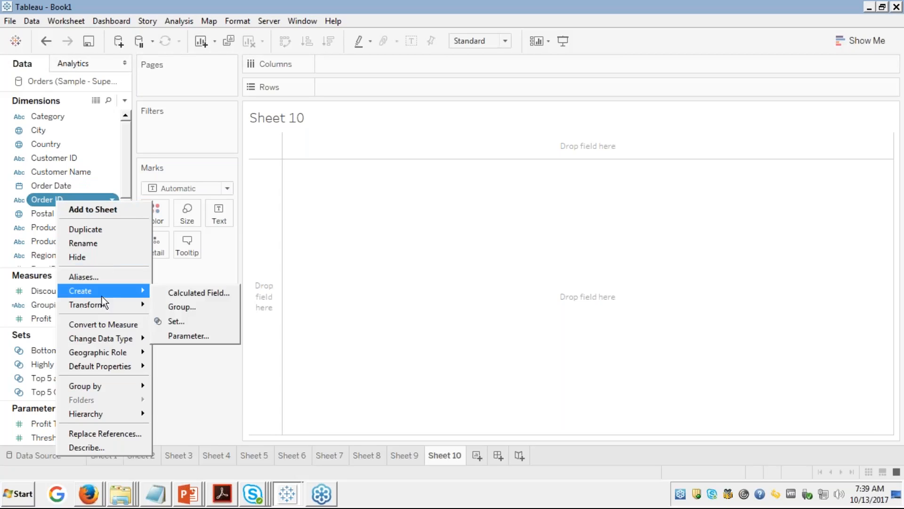
{"action": "left_click", "coordinate": [172, 321]}
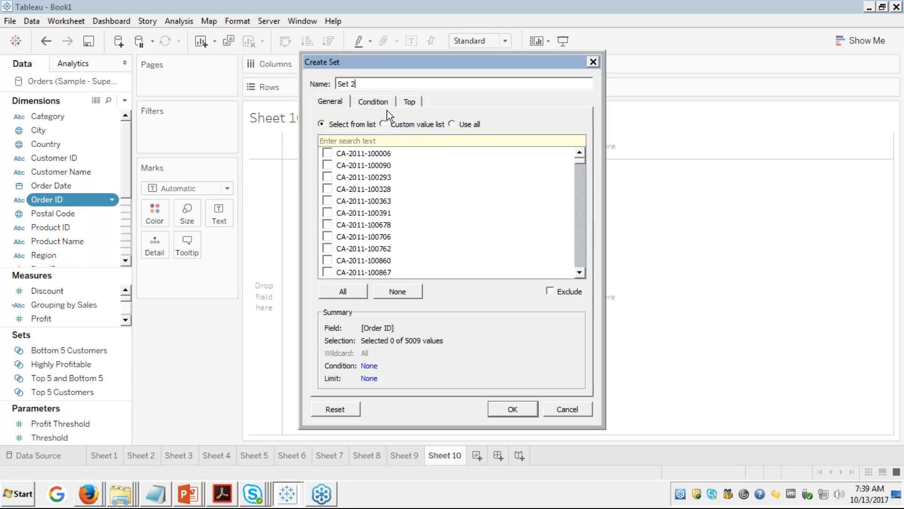
Step: Name the Order ID set 'avg discount 10 %' with the condition average Discount = 0.1
{"action": "key", "text": "BackSpace"}
{"action": "key", "text": "BackSpace"}
{"action": "key", "text": "BackSpace"}
{"action": "key", "text": "BackSpace"}
{"action": "key", "text": "BackSpace"}
{"action": "type", "text": "avg discount 10 %"}
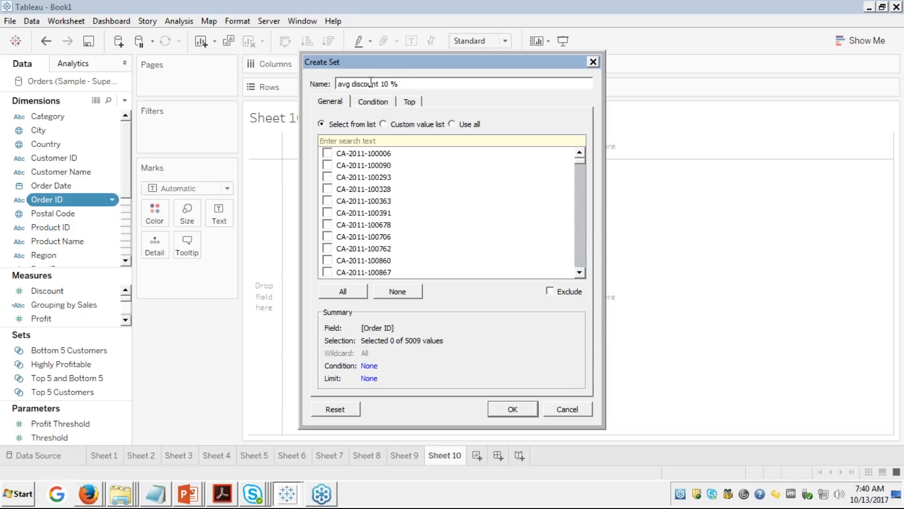
{"action": "left_click", "coordinate": [375, 105]}
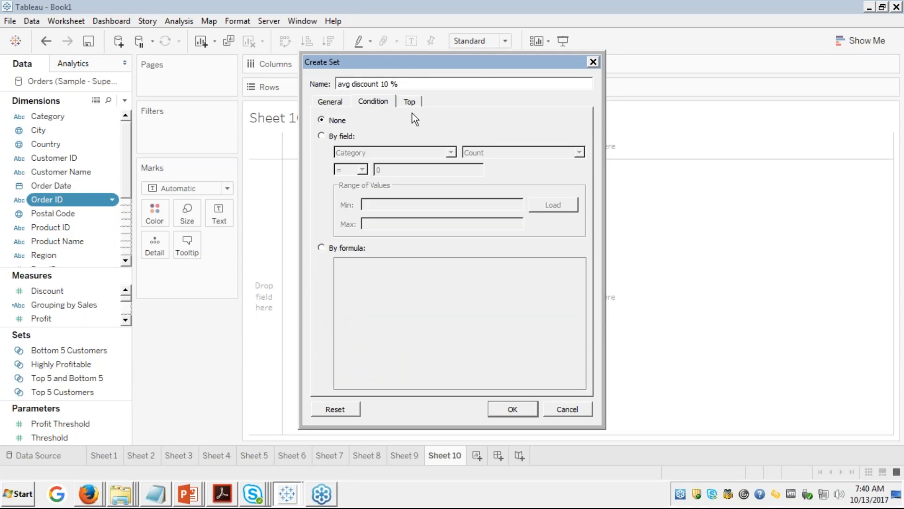
{"action": "left_click", "coordinate": [322, 137]}
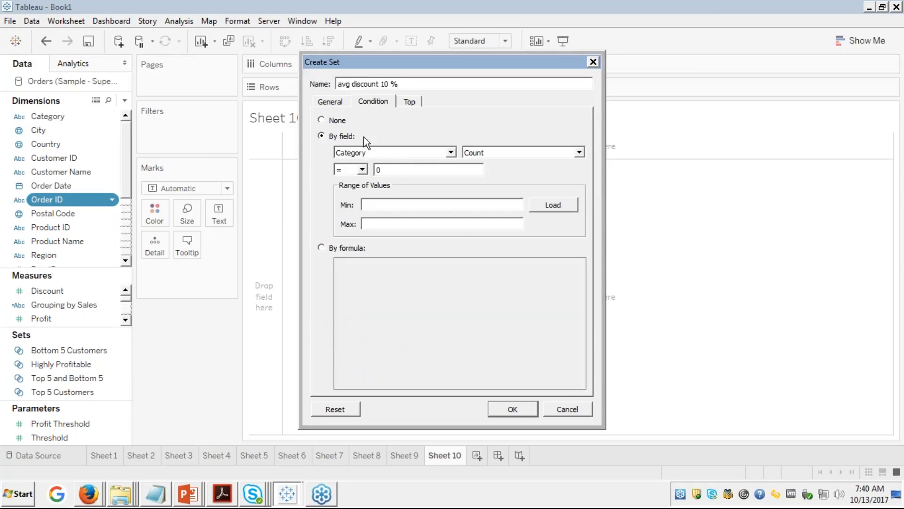
{"action": "left_click", "coordinate": [451, 152]}
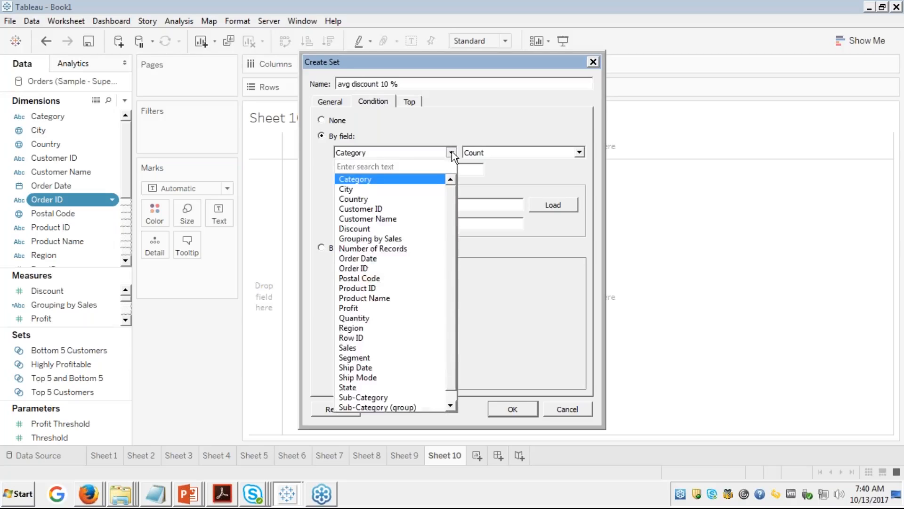
{"action": "type", "text": "d"}
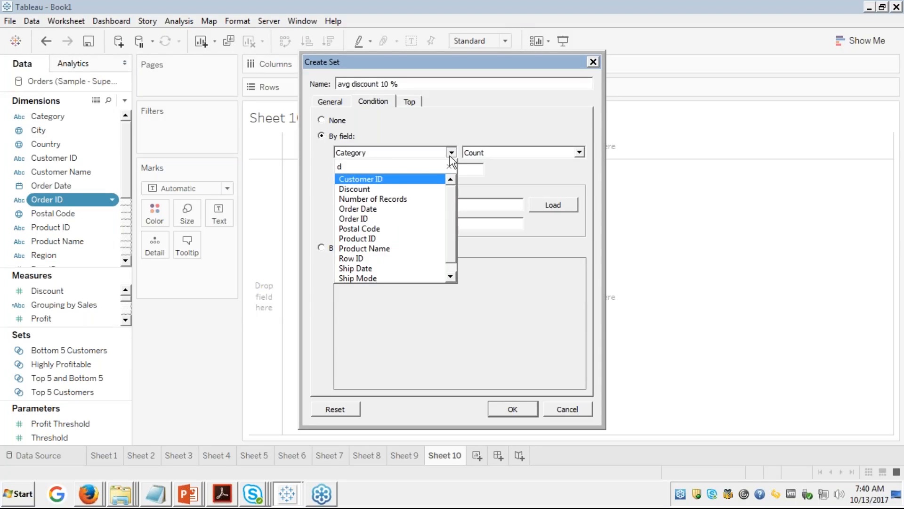
{"action": "left_click", "coordinate": [366, 189]}
{"action": "left_click", "coordinate": [505, 154]}
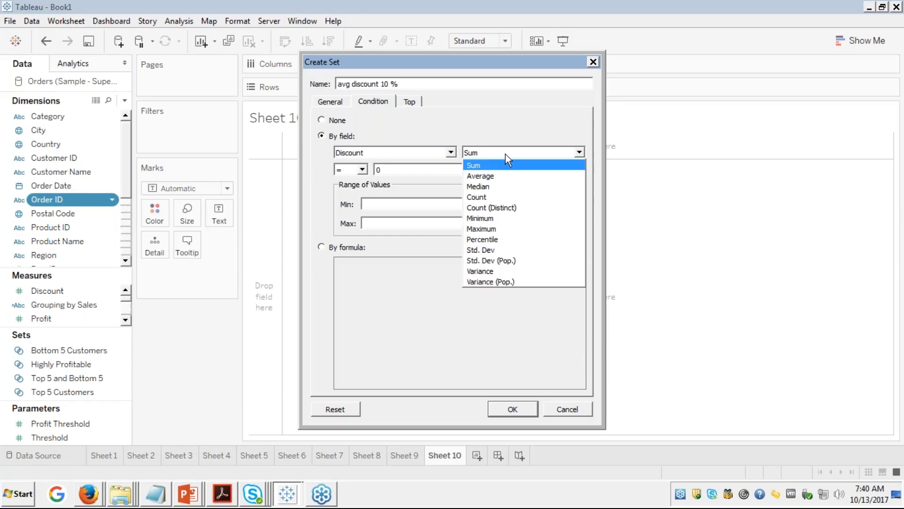
{"action": "left_click", "coordinate": [481, 177]}
{"action": "left_click", "coordinate": [403, 168]}
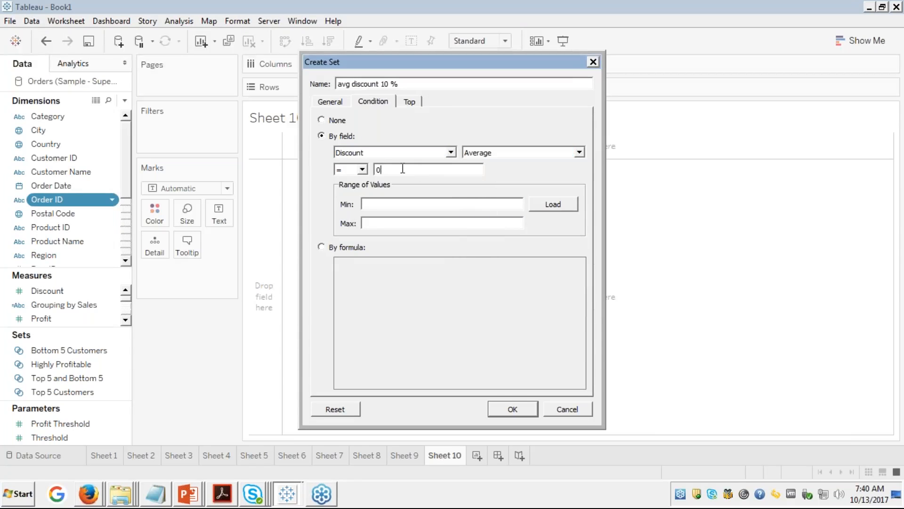
{"action": "type", "text": ".1"}
{"action": "left_click", "coordinate": [510, 409]}
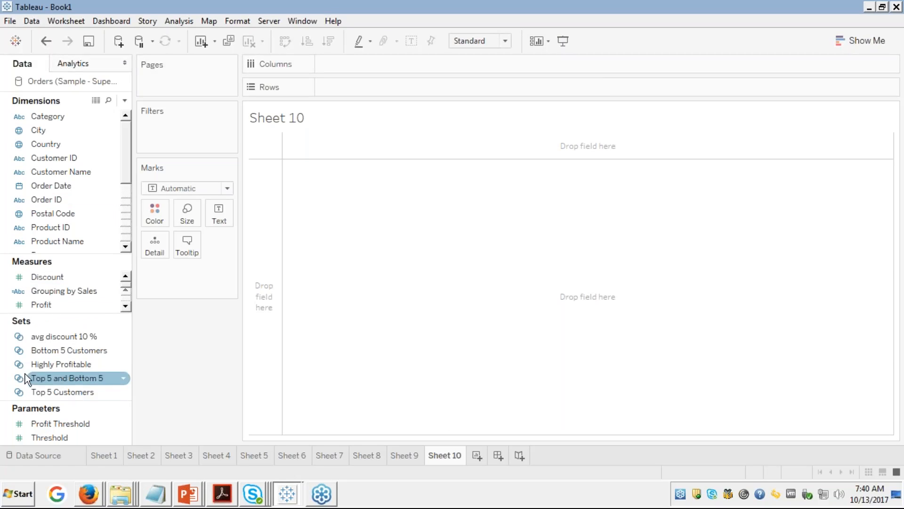
Step: Plot SUM(Profit) per Order ID as circles, briefly adding then removing Sub-Category columns
{"action": "left_click", "coordinate": [42, 304]}
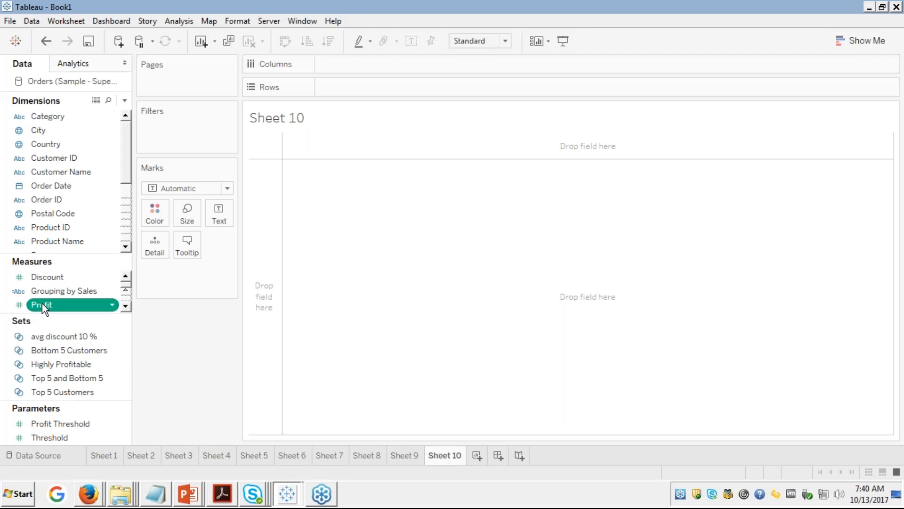
{"action": "left_click", "coordinate": [53, 199], "text": "ctrl"}
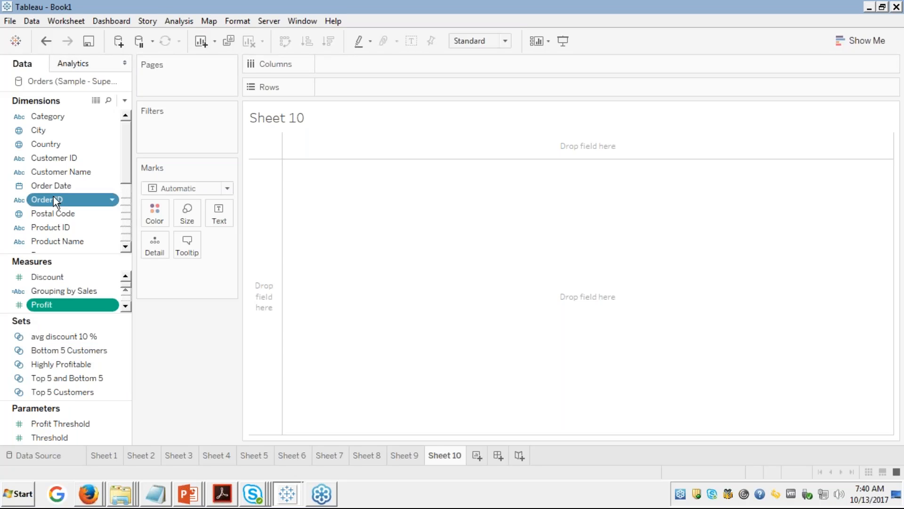
{"action": "left_click", "coordinate": [861, 39]}
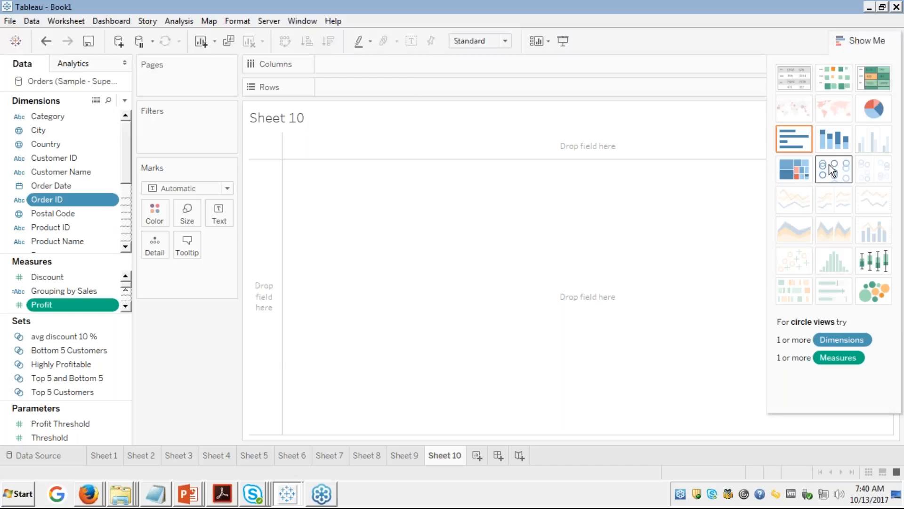
{"action": "left_click", "coordinate": [833, 170]}
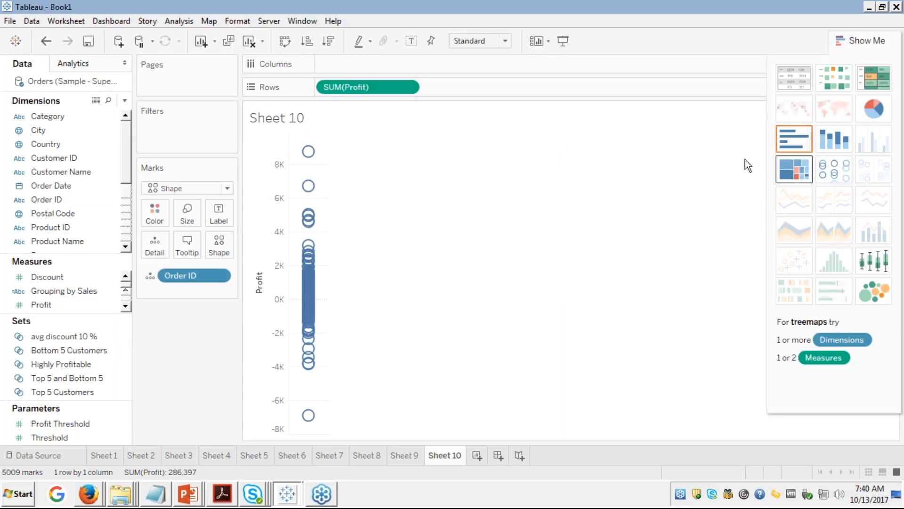
{"action": "left_click", "coordinate": [126, 231]}
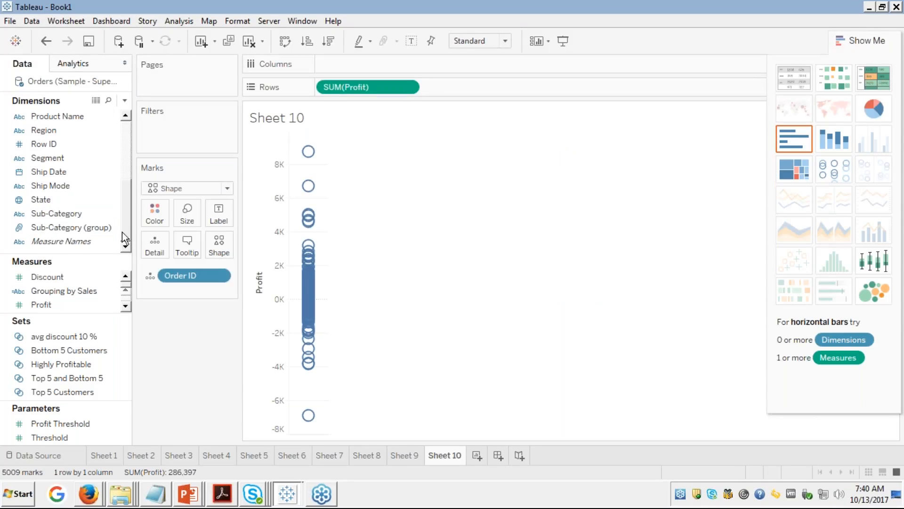
{"action": "double_click", "coordinate": [48, 213]}
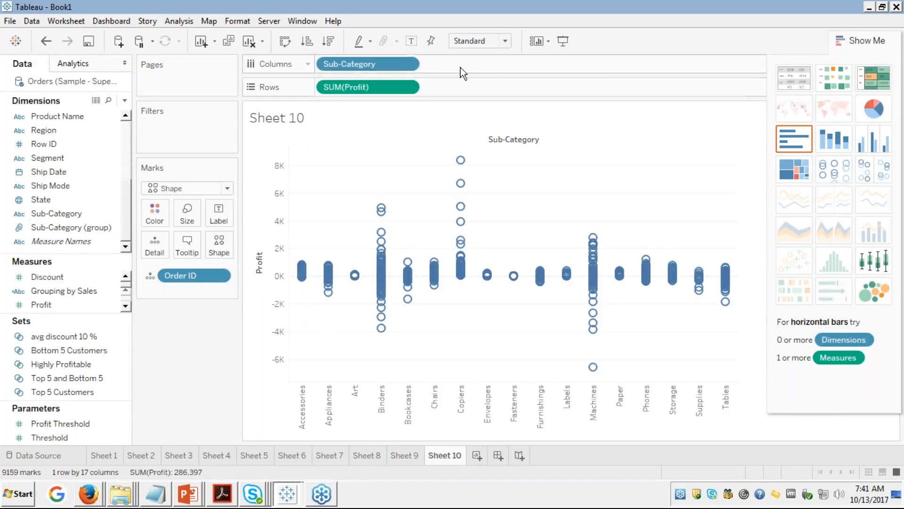
{"action": "left_click", "coordinate": [862, 41]}
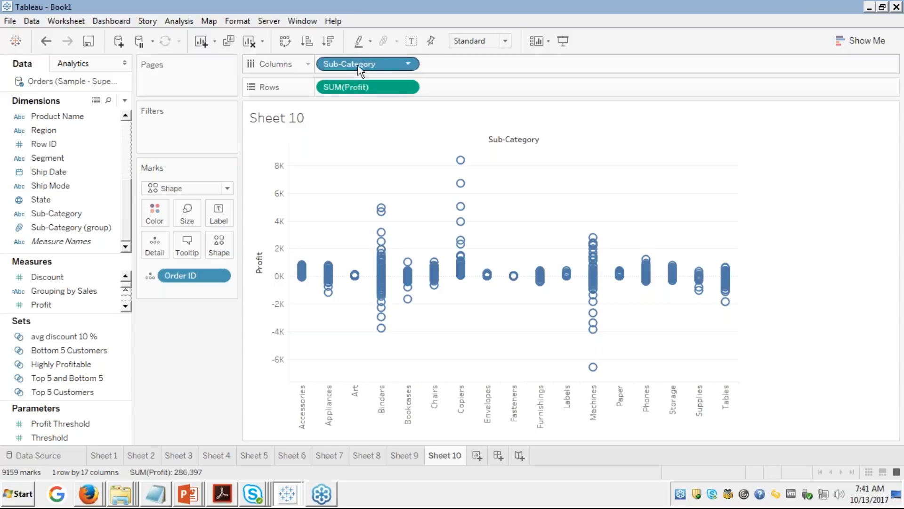
{"action": "left_click_drag", "start_coordinate": [357, 63], "coordinate": [54, 207]}
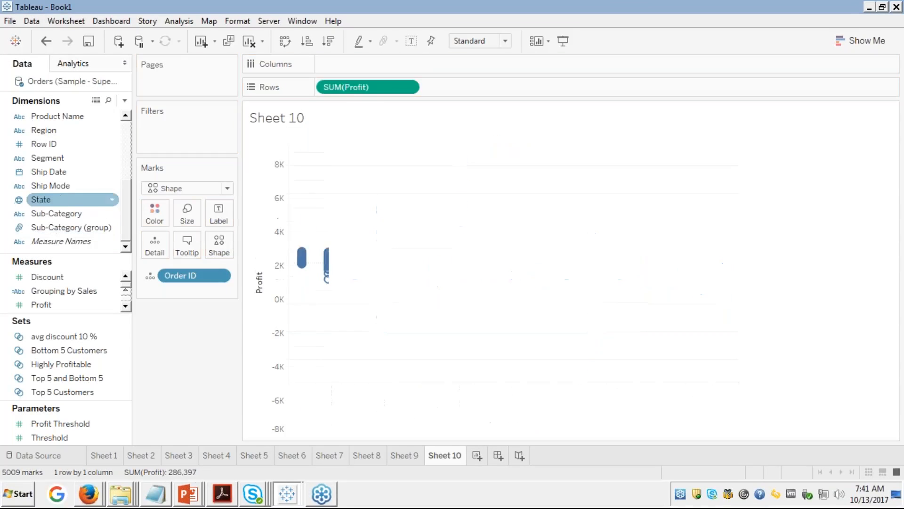
Step: Put Order Date on Columns drilled to quarter and month, with YEAR made continuous
{"action": "left_click", "coordinate": [126, 139]}
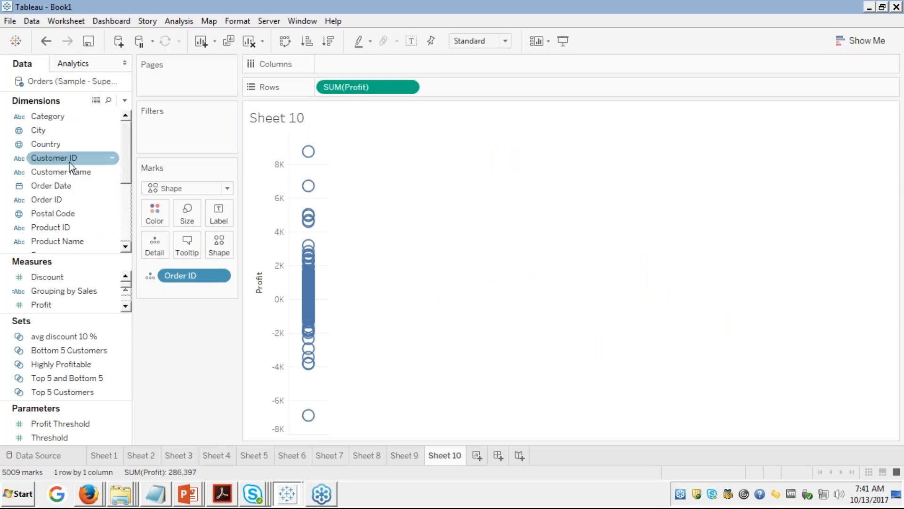
{"action": "left_click_drag", "start_coordinate": [62, 190], "coordinate": [407, 66]}
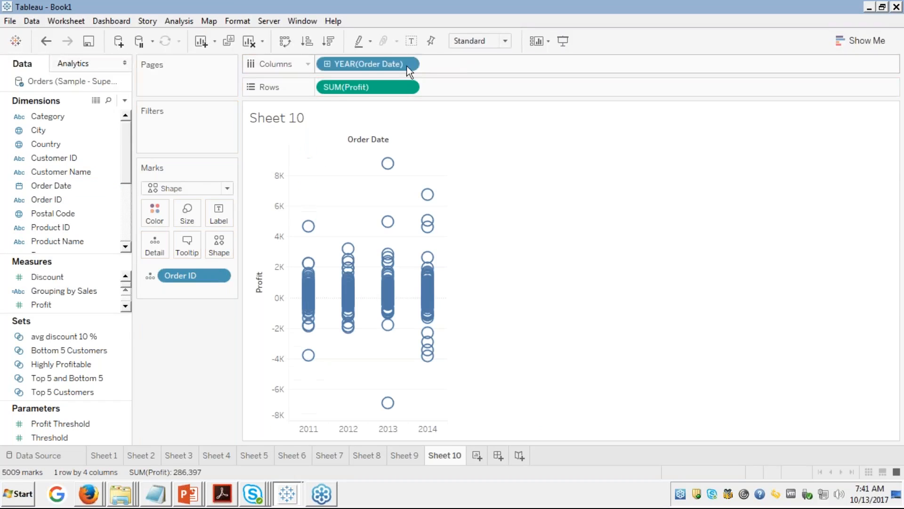
{"action": "left_click", "coordinate": [327, 65]}
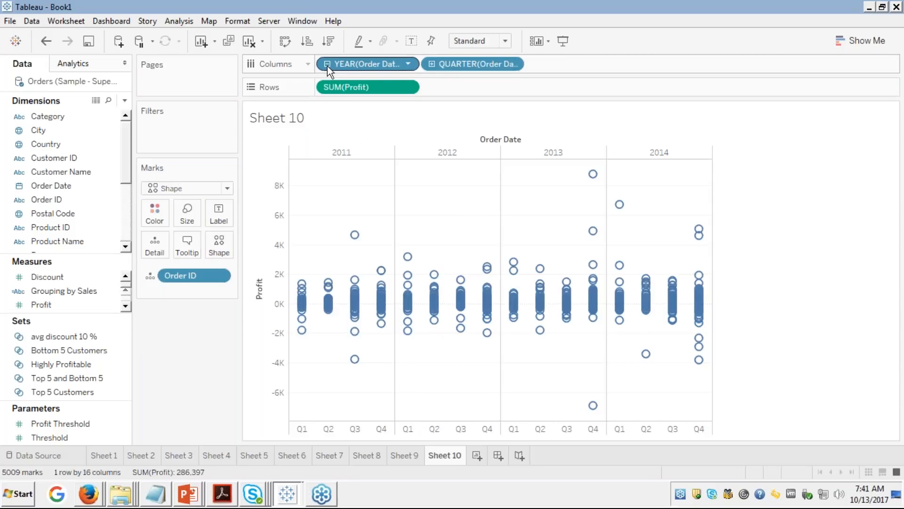
{"action": "left_click", "coordinate": [430, 64]}
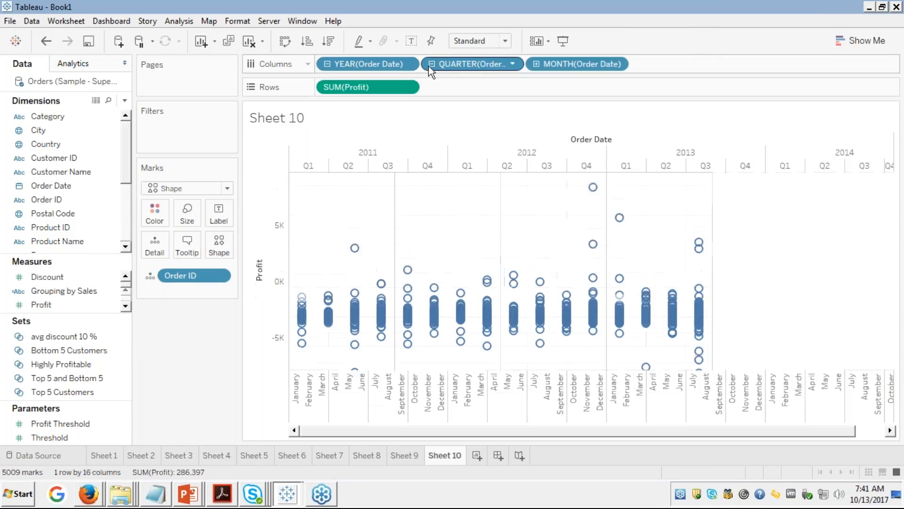
{"action": "right_click", "coordinate": [380, 69]}
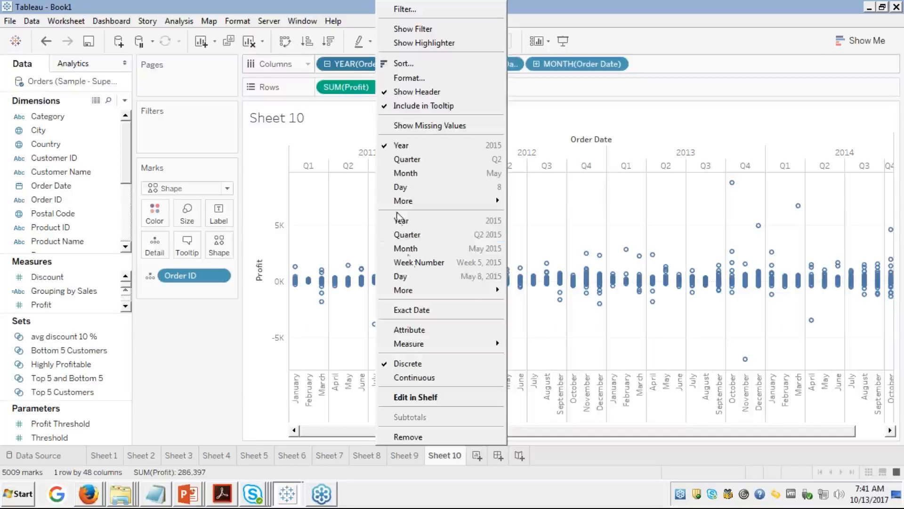
{"action": "left_click", "coordinate": [403, 380]}
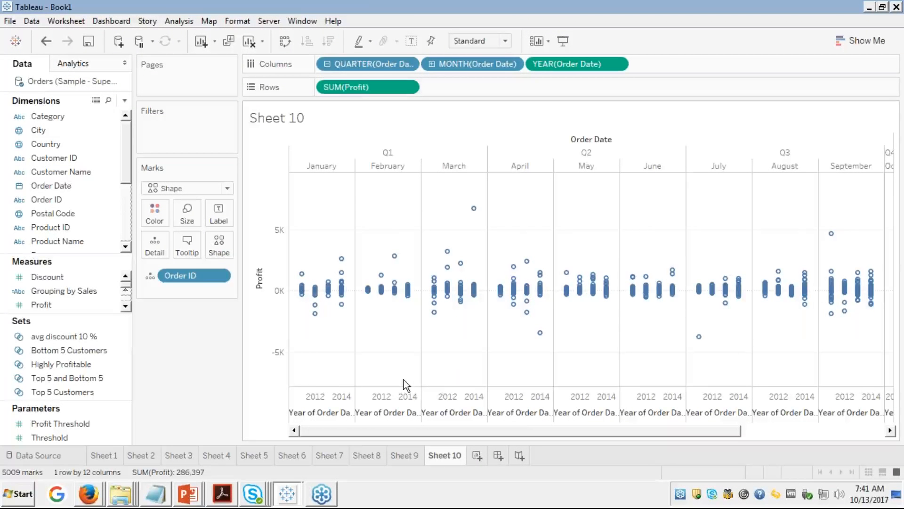
{"action": "left_click", "coordinate": [60, 379]}
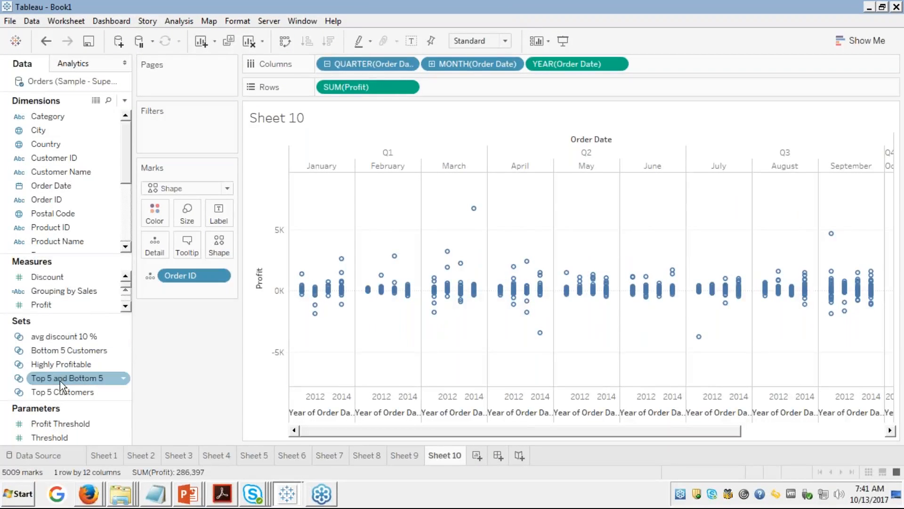
Step: Colour the Sheet 10 profit marks by membership in the avg discount 10 % set
{"action": "left_click", "coordinate": [52, 353]}
{"action": "left_click", "coordinate": [56, 337]}
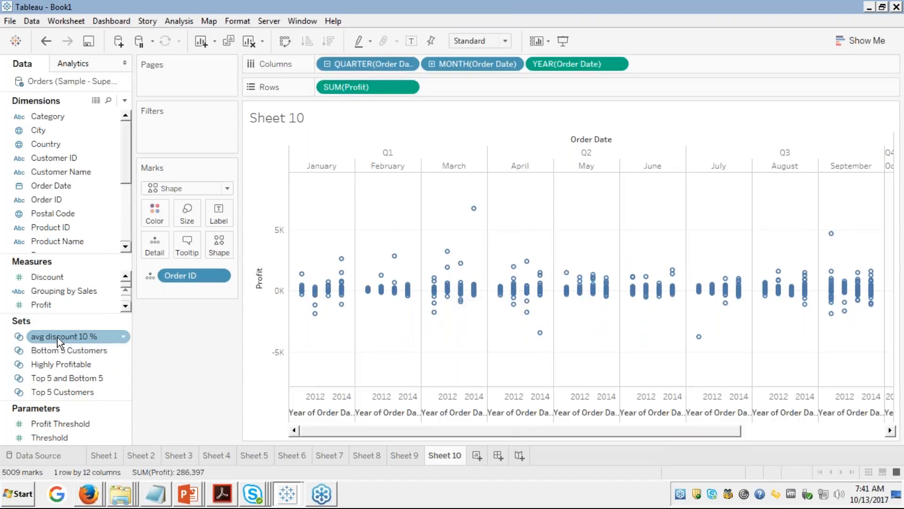
{"action": "left_click", "coordinate": [57, 337]}
{"action": "left_click_drag", "start_coordinate": [67, 330], "coordinate": [154, 211]}
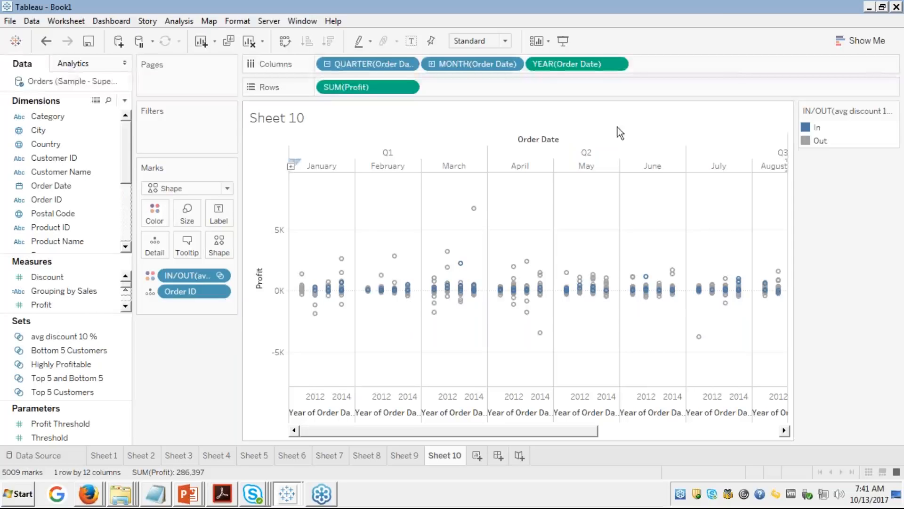
Step: Highlight the In and Out groups in turn and scan across the monthly panes
{"action": "left_click", "coordinate": [814, 128]}
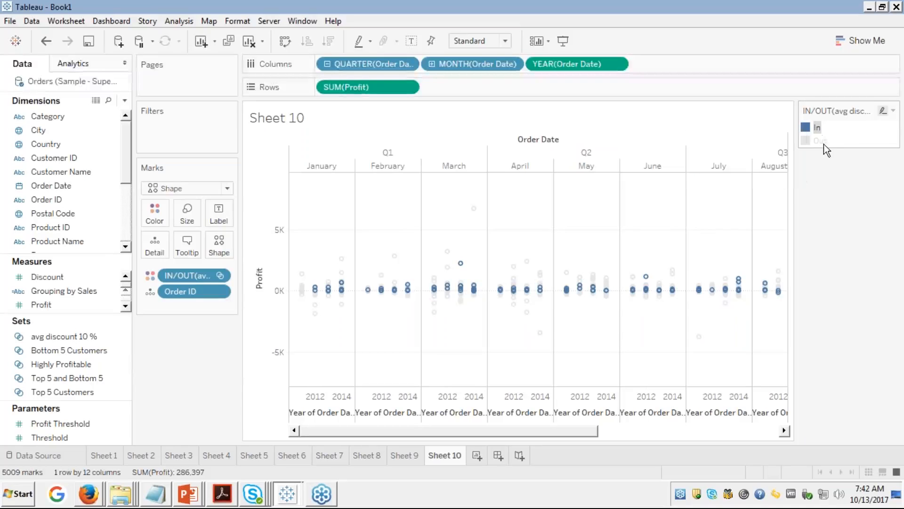
{"action": "left_click", "coordinate": [819, 140]}
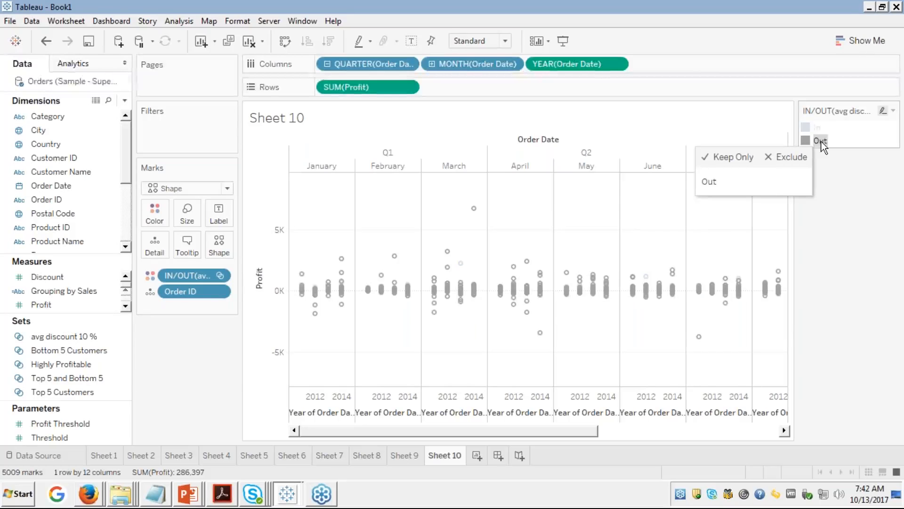
{"action": "left_click", "coordinate": [814, 128]}
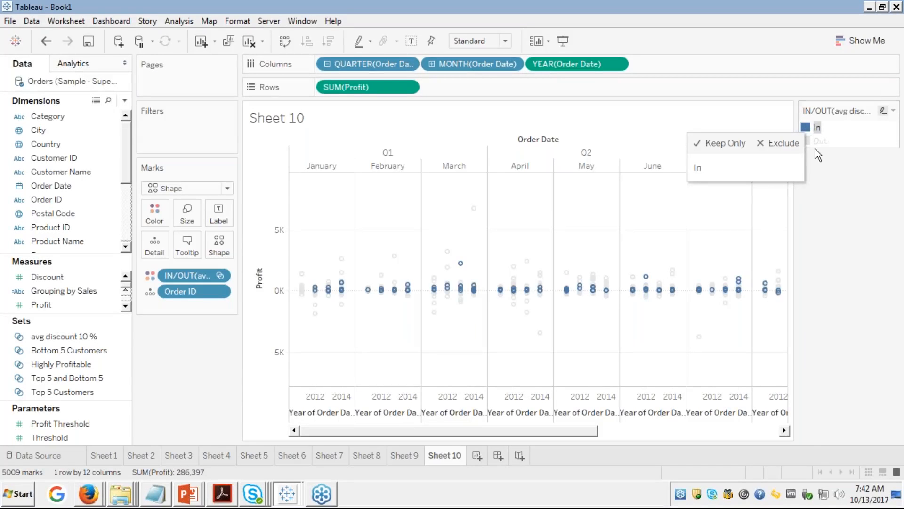
{"action": "left_click", "coordinate": [815, 141]}
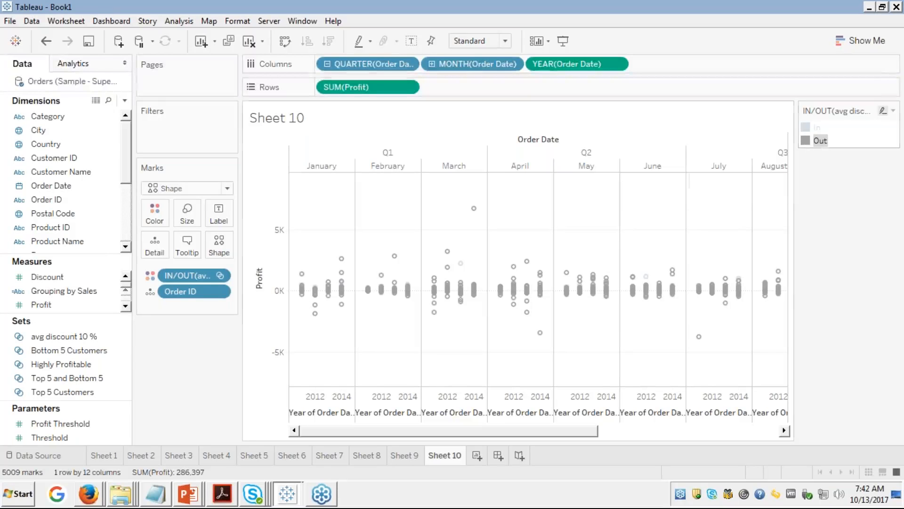
{"action": "left_click", "coordinate": [784, 430]}
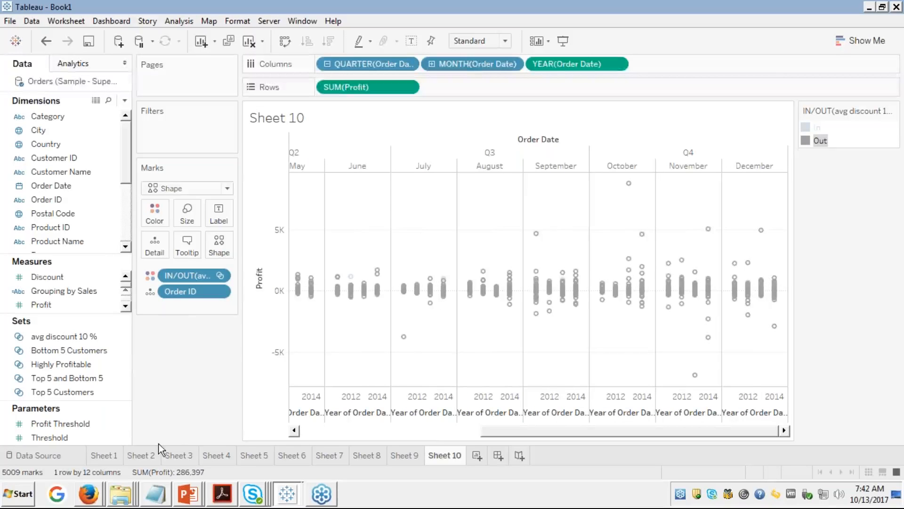
{"action": "left_click", "coordinate": [330, 427]}
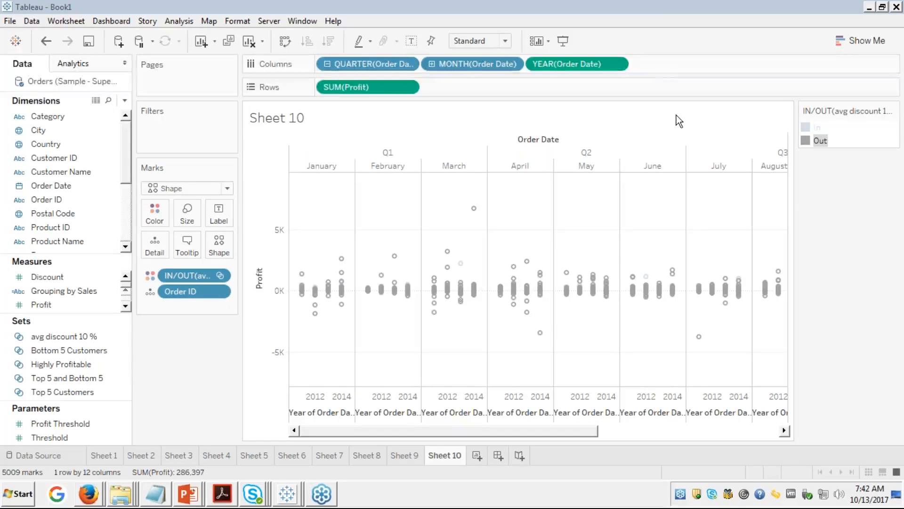
{"action": "mouse_move", "coordinate": [388, 285]}
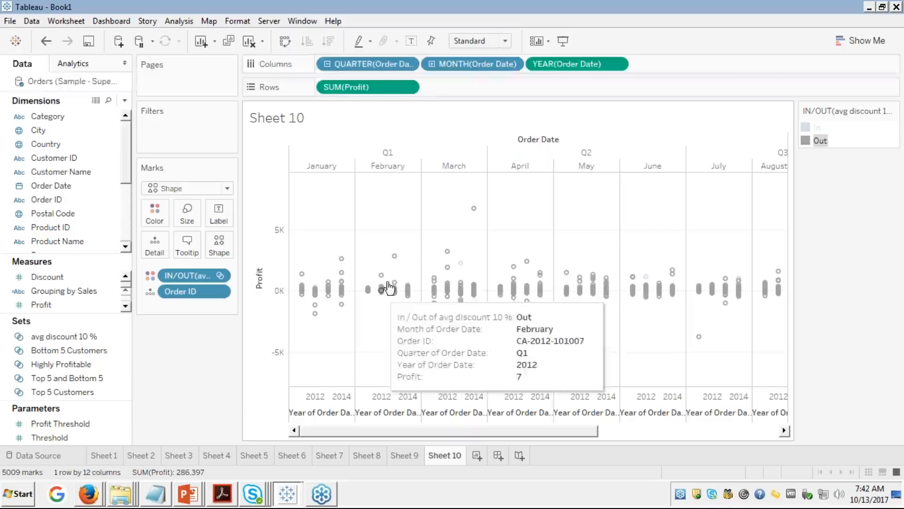
{"action": "mouse_move", "coordinate": [394, 258]}
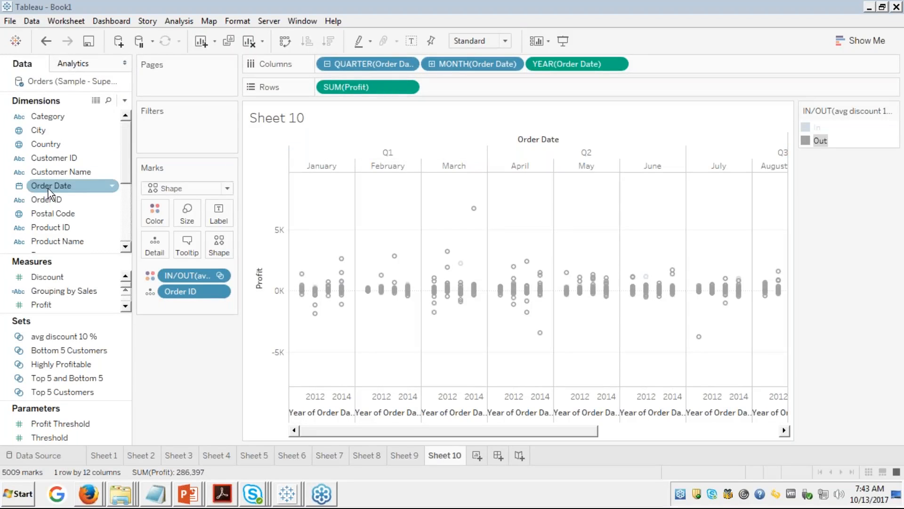
Step: Add Sheet 11, cancel the Order ID drop at the warning, and return to the empty sheet
{"action": "left_click", "coordinate": [473, 457]}
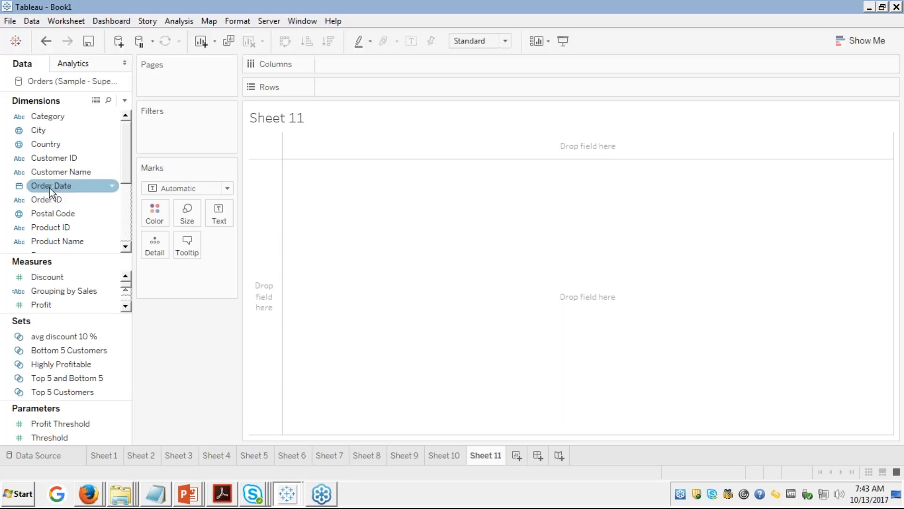
{"action": "left_click_drag", "start_coordinate": [47, 203], "coordinate": [345, 63]}
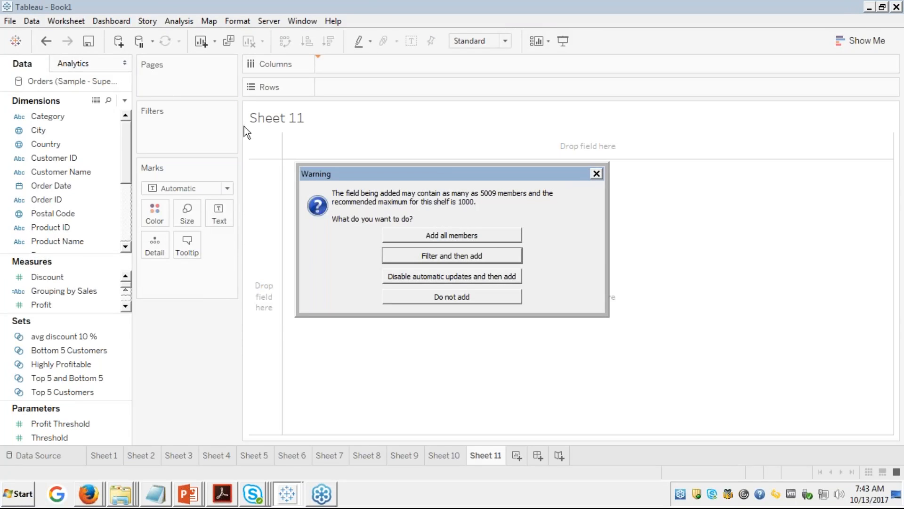
{"action": "left_click", "coordinate": [597, 174]}
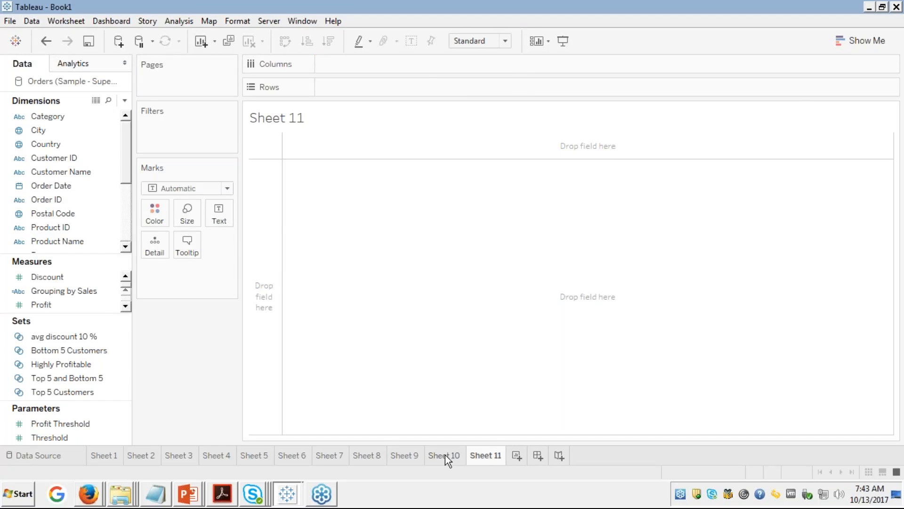
{"action": "left_click", "coordinate": [445, 454]}
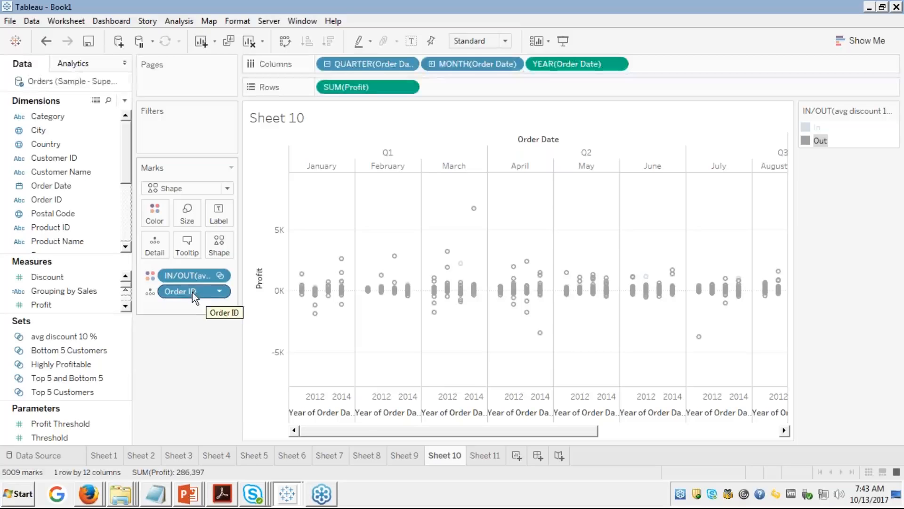
{"action": "mouse_move", "coordinate": [330, 290]}
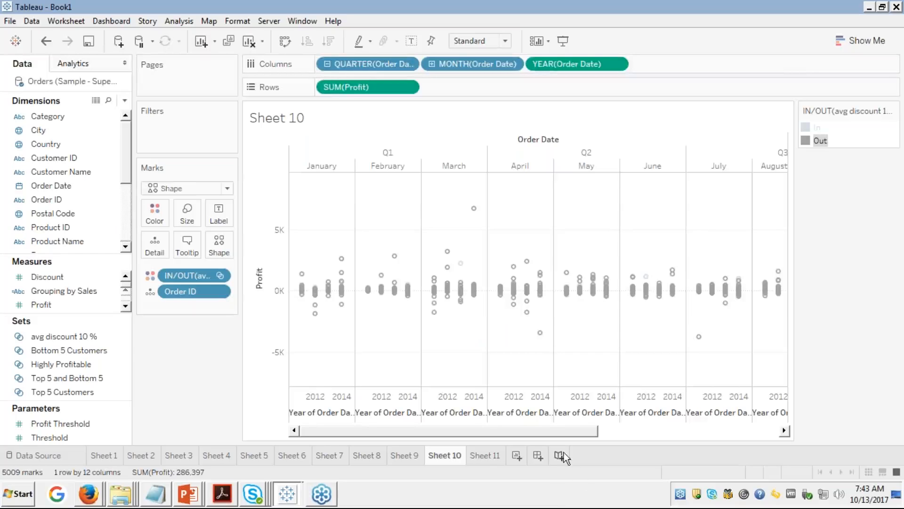
{"action": "left_click", "coordinate": [482, 457]}
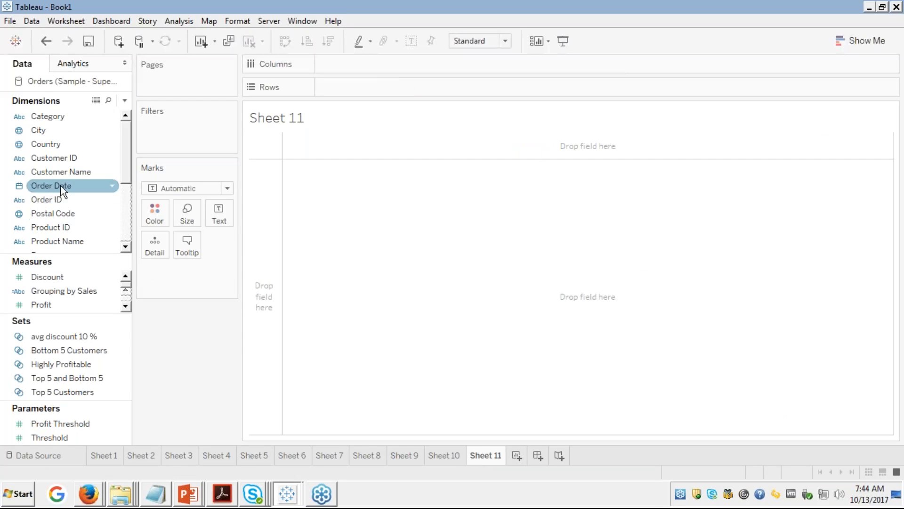
Step: Write a COUNTD formula on Order ID in a new calculated field
{"action": "right_click", "coordinate": [48, 199]}
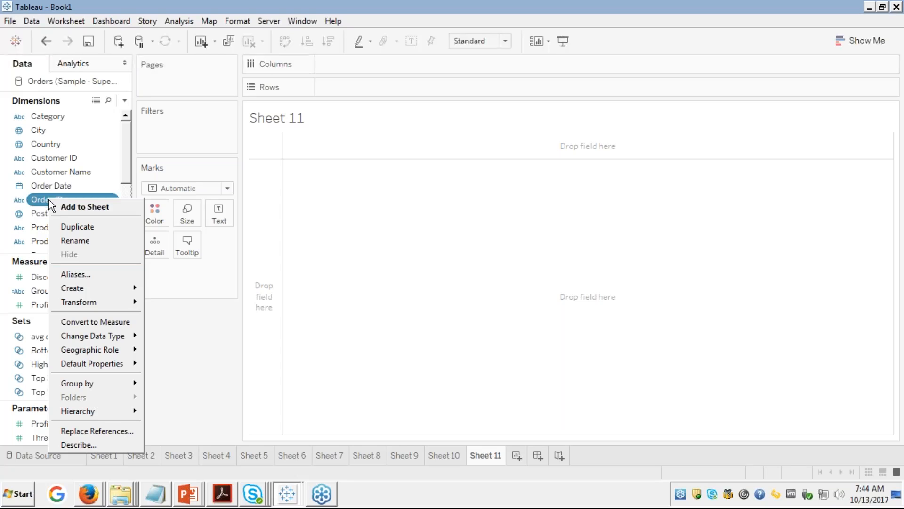
{"action": "mouse_move", "coordinate": [83, 283]}
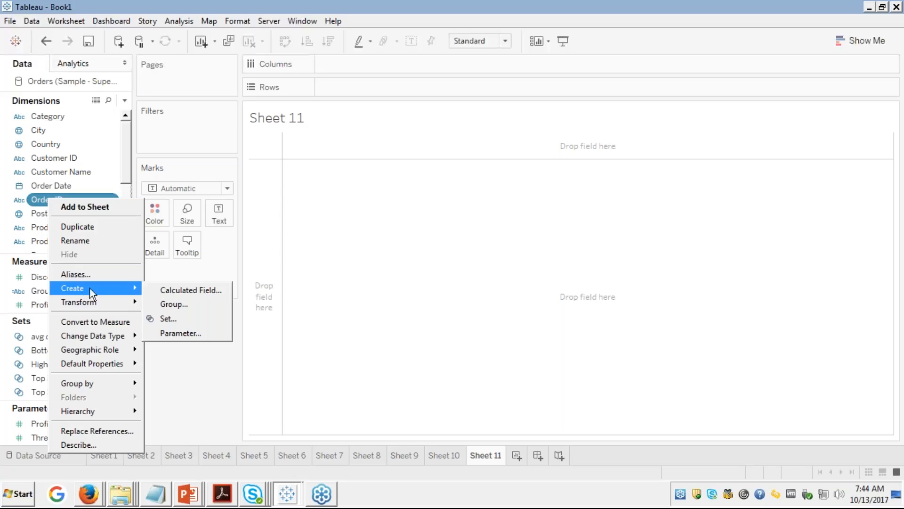
{"action": "left_click", "coordinate": [177, 290]}
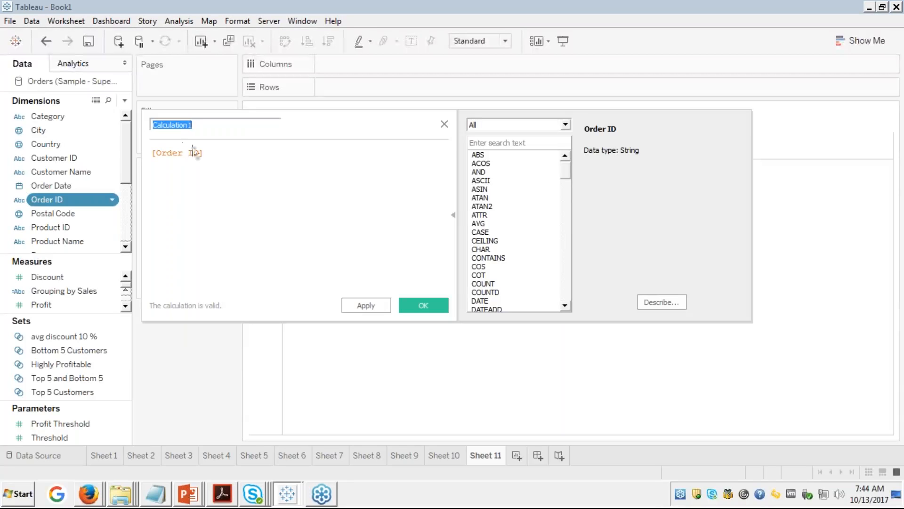
{"action": "left_click", "coordinate": [214, 151]}
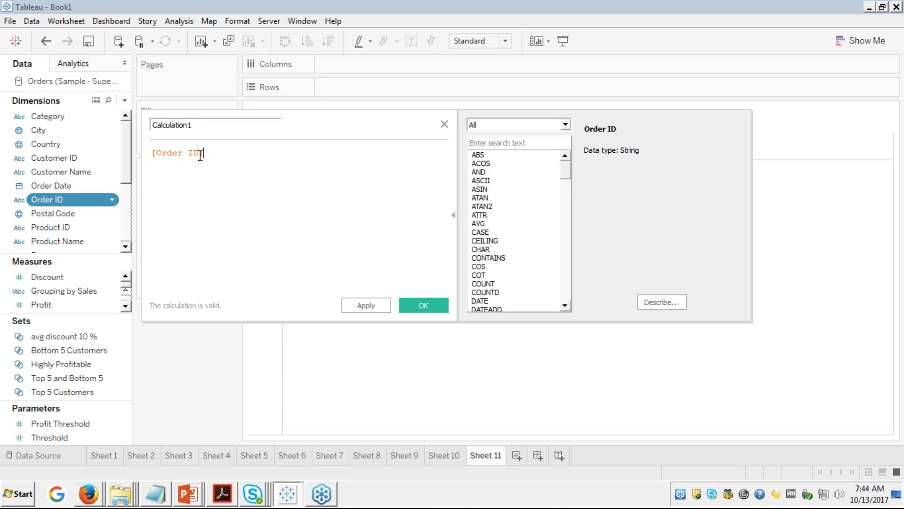
{"action": "left_click", "coordinate": [152, 153]}
{"action": "type", "text": "co"}
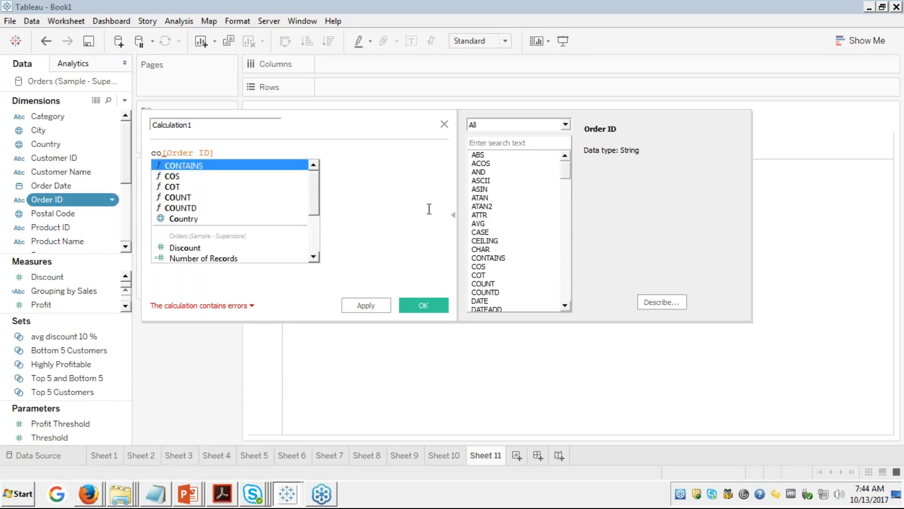
{"action": "key", "text": "Down"}
{"action": "key", "text": "Down"}
{"action": "key", "text": "Down"}
{"action": "key", "text": "Down"}
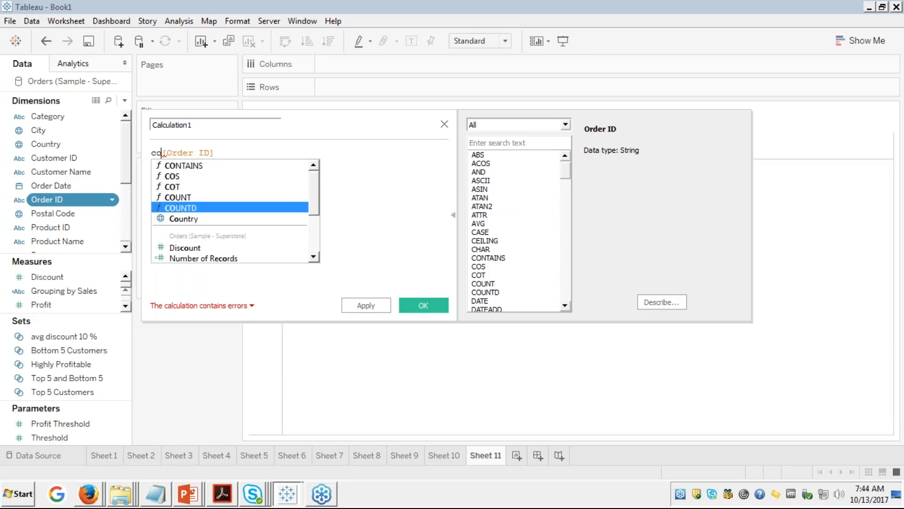
{"action": "key", "text": "Return"}
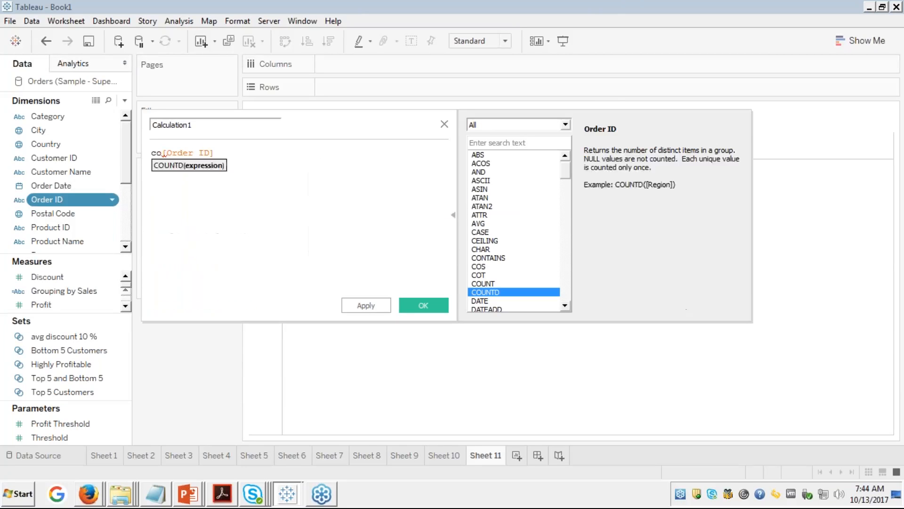
{"action": "key", "text": "Delete"}
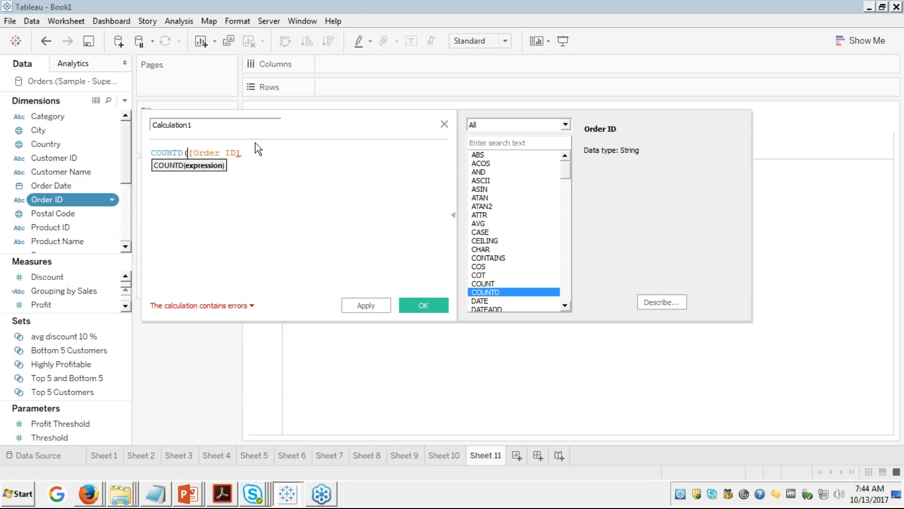
{"action": "type", "text": ")"}
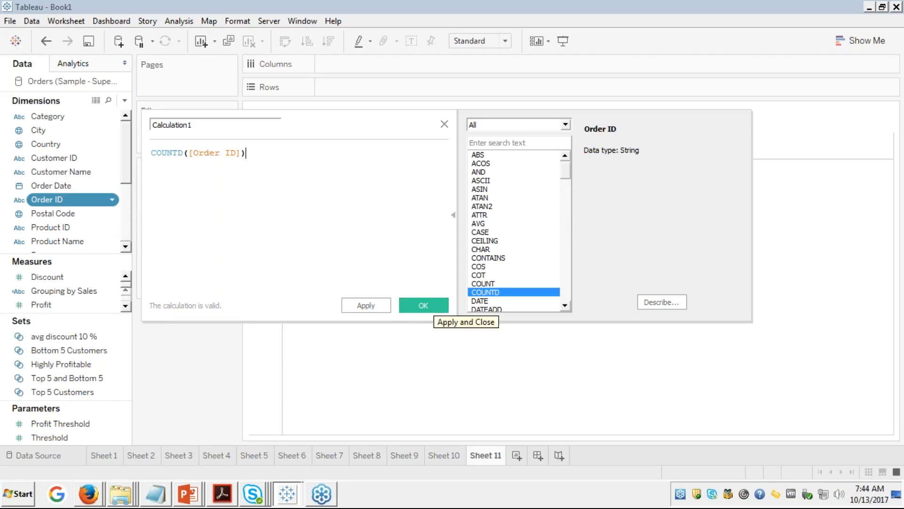
Step: Read the AVG and COUNTD help under Aggregate functions, then close the editor unsaved
{"action": "double_click", "coordinate": [167, 152]}
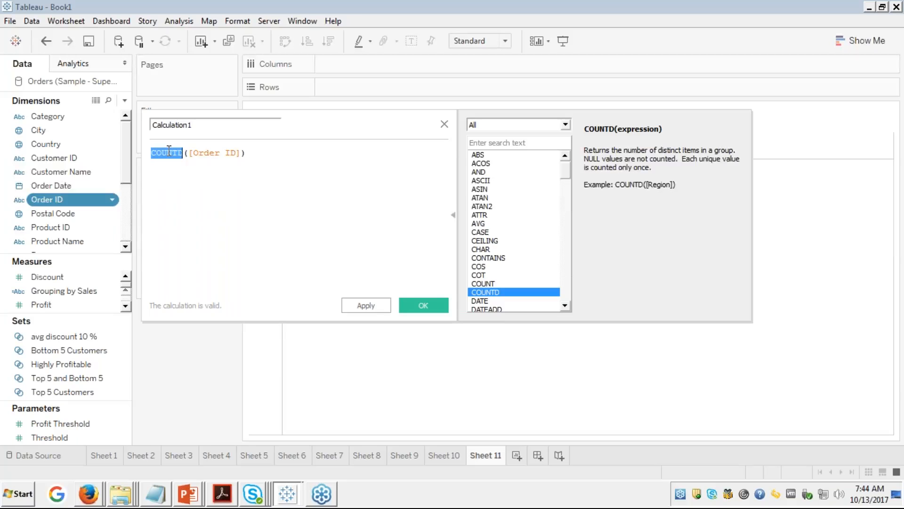
{"action": "left_click", "coordinate": [501, 222]}
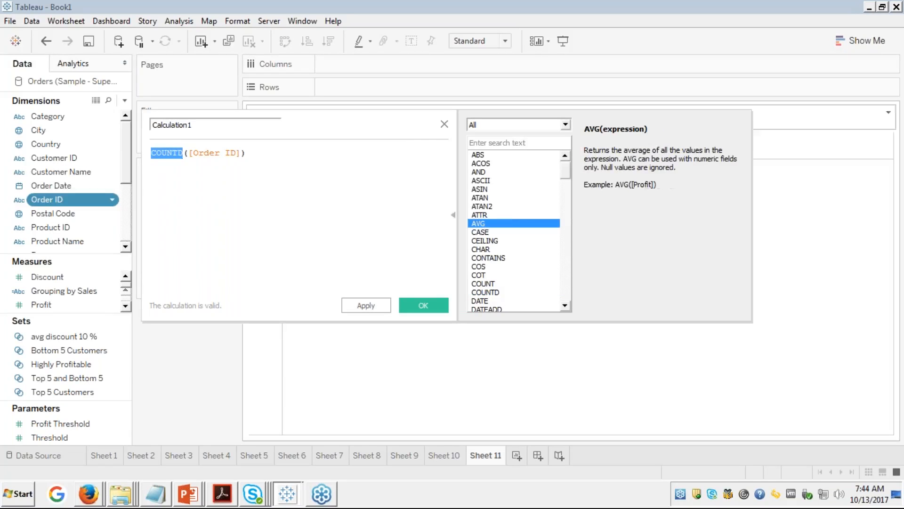
{"action": "left_click", "coordinate": [566, 125]}
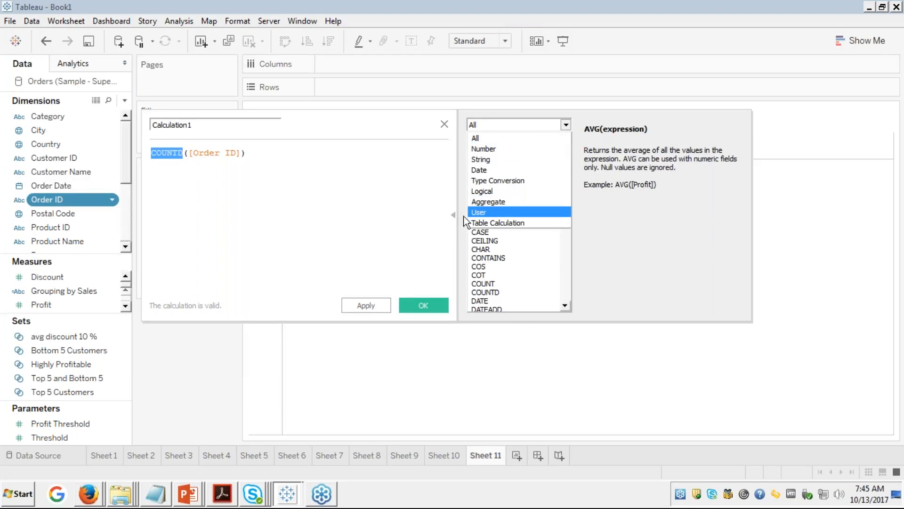
{"action": "left_click", "coordinate": [487, 201]}
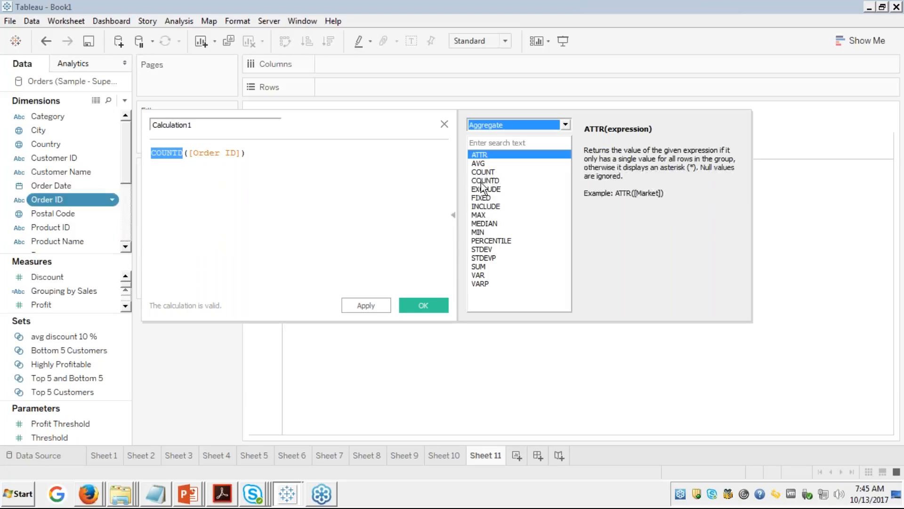
{"action": "left_click", "coordinate": [481, 182]}
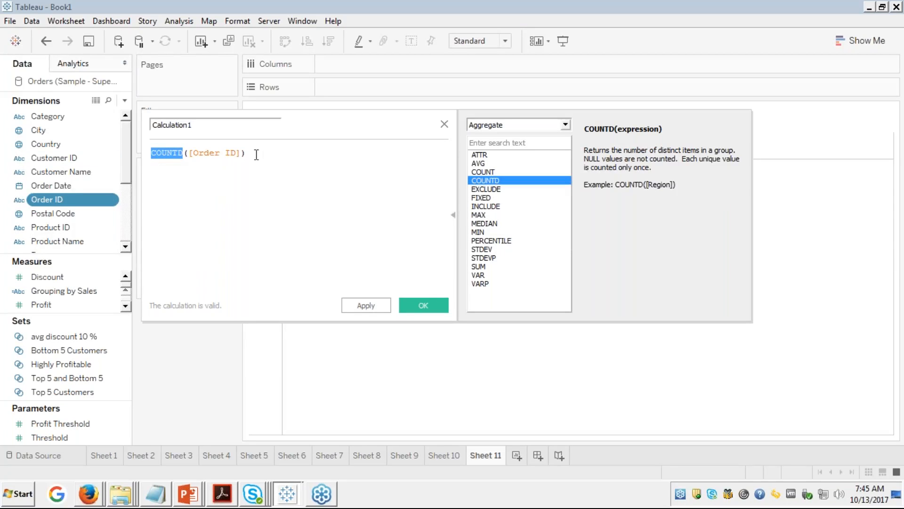
{"action": "left_click", "coordinate": [444, 123]}
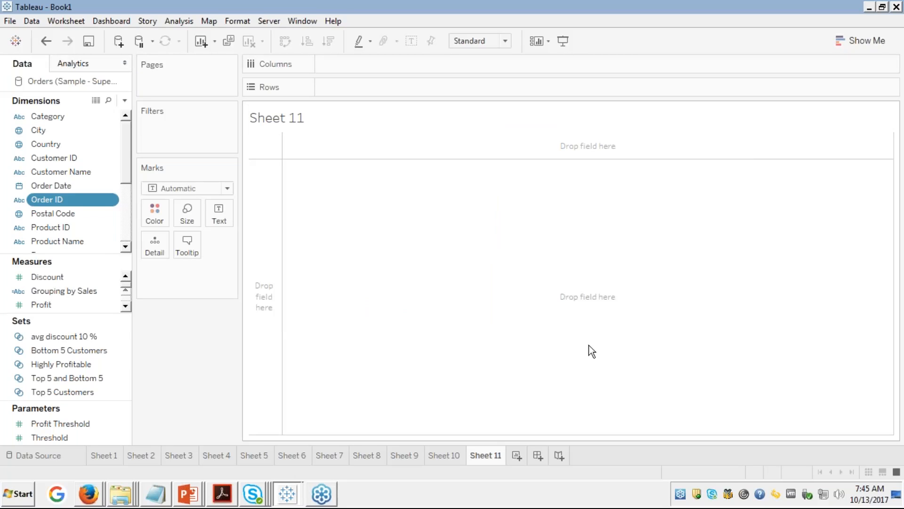
Step: Delete the empty Sheet 11 and remove QUARTER and MONTH from Sheet 10's columns
{"action": "right_click", "coordinate": [486, 456]}
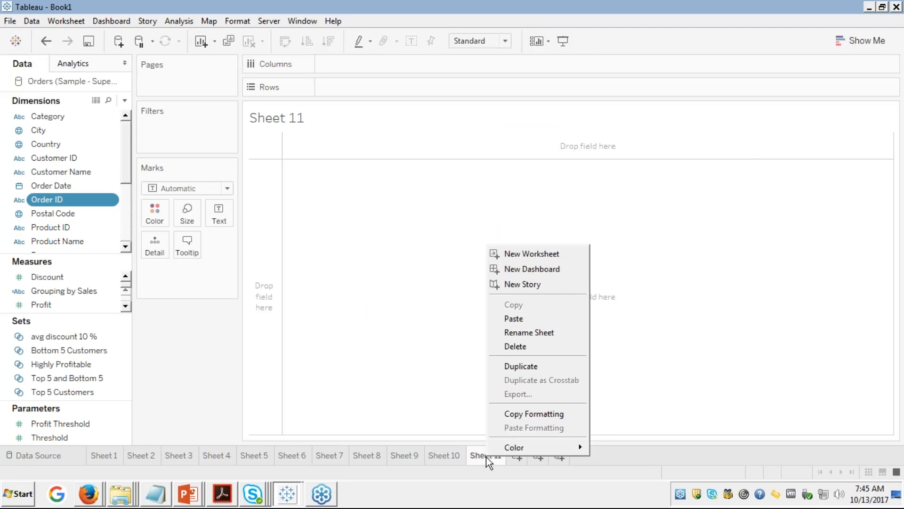
{"action": "left_click", "coordinate": [516, 347]}
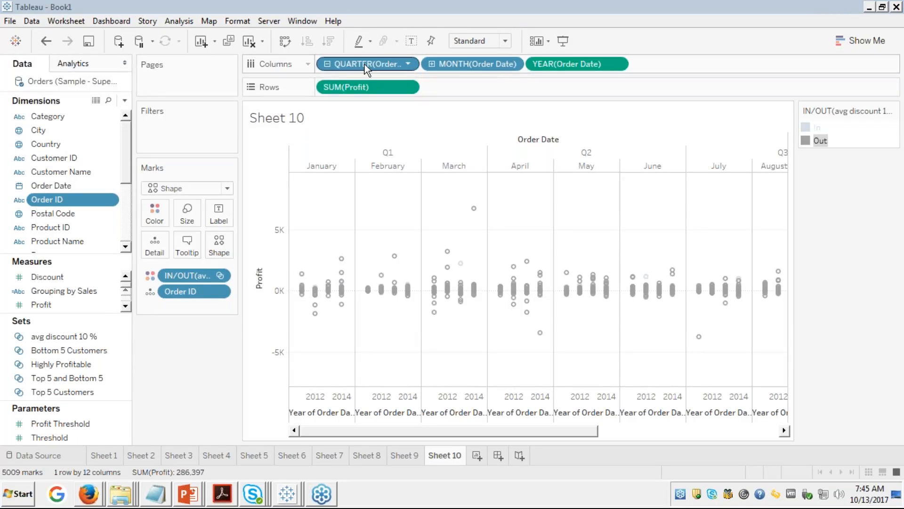
{"action": "left_click_drag", "start_coordinate": [364, 64], "coordinate": [110, 114]}
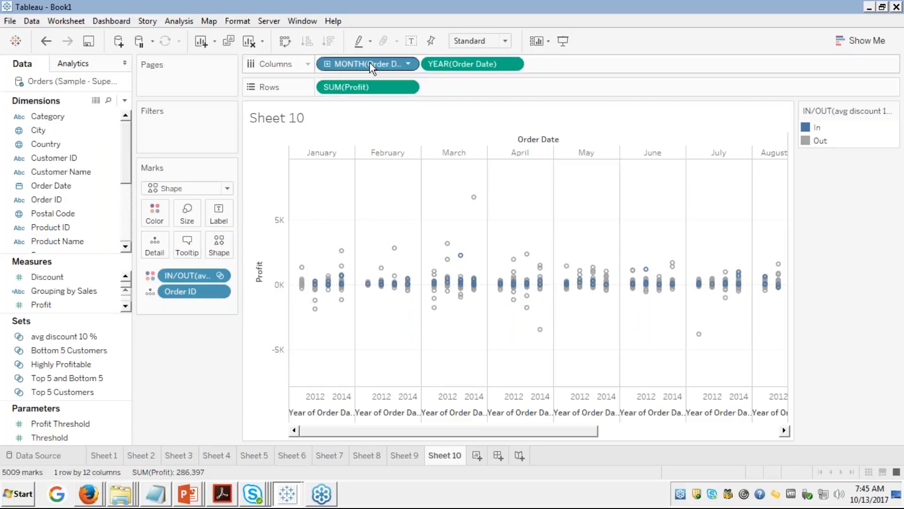
{"action": "left_click_drag", "start_coordinate": [369, 63], "coordinate": [70, 157]}
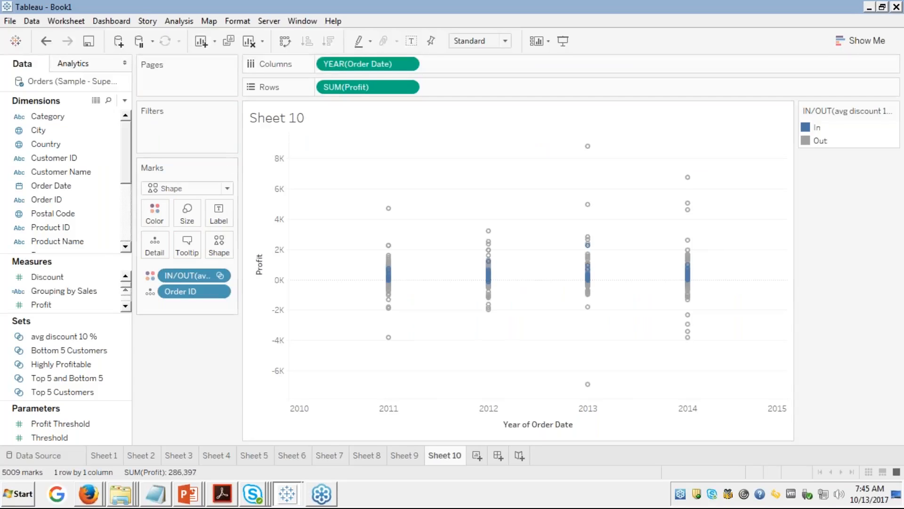
Step: Look over Sheets 8 and 9, then add a fresh blank worksheet
{"action": "left_click", "coordinate": [365, 455]}
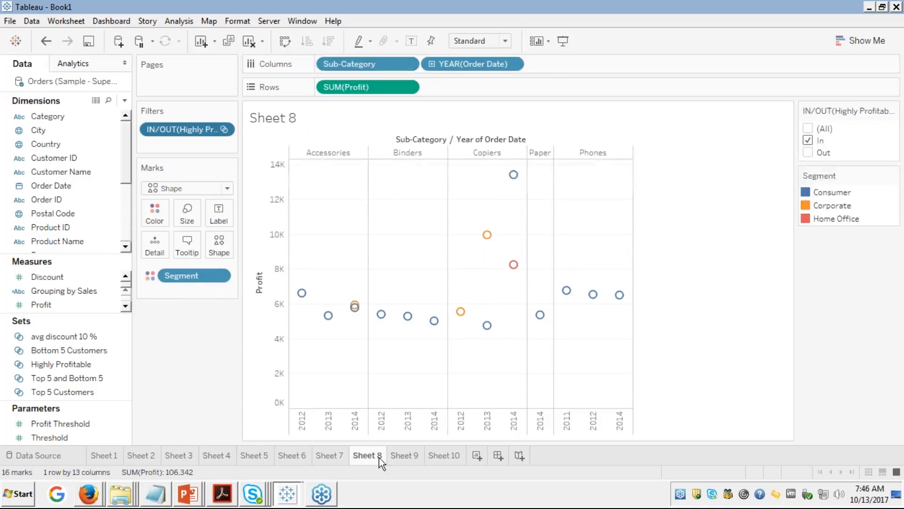
{"action": "left_click", "coordinate": [404, 455]}
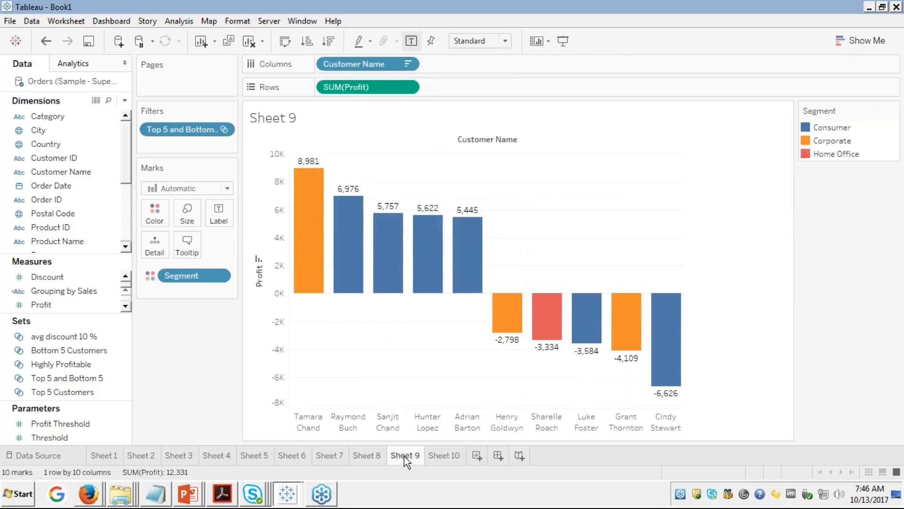
{"action": "left_click", "coordinate": [477, 456]}
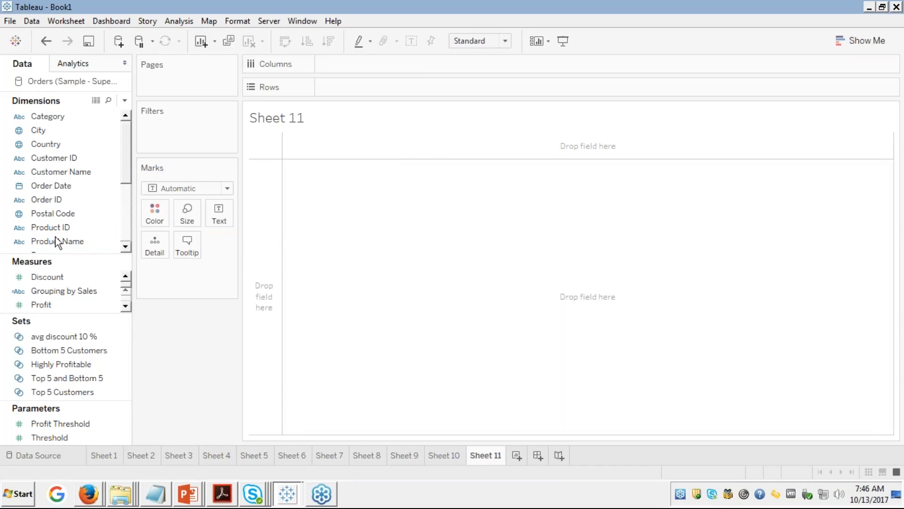
Step: Place Measure Names on Columns and on Color
{"action": "left_click", "coordinate": [101, 199]}
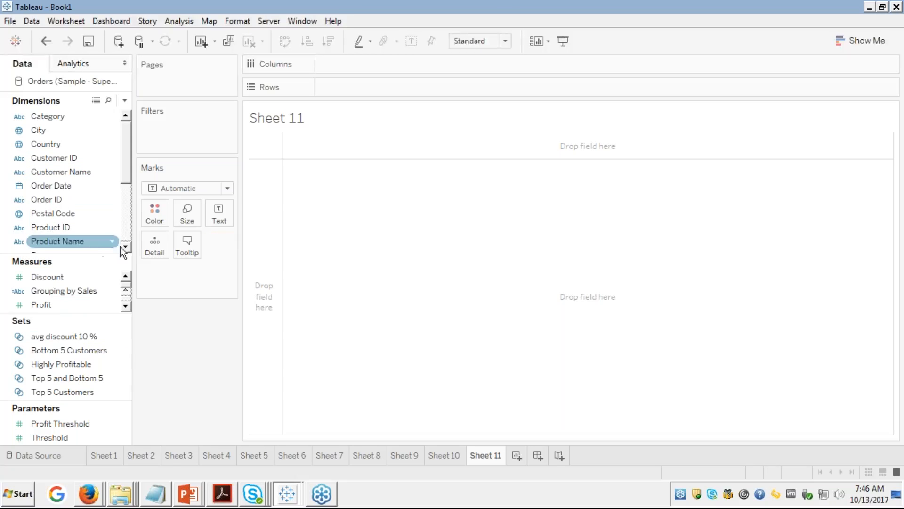
{"action": "scroll", "coordinate": [128, 248], "scroll_direction": "down", "scroll_amount": 3}
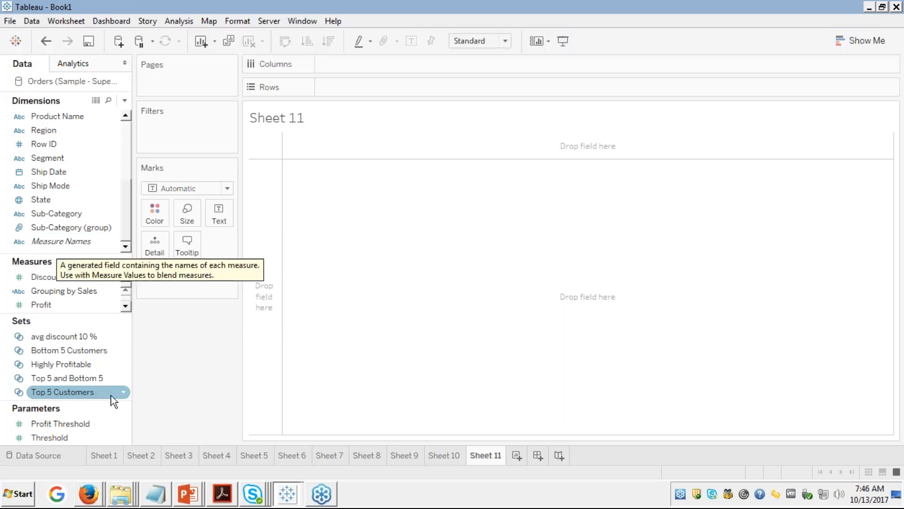
{"action": "left_click", "coordinate": [66, 240]}
{"action": "left_click_drag", "start_coordinate": [66, 240], "coordinate": [355, 65]}
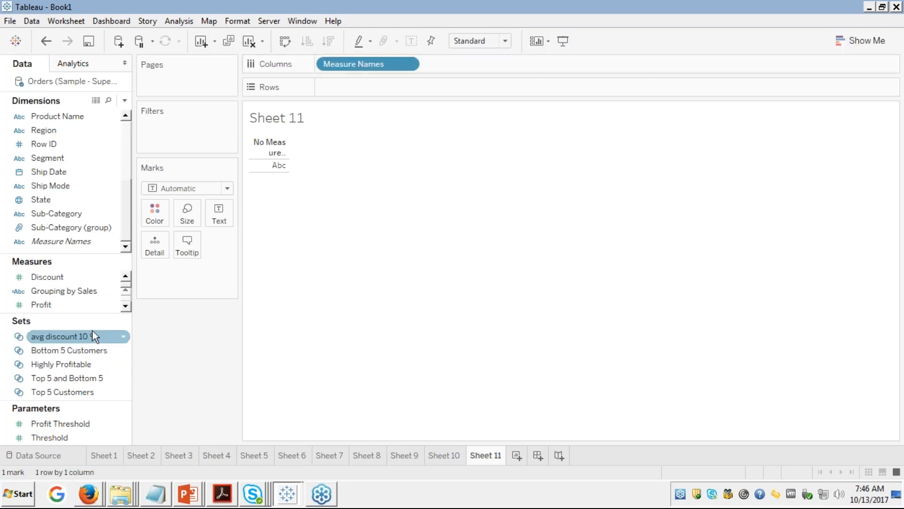
{"action": "left_click_drag", "start_coordinate": [45, 241], "coordinate": [152, 211]}
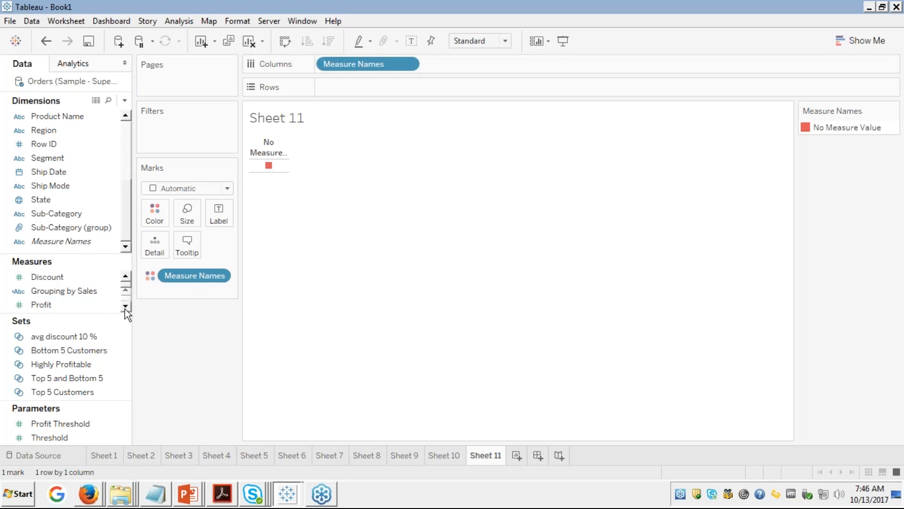
Step: Add Measure Values, dropping Discount, Number of Records and Quantity to keep Profit and Sales
{"action": "left_click", "coordinate": [126, 306]}
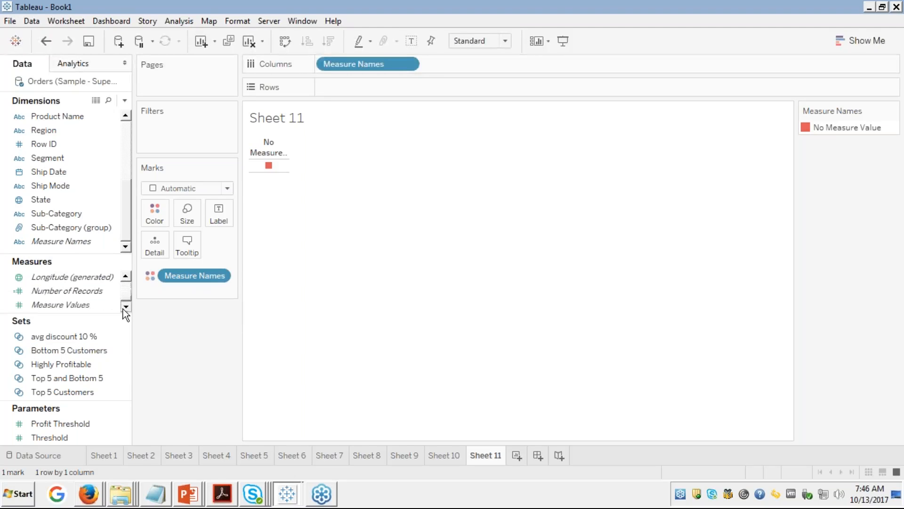
{"action": "double_click", "coordinate": [71, 305]}
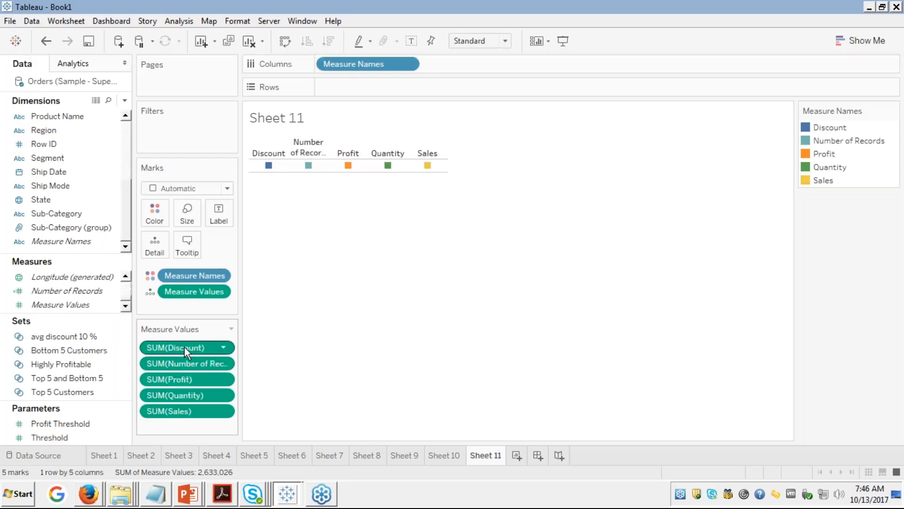
{"action": "left_click_drag", "start_coordinate": [185, 347], "coordinate": [71, 350]}
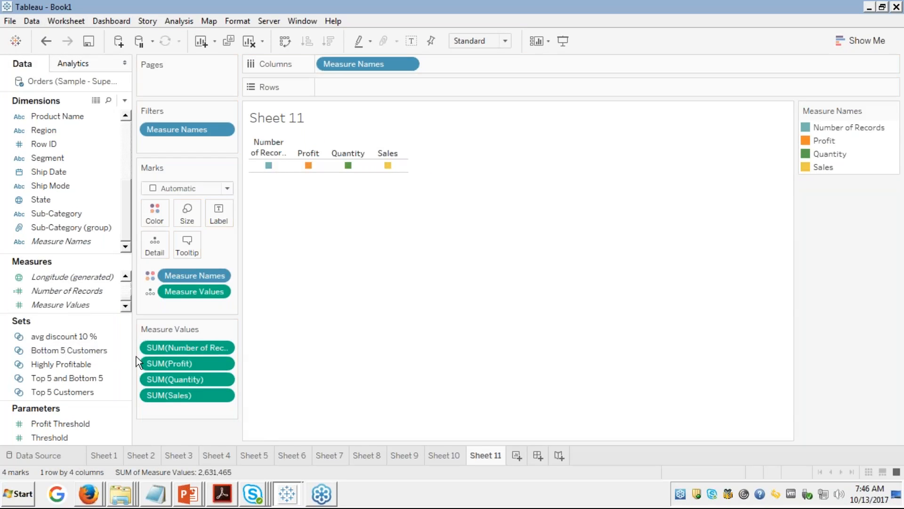
{"action": "left_click_drag", "start_coordinate": [160, 344], "coordinate": [76, 350]}
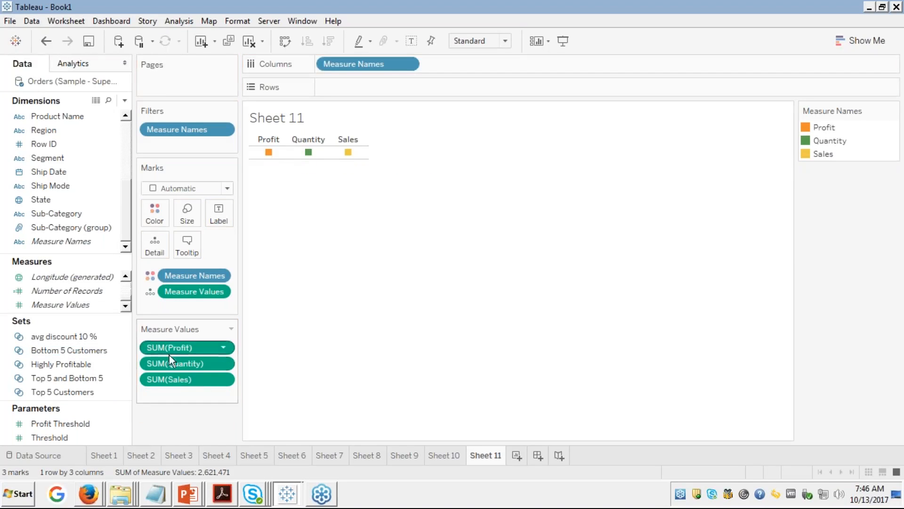
{"action": "left_click_drag", "start_coordinate": [180, 361], "coordinate": [75, 350]}
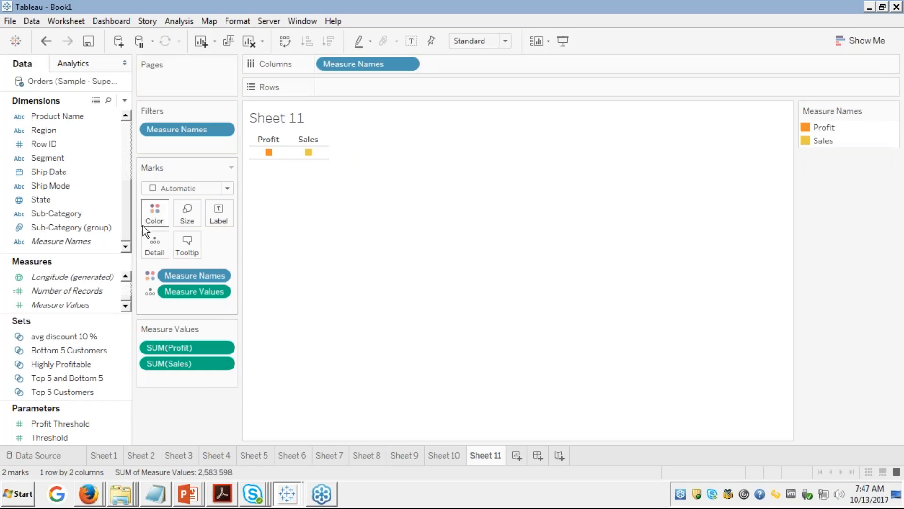
Step: List the Sub-Categories as rows and take Measure Values off the marks
{"action": "double_click", "coordinate": [48, 213]}
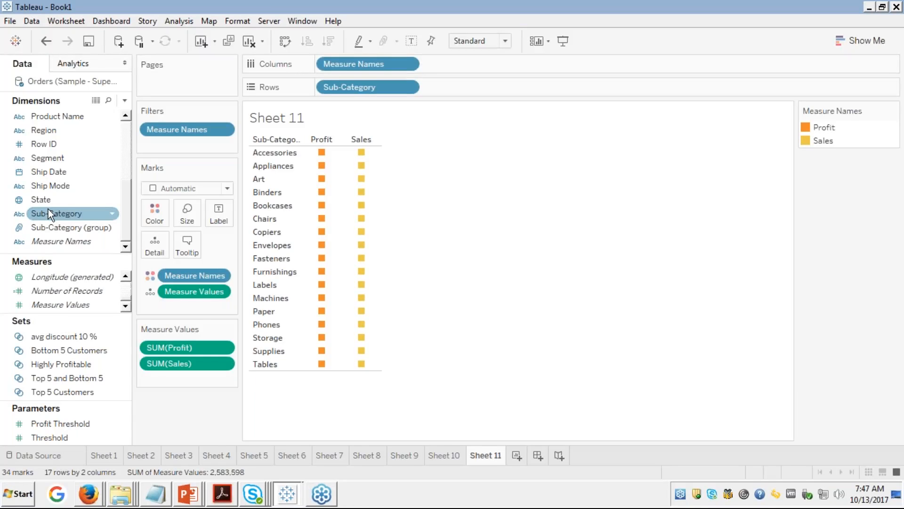
{"action": "left_click_drag", "start_coordinate": [48, 208], "coordinate": [143, 281]}
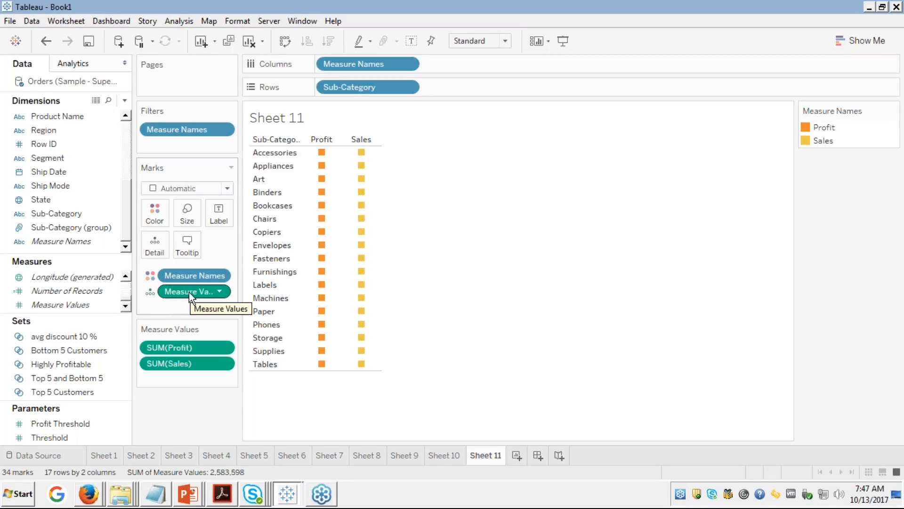
{"action": "left_click_drag", "start_coordinate": [189, 292], "coordinate": [80, 292]}
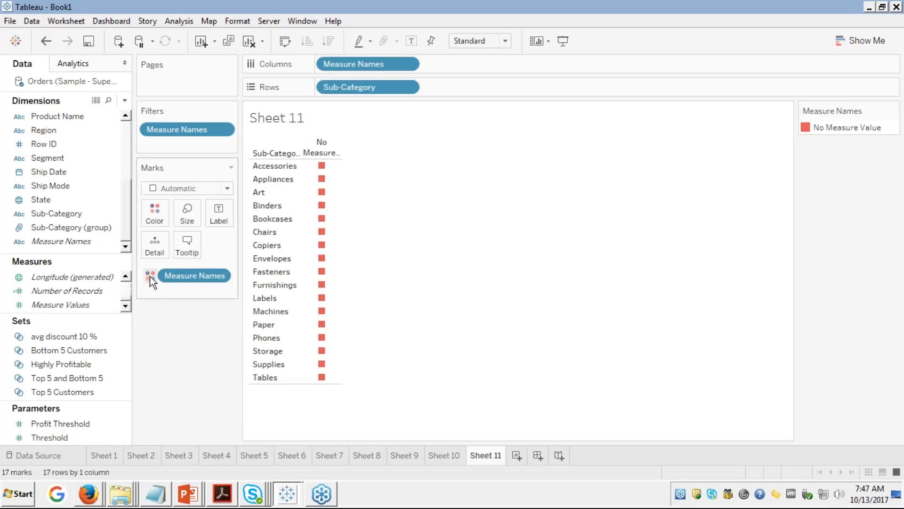
Step: Flip through Sheets 10, 9 and 8, then return to Sheet 11
{"action": "left_click", "coordinate": [443, 455]}
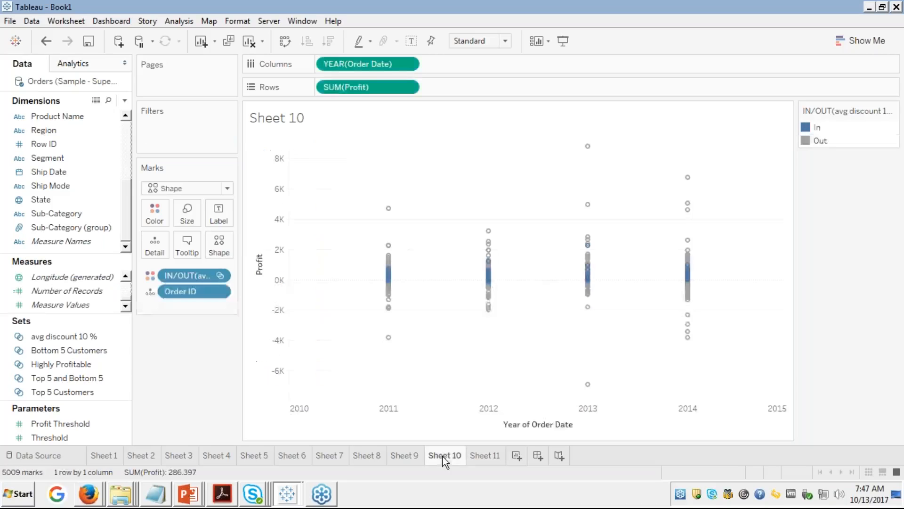
{"action": "left_click", "coordinate": [401, 456]}
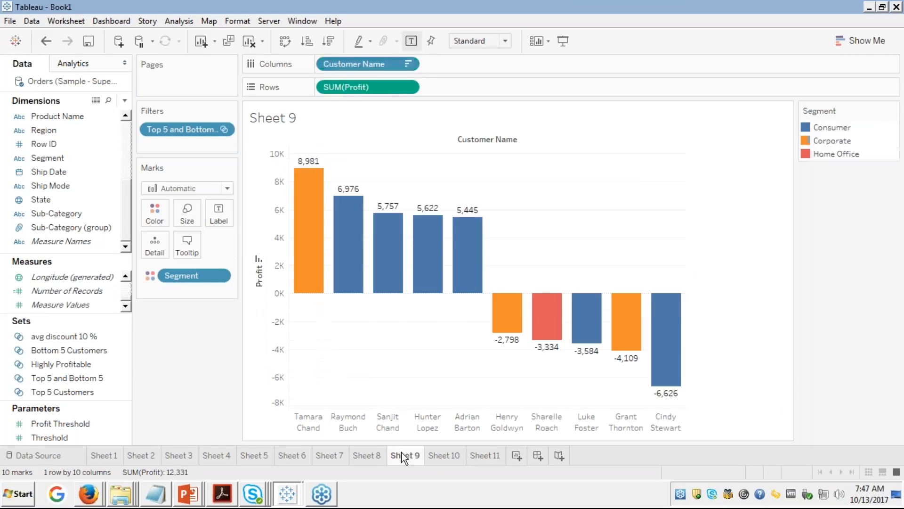
{"action": "left_click", "coordinate": [363, 456]}
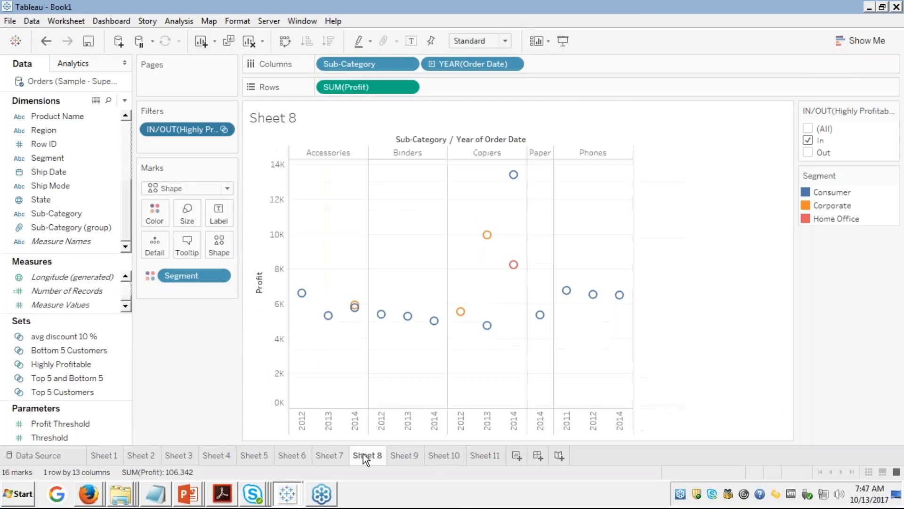
{"action": "left_click", "coordinate": [487, 460]}
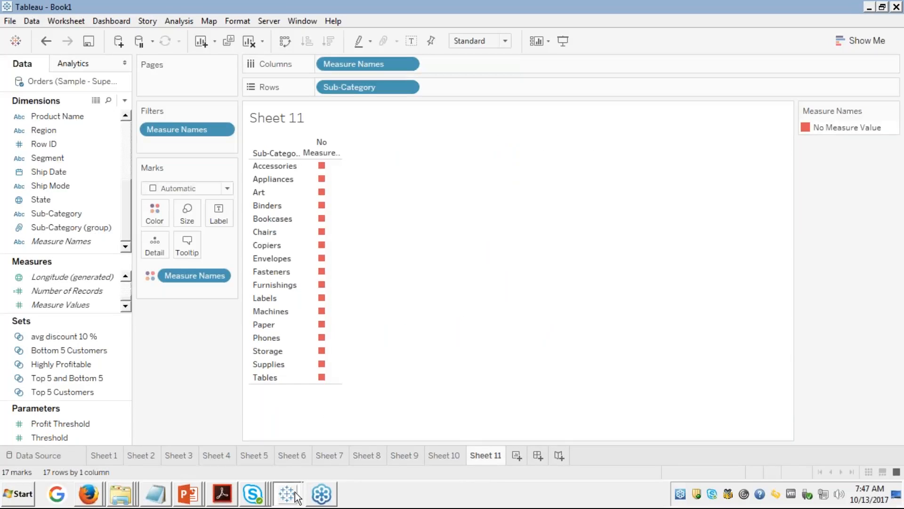
Step: In the Movie Sequels and Profitability workbook, replace Measure Names on Columns with Measure Values
{"action": "mouse_move", "coordinate": [287, 494]}
{"action": "left_click", "coordinate": [259, 466]}
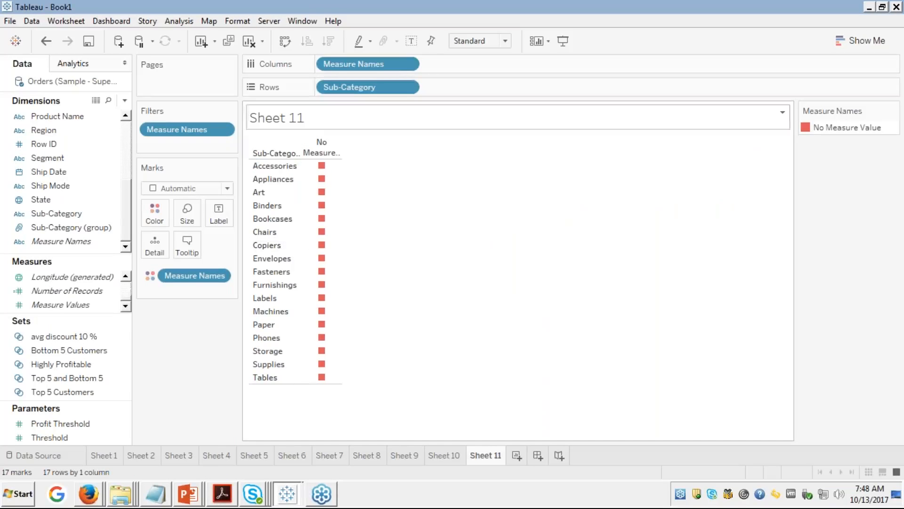
{"action": "left_click_drag", "start_coordinate": [399, 62], "coordinate": [12, 226]}
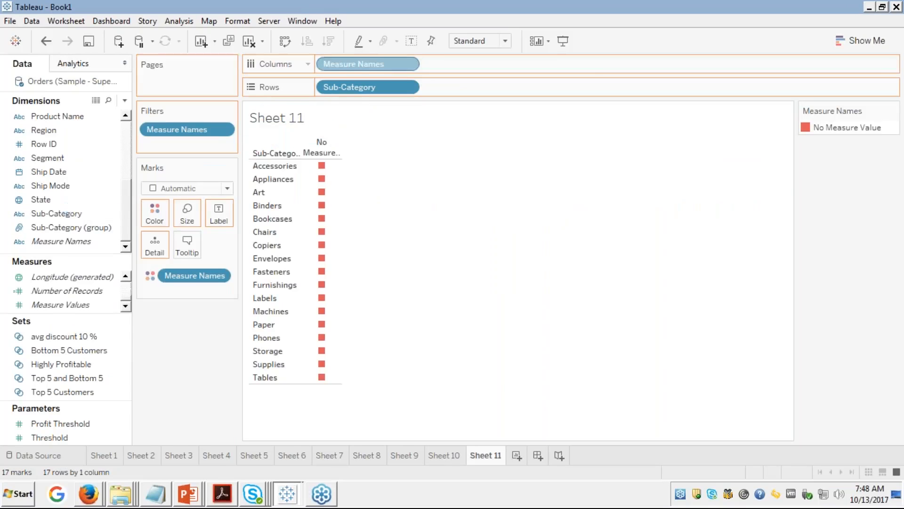
{"action": "left_click_drag", "start_coordinate": [46, 304], "coordinate": [348, 65]}
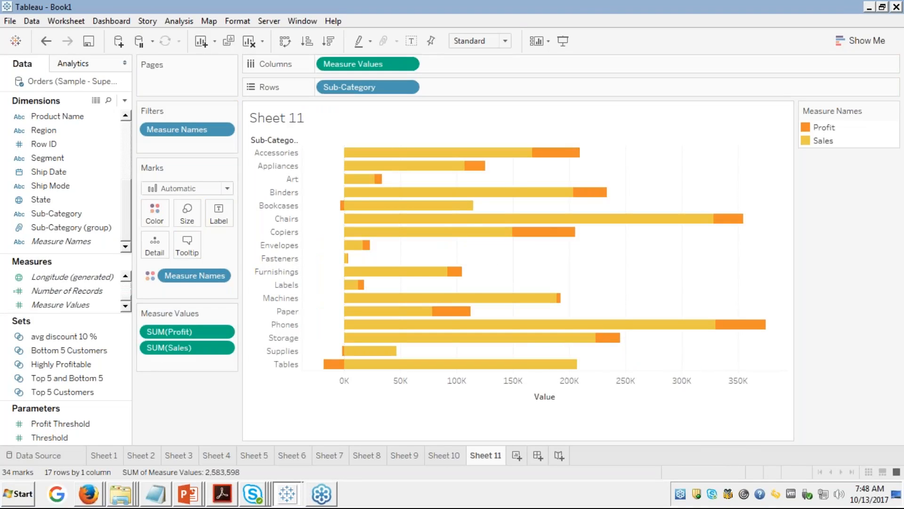
Step: Edit the Marks card colours so Profit is green and Sales is orange, applying and confirming
{"action": "mouse_move", "coordinate": [383, 213]}
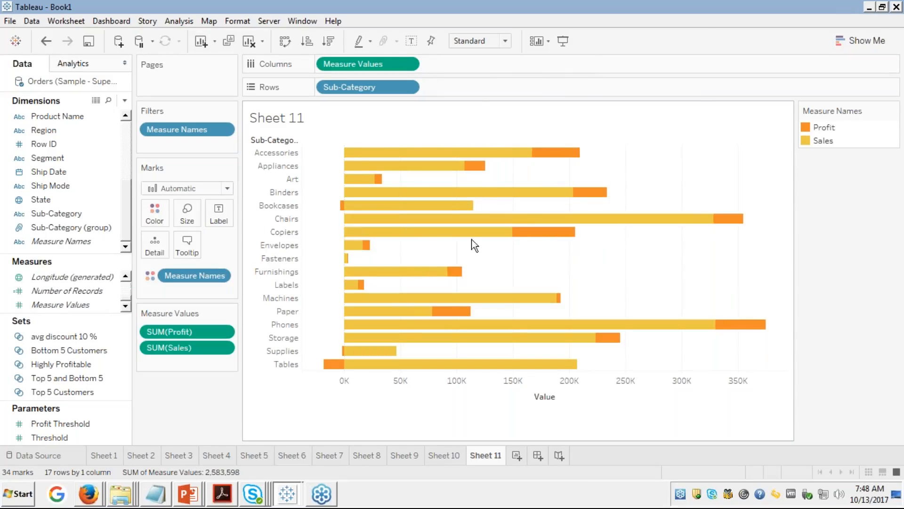
{"action": "left_click", "coordinate": [151, 209]}
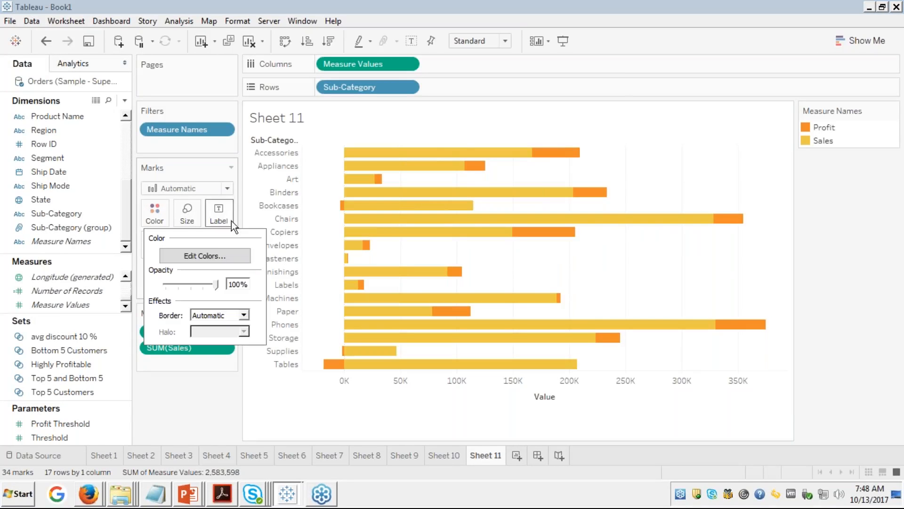
{"action": "left_click", "coordinate": [208, 256]}
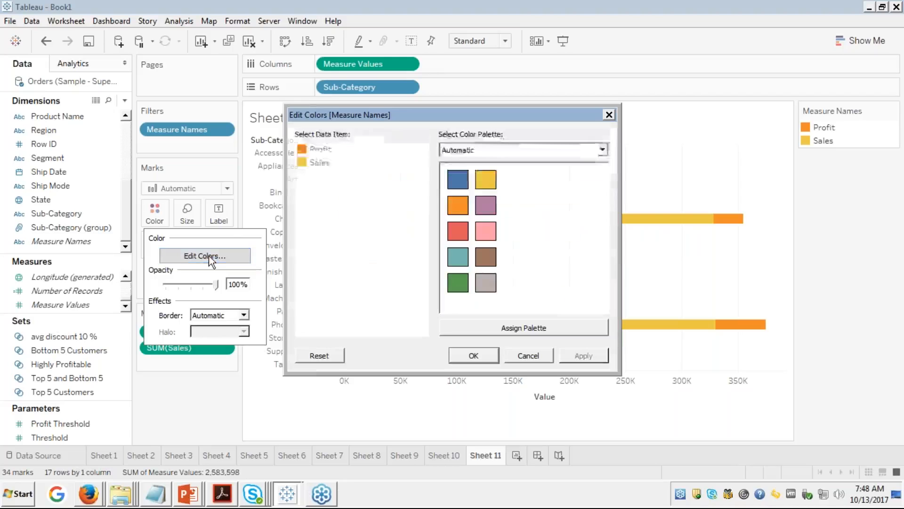
{"action": "left_click", "coordinate": [319, 148]}
{"action": "left_click", "coordinate": [459, 282]}
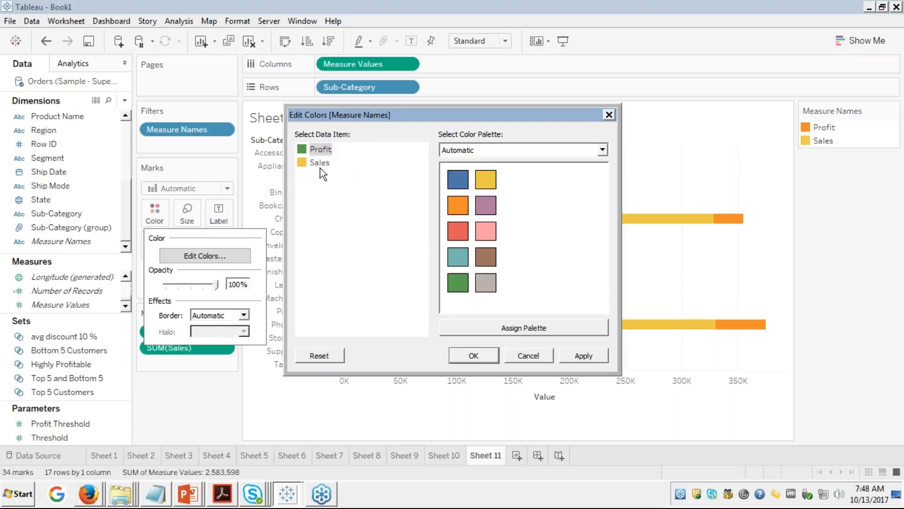
{"action": "left_click", "coordinate": [462, 205]}
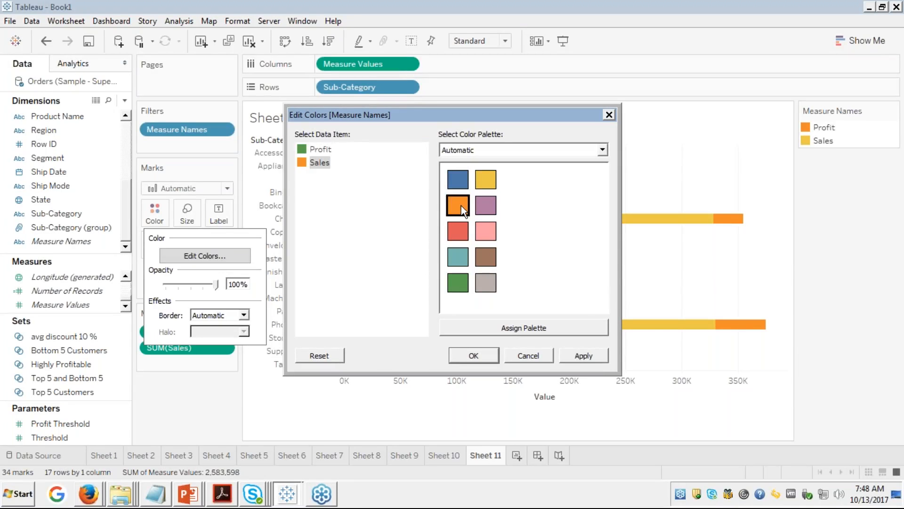
{"action": "left_click", "coordinate": [577, 352]}
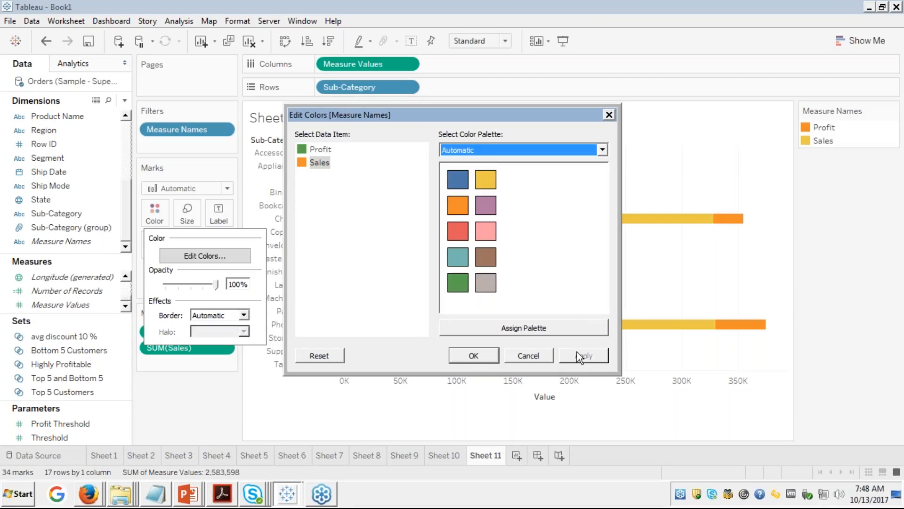
{"action": "left_click", "coordinate": [481, 354]}
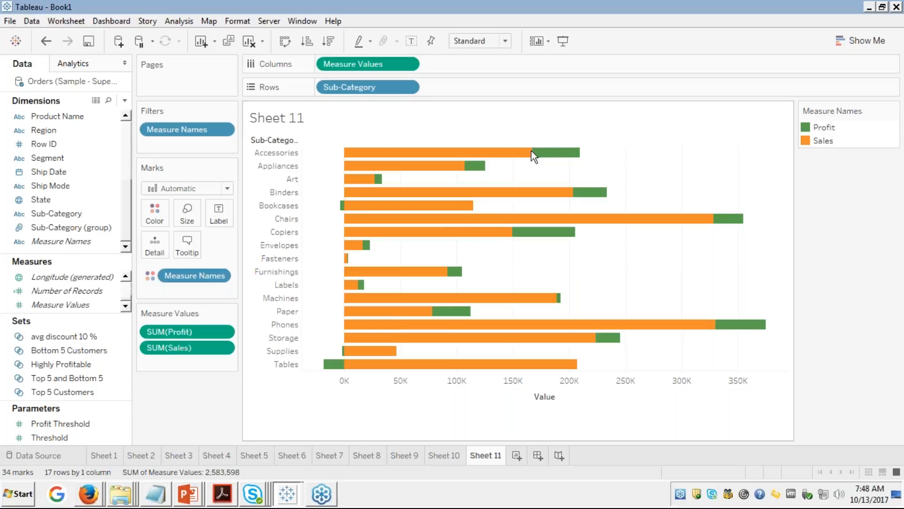
{"action": "mouse_move", "coordinate": [353, 206]}
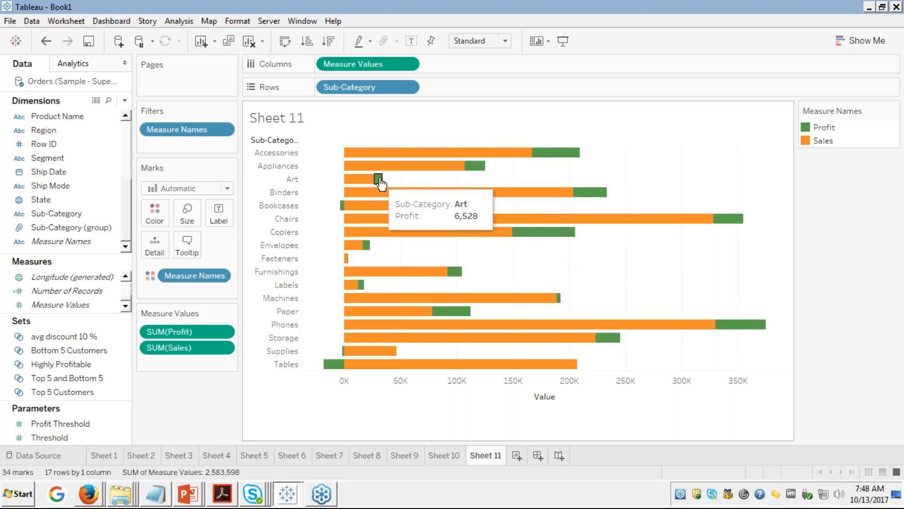
{"action": "mouse_move", "coordinate": [474, 168]}
{"action": "mouse_move", "coordinate": [572, 153]}
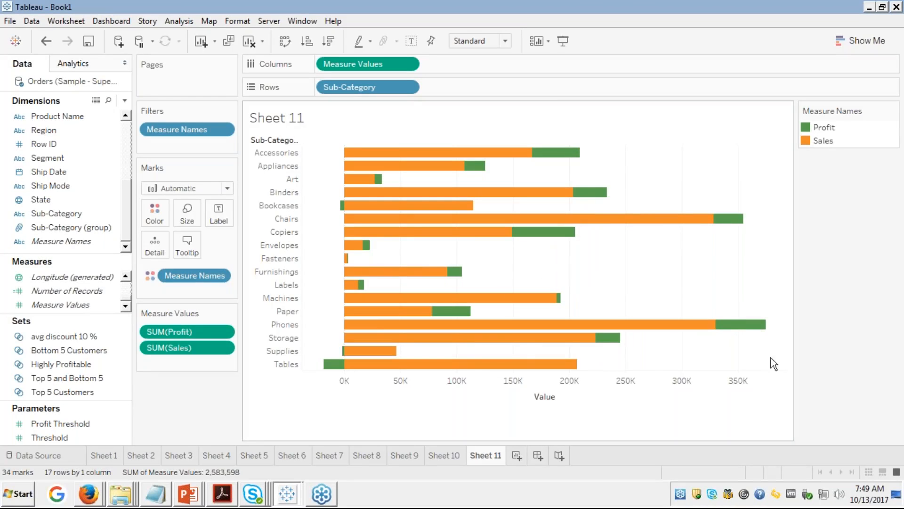
{"action": "mouse_move", "coordinate": [361, 281]}
{"action": "mouse_move", "coordinate": [409, 231]}
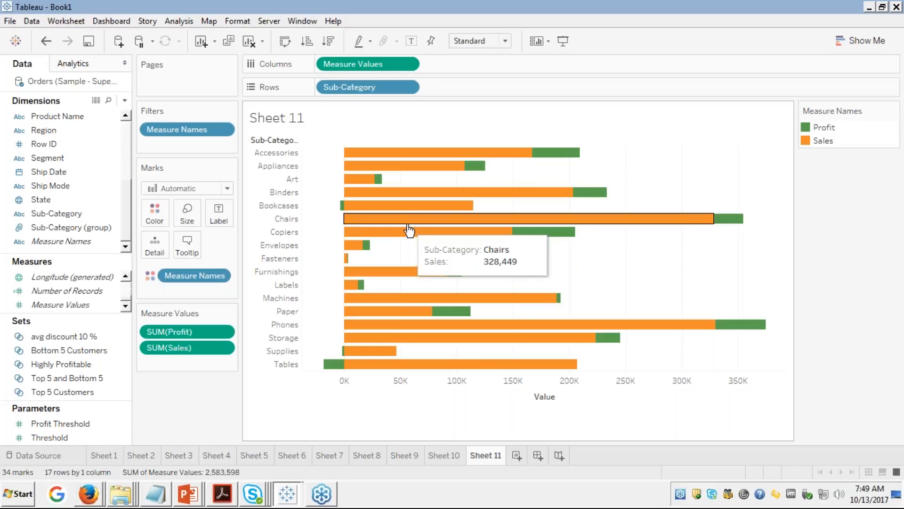
{"action": "mouse_move", "coordinate": [52, 350]}
{"action": "left_mouse_down"}
{"action": "mouse_move", "coordinate": [47, 362]}
{"action": "mouse_move", "coordinate": [70, 202]}
{"action": "mouse_move", "coordinate": [59, 357]}
{"action": "left_mouse_up"}
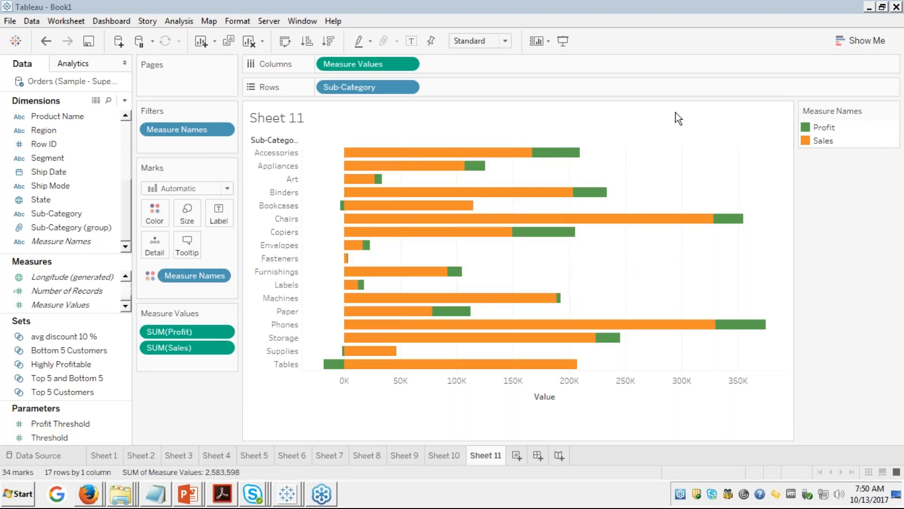
{"action": "left_click", "coordinate": [90, 496]}
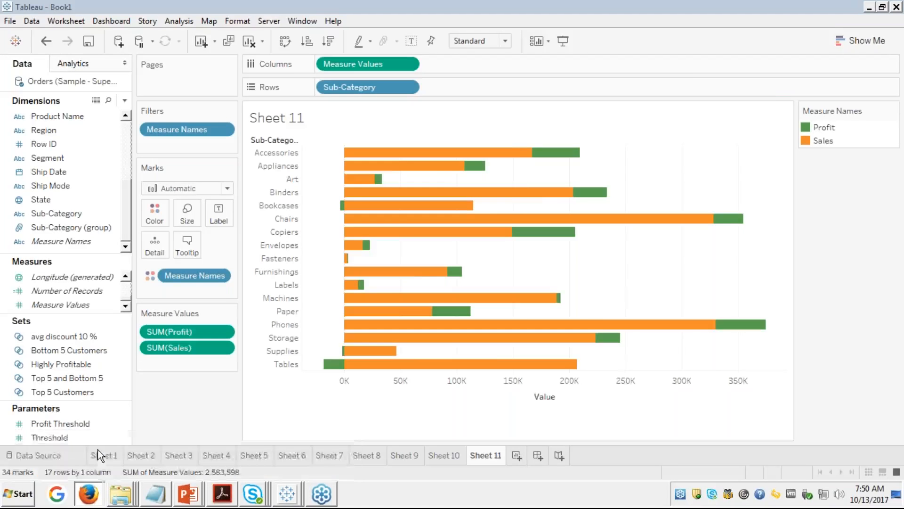
Step: In the Edureka window, view the Sets - Problem II slide full screen, then close the presentation viewer
{"action": "left_click", "coordinate": [98, 449]}
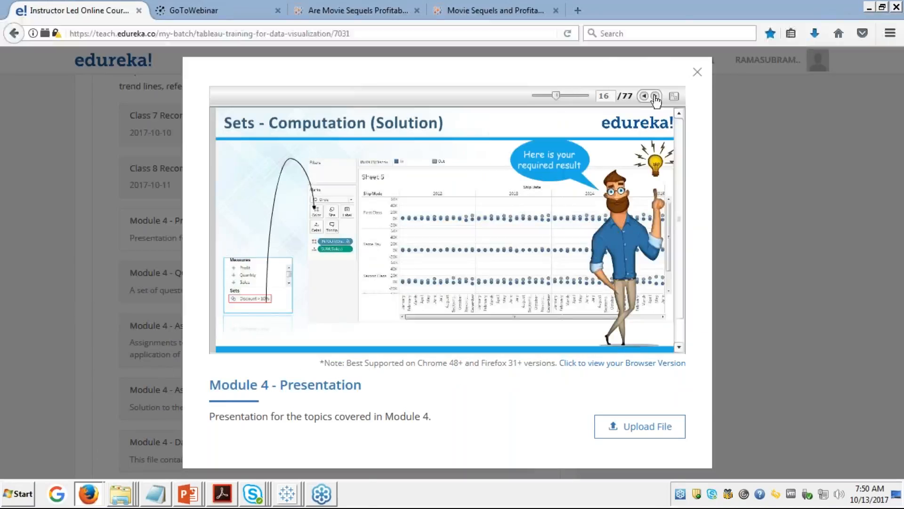
{"action": "left_click", "coordinate": [675, 96]}
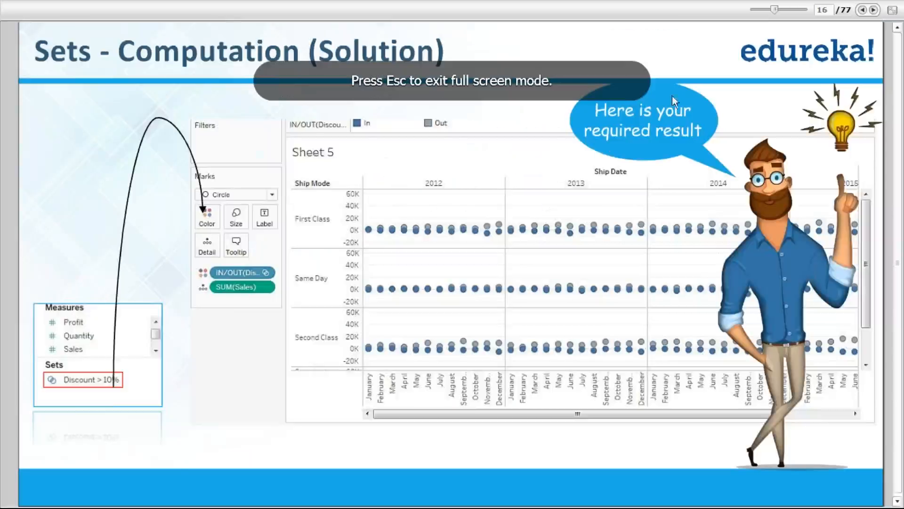
{"action": "left_click", "coordinate": [873, 10]}
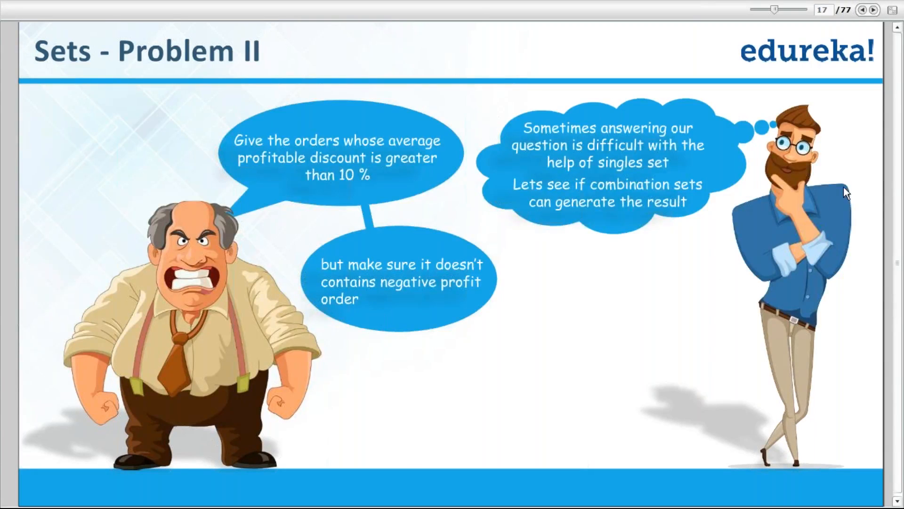
{"action": "key", "text": "Escape"}
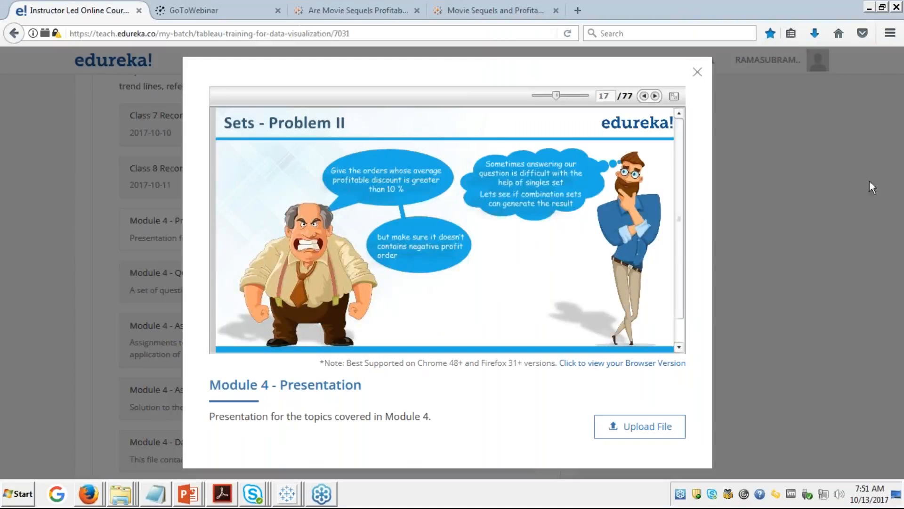
{"action": "left_click", "coordinate": [891, 188]}
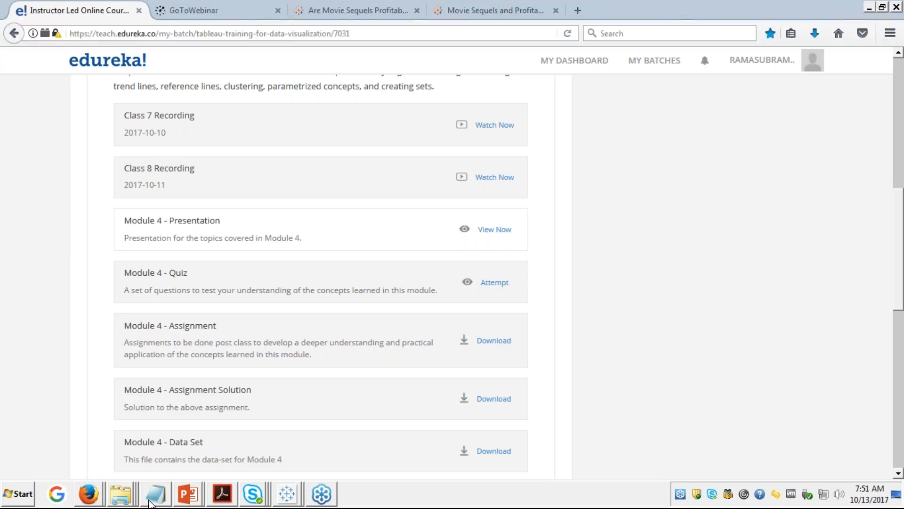
Step: Bring the Edureka course window forward and open Module 4 - Presentation at its Course Outline slide
{"action": "left_click", "coordinate": [92, 496]}
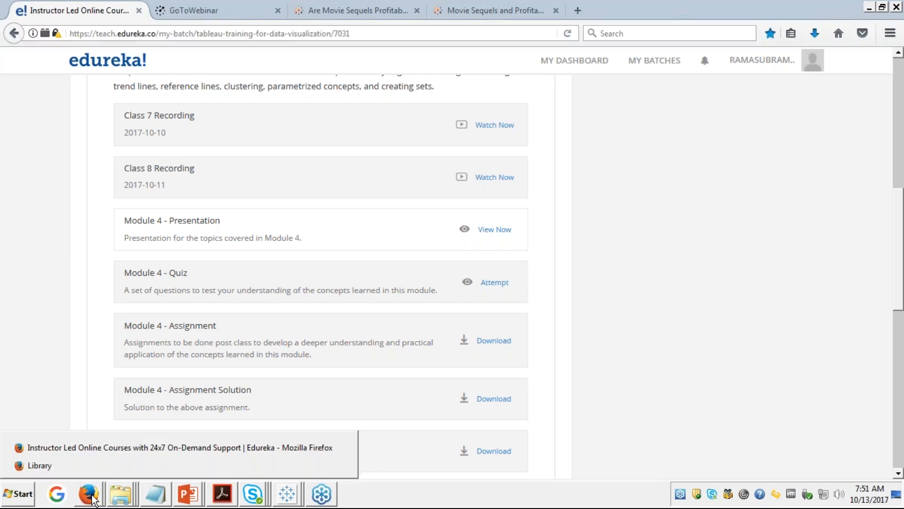
{"action": "left_click", "coordinate": [94, 447]}
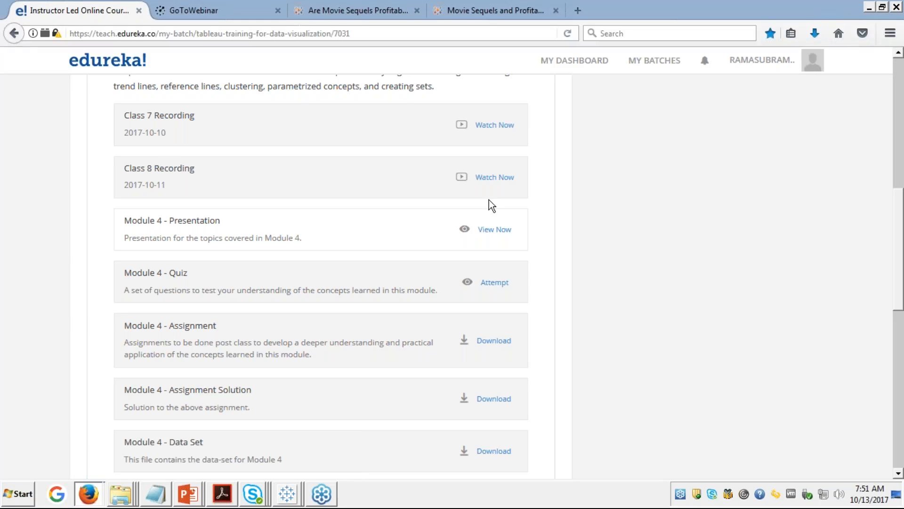
{"action": "left_click", "coordinate": [91, 495]}
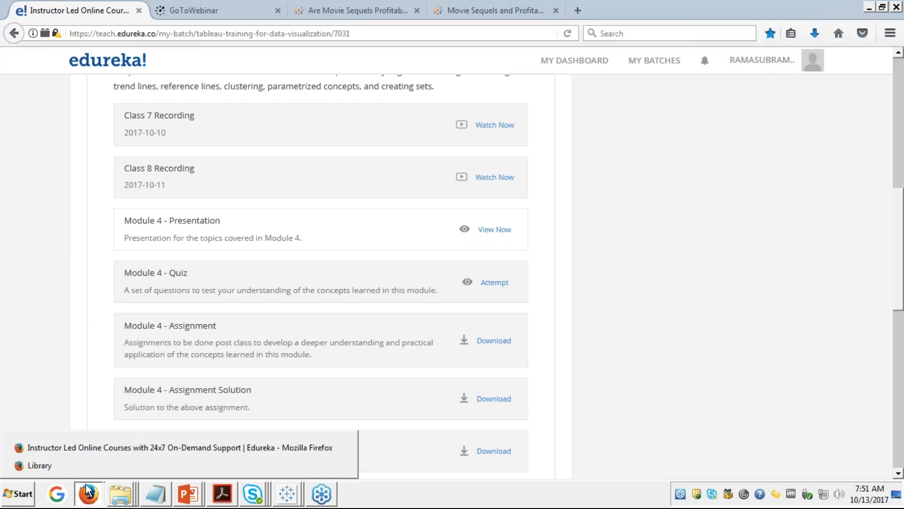
{"action": "left_click", "coordinate": [92, 447]}
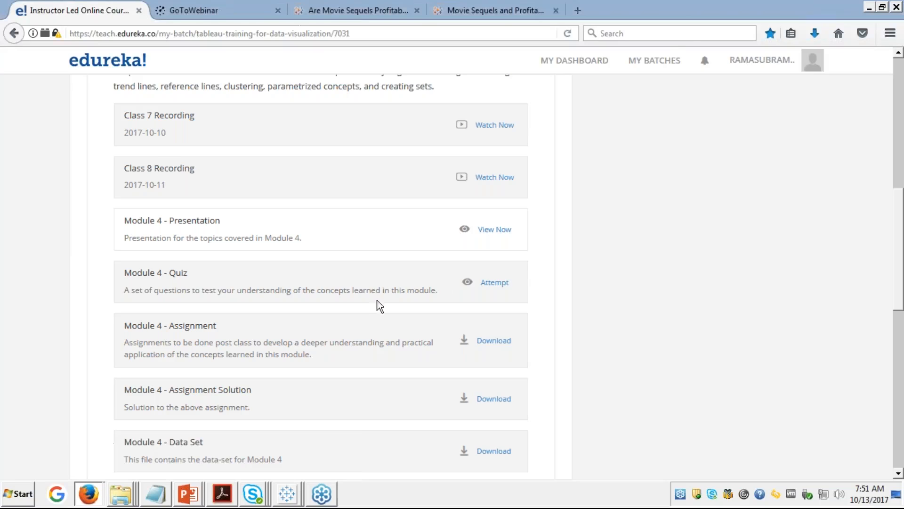
{"action": "left_click", "coordinate": [490, 230]}
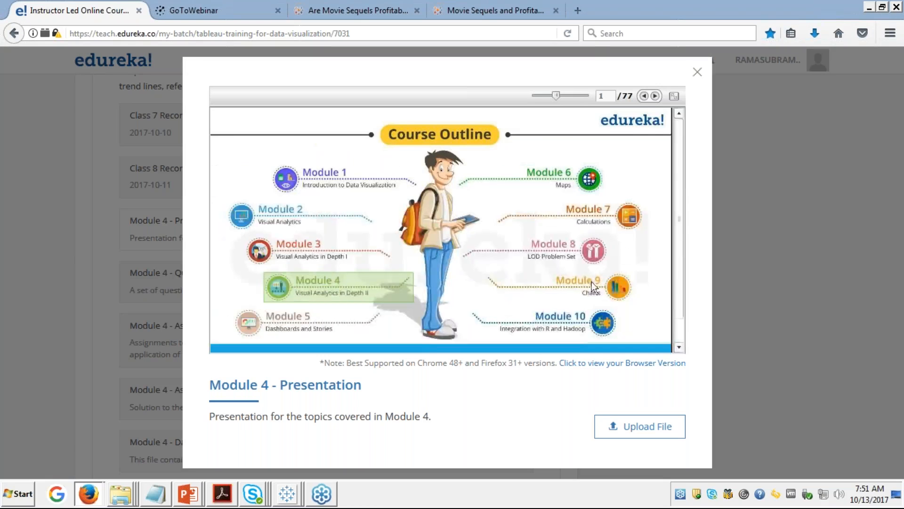
Step: Page forward to slide 17 of 77, Sets - Problem II, and show it full screen
{"action": "left_click", "coordinate": [656, 97]}
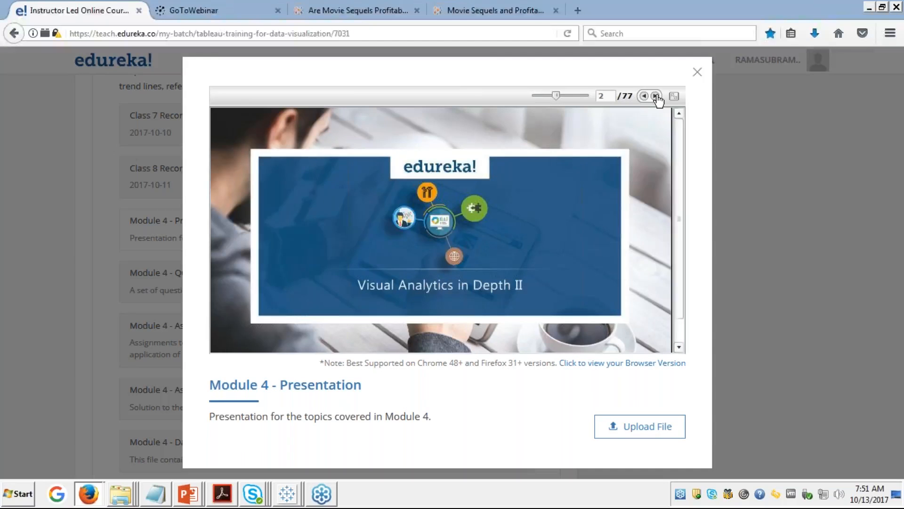
{"action": "left_click", "coordinate": [656, 97]}
{"action": "left_click", "coordinate": [656, 97]}
{"action": "left_click", "coordinate": [656, 96]}
{"action": "left_click", "coordinate": [656, 97]}
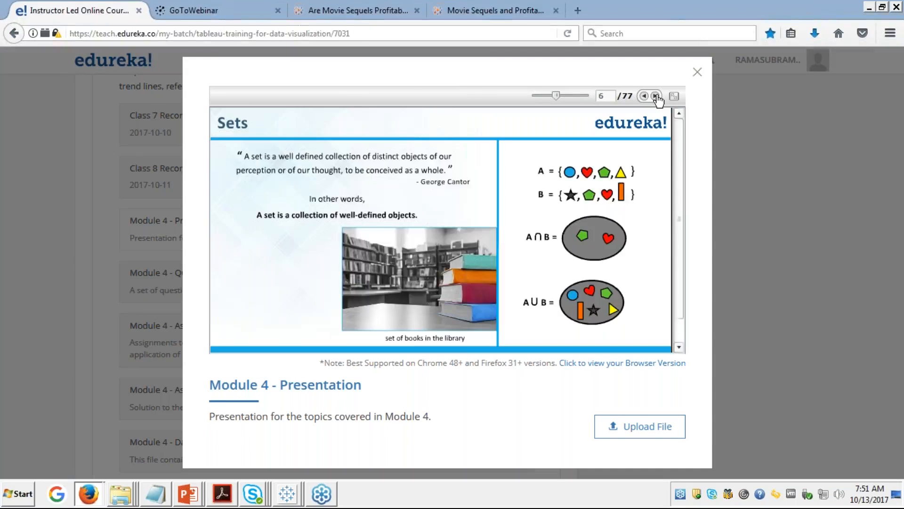
{"action": "left_click", "coordinate": [656, 97]}
{"action": "left_click", "coordinate": [656, 96]}
{"action": "left_click", "coordinate": [656, 97]}
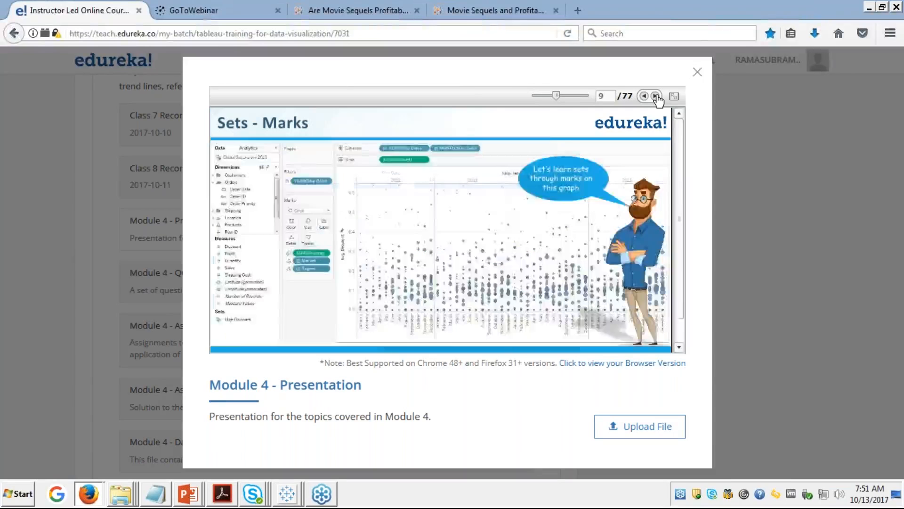
{"action": "left_click", "coordinate": [656, 97]}
{"action": "left_click", "coordinate": [656, 97]}
{"action": "left_click", "coordinate": [656, 97]}
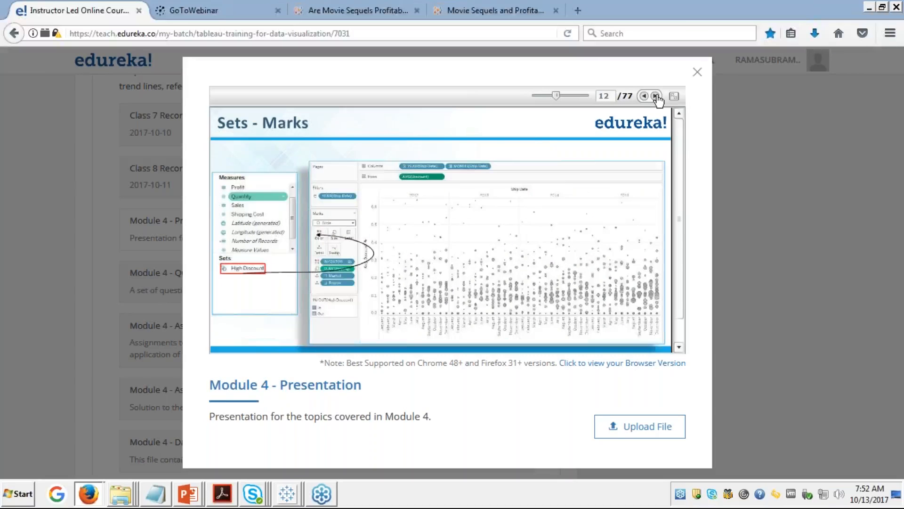
{"action": "left_click", "coordinate": [656, 96]}
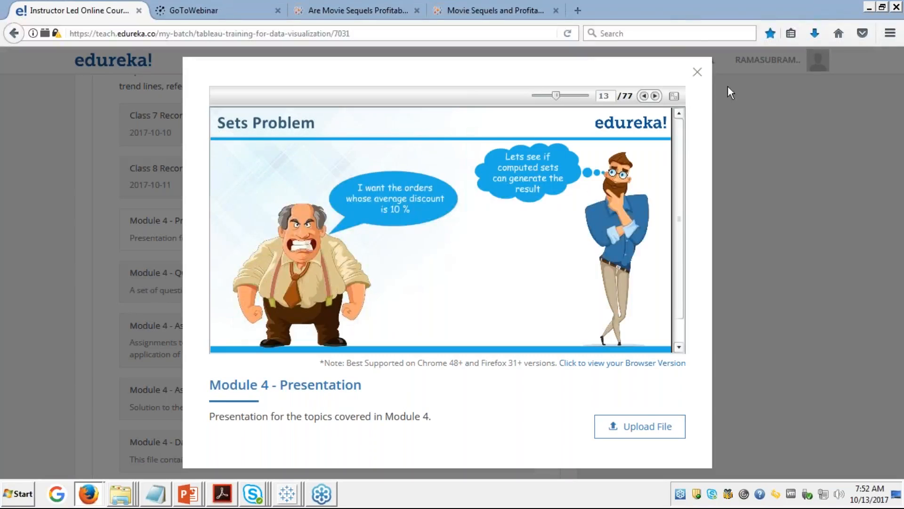
{"action": "left_click", "coordinate": [656, 97]}
{"action": "left_click", "coordinate": [656, 96]}
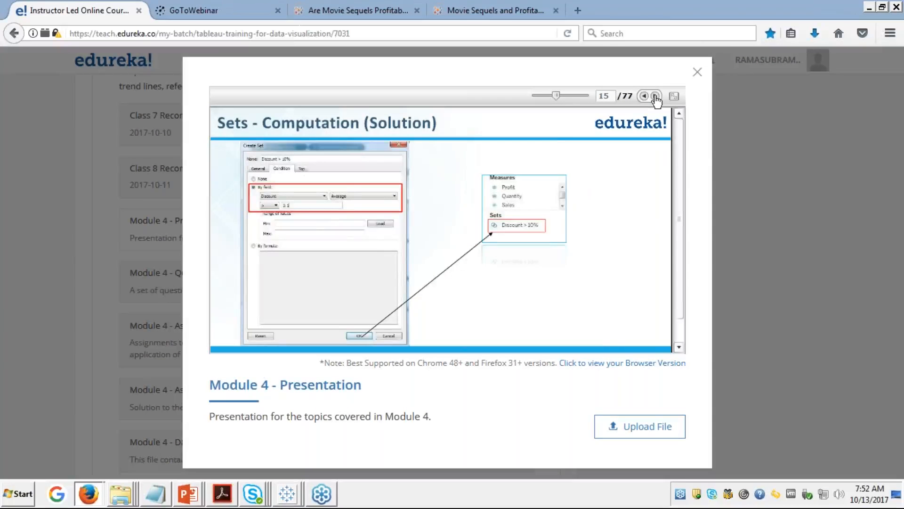
{"action": "left_click", "coordinate": [656, 96]}
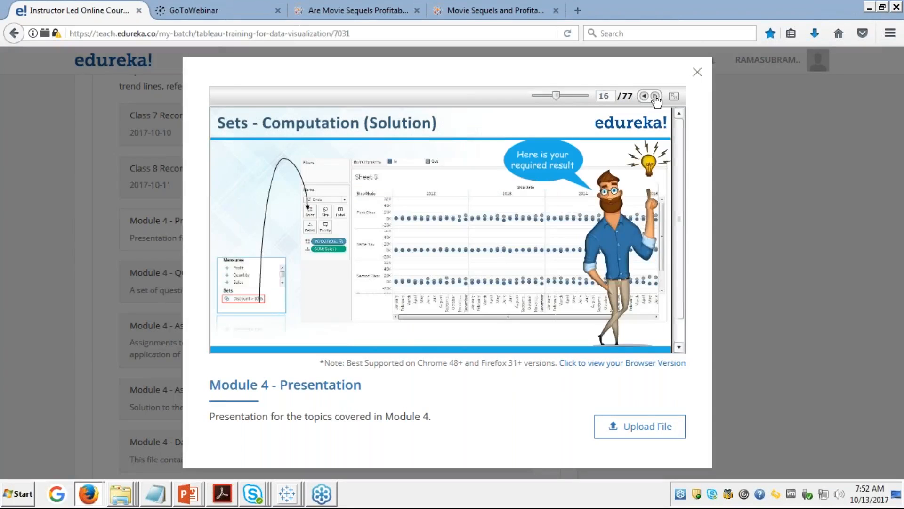
{"action": "left_click", "coordinate": [655, 96]}
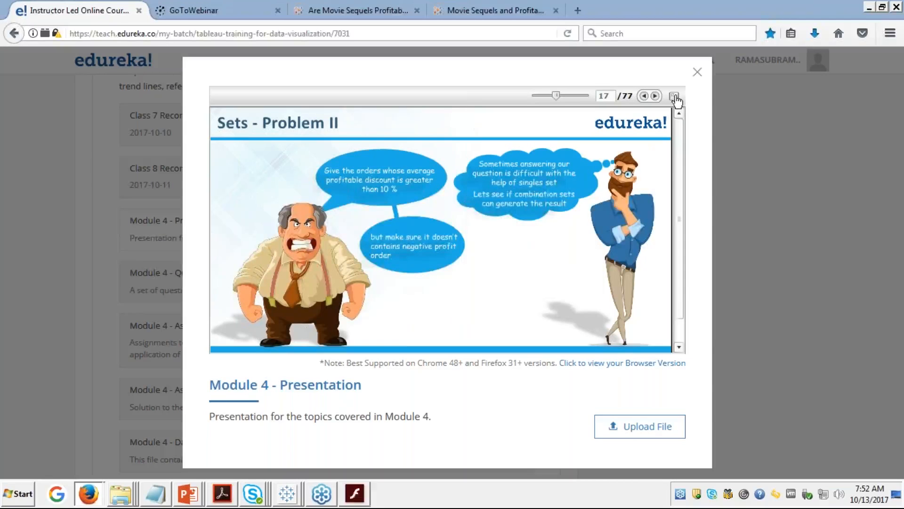
{"action": "left_click", "coordinate": [675, 96]}
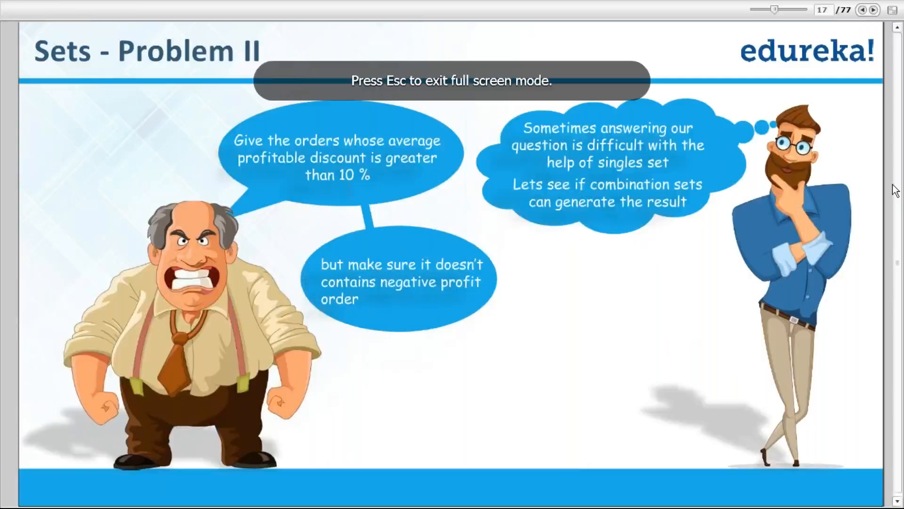
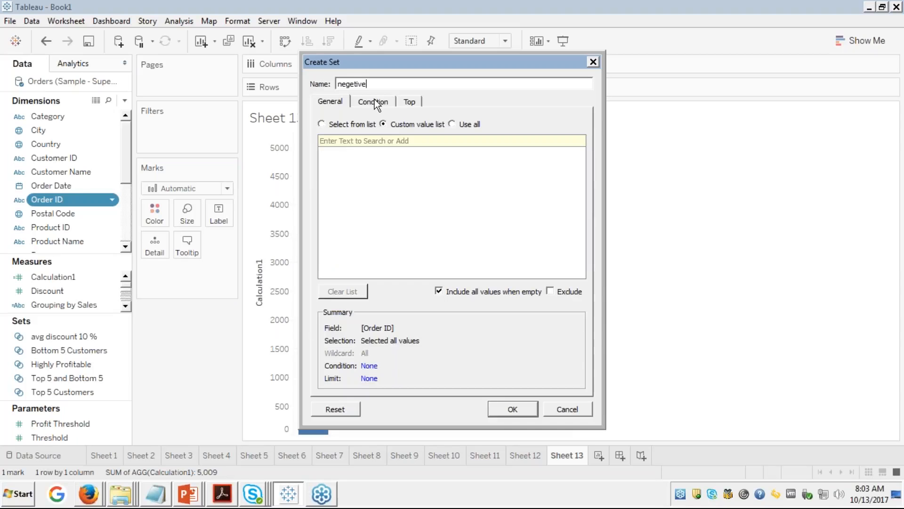
Step: Name the set 'negetive profits' and limit it to members whose Sum of Profit is less than 0
{"action": "type", "text": "profits"}
{"action": "left_click", "coordinate": [365, 103]}
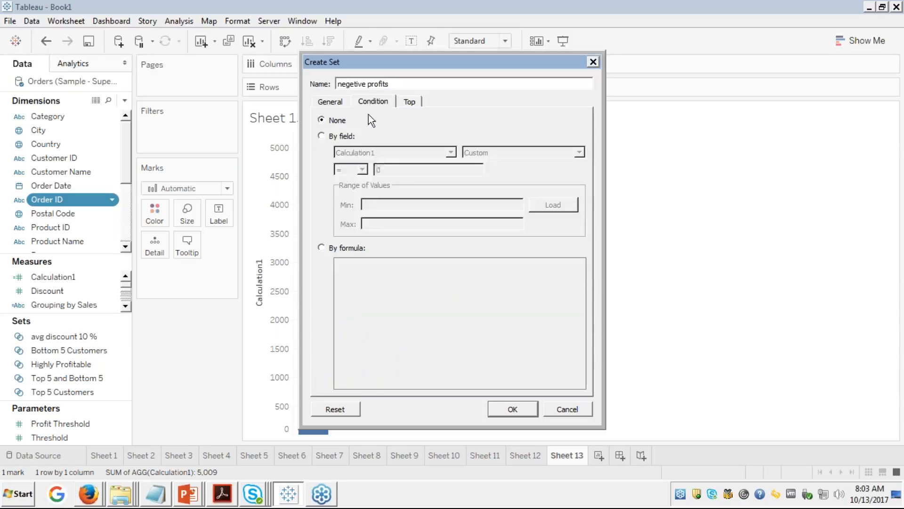
{"action": "left_click", "coordinate": [321, 136]}
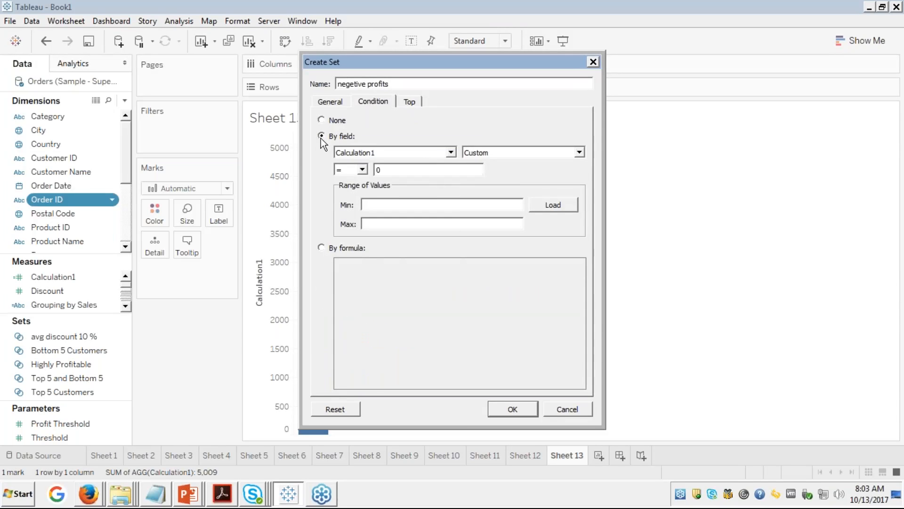
{"action": "left_click", "coordinate": [451, 153]}
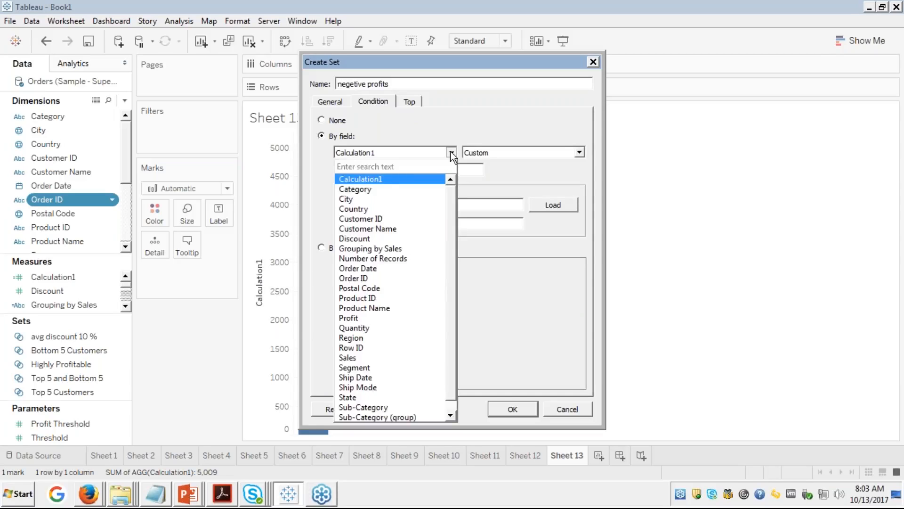
{"action": "type", "text": "pr"}
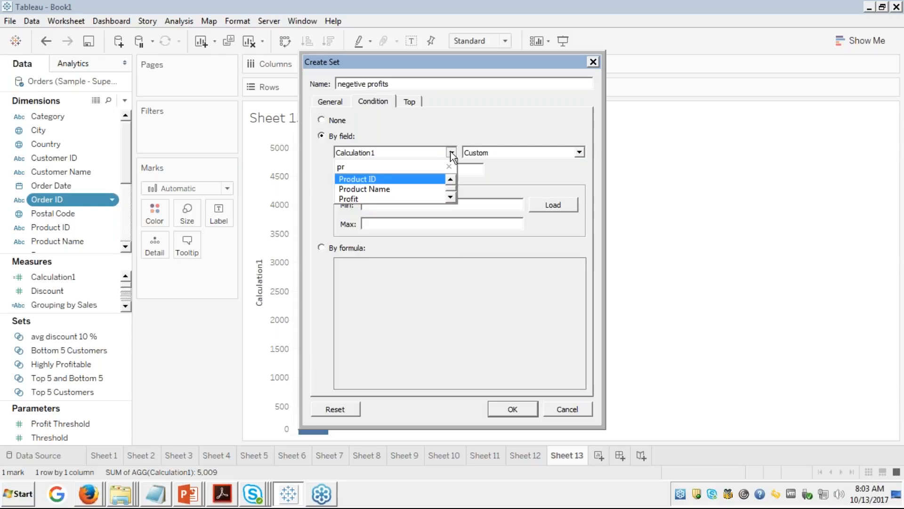
{"action": "left_click", "coordinate": [366, 198]}
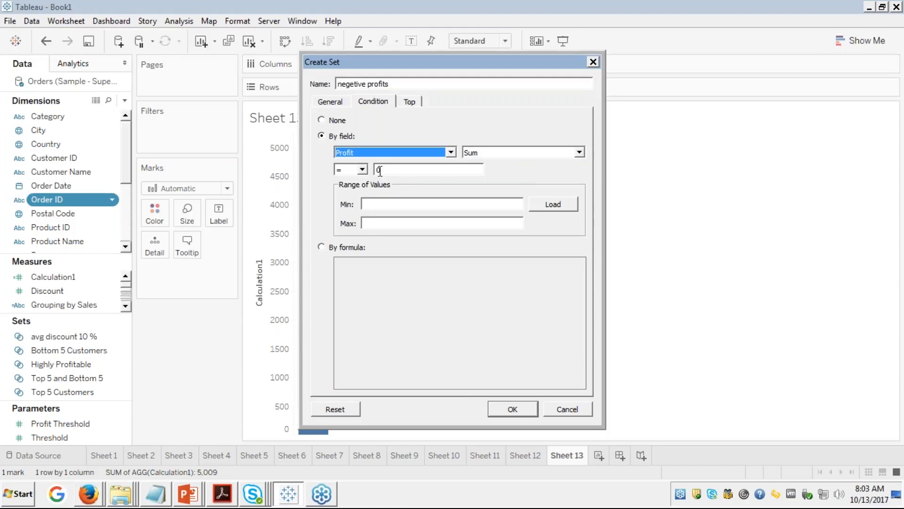
{"action": "left_click", "coordinate": [363, 169]}
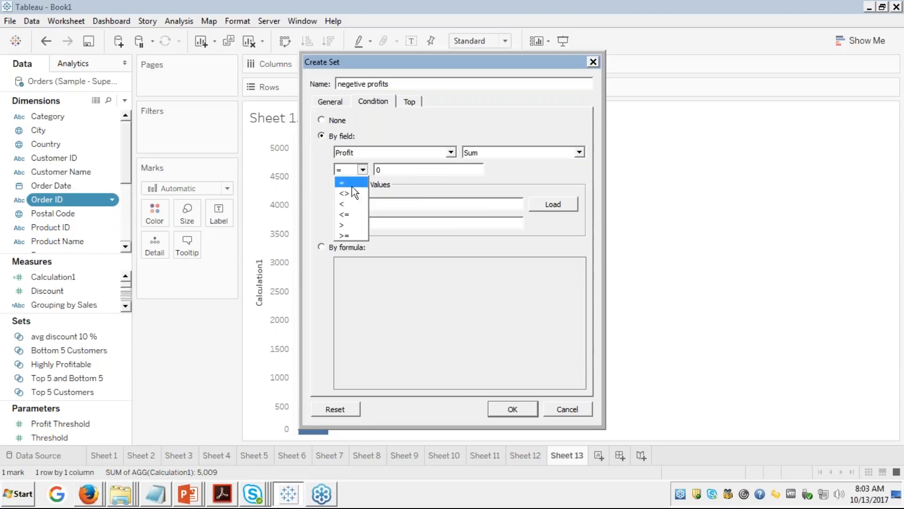
{"action": "left_click", "coordinate": [341, 204]}
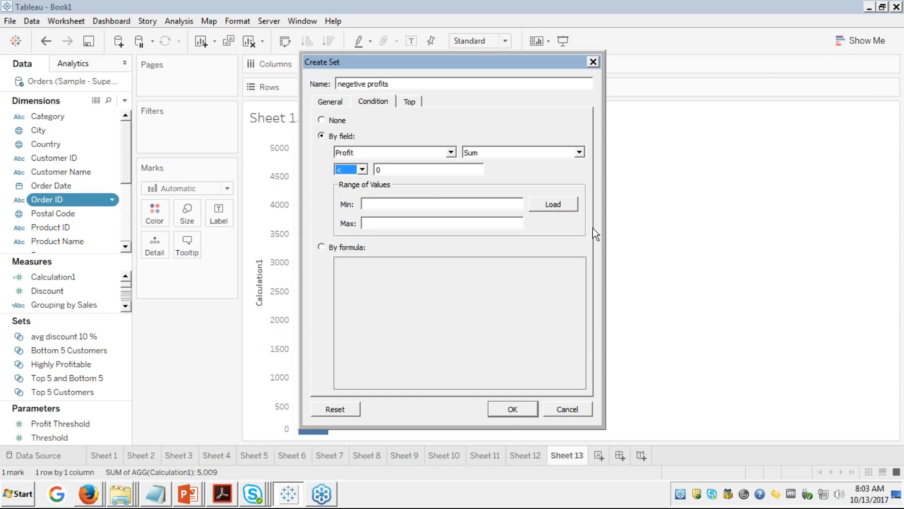
{"action": "left_click", "coordinate": [896, 188]}
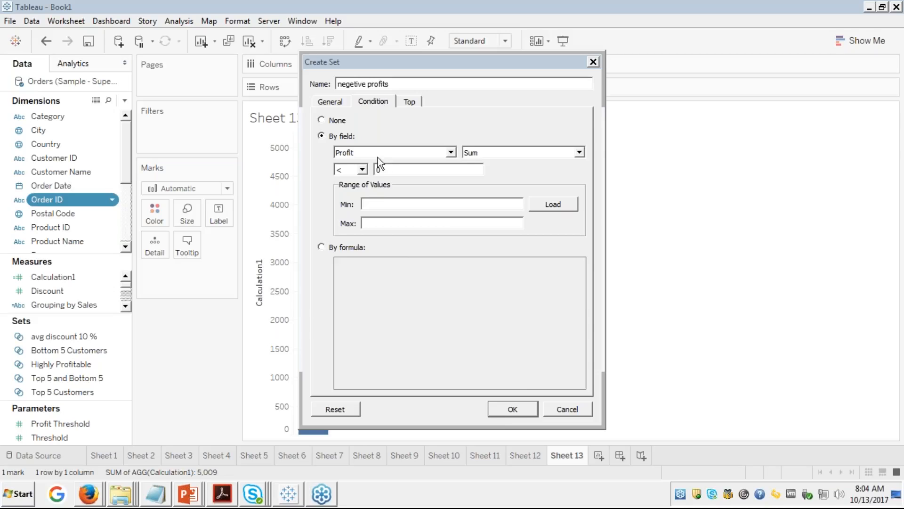
{"action": "left_click", "coordinate": [516, 408]}
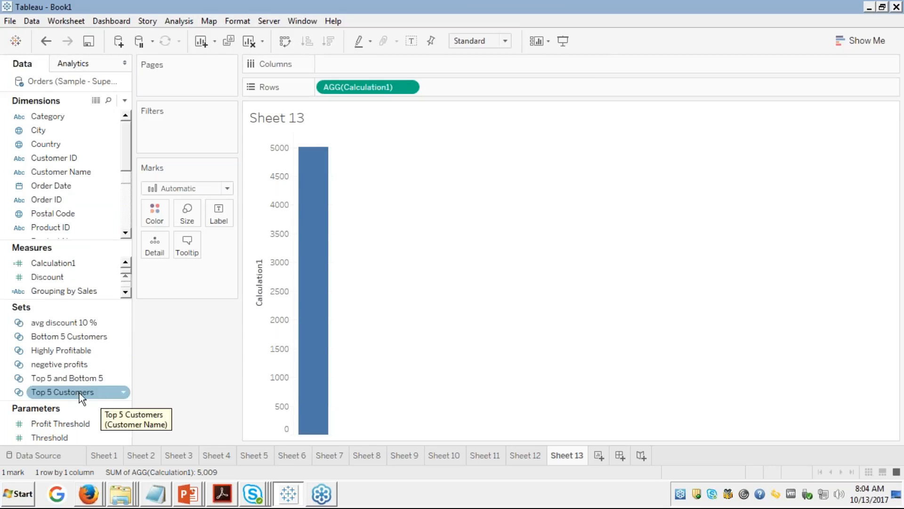
Step: Combine avg discount 10 % with negetive profits as 'no neg profits', keeping the first set's members except shared ones
{"action": "right_click", "coordinate": [45, 324]}
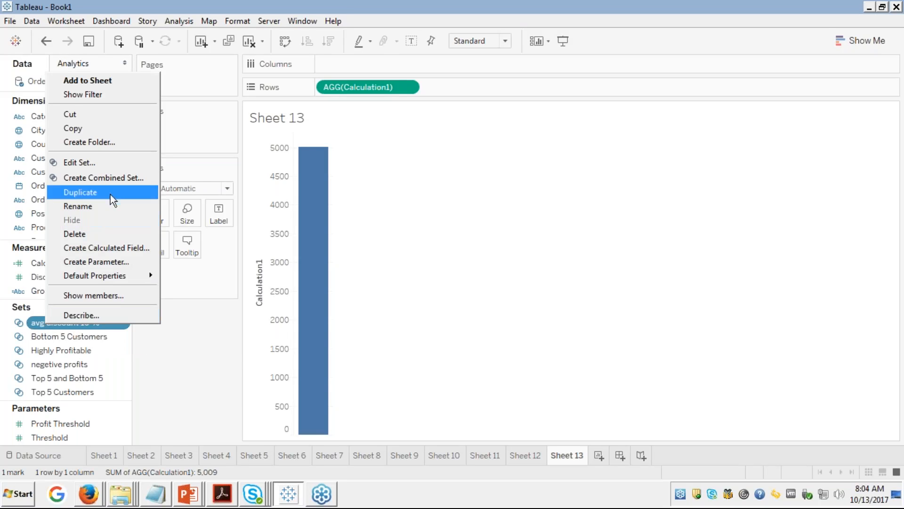
{"action": "left_click", "coordinate": [112, 178]}
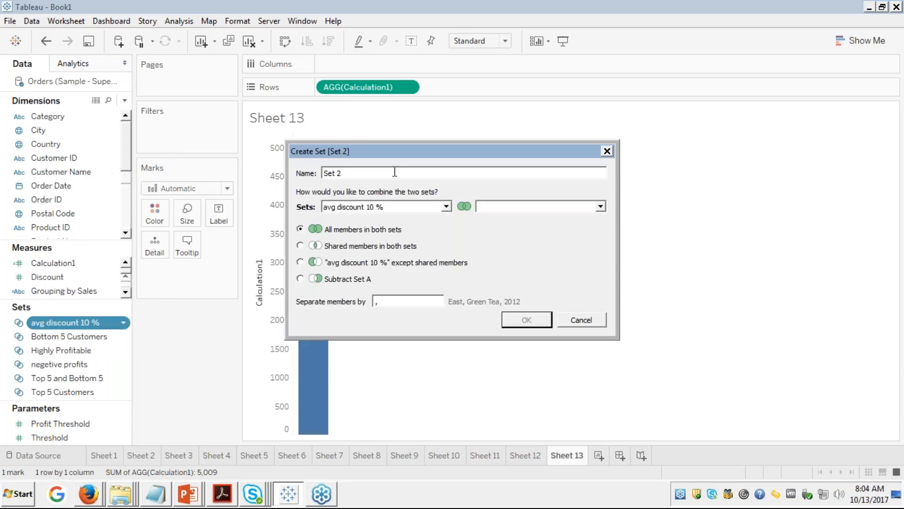
{"action": "key", "text": "BackSpace"}
{"action": "key", "text": "BackSpace"}
{"action": "key", "text": "BackSpace"}
{"action": "key", "text": "BackSpace"}
{"action": "key", "text": "BackSpace"}
{"action": "type", "text": "no neg profits"}
{"action": "left_click", "coordinate": [601, 207]}
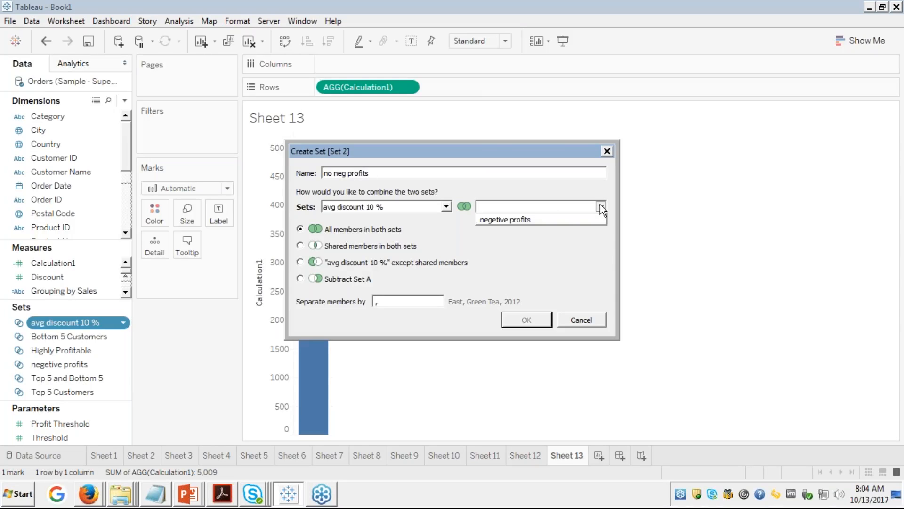
{"action": "left_click", "coordinate": [537, 220]}
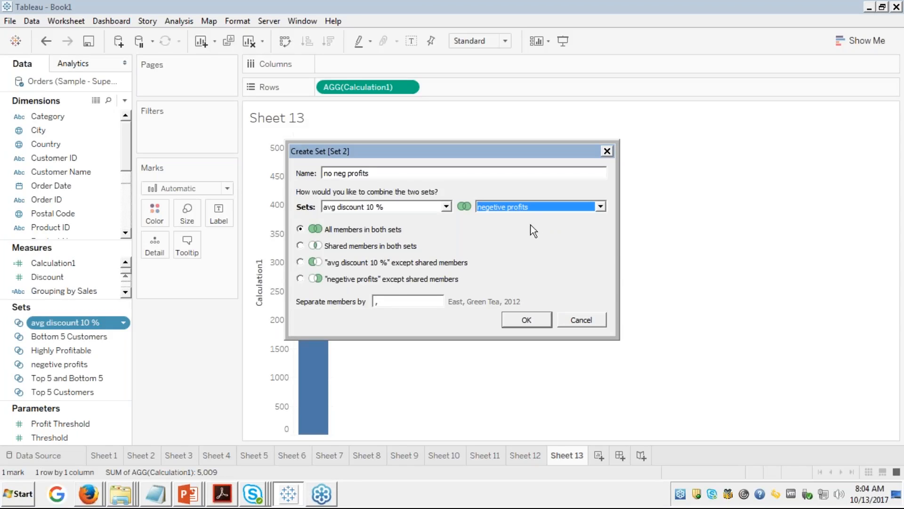
{"action": "left_click", "coordinate": [300, 262]}
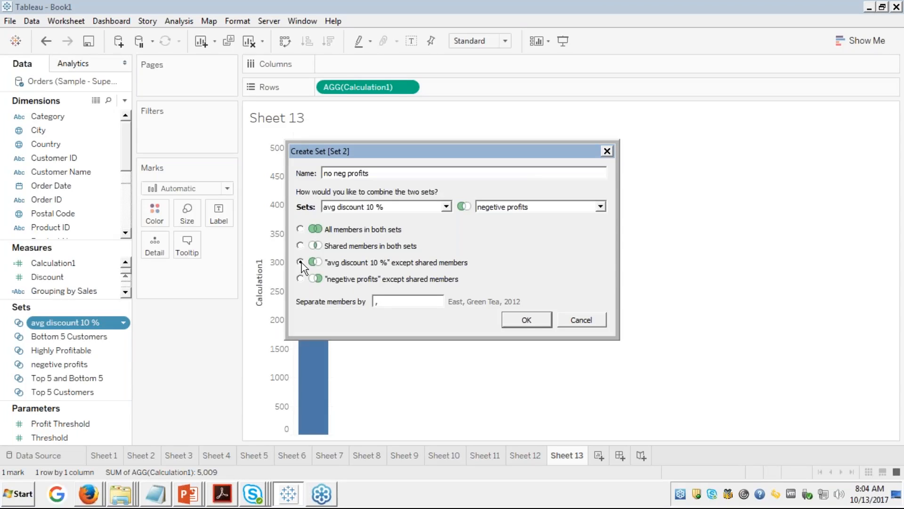
{"action": "left_click", "coordinate": [300, 262]}
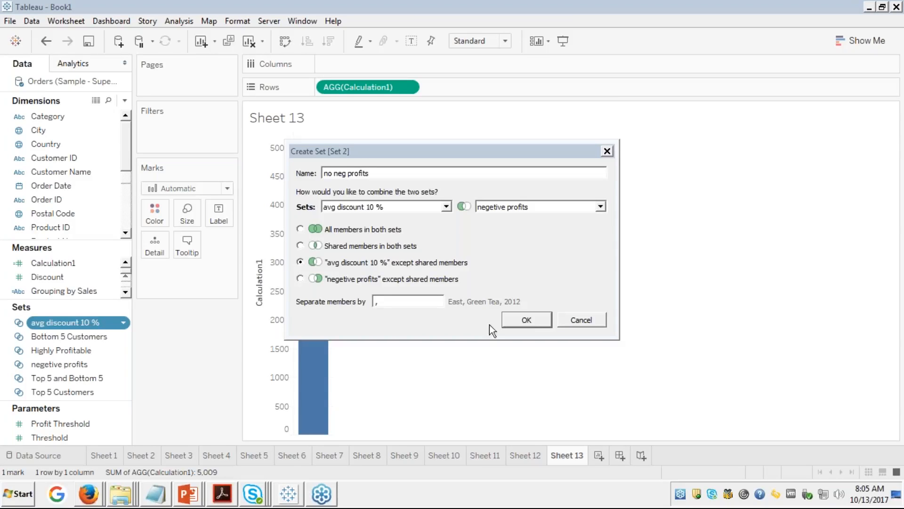
{"action": "left_click", "coordinate": [528, 319]}
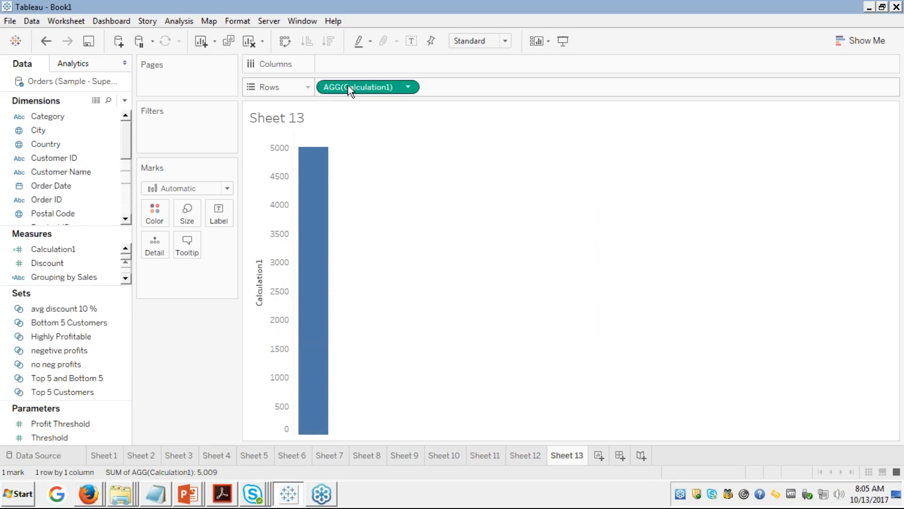
Step: Replace Calculation1 with Customer Name and SUM(Profit), then filter the table by negetive profits to 573 rows
{"action": "left_click_drag", "start_coordinate": [349, 85], "coordinate": [66, 158]}
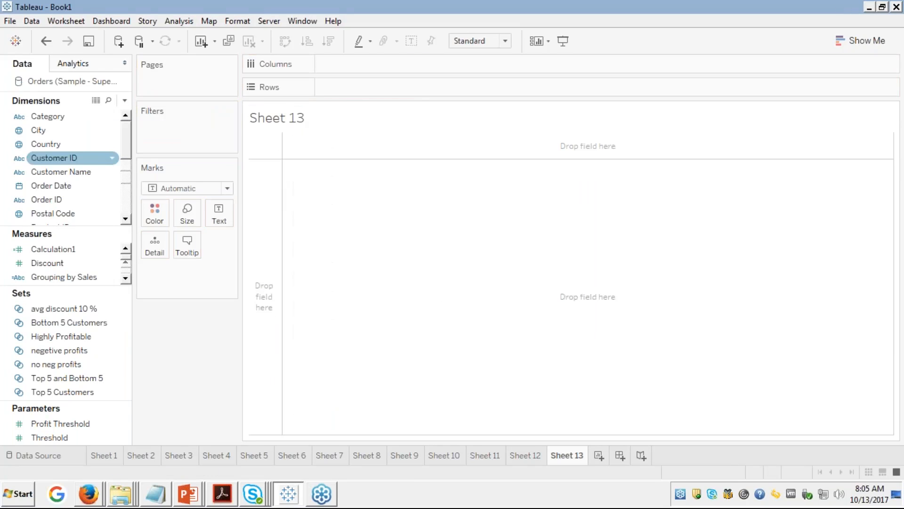
{"action": "double_click", "coordinate": [86, 172]}
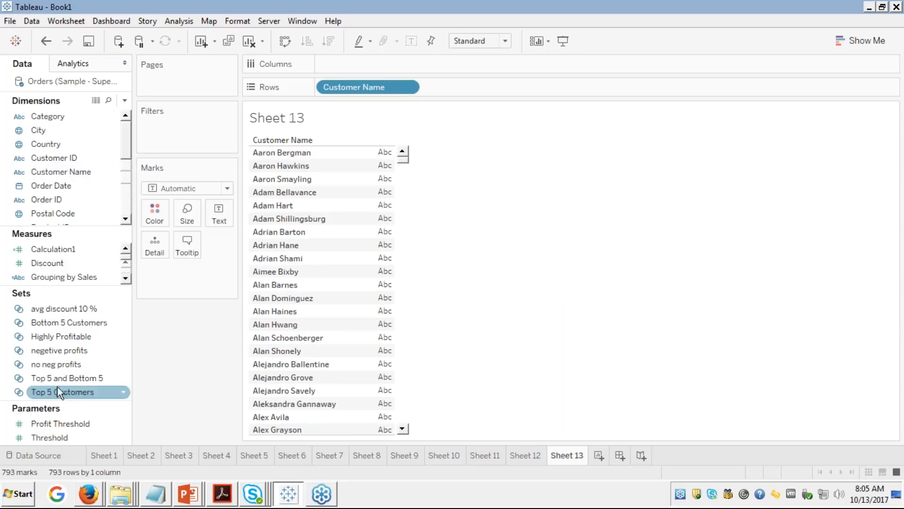
{"action": "left_click", "coordinate": [127, 278]}
{"action": "left_click", "coordinate": [126, 277]}
{"action": "left_click", "coordinate": [127, 277]}
{"action": "left_click", "coordinate": [126, 278]}
{"action": "left_click", "coordinate": [126, 278]}
{"action": "left_click", "coordinate": [126, 278]}
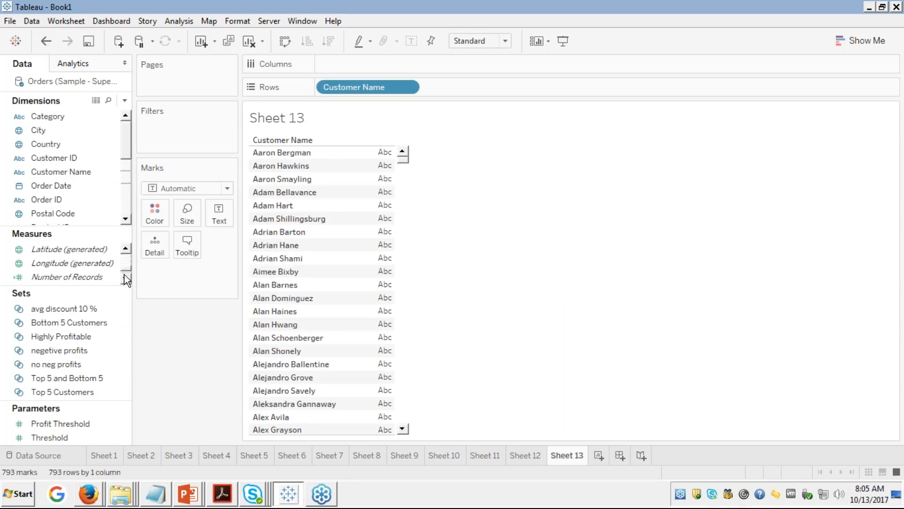
{"action": "left_click", "coordinate": [126, 248]}
{"action": "left_click", "coordinate": [126, 249]}
{"action": "double_click", "coordinate": [45, 248]}
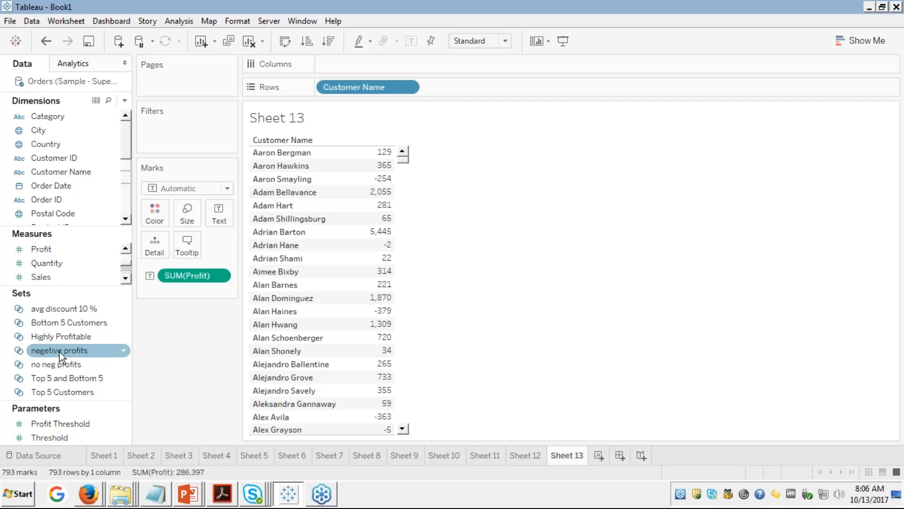
{"action": "left_click_drag", "start_coordinate": [60, 352], "coordinate": [171, 130]}
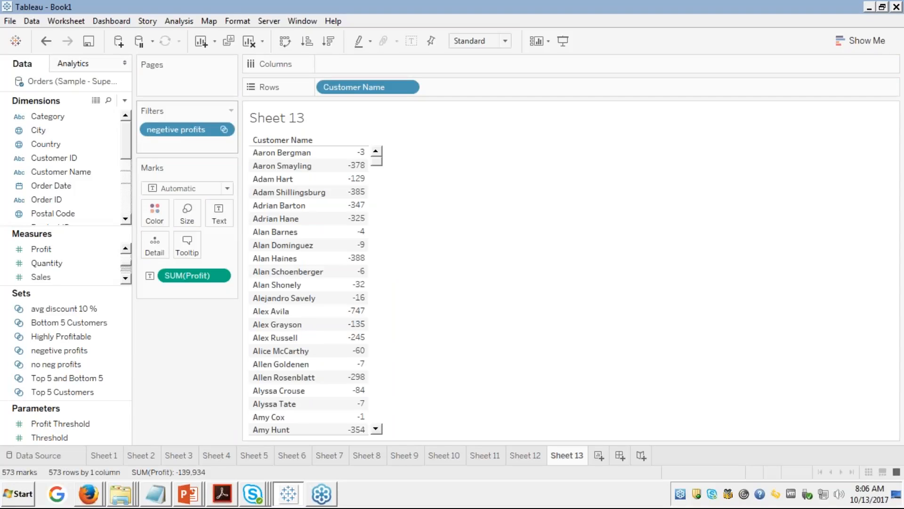
{"action": "left_click", "coordinate": [180, 131]}
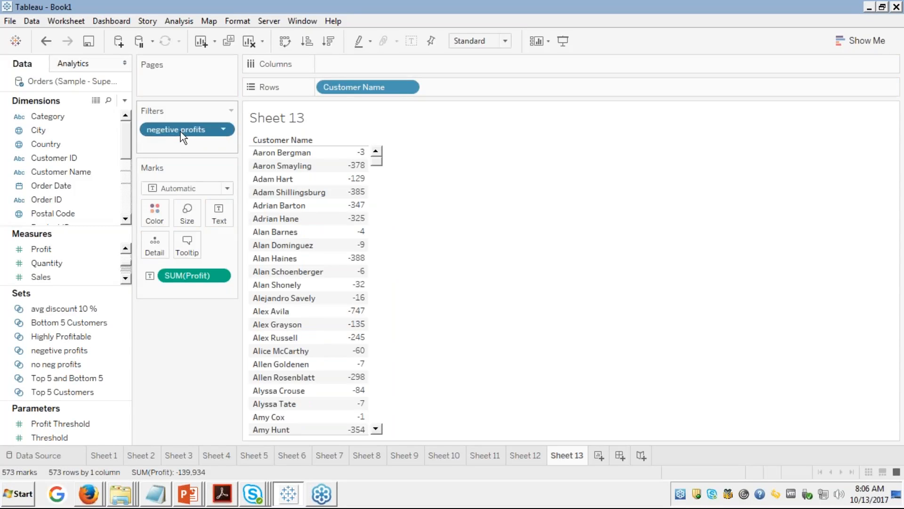
{"action": "left_click_drag", "start_coordinate": [175, 131], "coordinate": [178, 136]}
{"action": "left_click_drag", "start_coordinate": [63, 223], "coordinate": [87, 295]}
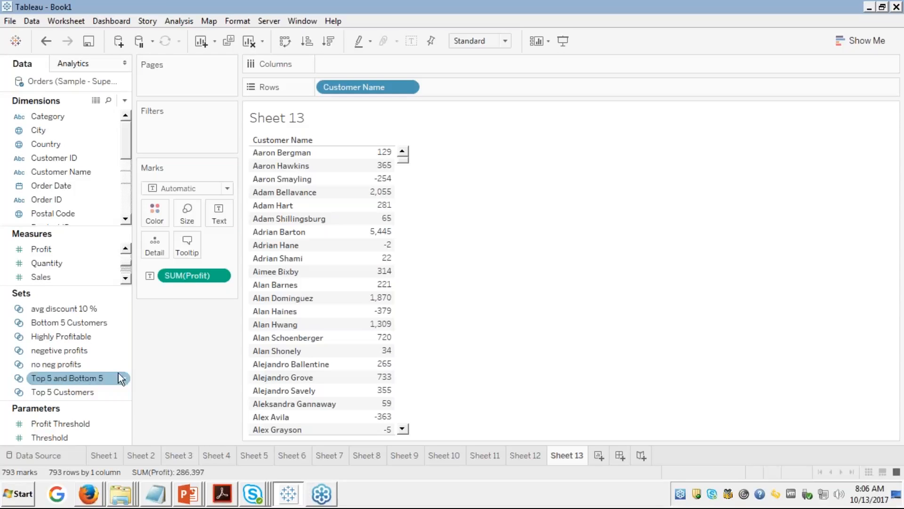
{"action": "left_click_drag", "start_coordinate": [66, 363], "coordinate": [197, 123]}
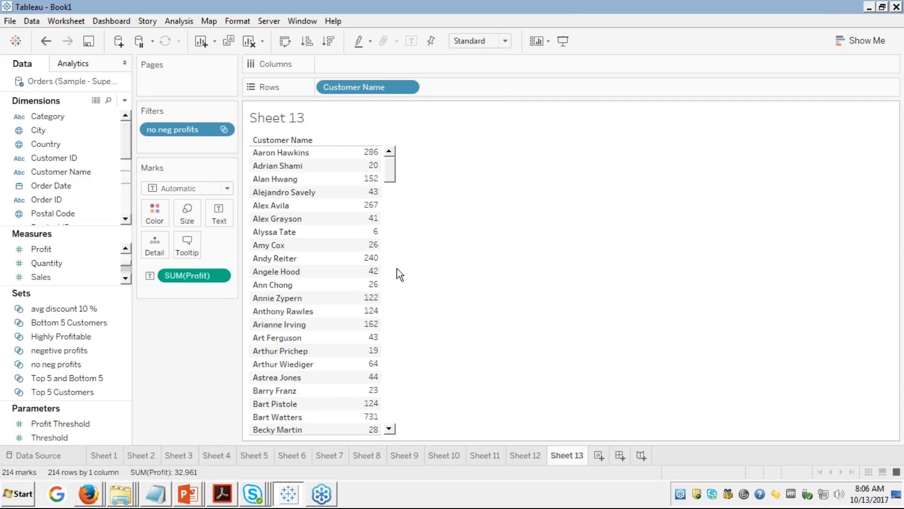
{"action": "left_click", "coordinate": [392, 214]}
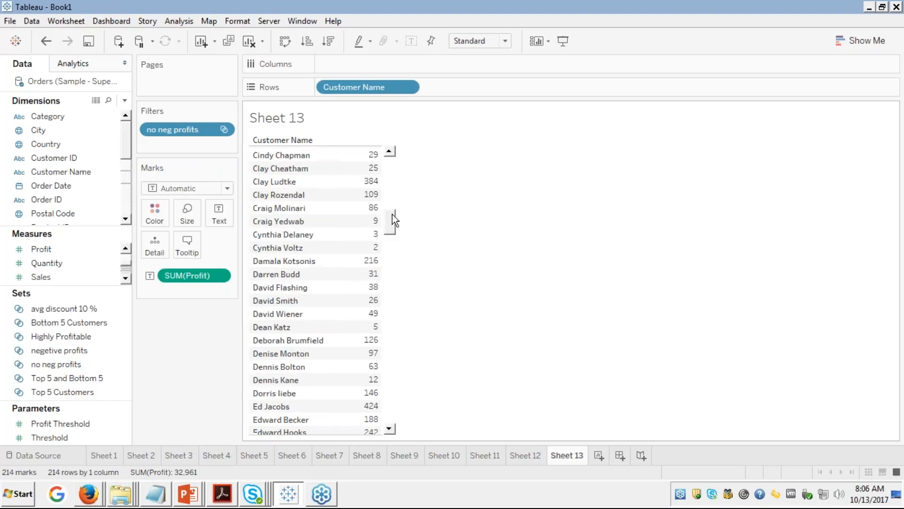
{"action": "left_click", "coordinate": [391, 273]}
{"action": "left_click", "coordinate": [386, 292]}
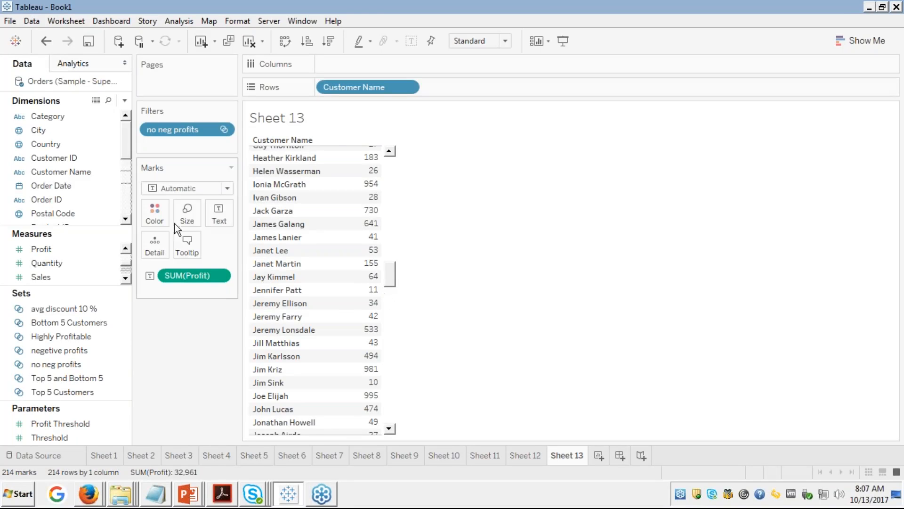
{"action": "left_click_drag", "start_coordinate": [75, 245], "coordinate": [304, 264]}
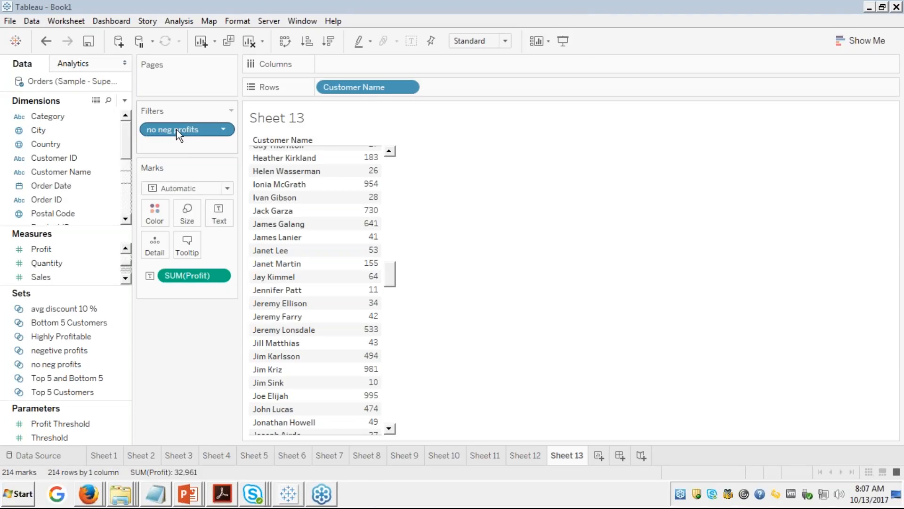
{"action": "left_click_drag", "start_coordinate": [177, 129], "coordinate": [78, 308]}
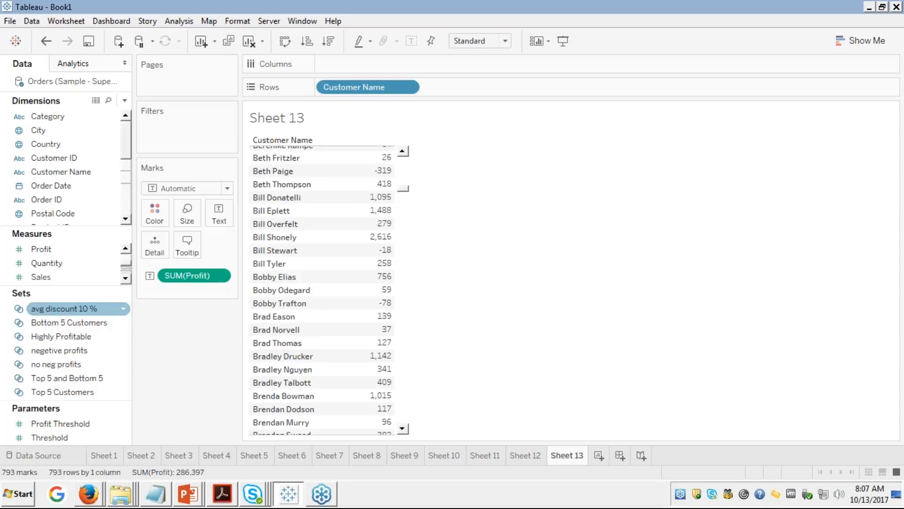
Step: Change the negetive profits set condition from Sum of Profit < 0 to > 0
{"action": "right_click", "coordinate": [58, 364]}
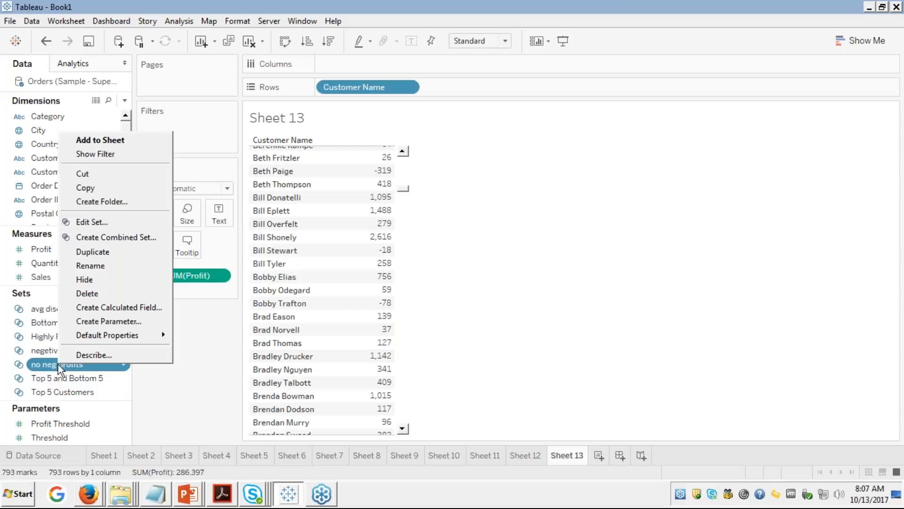
{"action": "left_click", "coordinate": [90, 221]}
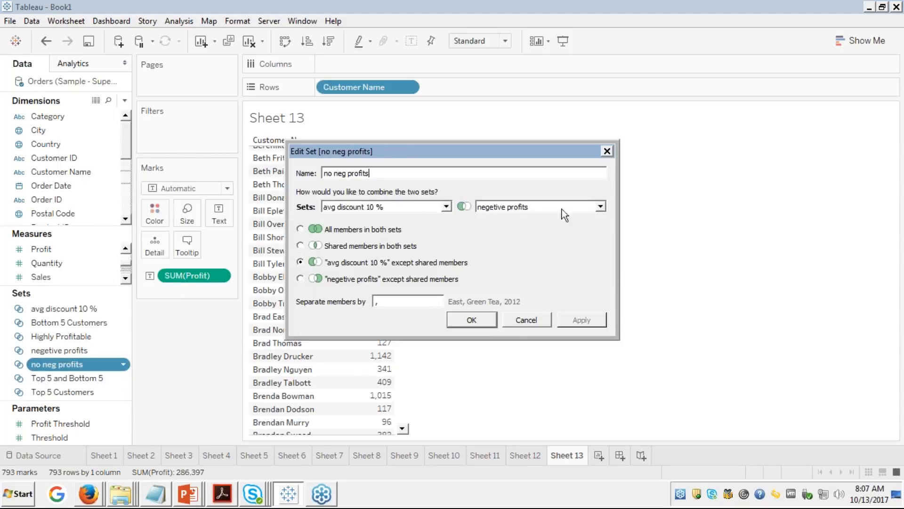
{"action": "left_click", "coordinate": [522, 323]}
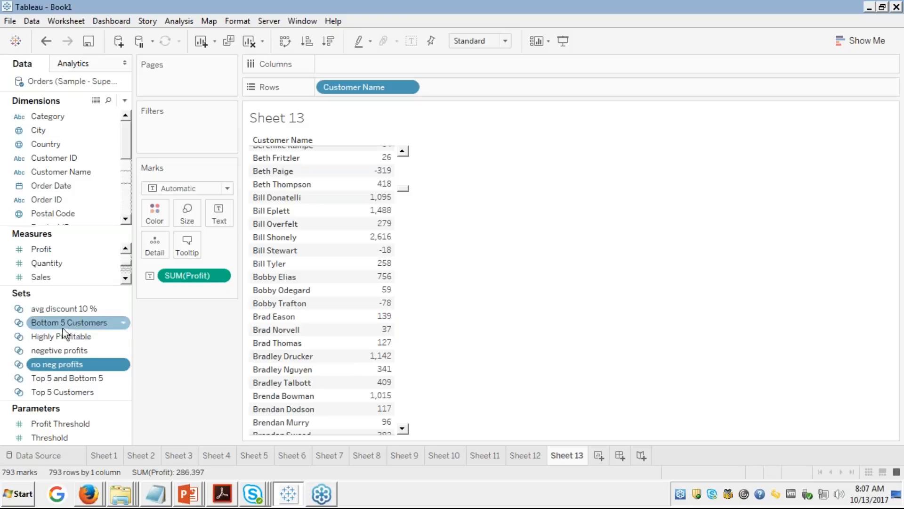
{"action": "right_click", "coordinate": [46, 351]}
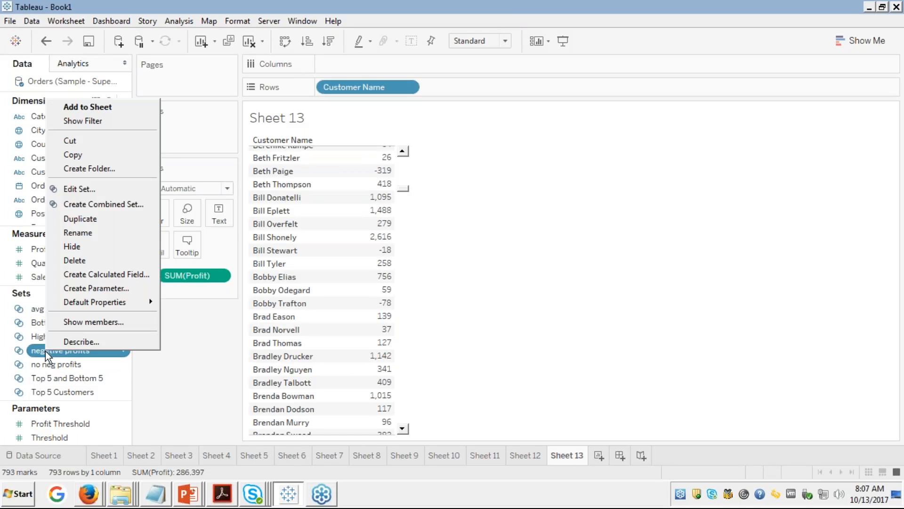
{"action": "left_click", "coordinate": [78, 192]}
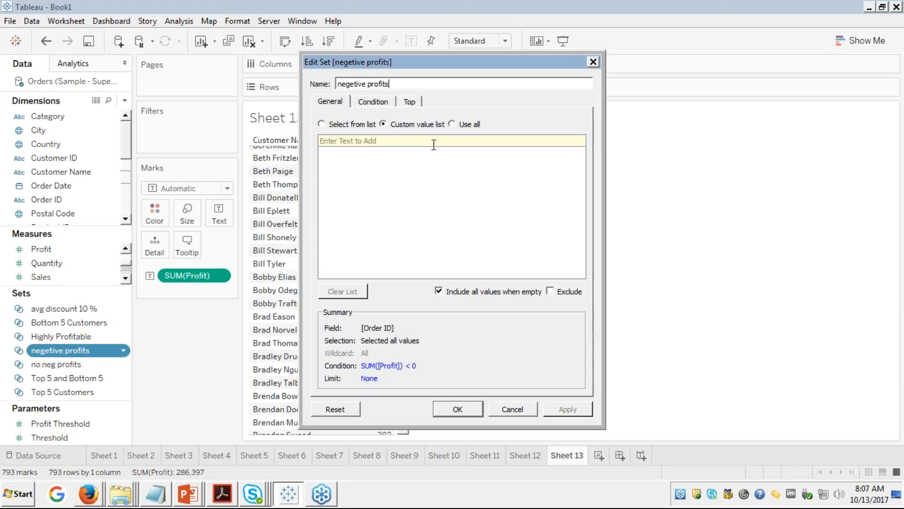
{"action": "left_click", "coordinate": [377, 100]}
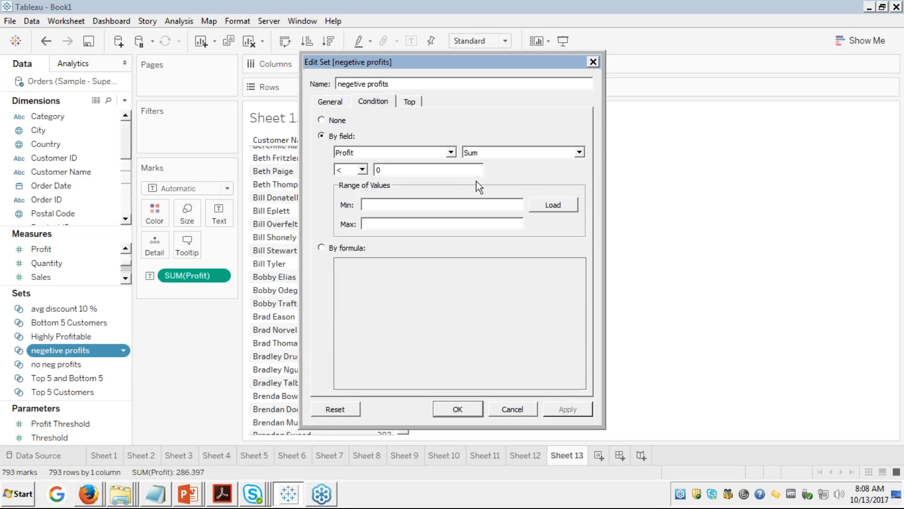
{"action": "left_click", "coordinate": [363, 170]}
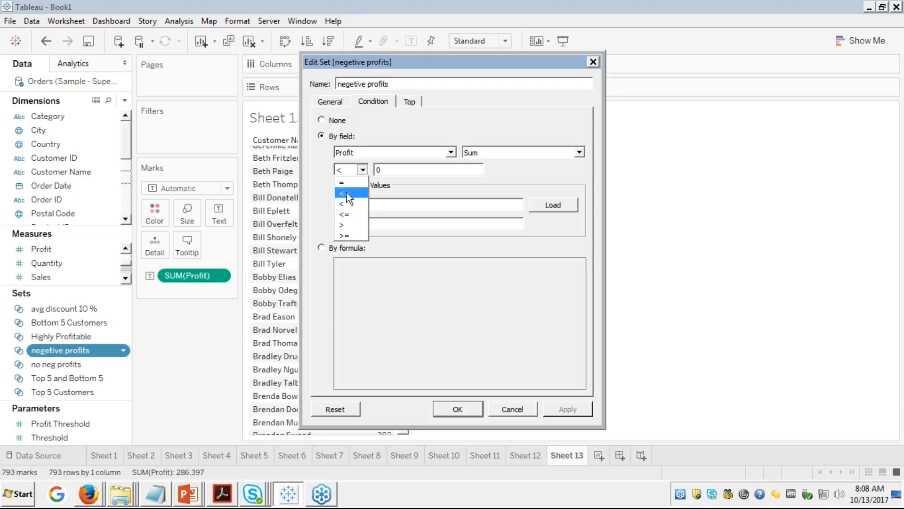
{"action": "left_click", "coordinate": [344, 229]}
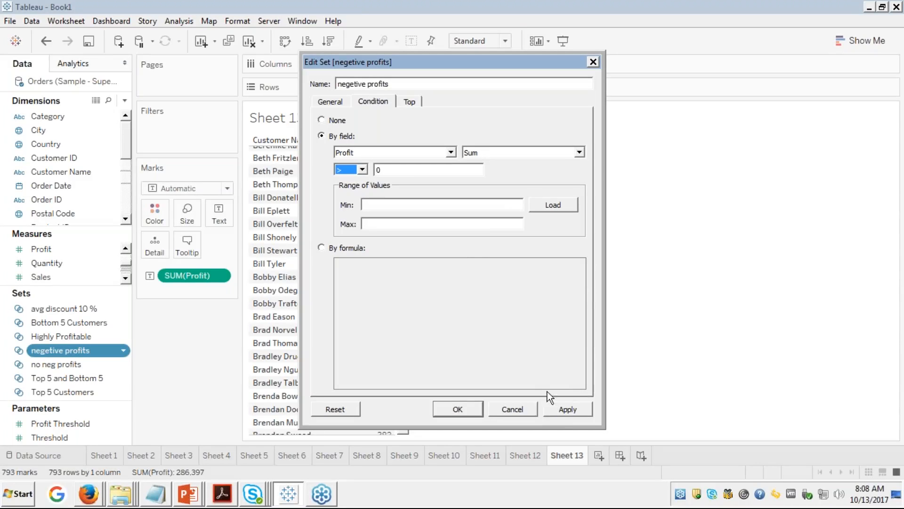
{"action": "left_click", "coordinate": [567, 413]}
{"action": "left_click", "coordinate": [457, 409]}
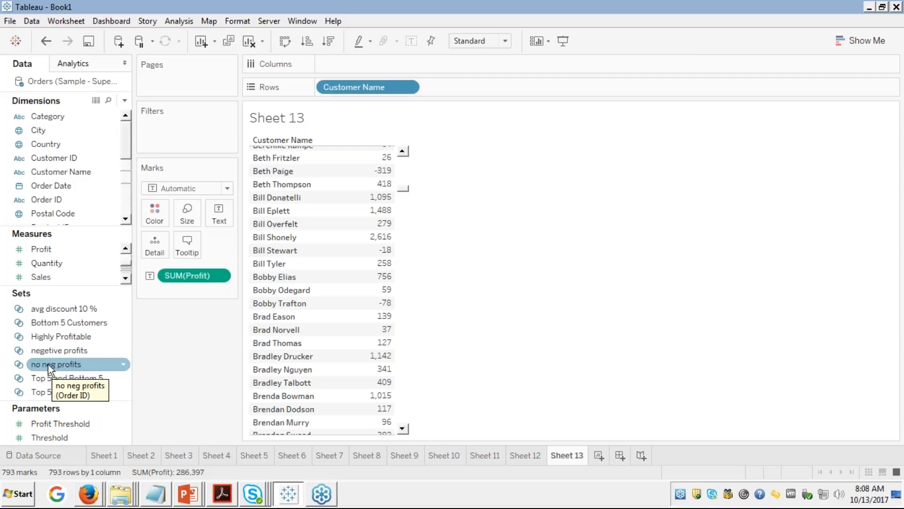
Step: Reopen the negetive profits set to verify its condition is now Profit > 0
{"action": "left_click", "coordinate": [63, 351]}
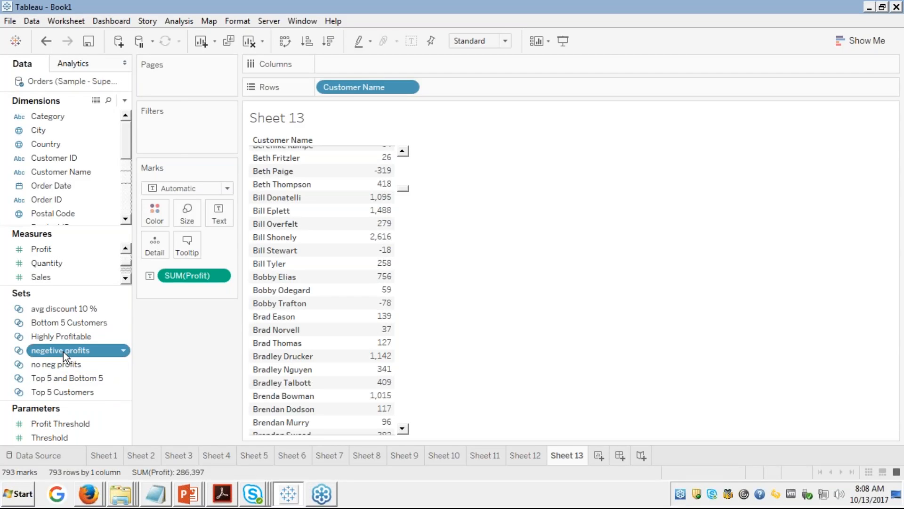
{"action": "right_click", "coordinate": [63, 352]}
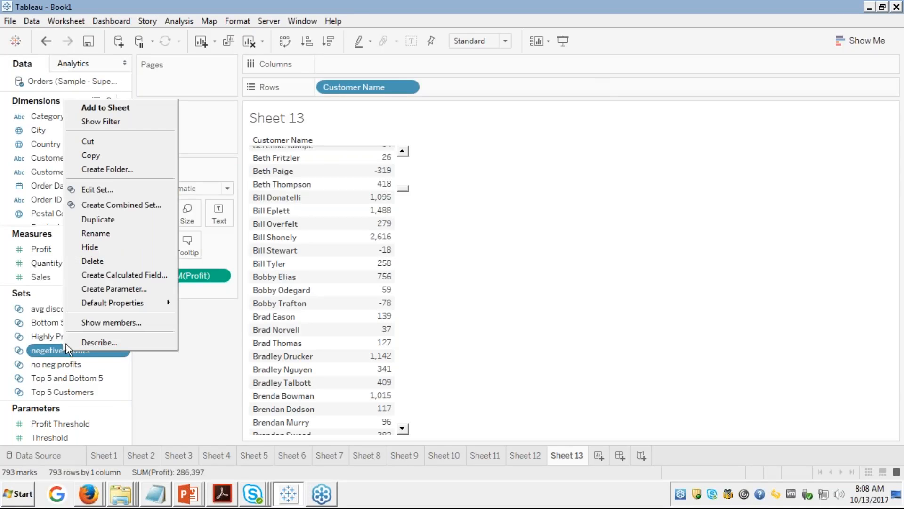
{"action": "left_click", "coordinate": [102, 190]}
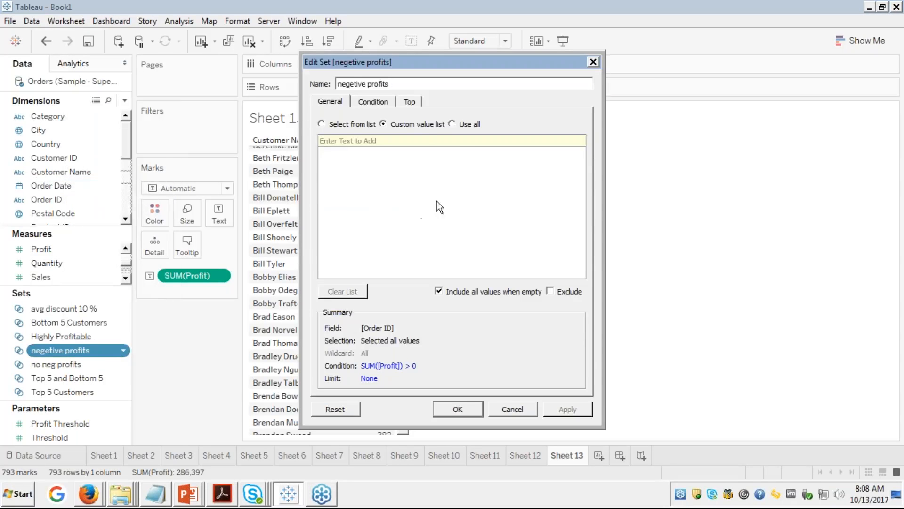
{"action": "left_click", "coordinate": [374, 101]}
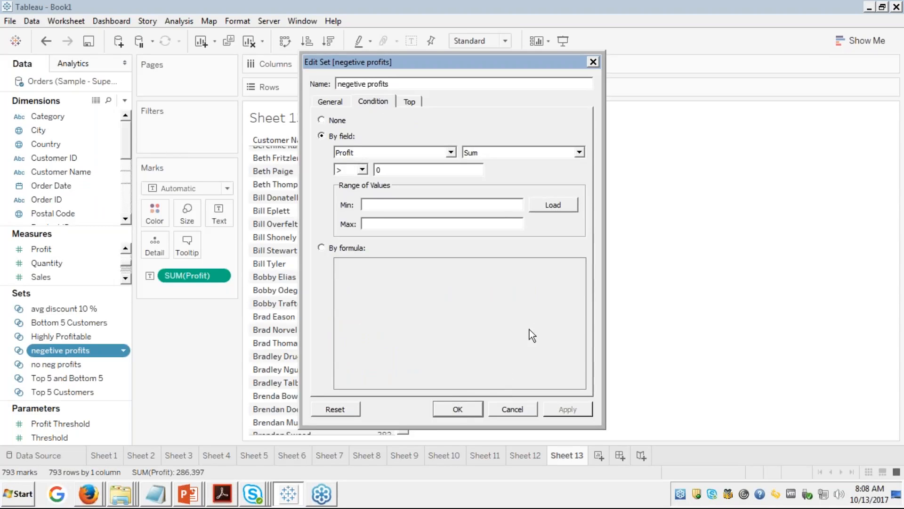
{"action": "left_click", "coordinate": [456, 408]}
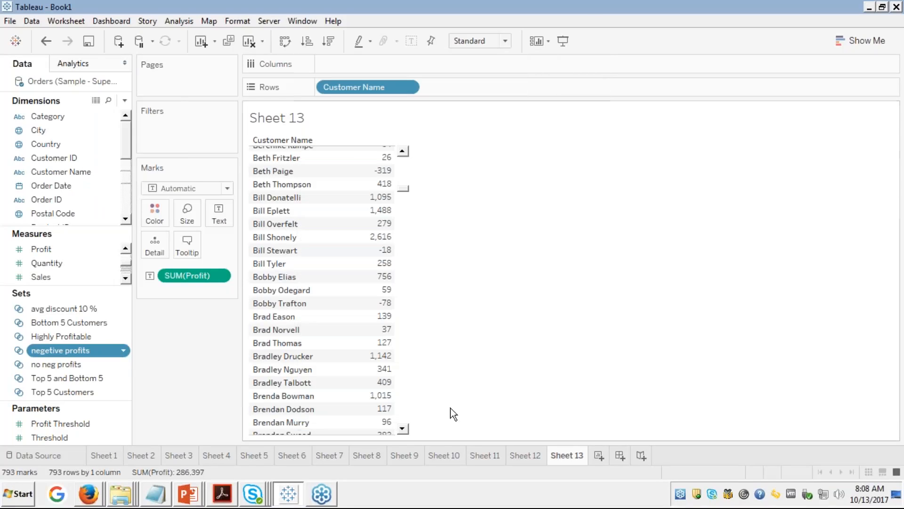
{"action": "right_click", "coordinate": [42, 365]}
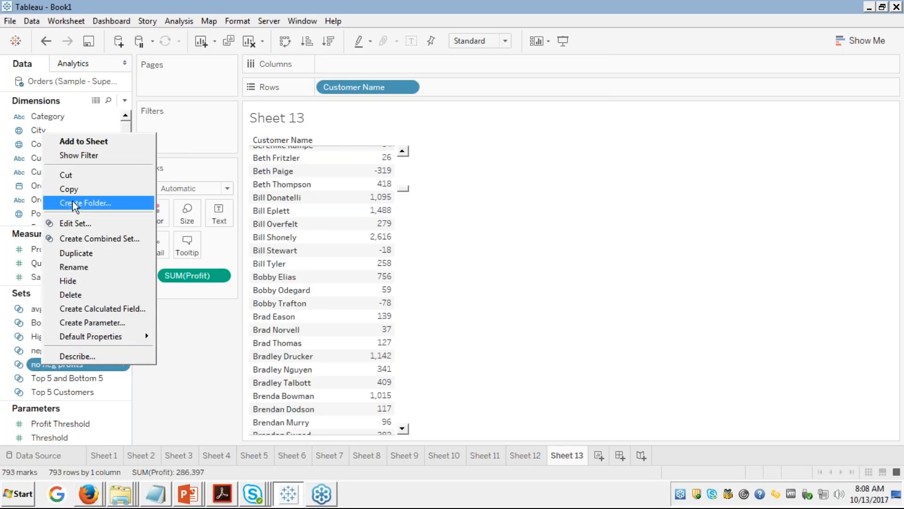
{"action": "left_click", "coordinate": [64, 222]}
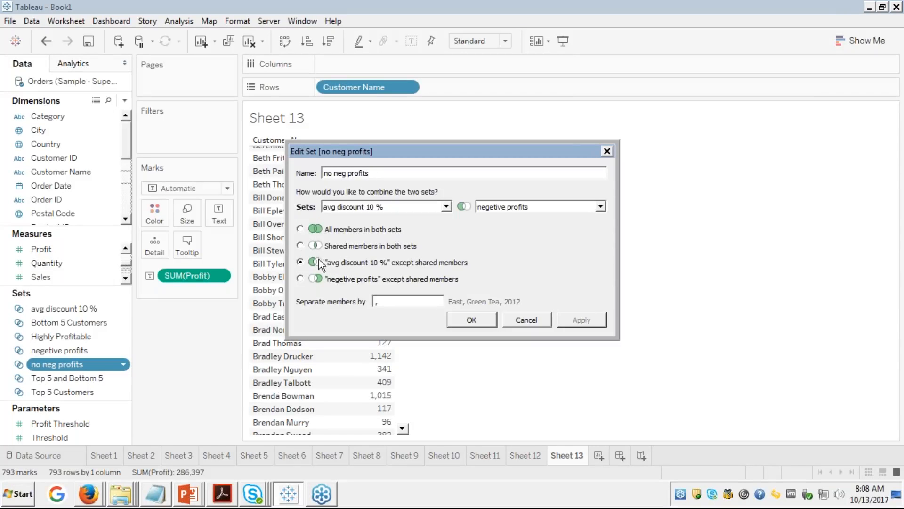
{"action": "left_click", "coordinate": [301, 229]}
{"action": "left_click", "coordinate": [577, 324]}
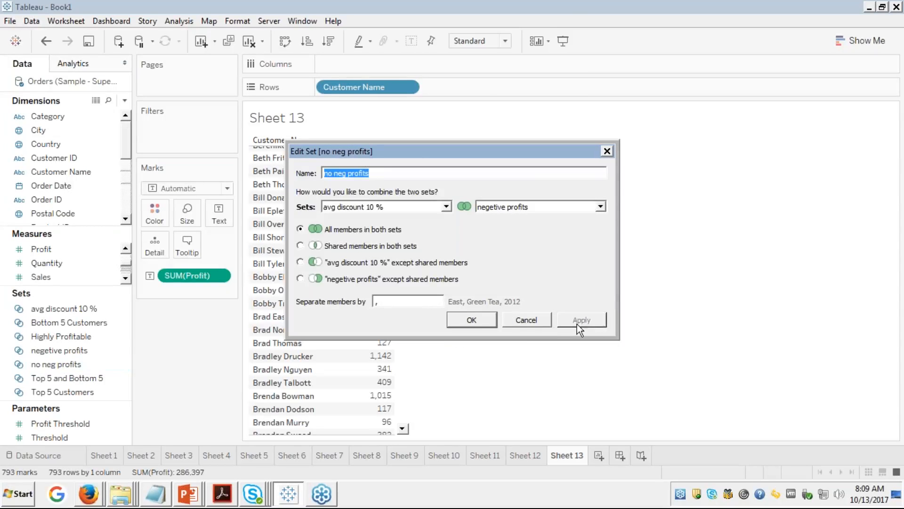
{"action": "left_click", "coordinate": [472, 319]}
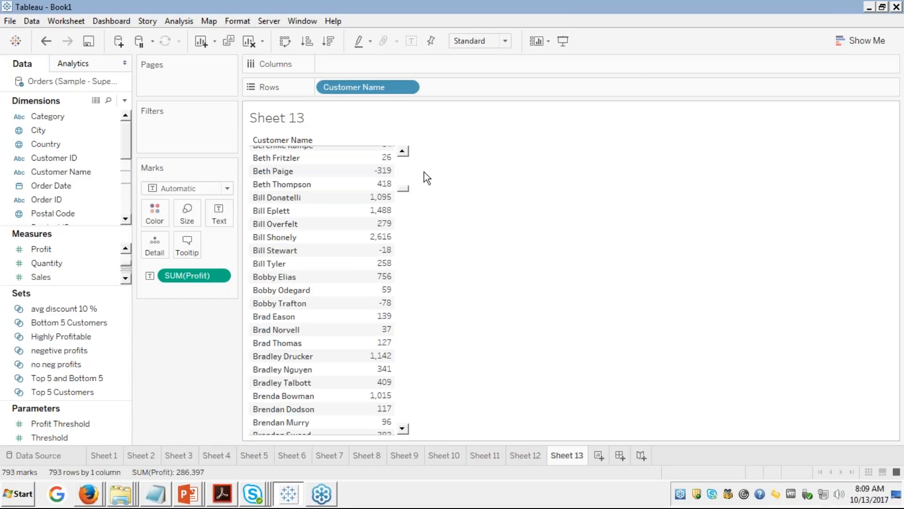
{"action": "left_click", "coordinate": [52, 262]}
{"action": "left_click", "coordinate": [66, 364]}
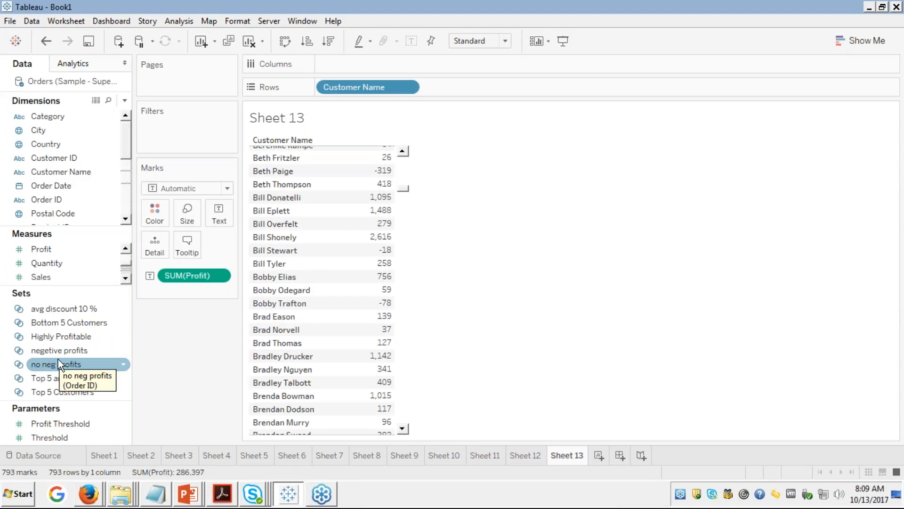
Step: Filter Sheet 13 by the no neg profits set, leaving 785 customers
{"action": "left_click_drag", "start_coordinate": [61, 363], "coordinate": [188, 144]}
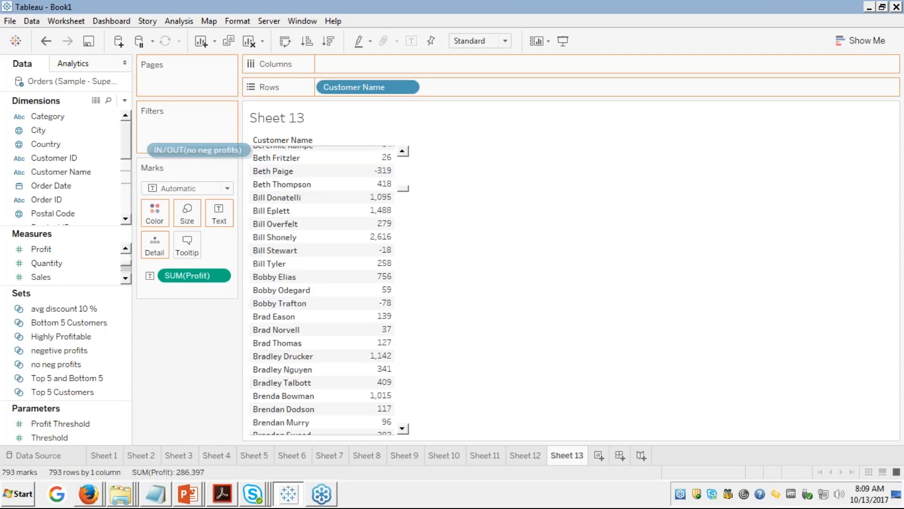
{"action": "left_click", "coordinate": [126, 383]}
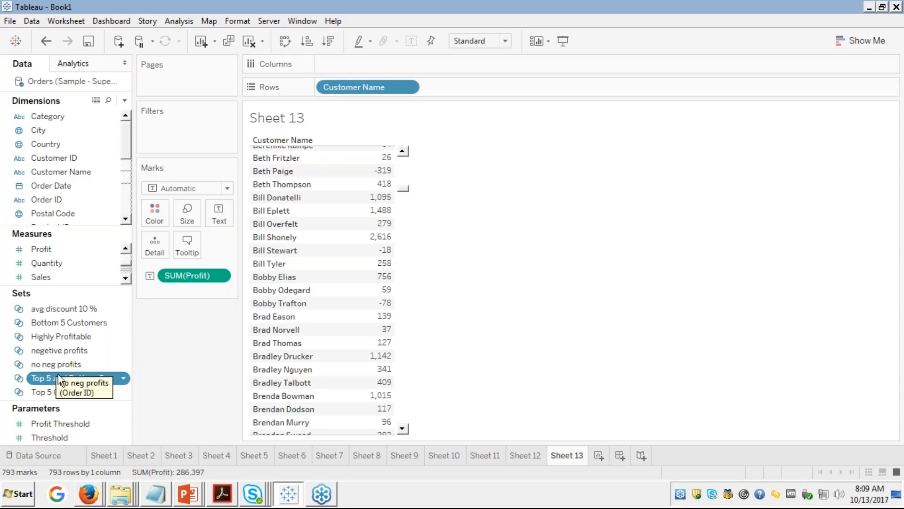
{"action": "left_click", "coordinate": [63, 363]}
{"action": "left_click_drag", "start_coordinate": [63, 362], "coordinate": [166, 130]}
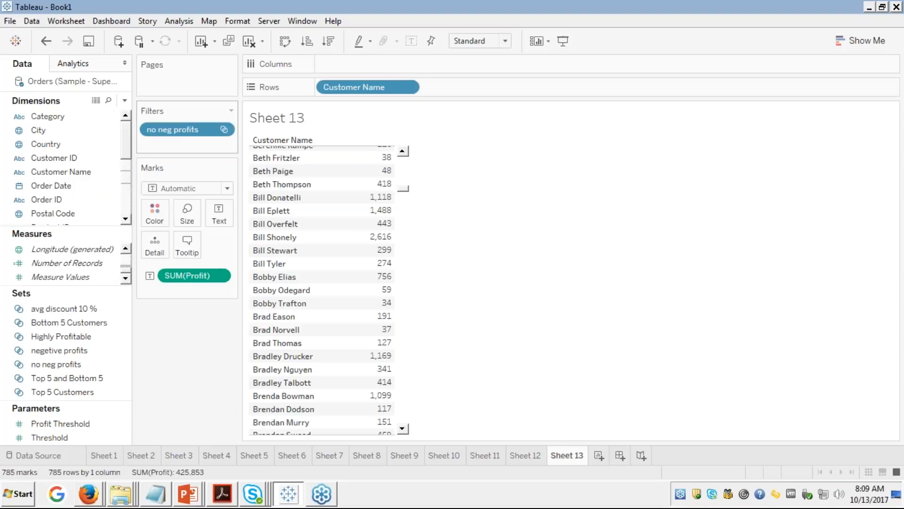
Step: Page through the filtered Customer Name table to confirm no customer has negative profit
{"action": "left_click", "coordinate": [405, 166]}
{"action": "left_click", "coordinate": [405, 166]}
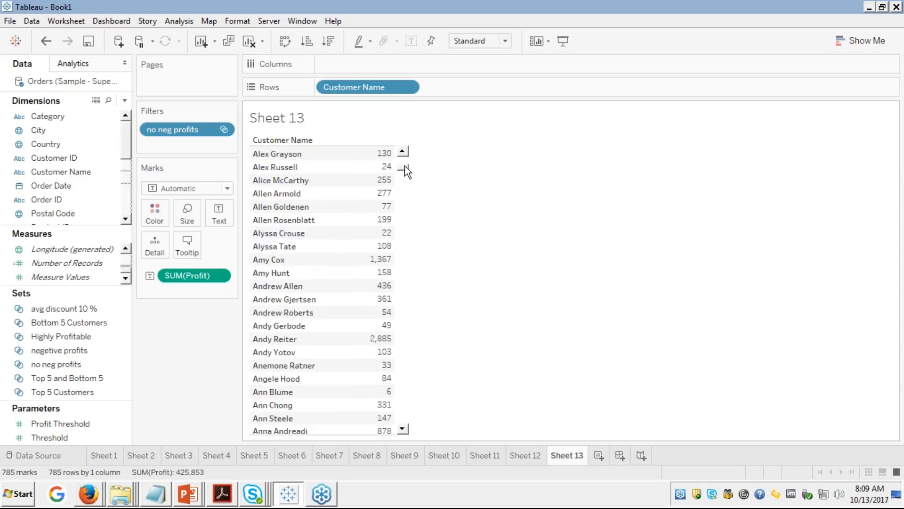
{"action": "left_click", "coordinate": [402, 159]}
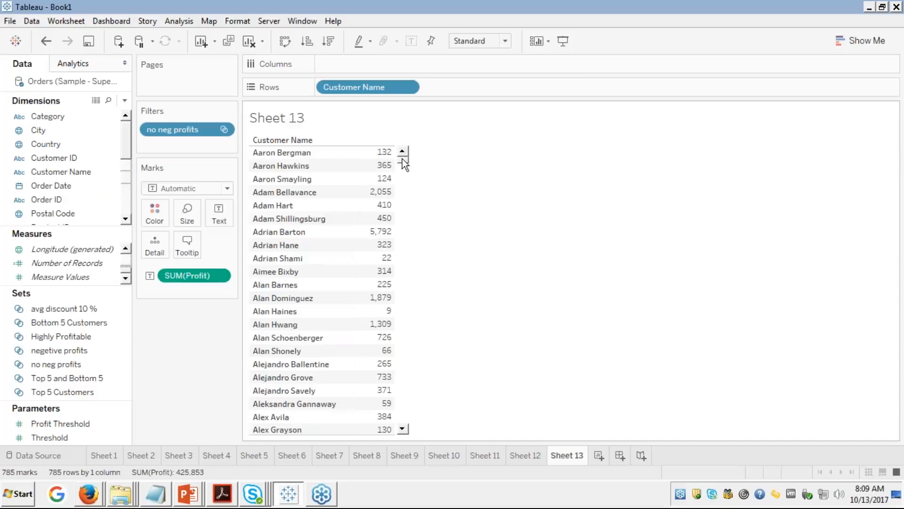
{"action": "left_click", "coordinate": [406, 212]}
{"action": "left_click", "coordinate": [406, 212]}
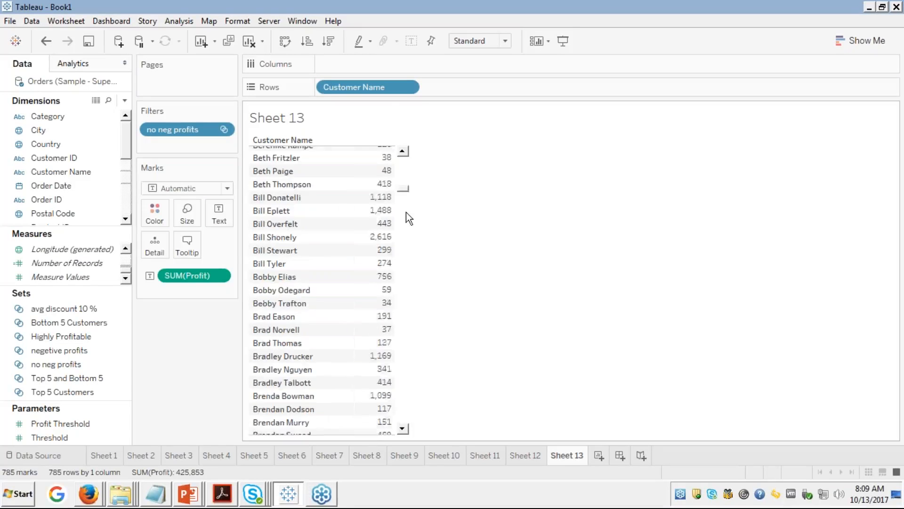
{"action": "left_click", "coordinate": [405, 212]}
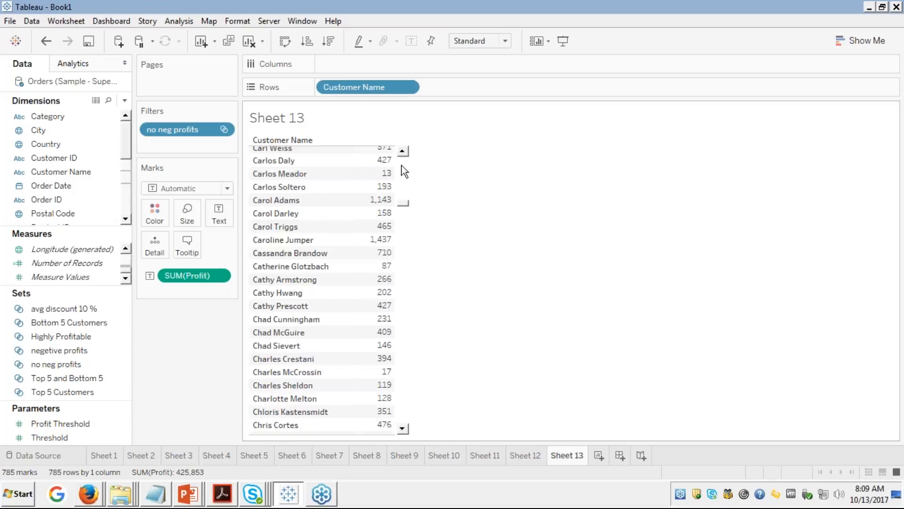
{"action": "scroll", "coordinate": [401, 165], "scroll_direction": "up", "scroll_amount": 15}
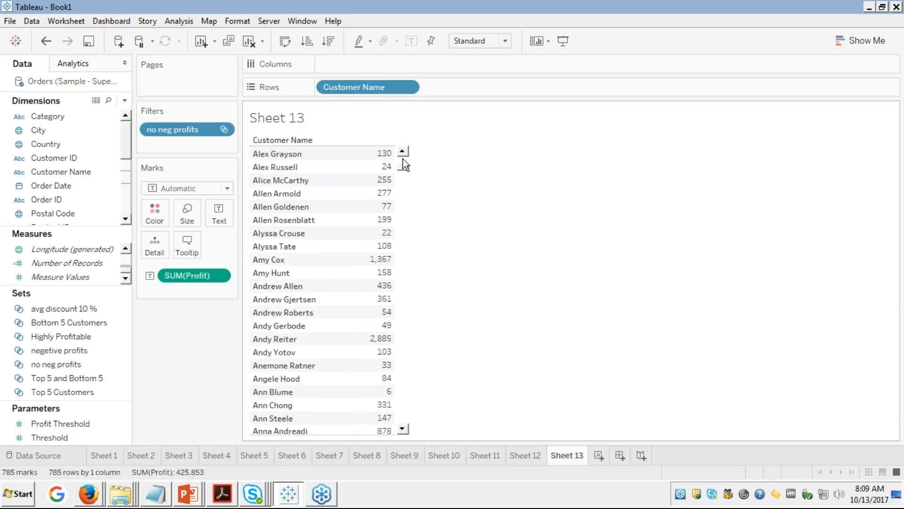
{"action": "scroll", "coordinate": [402, 159], "scroll_direction": "up", "scroll_amount": 8}
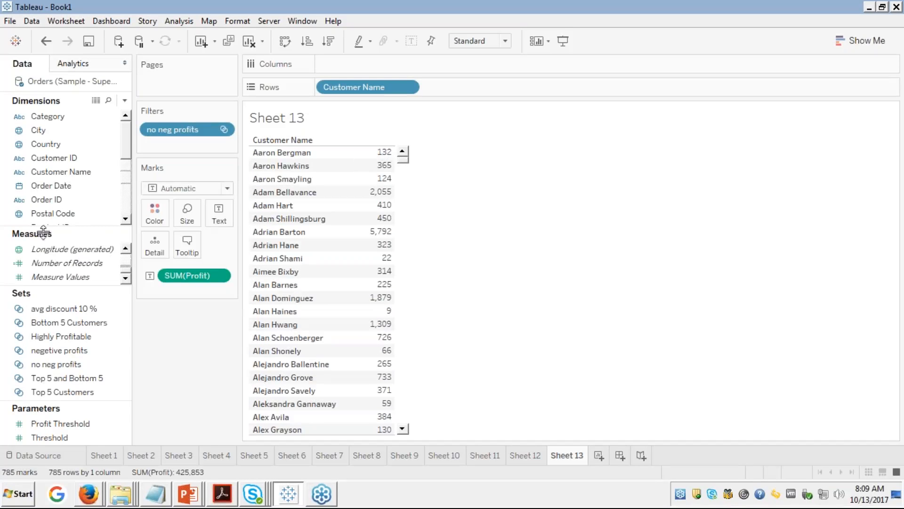
{"action": "left_click", "coordinate": [49, 338]}
{"action": "left_click", "coordinate": [43, 364]}
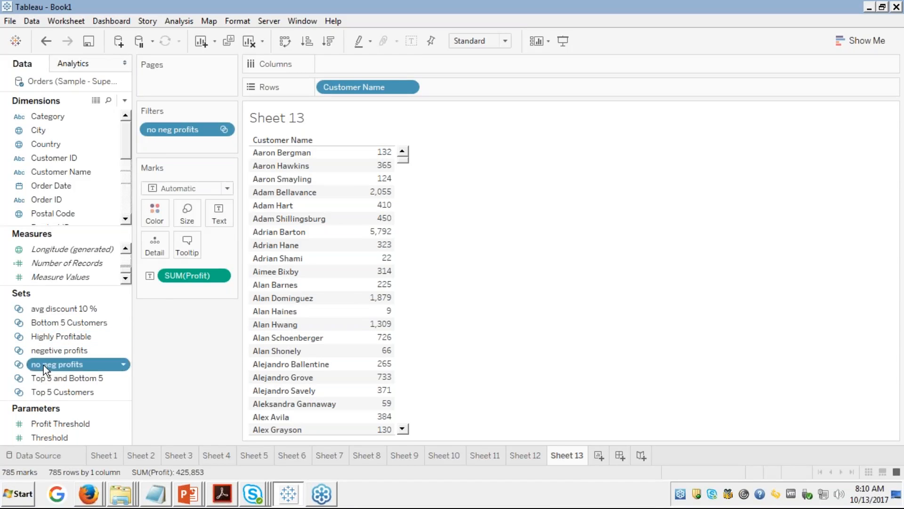
{"action": "right_click", "coordinate": [43, 365]}
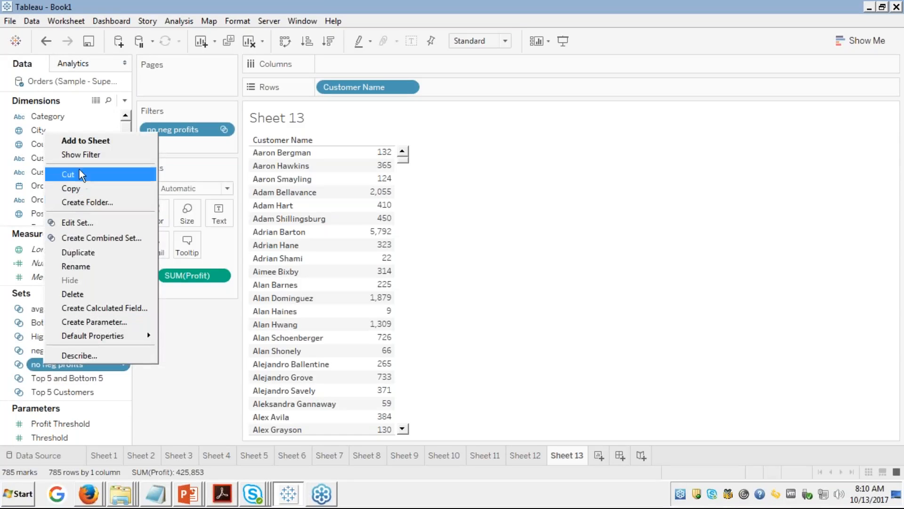
{"action": "left_click", "coordinate": [90, 224]}
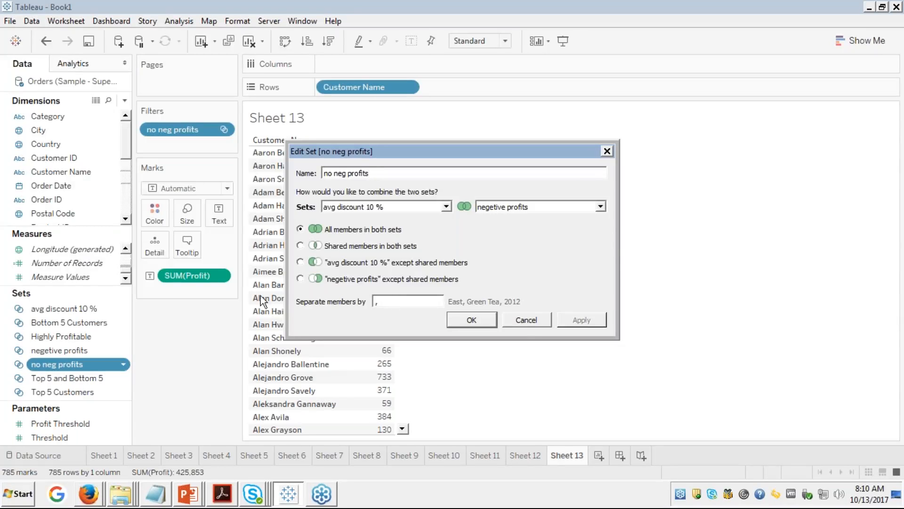
{"action": "left_click", "coordinate": [522, 324]}
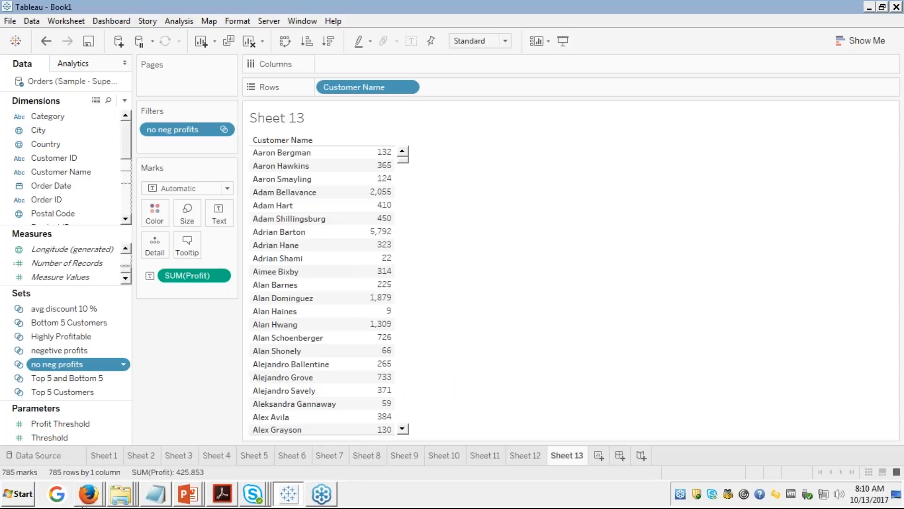
Step: Bring the edureka course page in Firefox forward and show the Module 4 slide full screen
{"action": "left_click", "coordinate": [94, 502]}
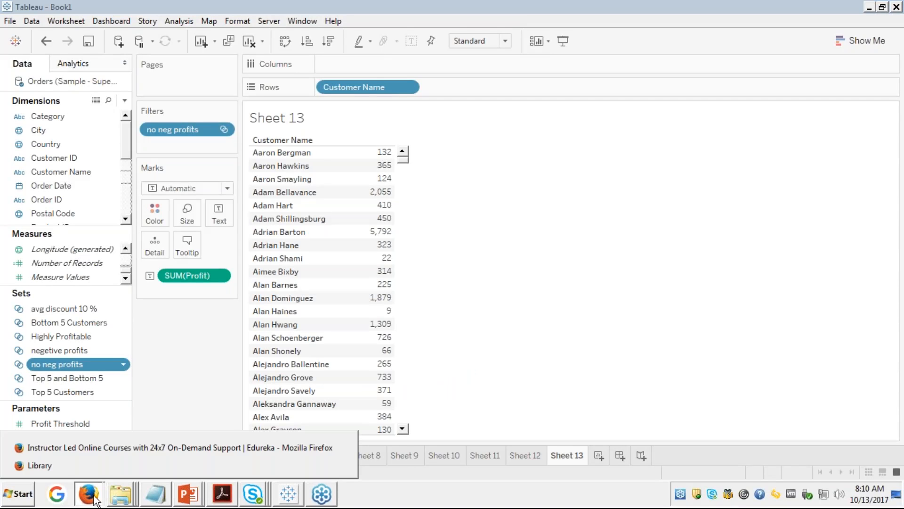
{"action": "left_click", "coordinate": [113, 445]}
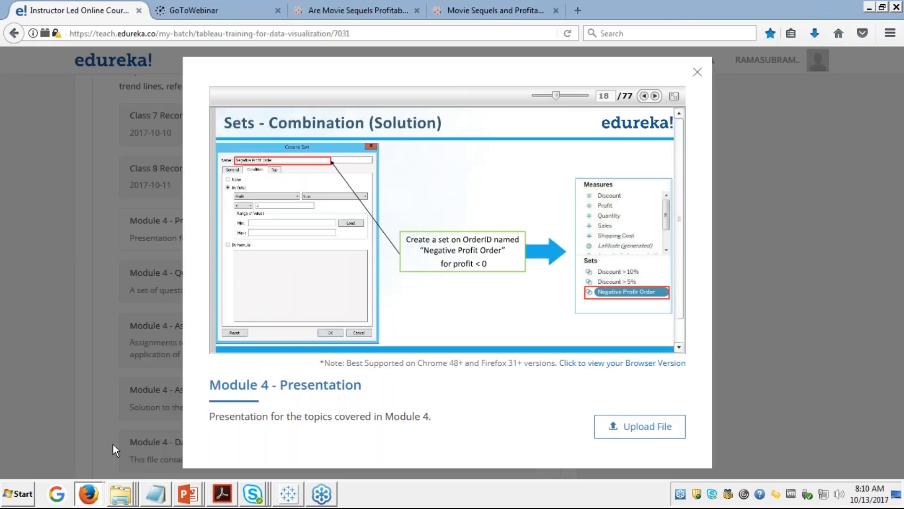
{"action": "left_click", "coordinate": [675, 97]}
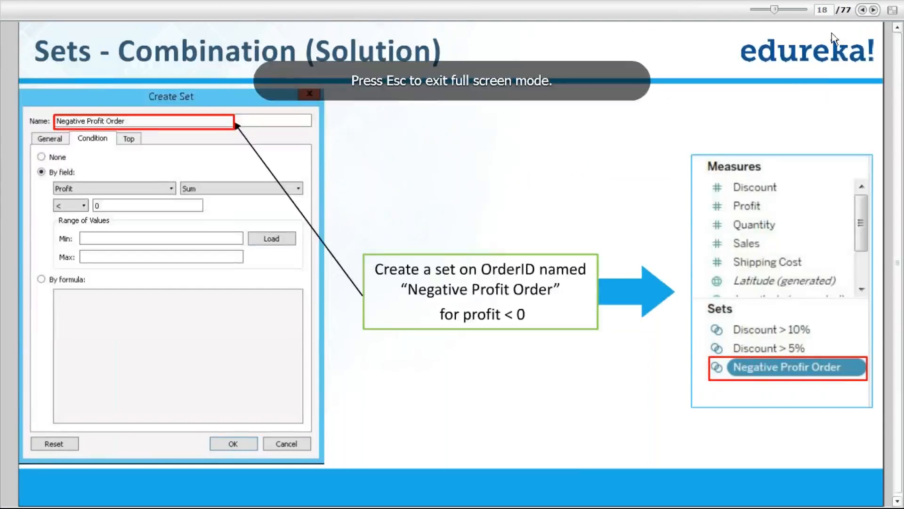
Step: Advance three slides to page 21 of 77 and leave full-screen view
{"action": "left_click", "coordinate": [875, 10]}
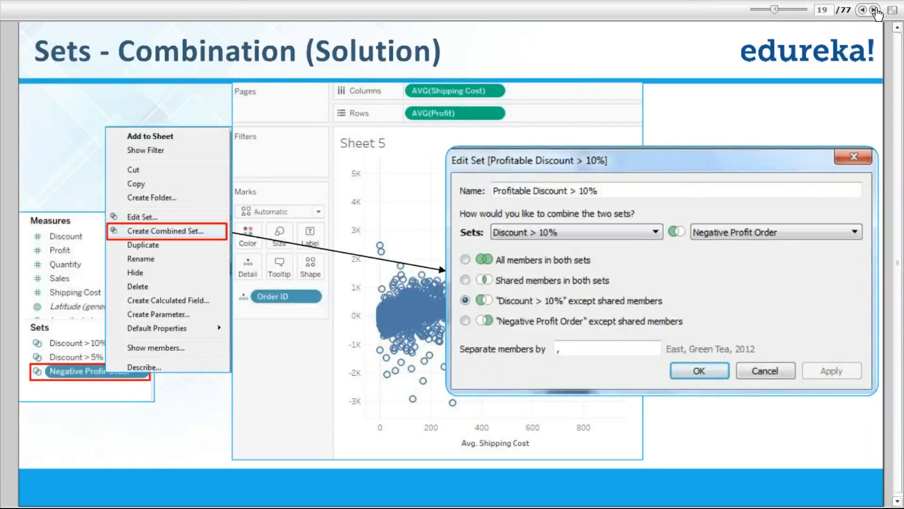
{"action": "left_click", "coordinate": [875, 10]}
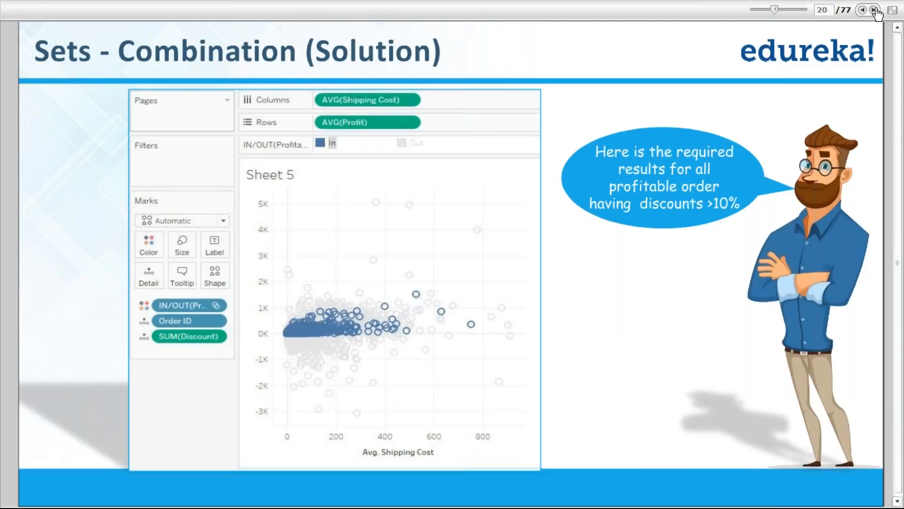
{"action": "left_click", "coordinate": [875, 11]}
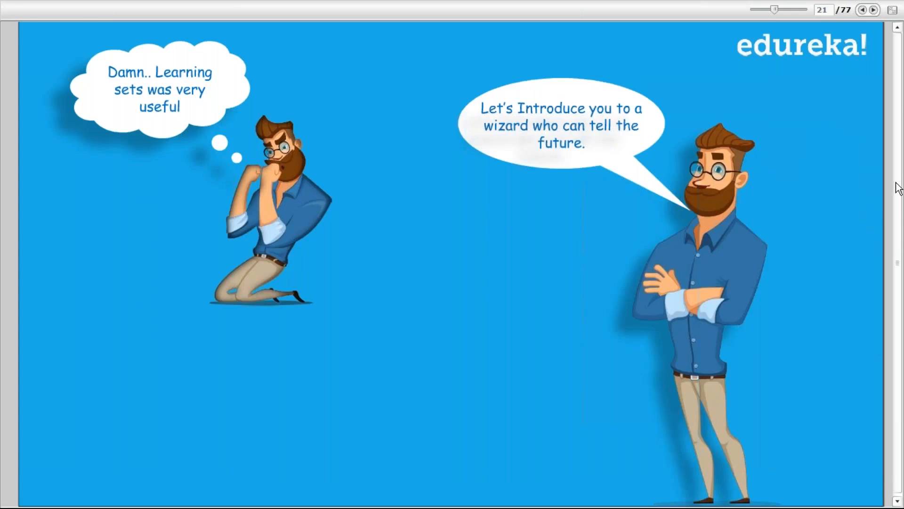
{"action": "key", "text": "Escape"}
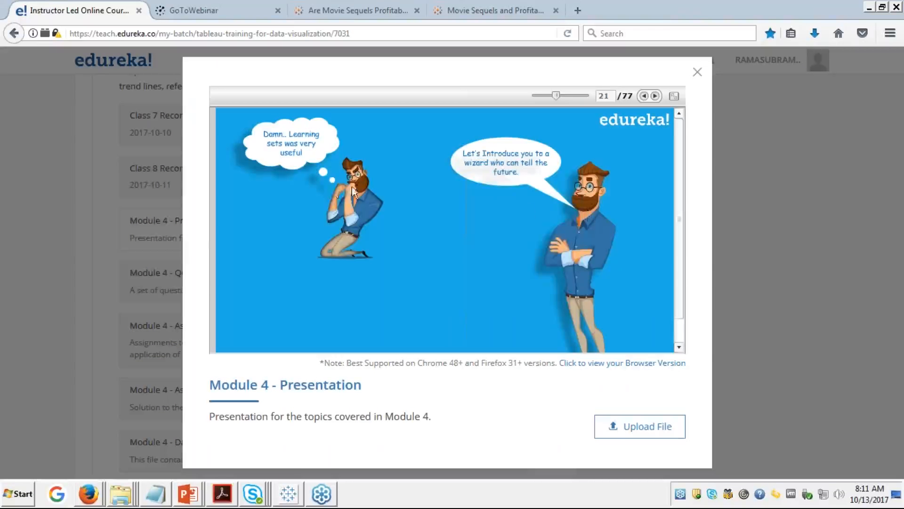
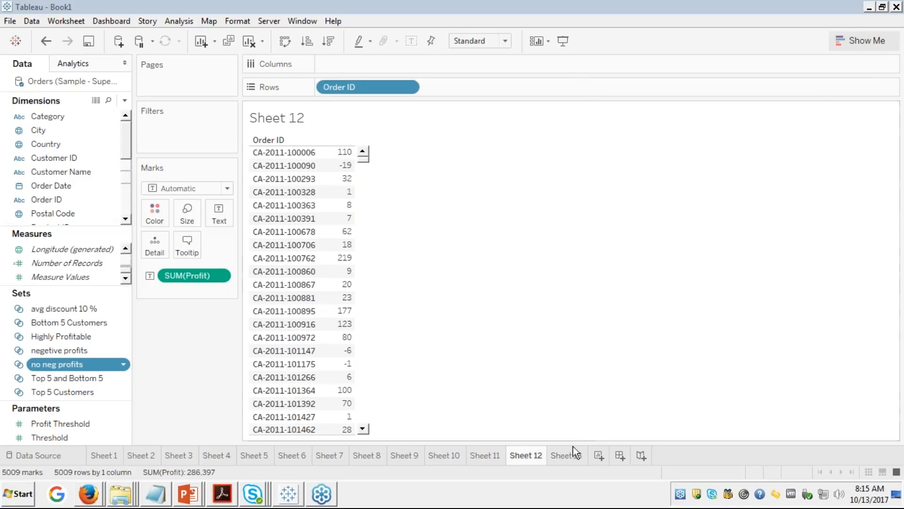
Step: Switch to Sheet 13, the Customer Name SUM(Profit) table filtered by the no neg profits set
{"action": "left_click", "coordinate": [557, 456]}
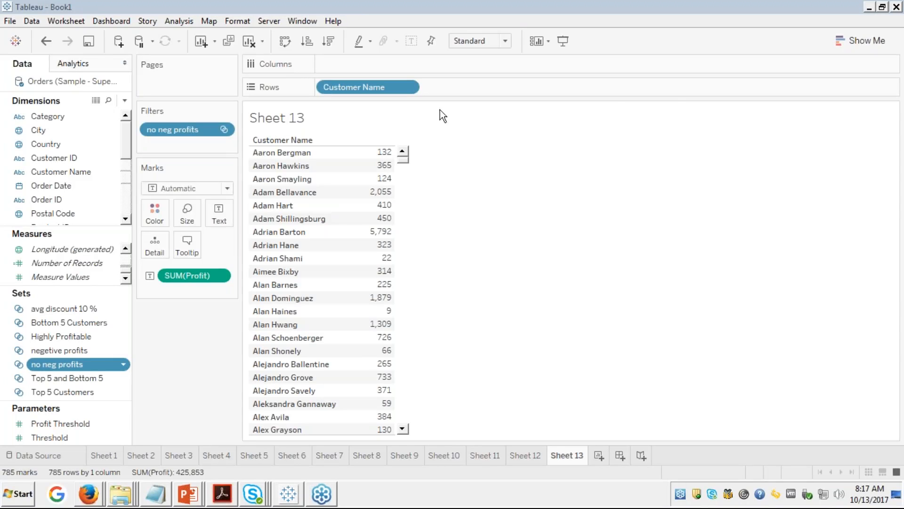
Step: Insert an empty worksheet named Sheet 14 from the New Worksheet icon beside the sheet tabs
{"action": "left_click", "coordinate": [680, 118]}
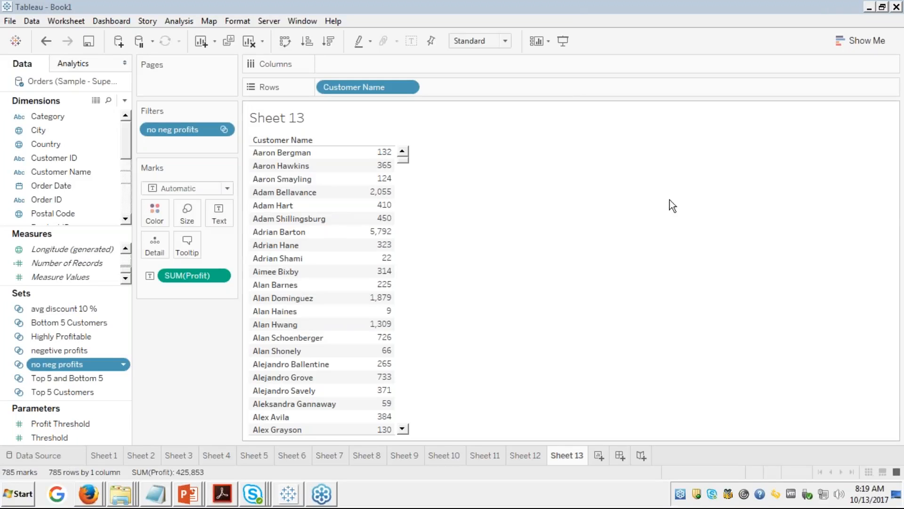
{"action": "left_click", "coordinate": [599, 456]}
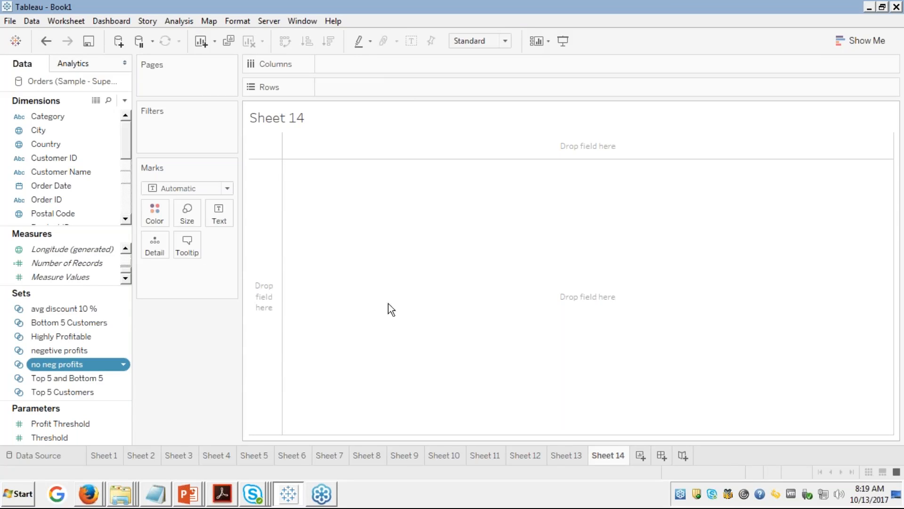
{"action": "left_click", "coordinate": [116, 354], "text": "ctrl"}
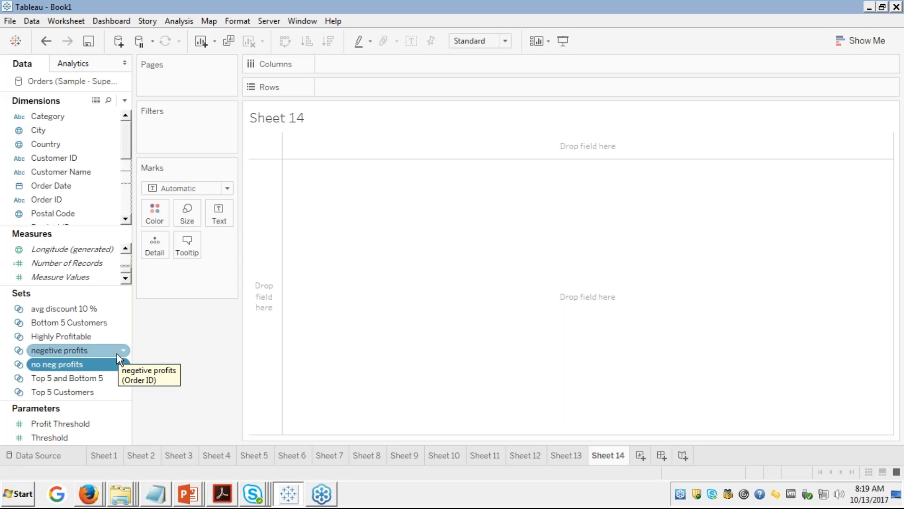
{"action": "left_click", "coordinate": [117, 354], "text": "ctrl"}
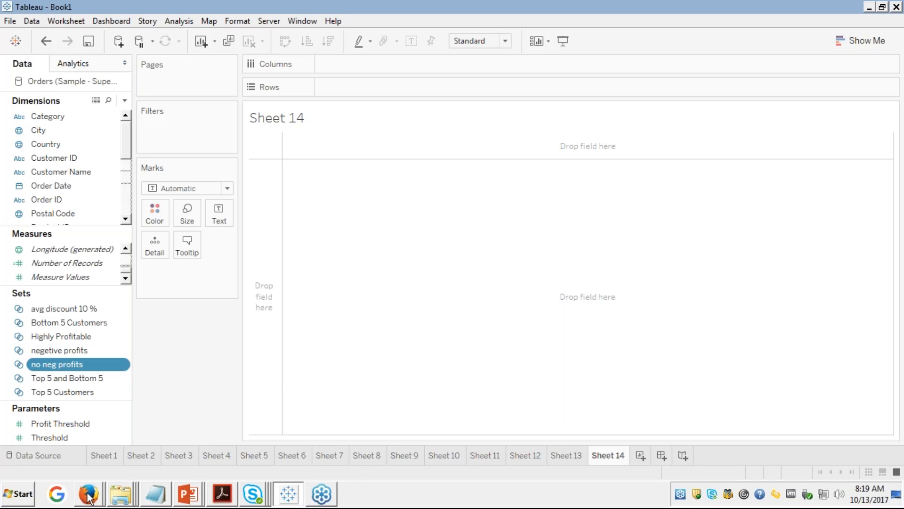
{"action": "mouse_move", "coordinate": [90, 498]}
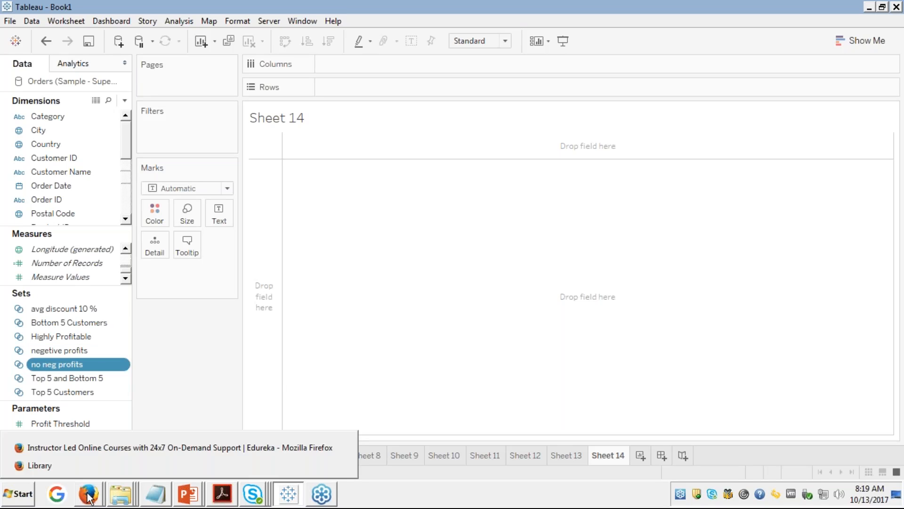
Step: Bring the Edureka course window forward in Firefox, showing Module 4's Forecasting slide 23 of 77
{"action": "left_click", "coordinate": [95, 463]}
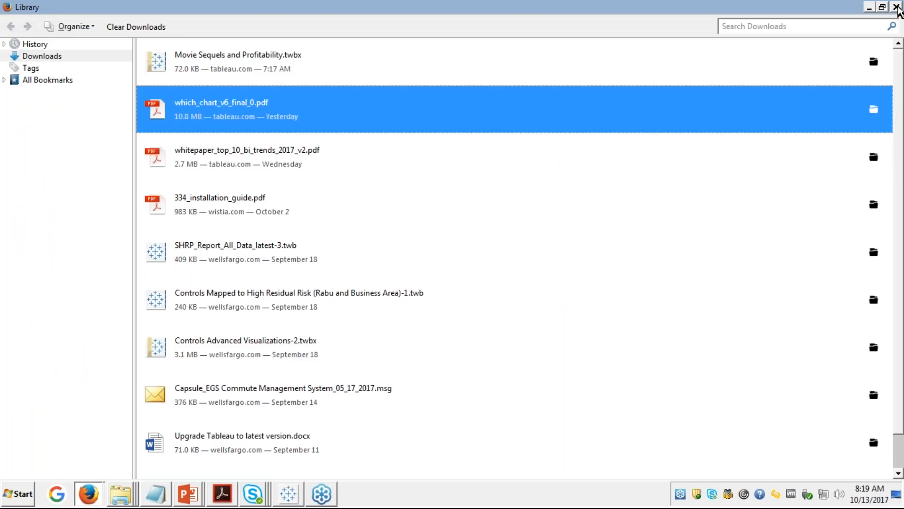
{"action": "left_click", "coordinate": [92, 498]}
{"action": "left_click", "coordinate": [79, 447]}
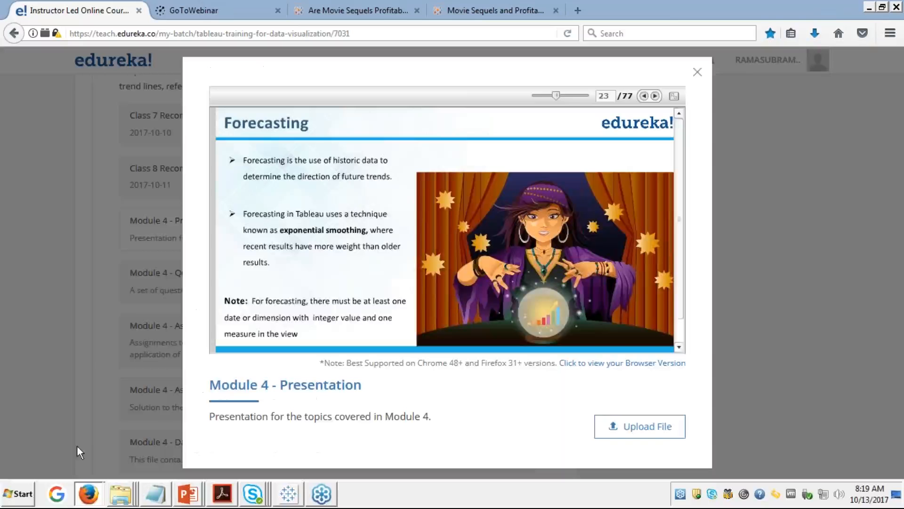
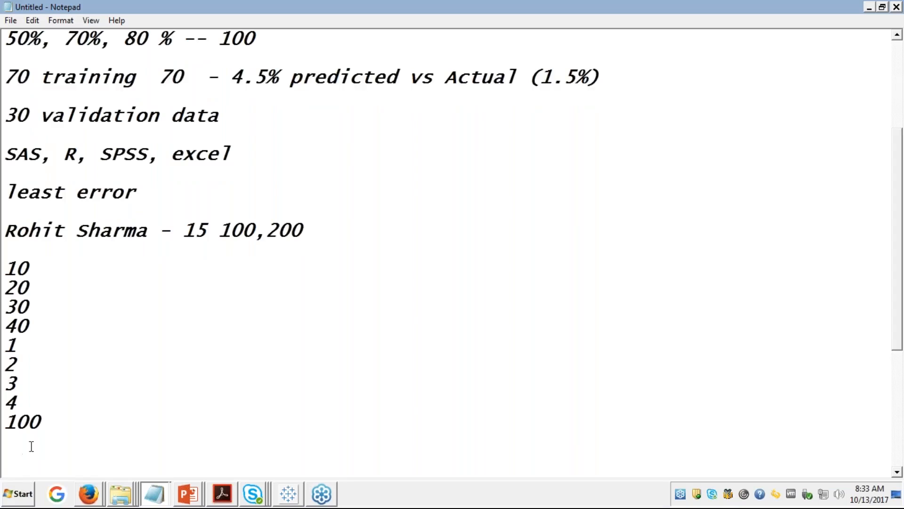
Step: Place the cursor after 100 in the Notepad notes, then add and remove a test '50' line
{"action": "left_click", "coordinate": [49, 423]}
{"action": "left_click_drag", "start_coordinate": [49, 424], "coordinate": [5, 346]}
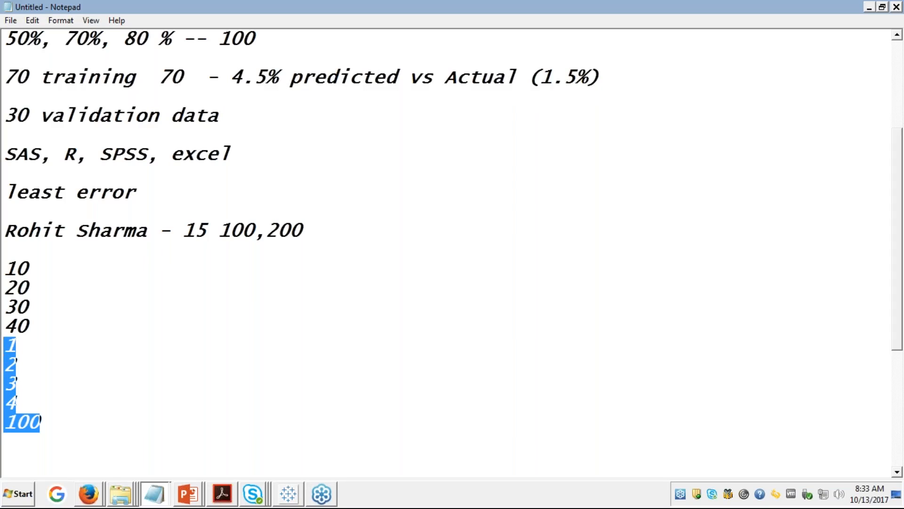
{"action": "left_click", "coordinate": [55, 421]}
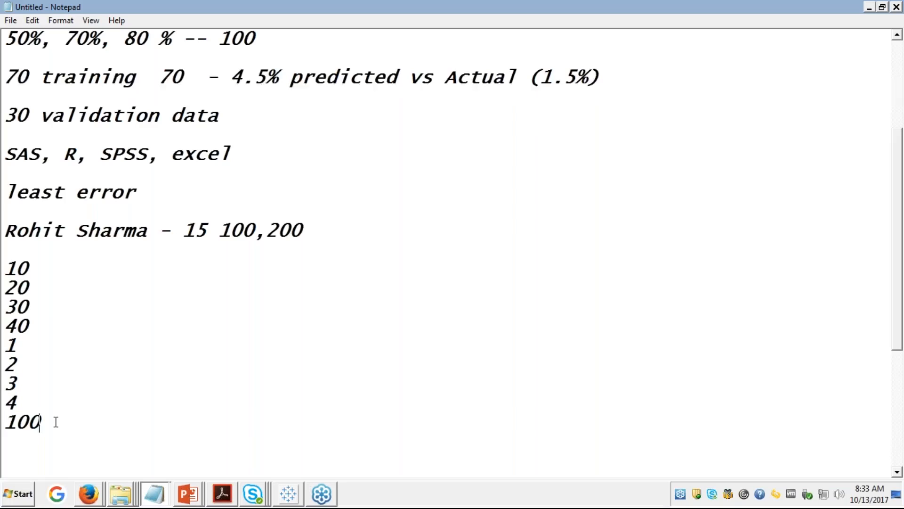
{"action": "key", "text": "Return"}
{"action": "type", "text": "50"}
{"action": "key", "text": "BackSpace"}
{"action": "key", "text": "BackSpace"}
Step: Select upward through the number column and name line and delete them
{"action": "key", "text": "shift+Up"}
{"action": "key", "text": "shift+Up"}
{"action": "key", "text": "shift+Up"}
{"action": "key", "text": "shift+Up"}
{"action": "key", "text": "shift+Up"}
{"action": "key", "text": "shift+Up"}
{"action": "key", "text": "shift+Up"}
{"action": "key", "text": "shift+Up"}
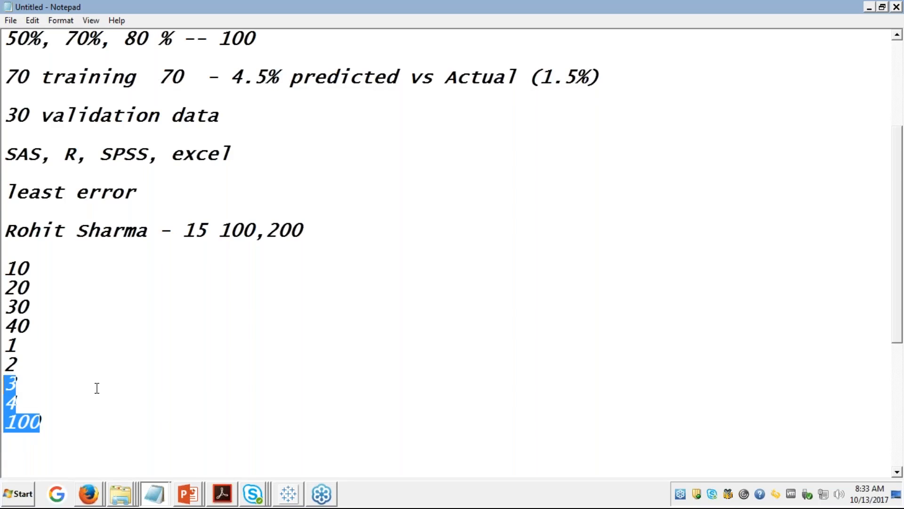
{"action": "key", "text": "shift+Up"}
{"action": "key", "text": "shift+Up"}
{"action": "key", "text": "shift+Up"}
{"action": "key", "text": "shift+Up"}
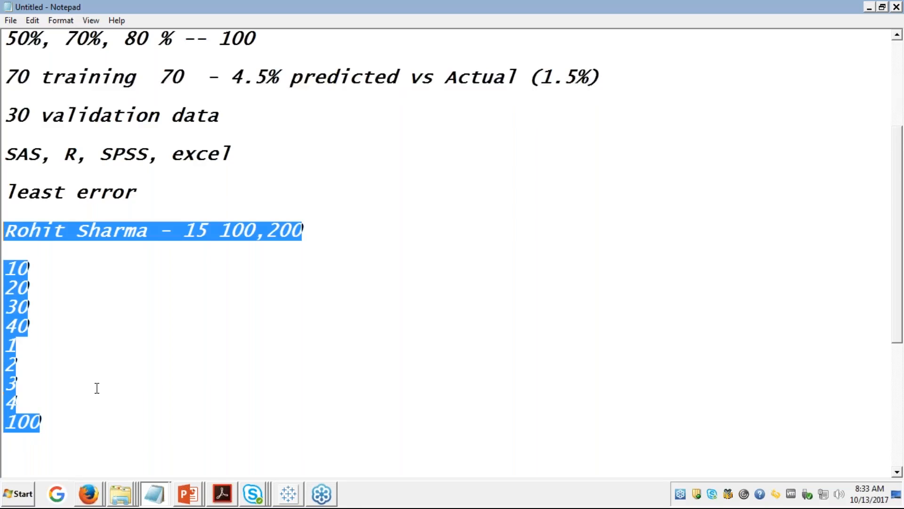
{"action": "key", "text": "Delete"}
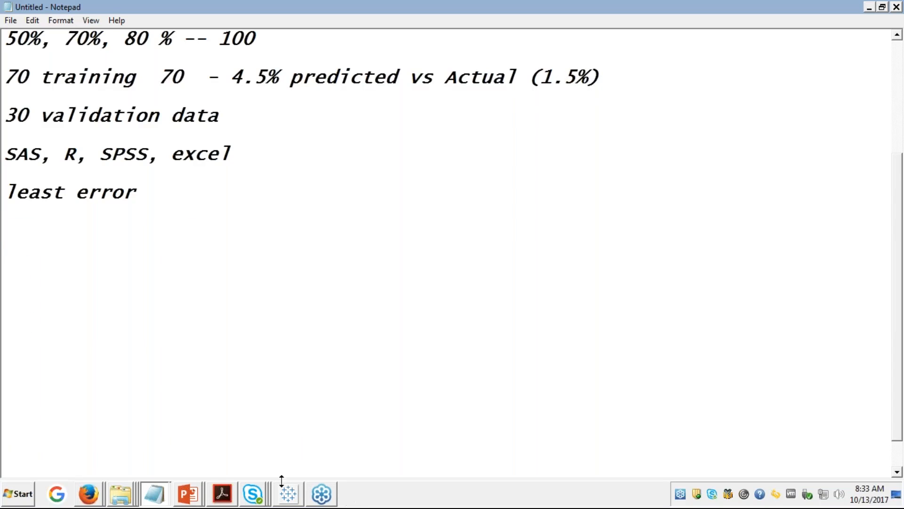
{"action": "left_click", "coordinate": [90, 493]}
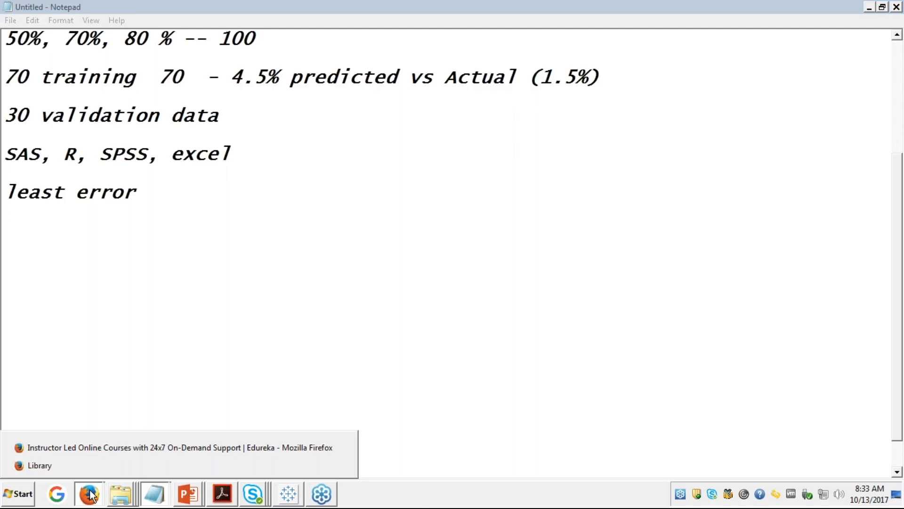
Step: Advance the Edureka slides to 'Forecasting contd...' in full screen, then return to Tableau's empty Sheet 14
{"action": "left_click", "coordinate": [95, 448]}
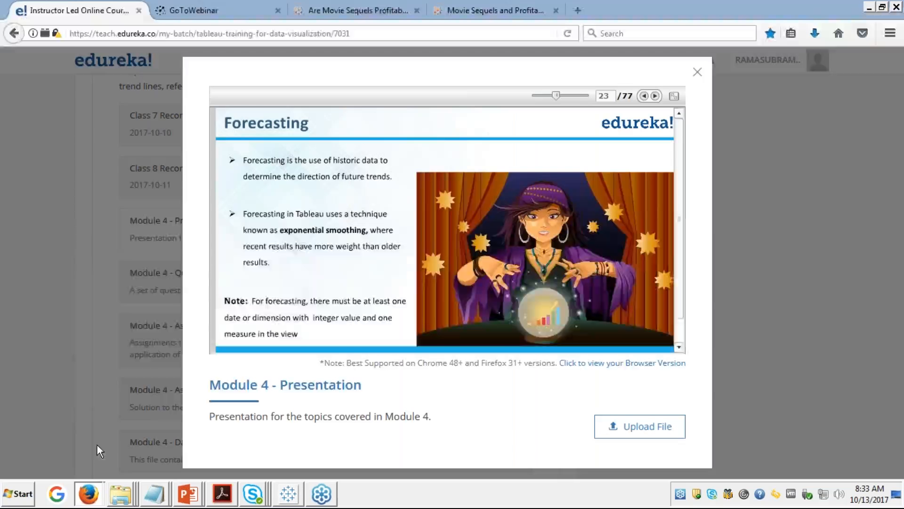
{"action": "left_click", "coordinate": [674, 95]}
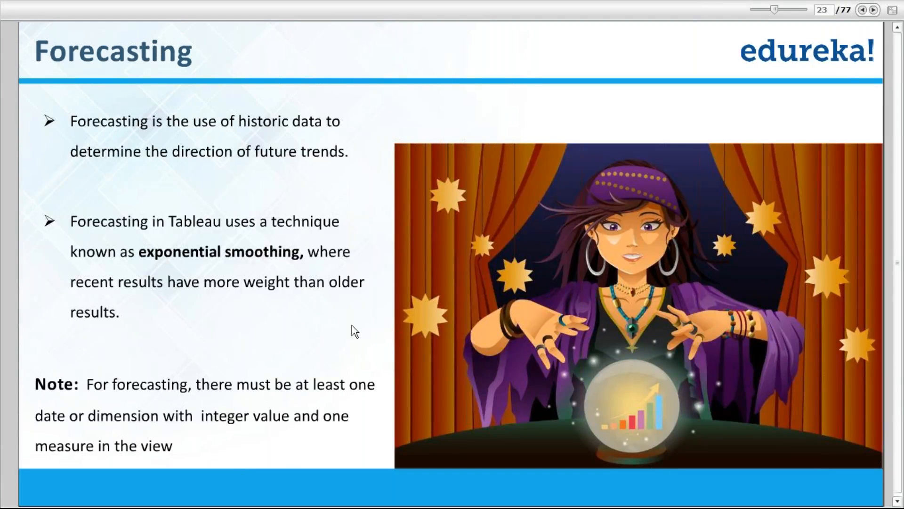
{"action": "left_click", "coordinate": [873, 10]}
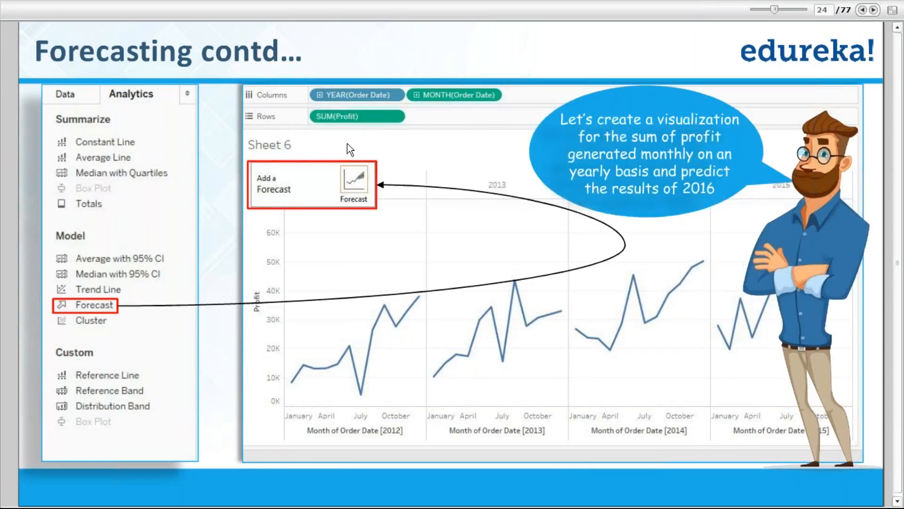
{"action": "key", "text": "Escape"}
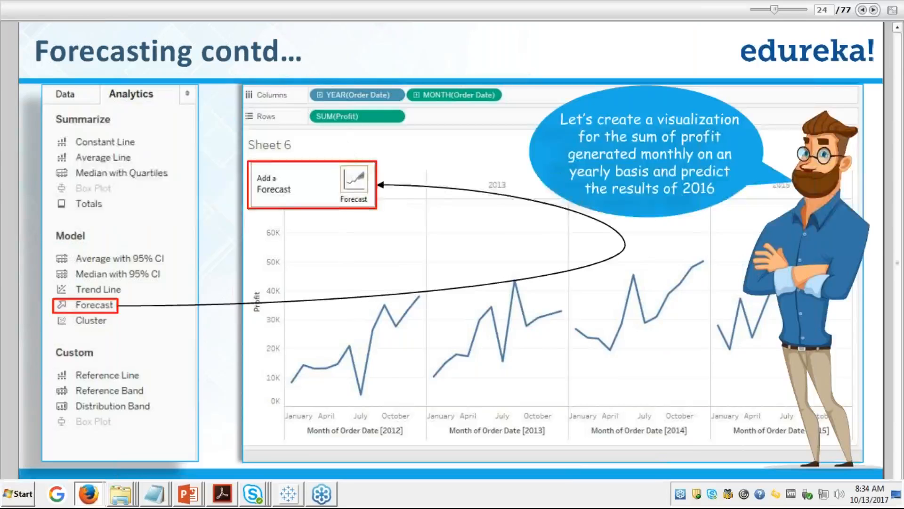
{"action": "left_click", "coordinate": [288, 494]}
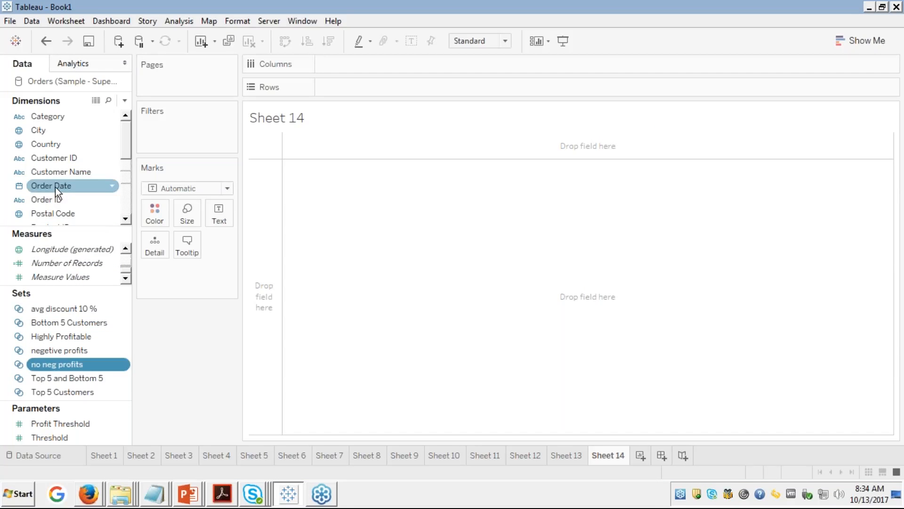
Step: Plot SUM(Profit) as a line over a continuous YEAR(Order Date) axis spanning 2011–2014
{"action": "left_click_drag", "start_coordinate": [55, 187], "coordinate": [361, 64]}
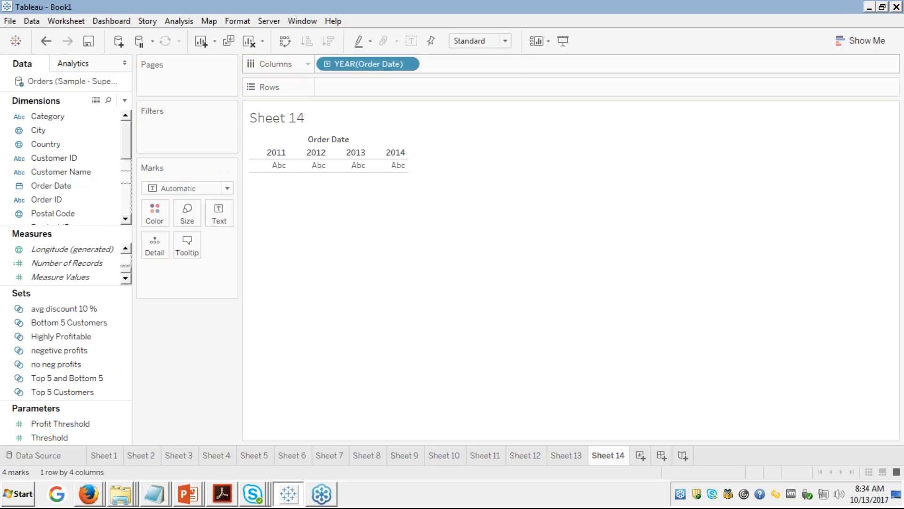
{"action": "right_click", "coordinate": [380, 63]}
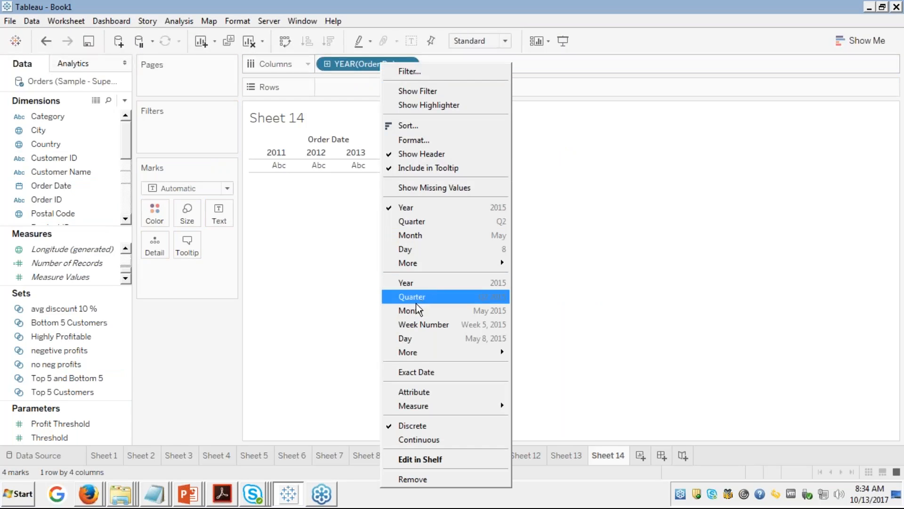
{"action": "left_click", "coordinate": [411, 443]}
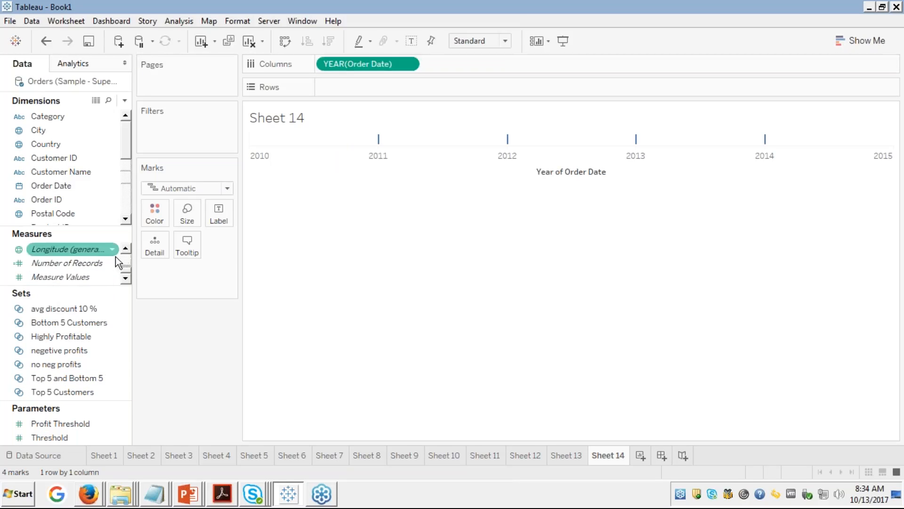
{"action": "scroll", "coordinate": [94, 262], "scroll_direction": "up", "scroll_amount": 5}
{"action": "left_click", "coordinate": [68, 263]}
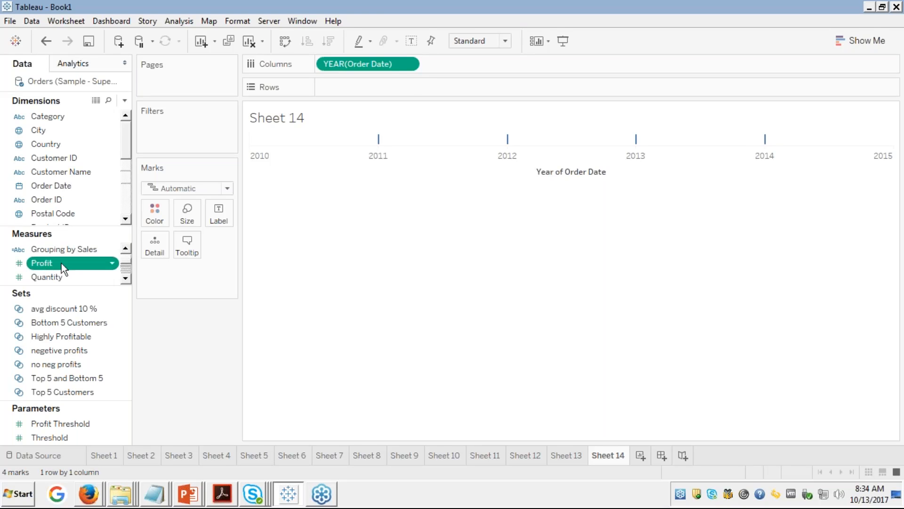
{"action": "double_click", "coordinate": [61, 263]}
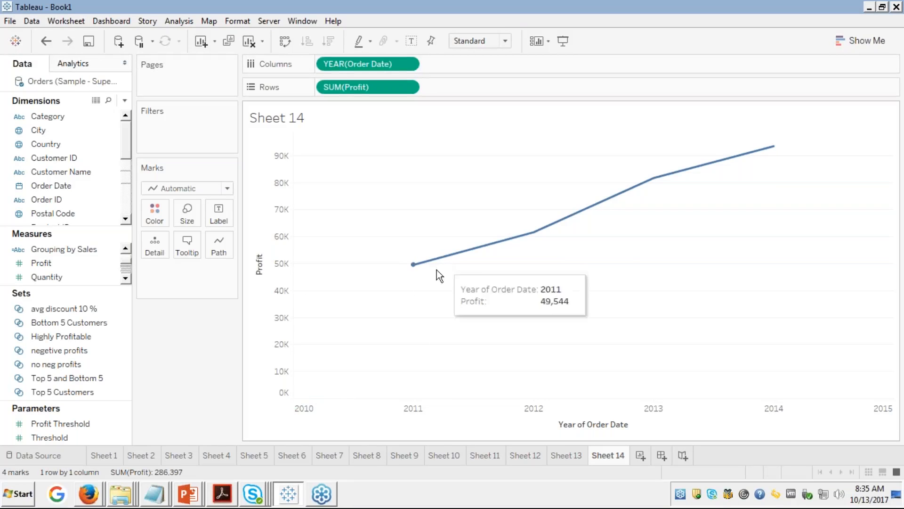
{"action": "mouse_move", "coordinate": [773, 147]}
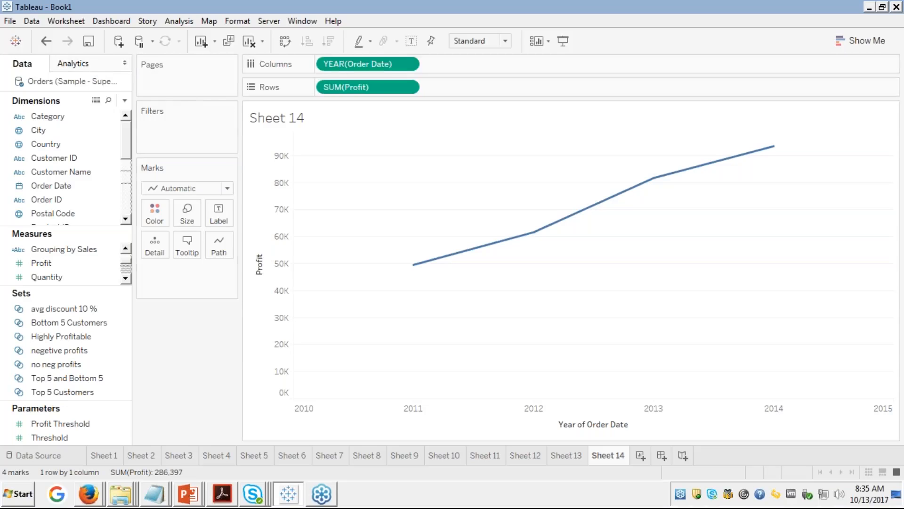
Step: Drag Forecast from the Analytics pane onto the profit line to add a 2014–2015 estimate band
{"action": "left_click", "coordinate": [87, 66]}
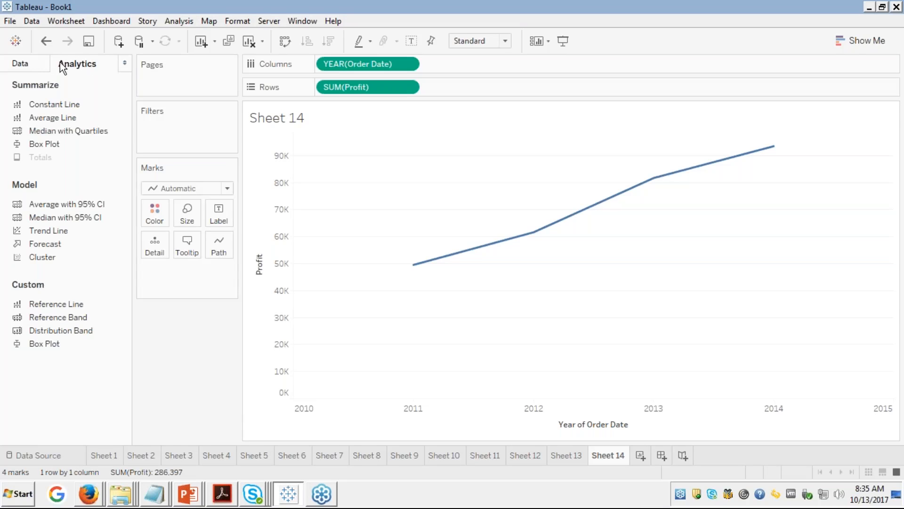
{"action": "left_click", "coordinate": [21, 64]}
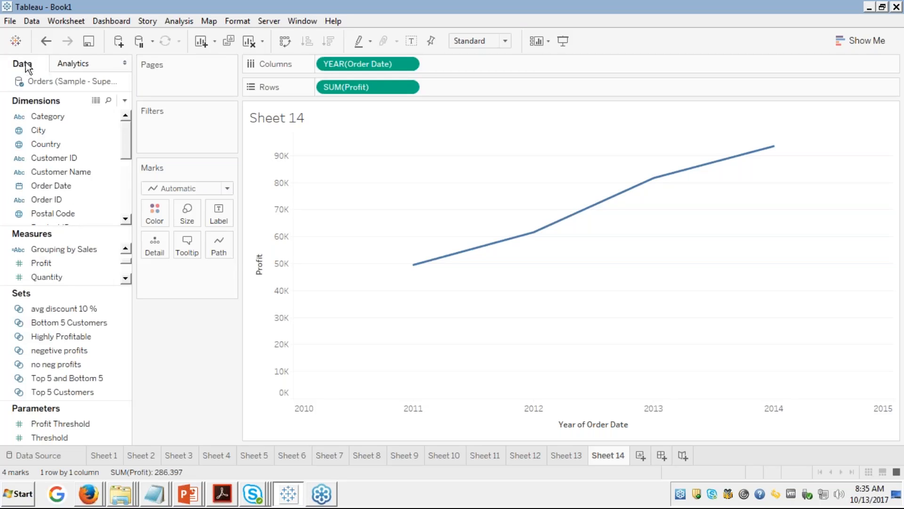
{"action": "left_click", "coordinate": [75, 66]}
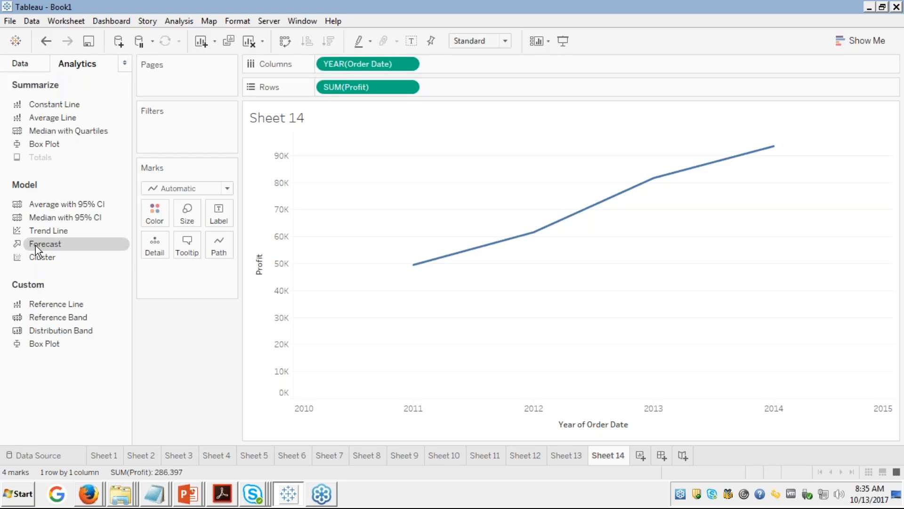
{"action": "left_click_drag", "start_coordinate": [36, 244], "coordinate": [474, 169]}
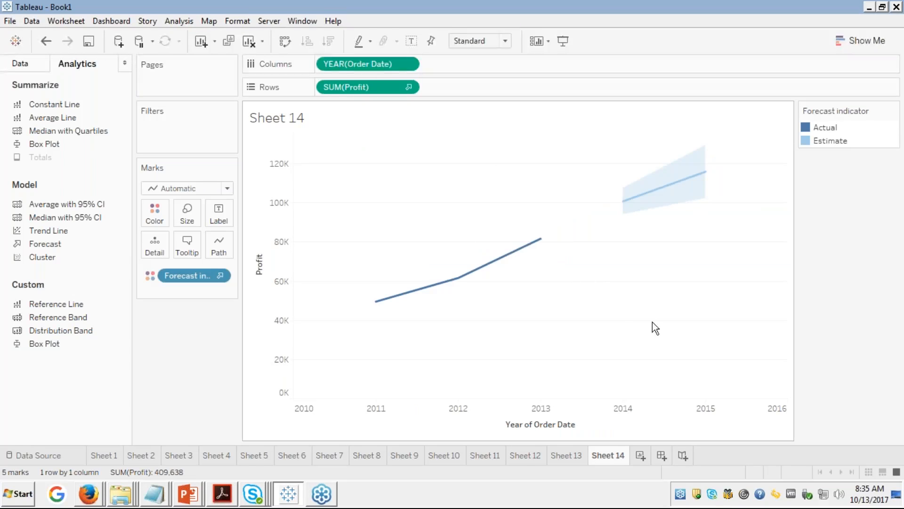
{"action": "mouse_move", "coordinate": [625, 201]}
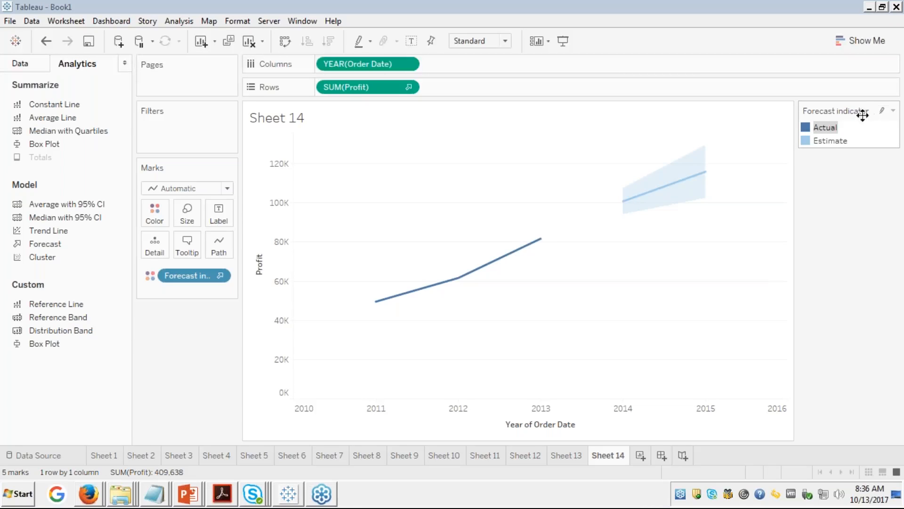
{"action": "left_click", "coordinate": [882, 111]}
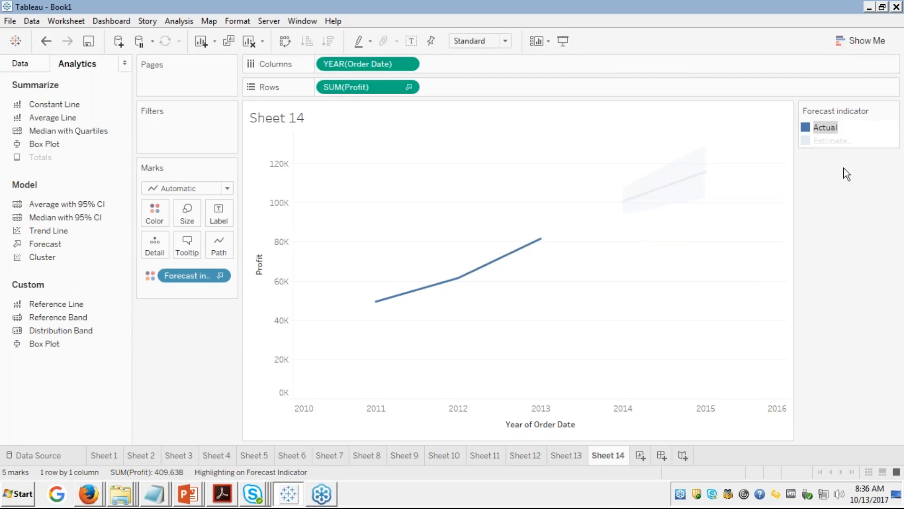
{"action": "left_click", "coordinate": [823, 140]}
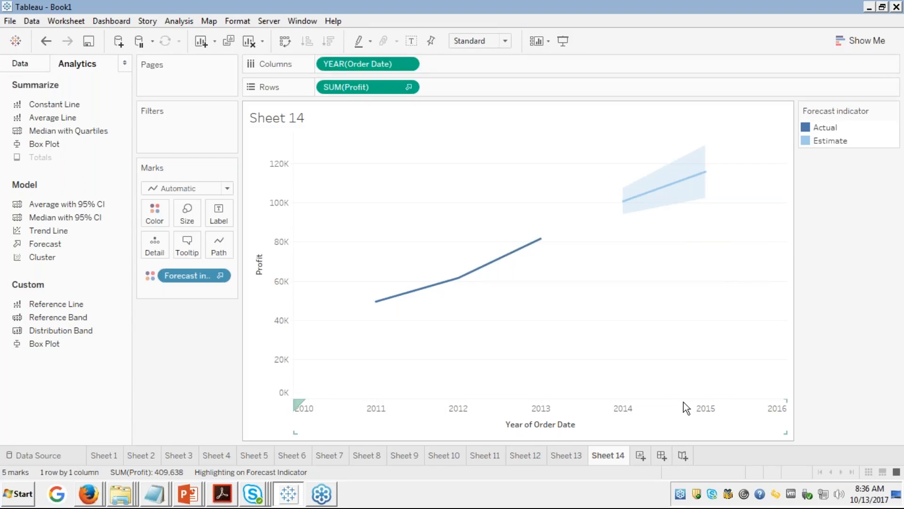
{"action": "mouse_move", "coordinate": [627, 203]}
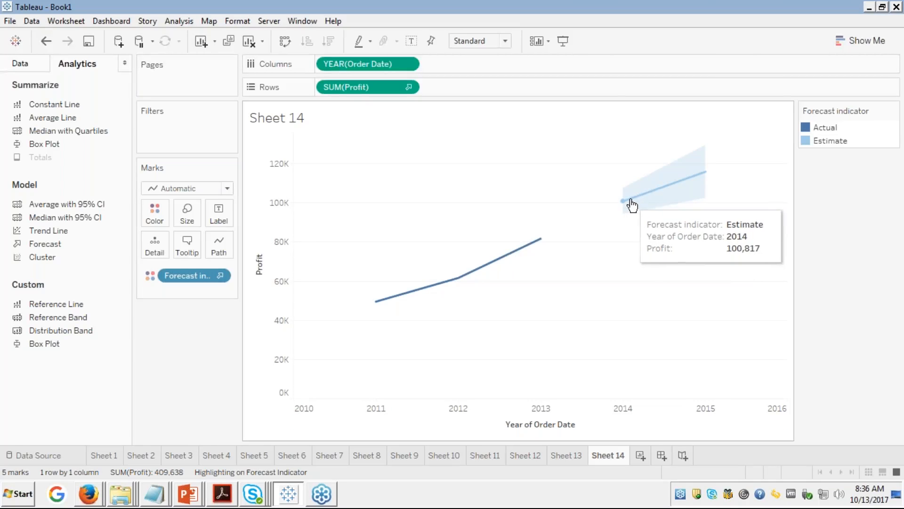
{"action": "mouse_move", "coordinate": [684, 188]}
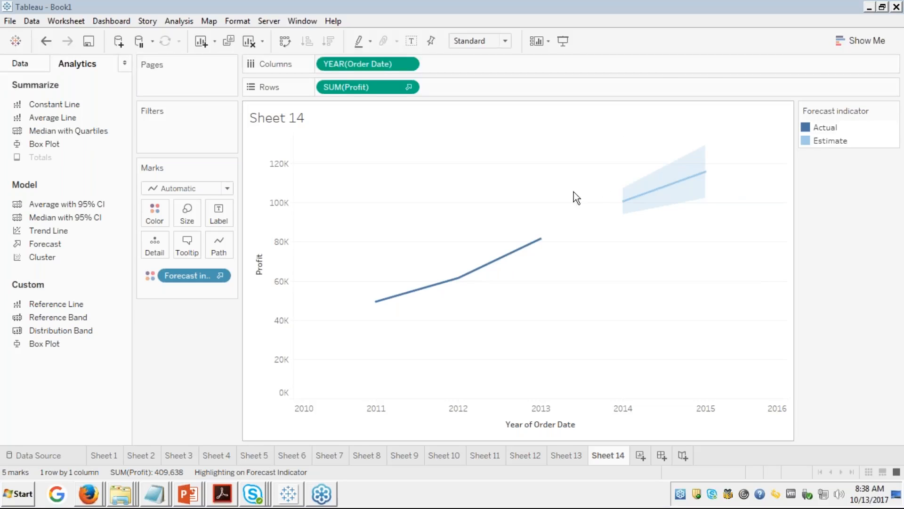
{"action": "mouse_move", "coordinate": [673, 187]}
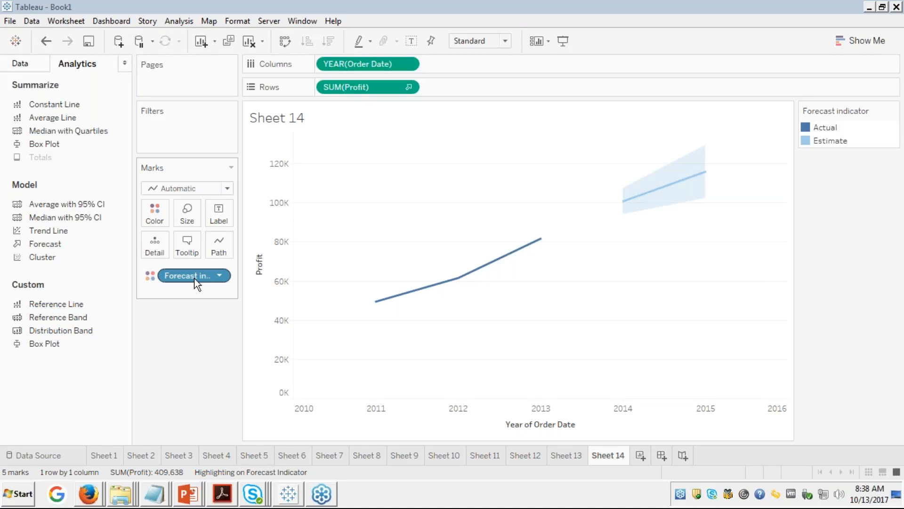
Step: Open View Data for the chart and select the 2014 estimated profit 100,817.39
{"action": "right_click", "coordinate": [385, 205]}
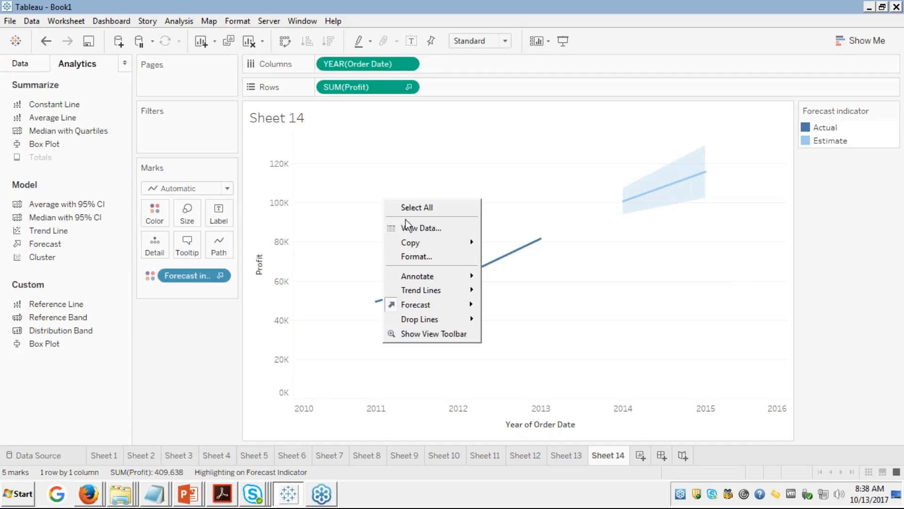
{"action": "left_click", "coordinate": [418, 233]}
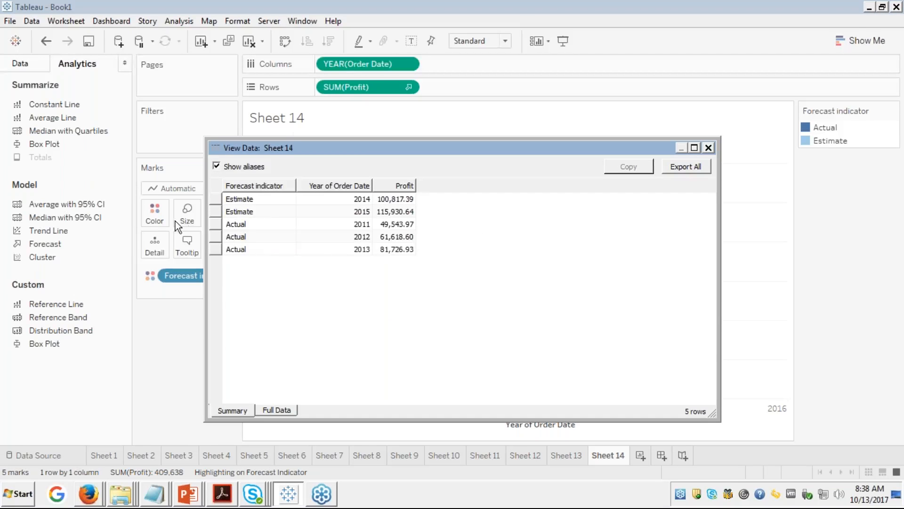
{"action": "left_click", "coordinate": [362, 225]}
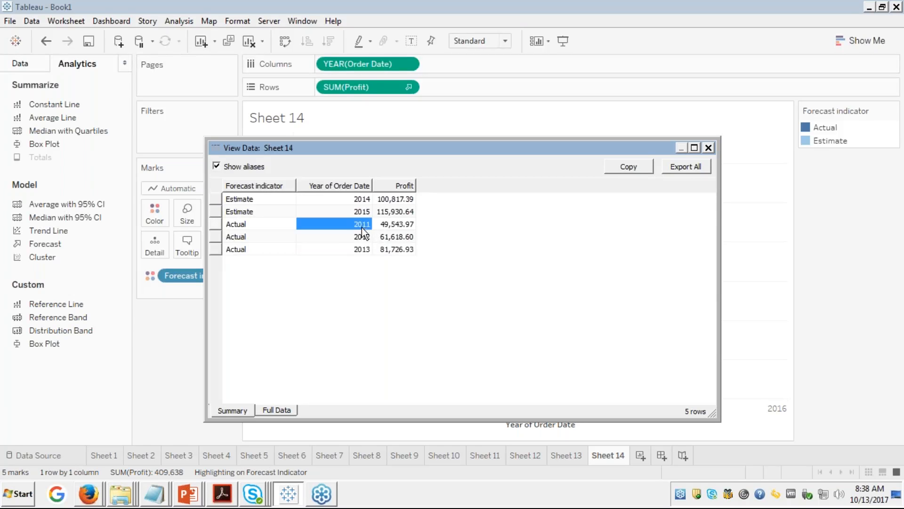
{"action": "left_click", "coordinate": [359, 254]}
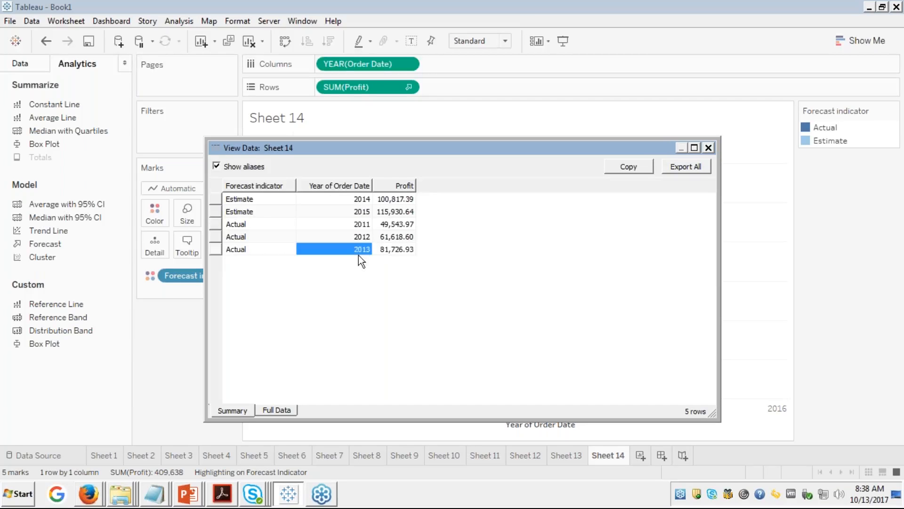
{"action": "left_click", "coordinate": [361, 212]}
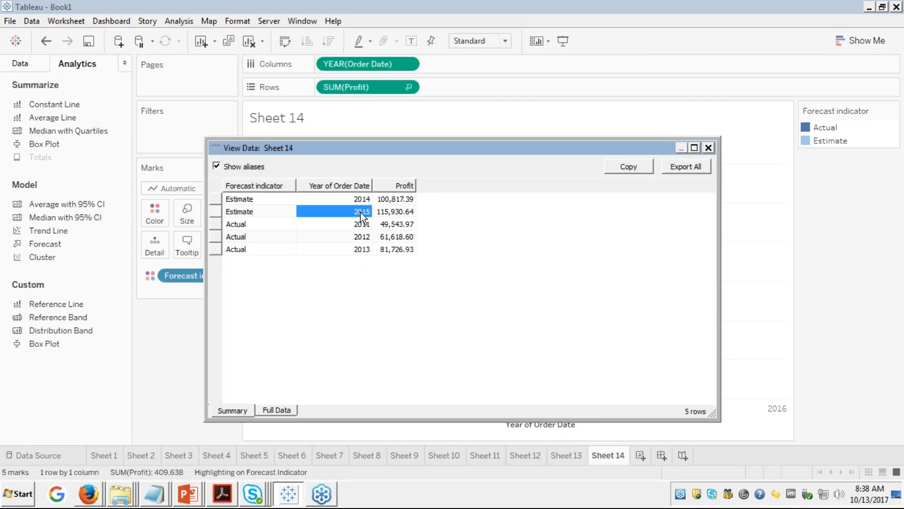
{"action": "left_click", "coordinate": [395, 199]}
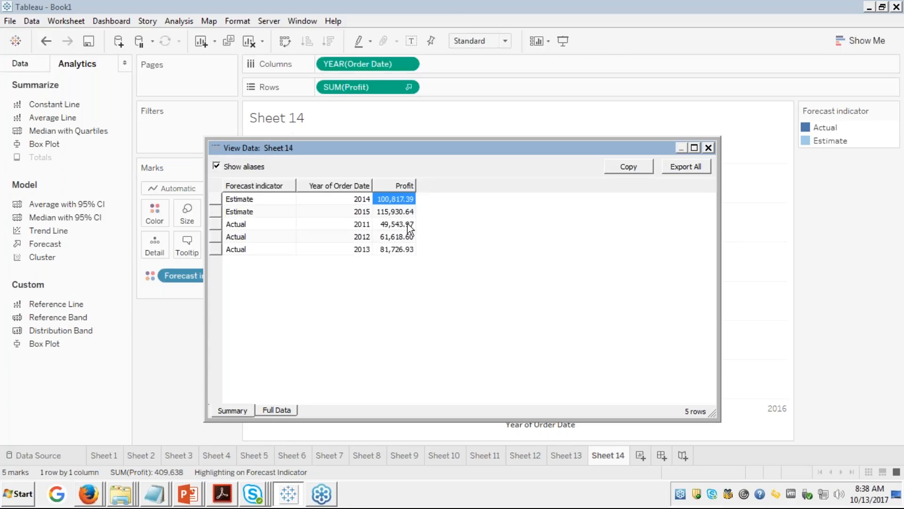
Step: Paste 100,817.39 into the Windows Run box, close View Data, and undo the forecast
{"action": "key", "text": "super+r"}
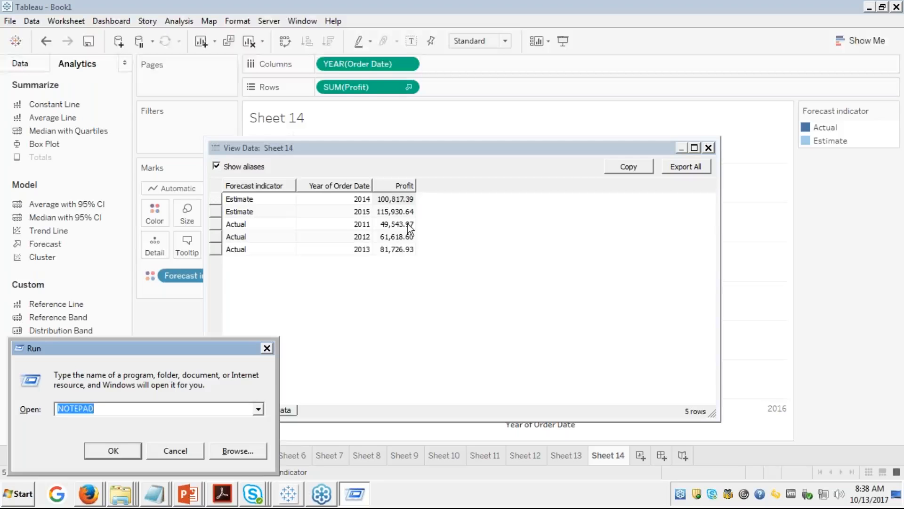
{"action": "key", "text": "ctrl+v"}
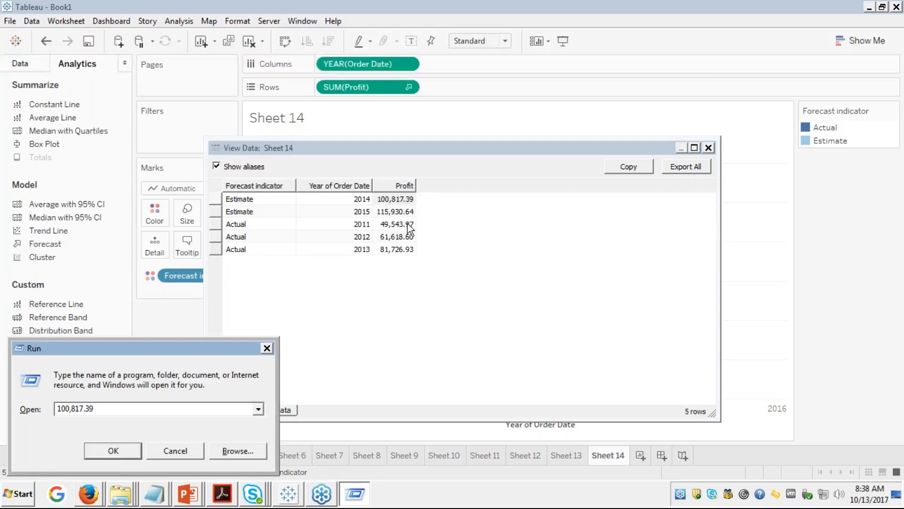
{"action": "left_click", "coordinate": [565, 263]}
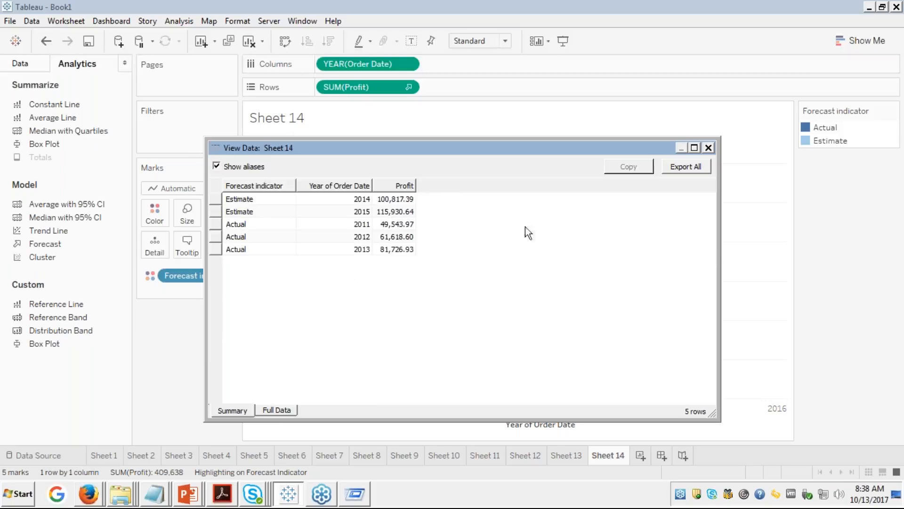
{"action": "left_click", "coordinate": [709, 148]}
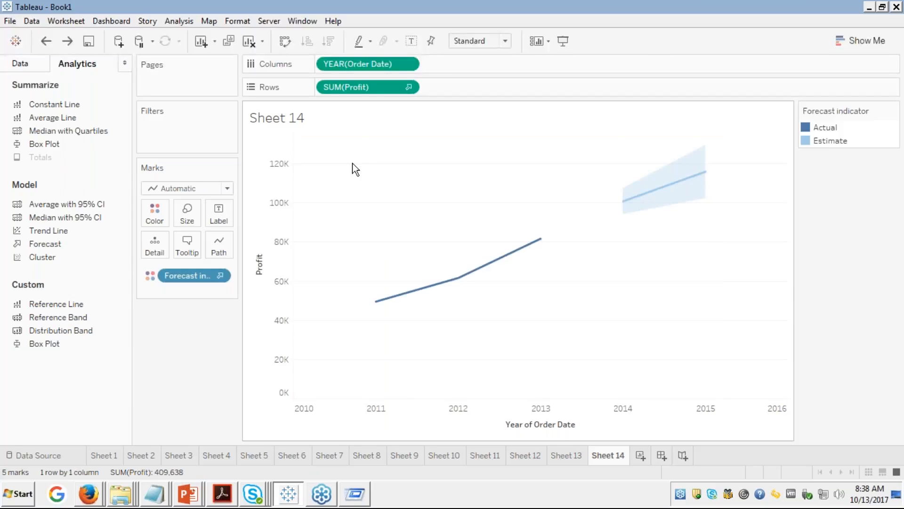
{"action": "key", "text": "ctrl+z"}
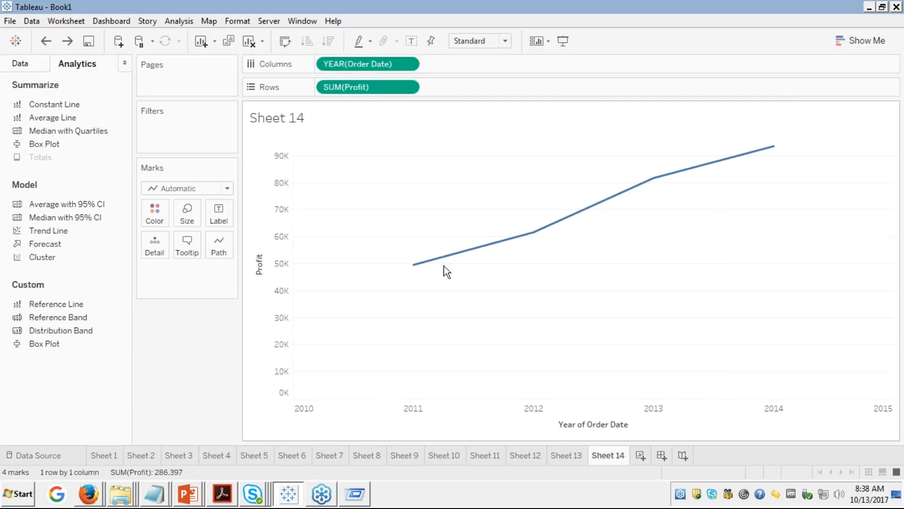
Step: Bring the second Untitled - Notepad window with the training/validation notes to the front
{"action": "mouse_move", "coordinate": [643, 188]}
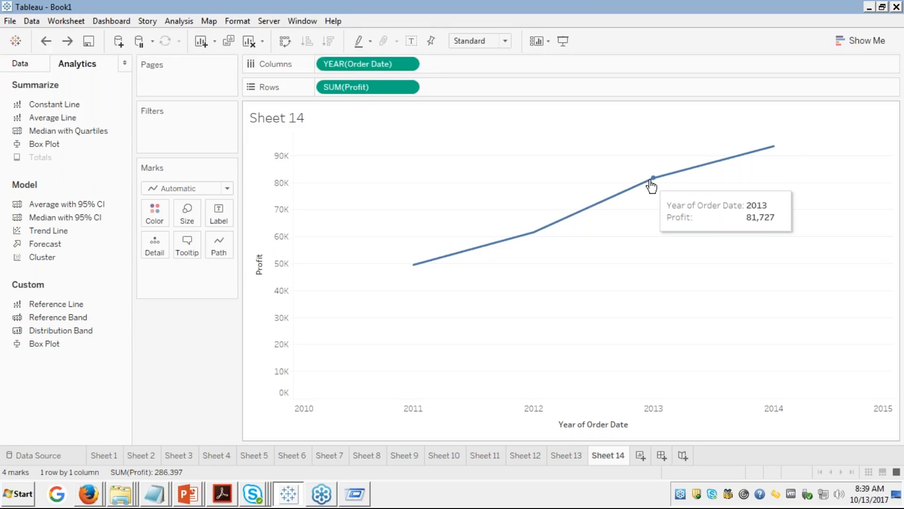
{"action": "left_click", "coordinate": [156, 495]}
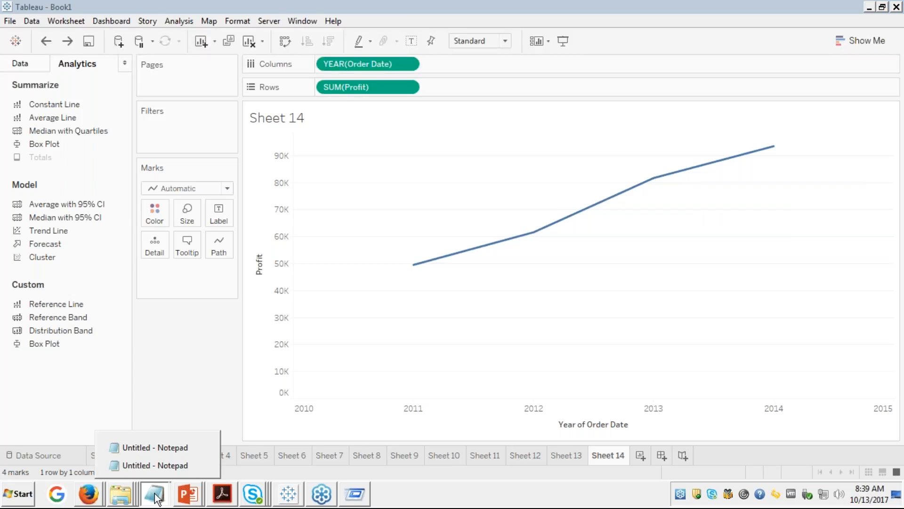
{"action": "left_click", "coordinate": [159, 465]}
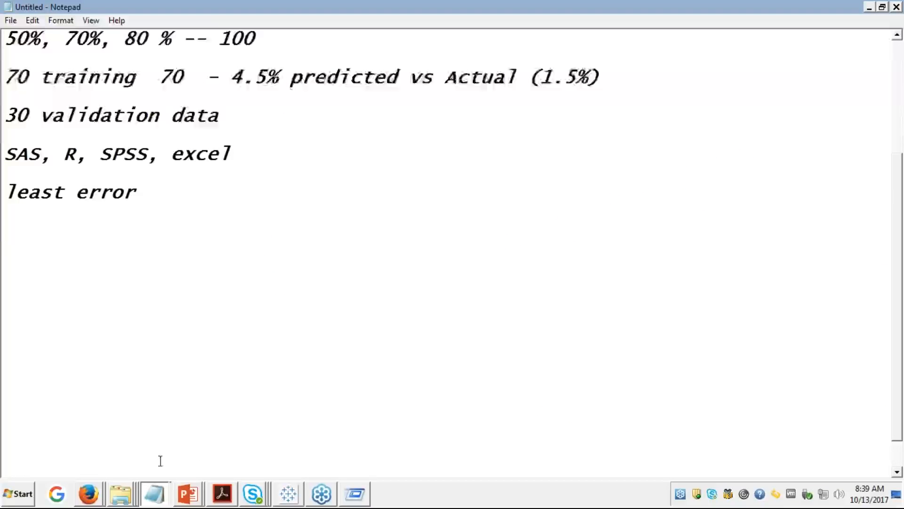
Step: Move the caret to the top of the Notepad notes and minimize Notepad
{"action": "left_click", "coordinate": [450, 156]}
{"action": "key", "text": "Up"}
{"action": "key", "text": "Up"}
{"action": "key", "text": "Up"}
{"action": "key", "text": "Up"}
{"action": "key", "text": "Up"}
{"action": "key", "text": "Up"}
{"action": "key", "text": "Up"}
{"action": "key", "text": "Up"}
{"action": "key", "text": "Up"}
{"action": "key", "text": "Up"}
{"action": "key", "text": "Up"}
{"action": "key", "text": "Up"}
{"action": "key", "text": "Up"}
{"action": "key", "text": "Up"}
{"action": "key", "text": "Up"}
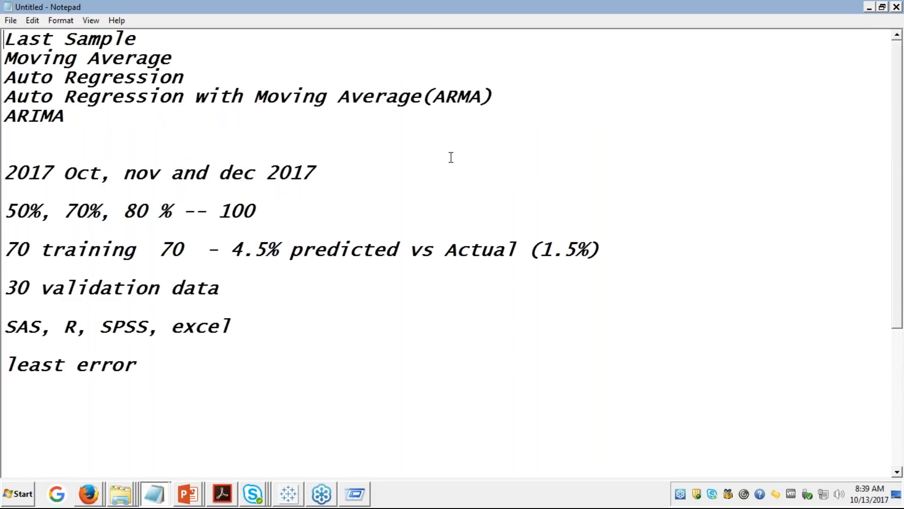
{"action": "left_click", "coordinate": [868, 8]}
{"action": "mouse_move", "coordinate": [412, 268]}
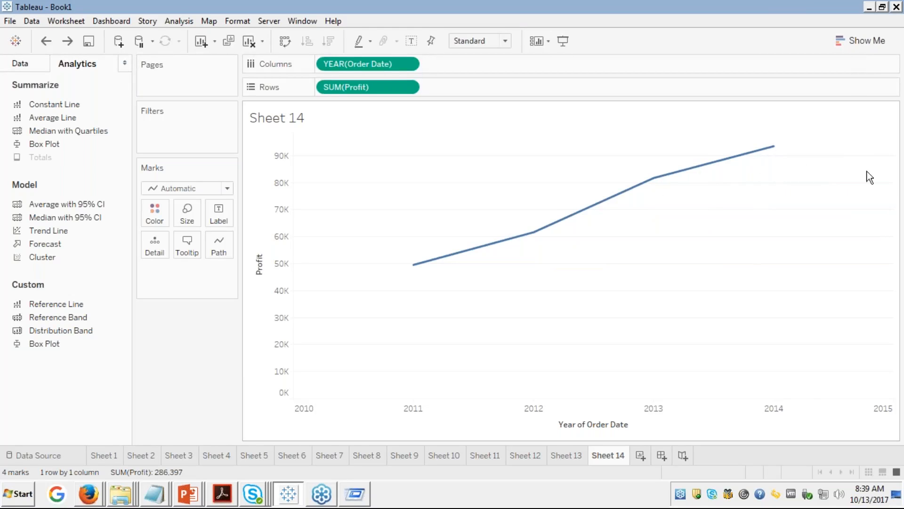
Step: Reopen the Run prompt to check the copied 100,817.39 value, then dismiss it
{"action": "mouse_move", "coordinate": [773, 148]}
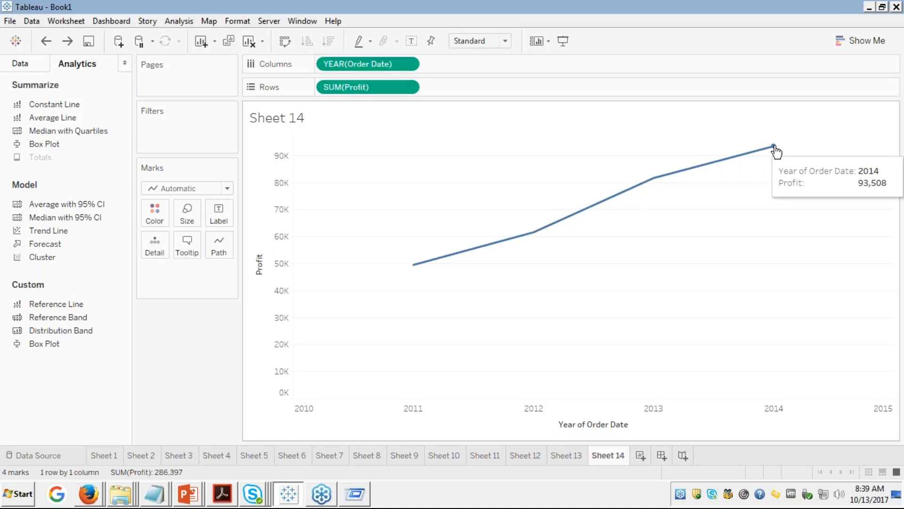
{"action": "key", "text": "super+r"}
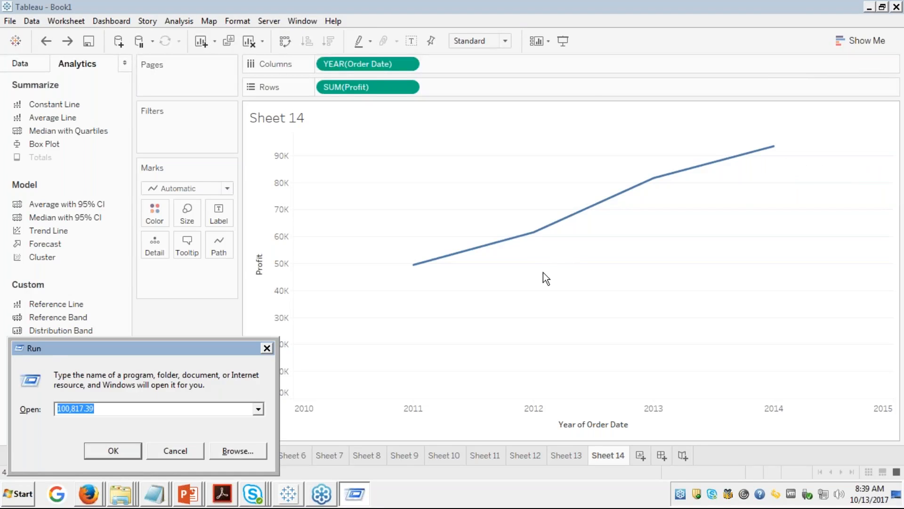
{"action": "key", "text": "Escape"}
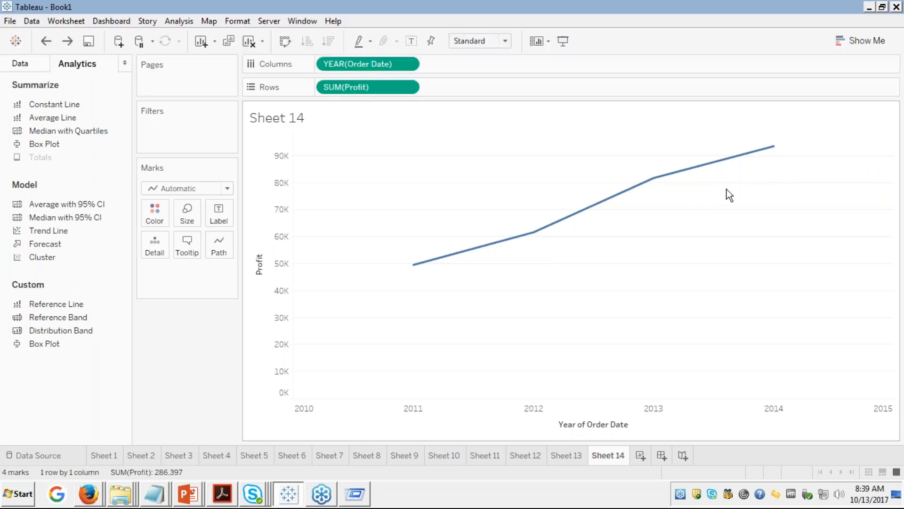
Step: Inspect the 2014 profit in View Data, close it, and drag Forecast back onto the chart
{"action": "right_click", "coordinate": [443, 166]}
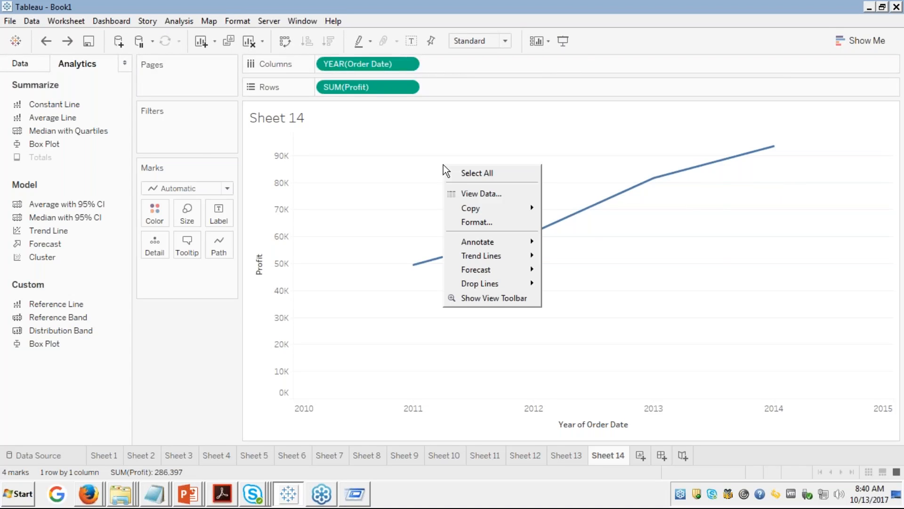
{"action": "left_click", "coordinate": [476, 194]}
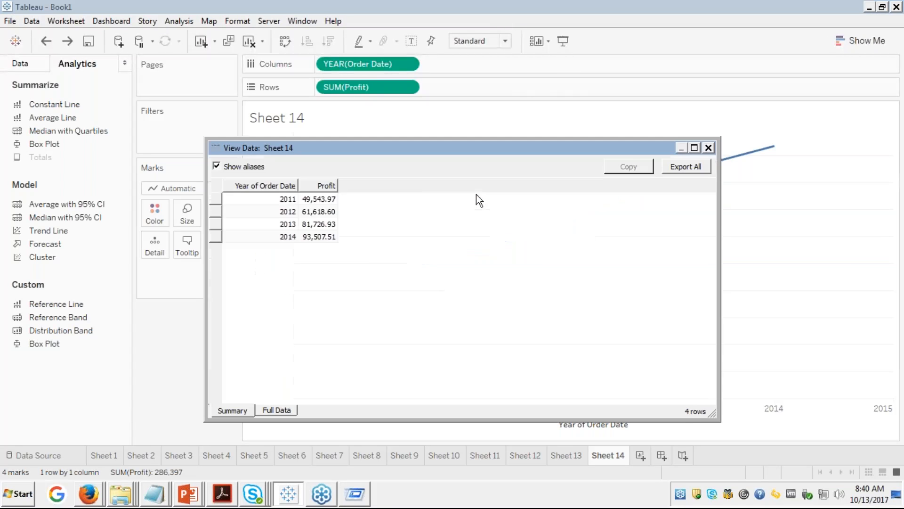
{"action": "left_click", "coordinate": [317, 237]}
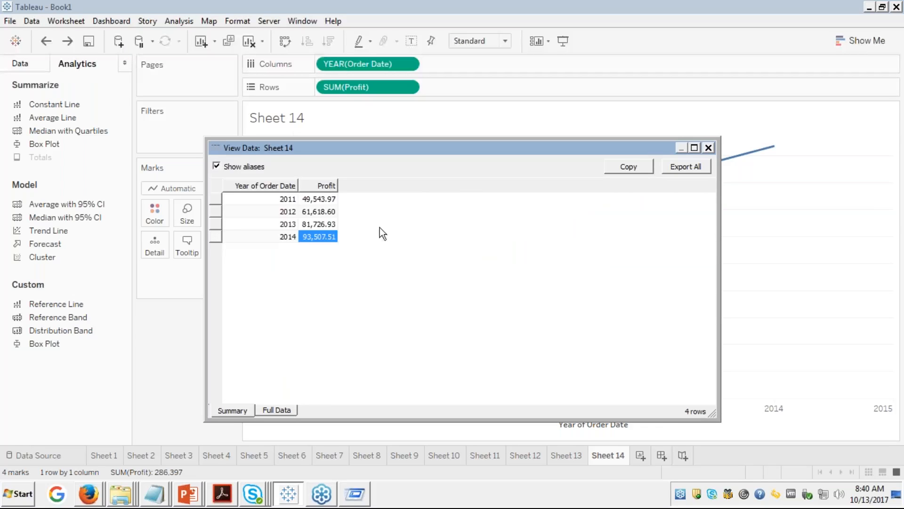
{"action": "left_click", "coordinate": [709, 147]}
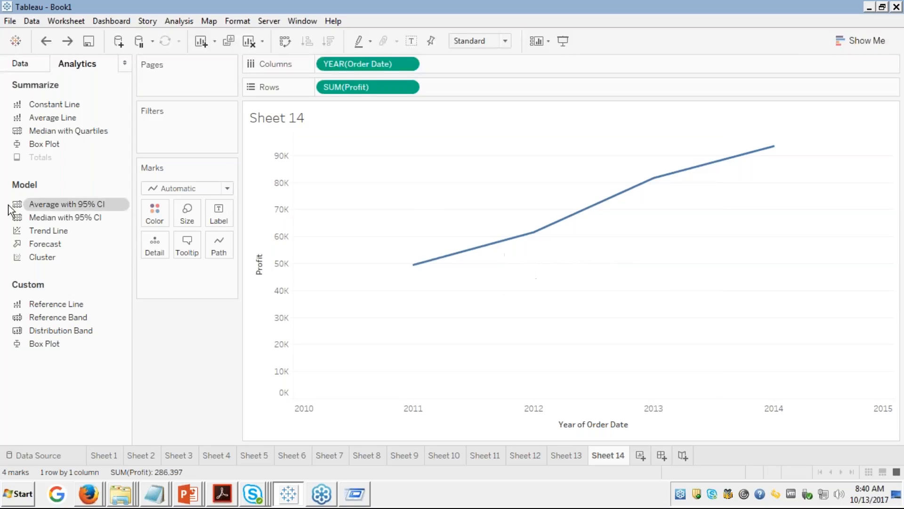
{"action": "left_click_drag", "start_coordinate": [44, 243], "coordinate": [352, 167]}
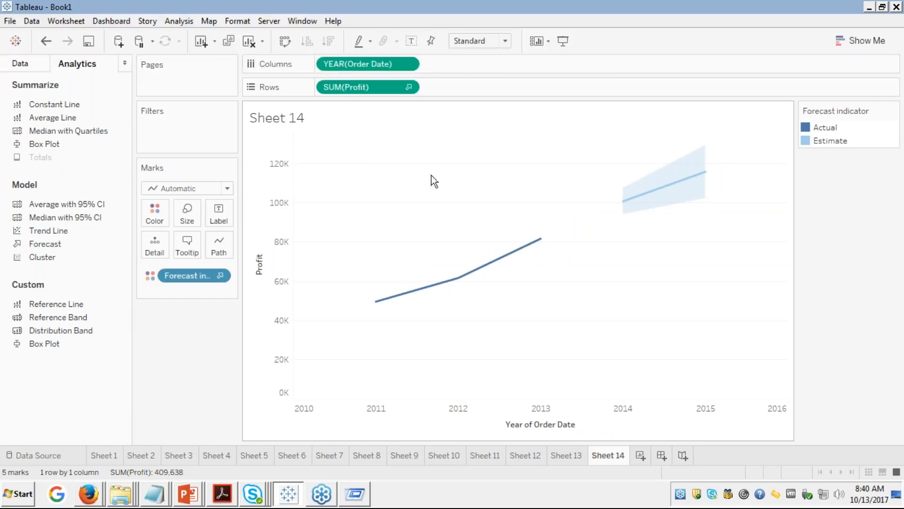
Step: Highlight Actual, then Estimate, in the Forecast indicator legend, then clear the highlighting
{"action": "mouse_move", "coordinate": [658, 190]}
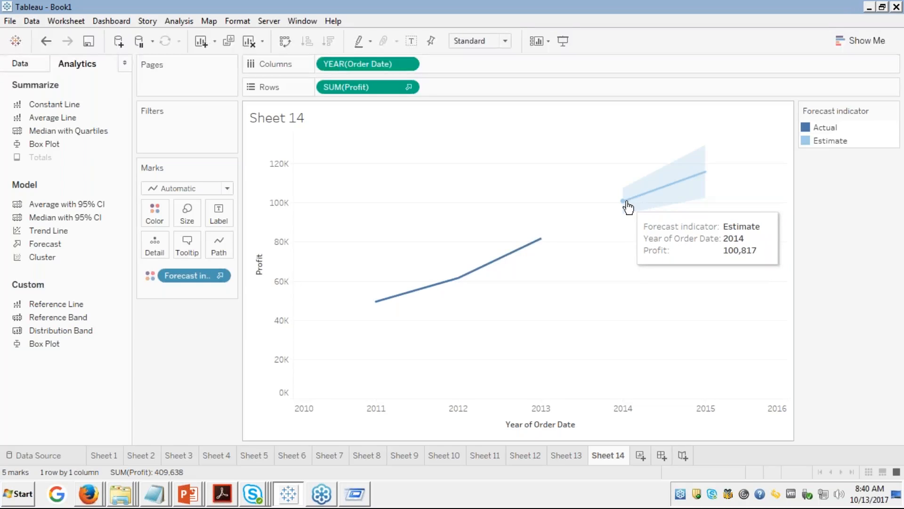
{"action": "mouse_move", "coordinate": [693, 183]}
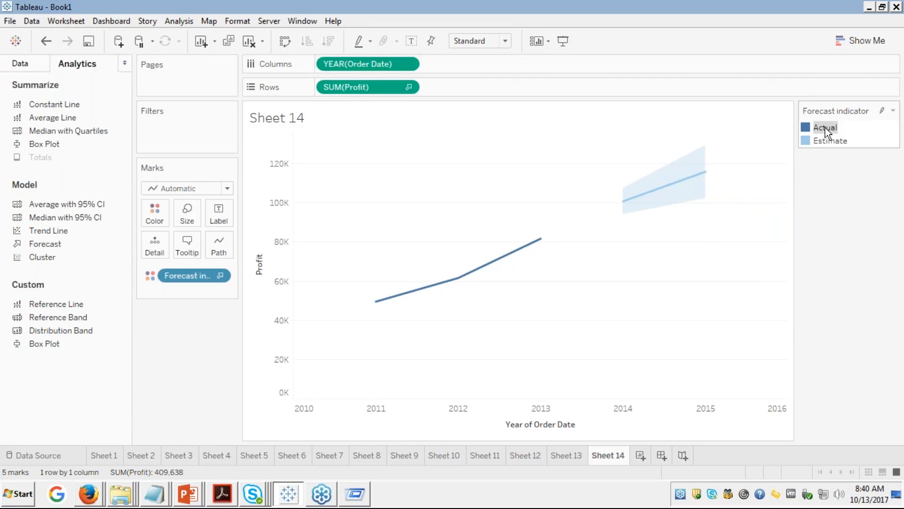
{"action": "left_click", "coordinate": [883, 113]}
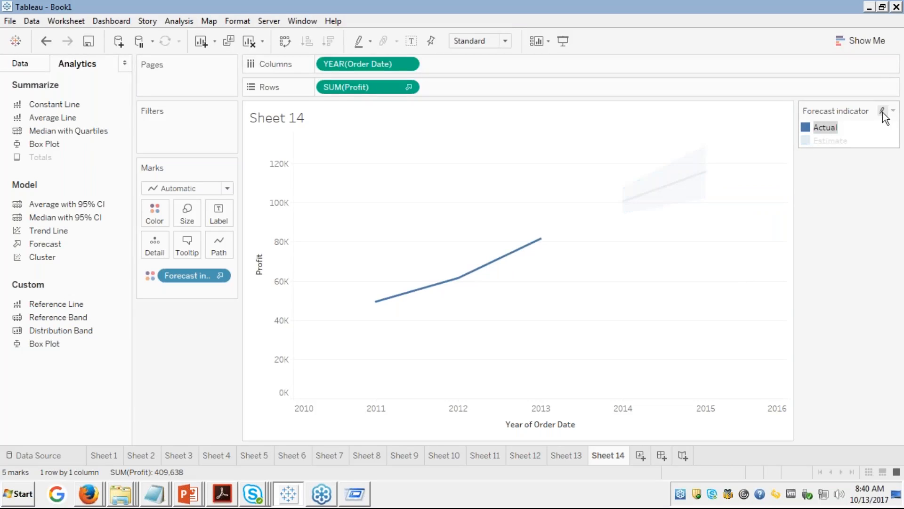
{"action": "left_click", "coordinate": [822, 141]}
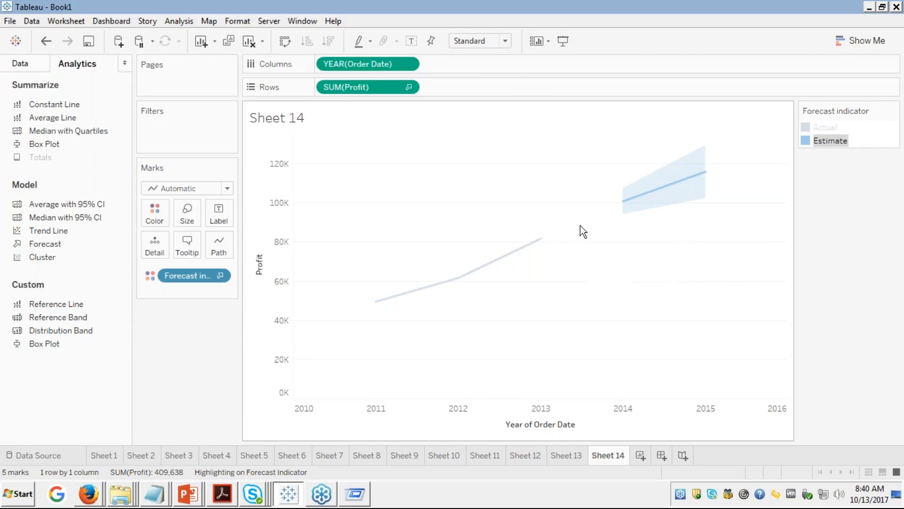
{"action": "left_click", "coordinate": [657, 259]}
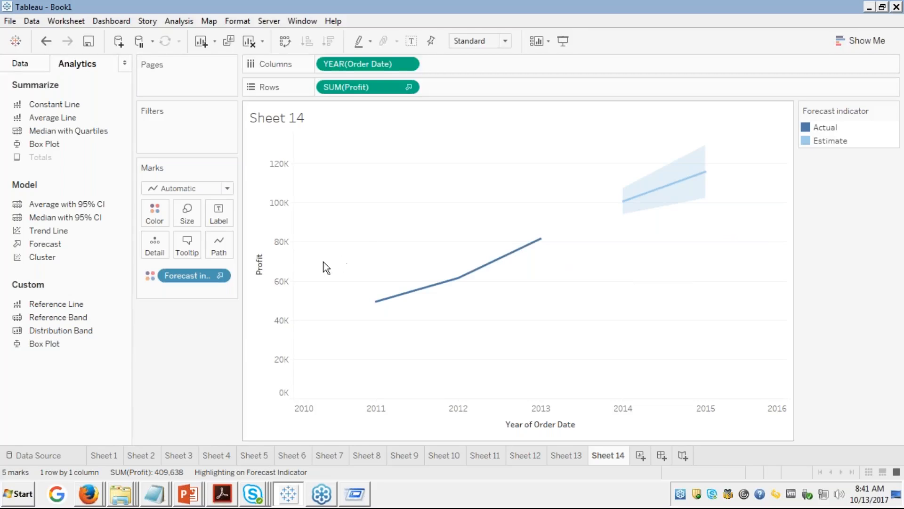
{"action": "left_click", "coordinate": [219, 276]}
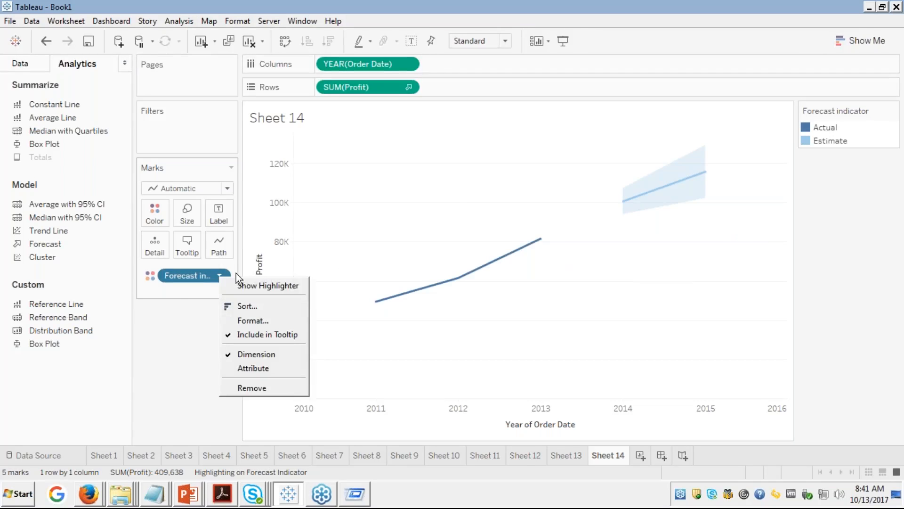
{"action": "left_click", "coordinate": [450, 191]}
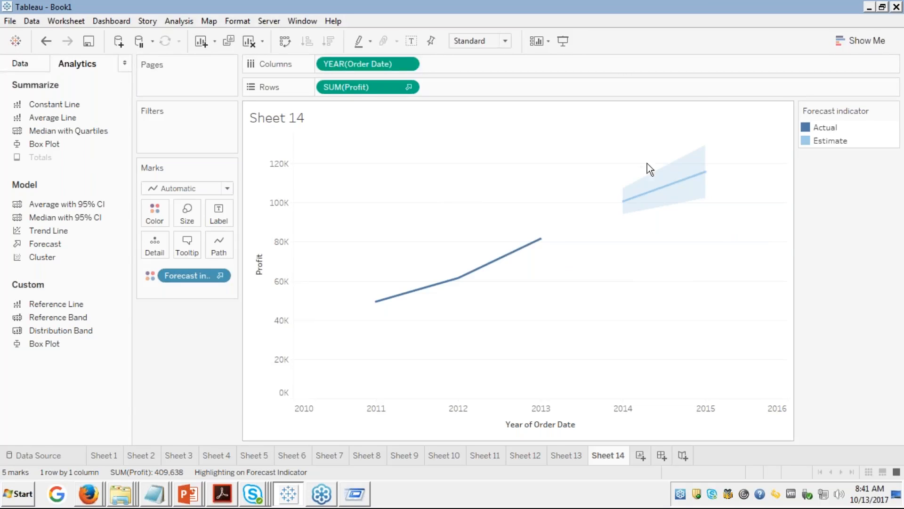
Step: In Forecast Options, try the Exactly and Until lengths, then set the length back to Automatic
{"action": "right_click", "coordinate": [670, 175]}
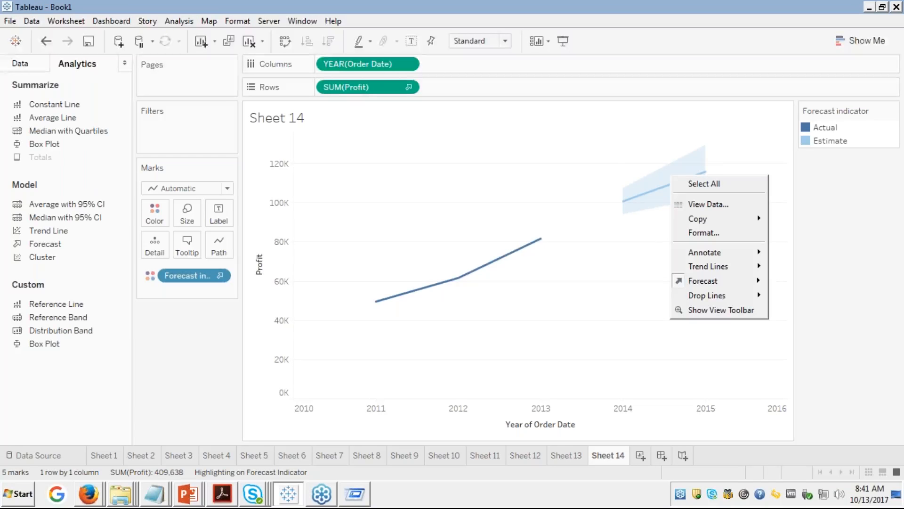
{"action": "mouse_move", "coordinate": [715, 284]}
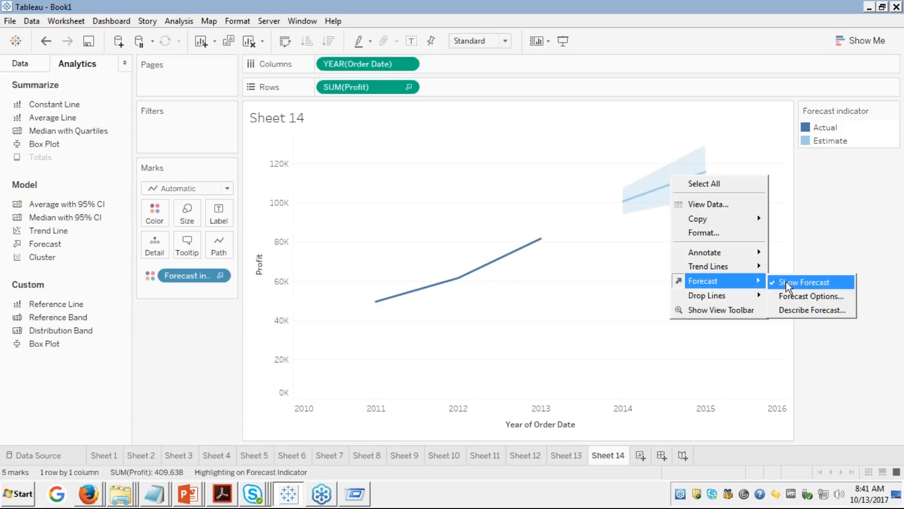
{"action": "left_click", "coordinate": [793, 301]}
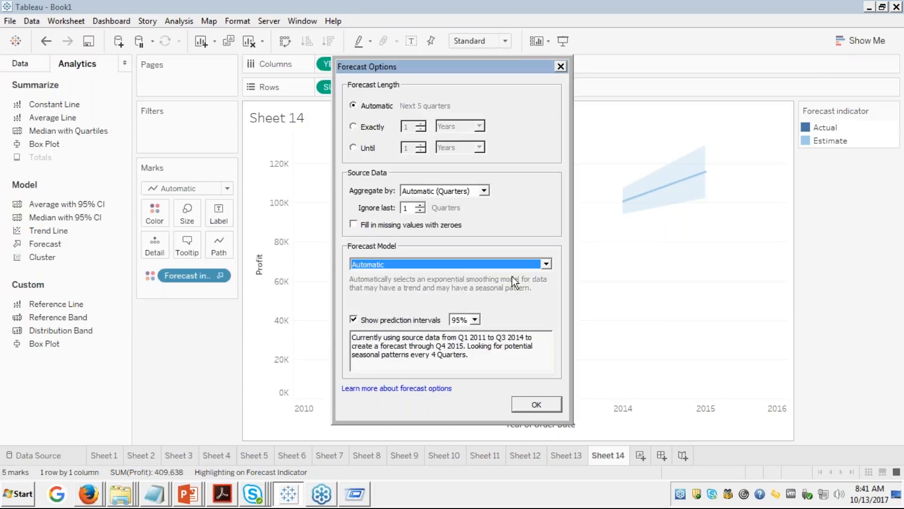
{"action": "left_click", "coordinate": [354, 127]}
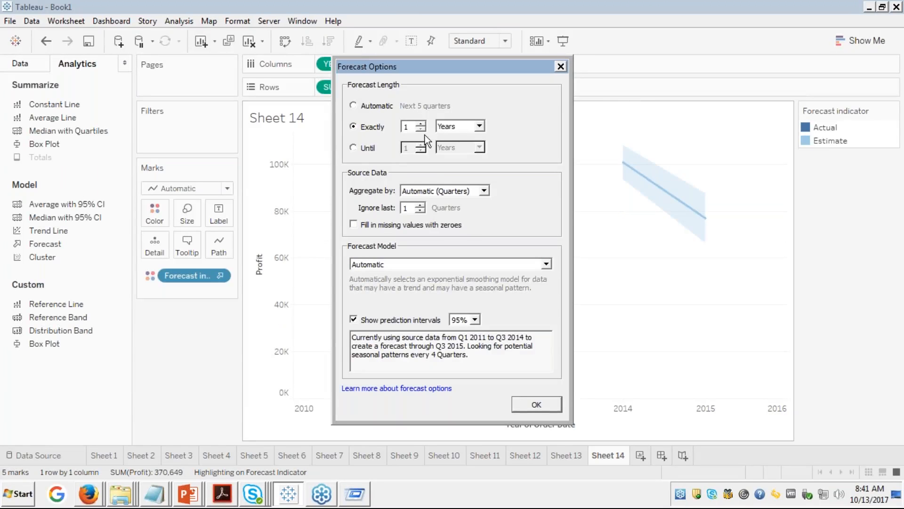
{"action": "left_click", "coordinate": [353, 148]}
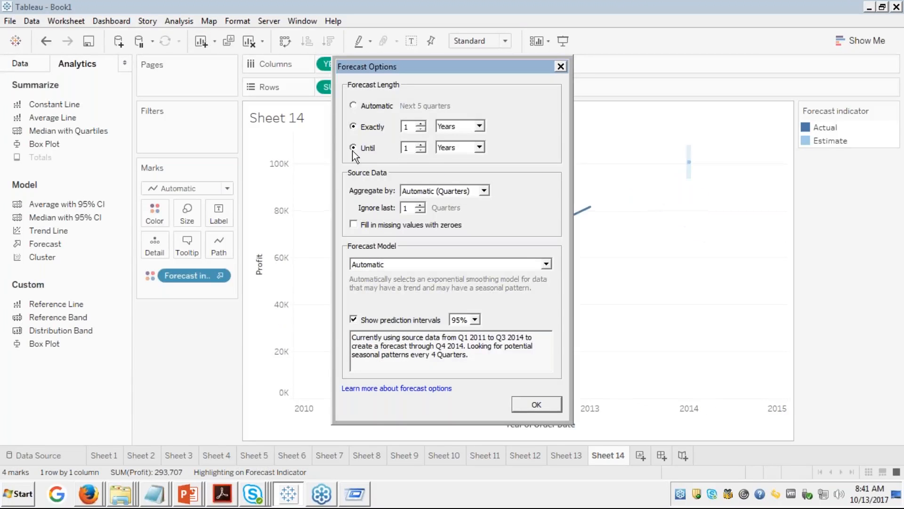
{"action": "left_click", "coordinate": [353, 106]}
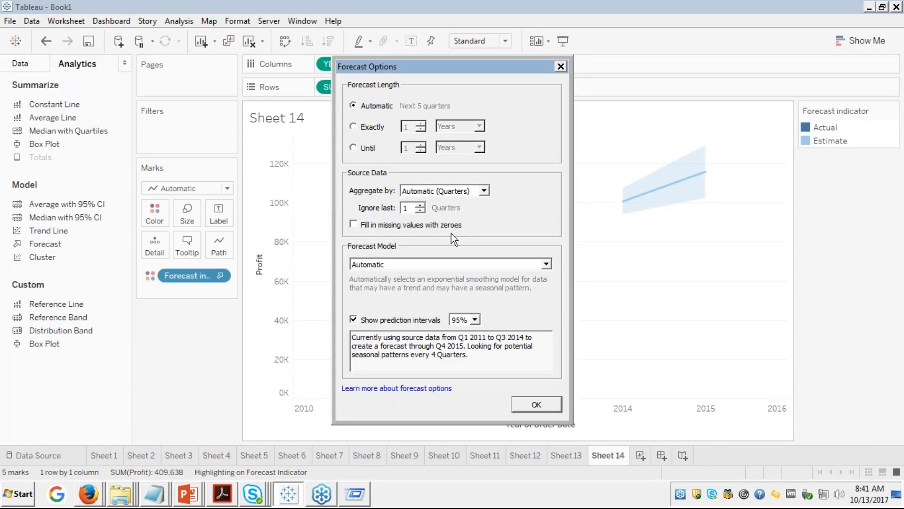
{"action": "left_click", "coordinate": [484, 191]}
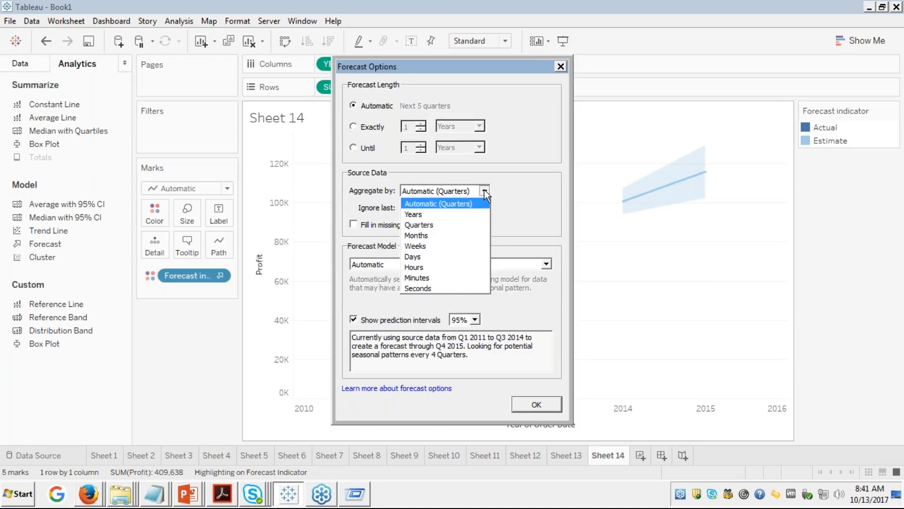
{"action": "left_click", "coordinate": [484, 190]}
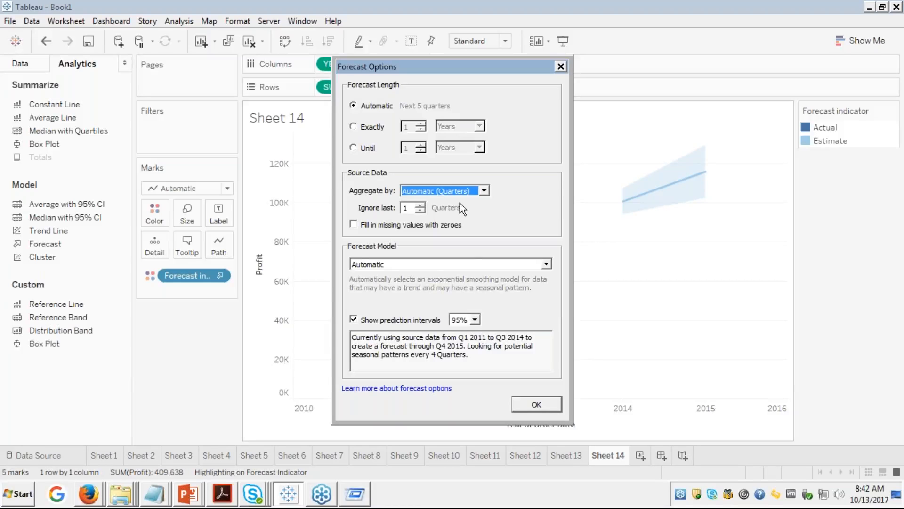
{"action": "left_click", "coordinate": [437, 264]}
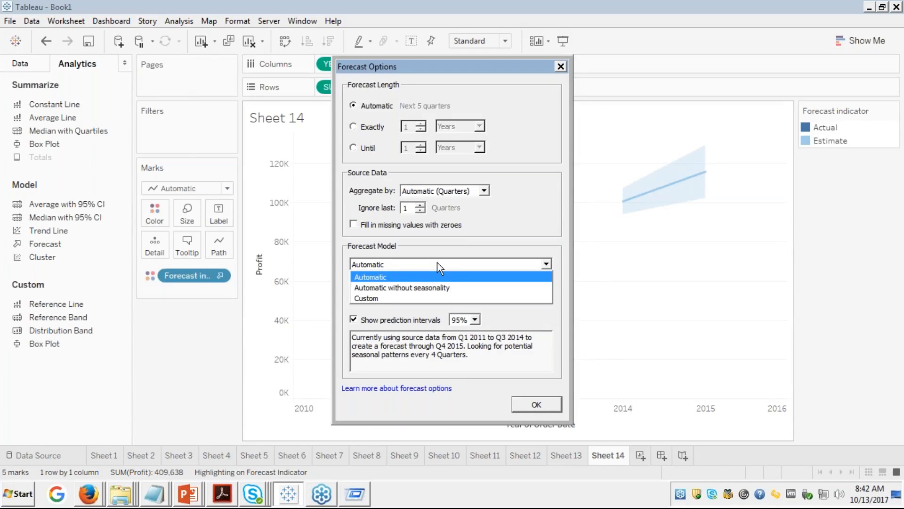
{"action": "left_click", "coordinate": [375, 277]}
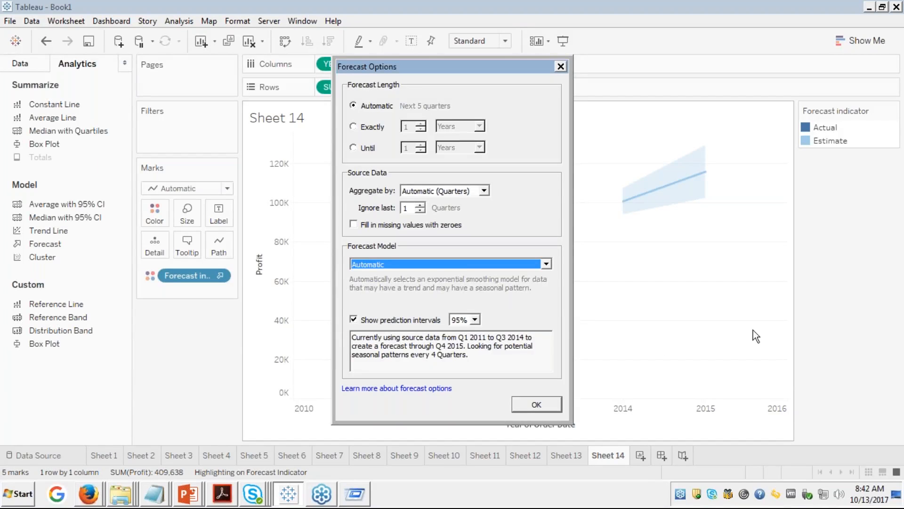
{"action": "left_click", "coordinate": [895, 374]}
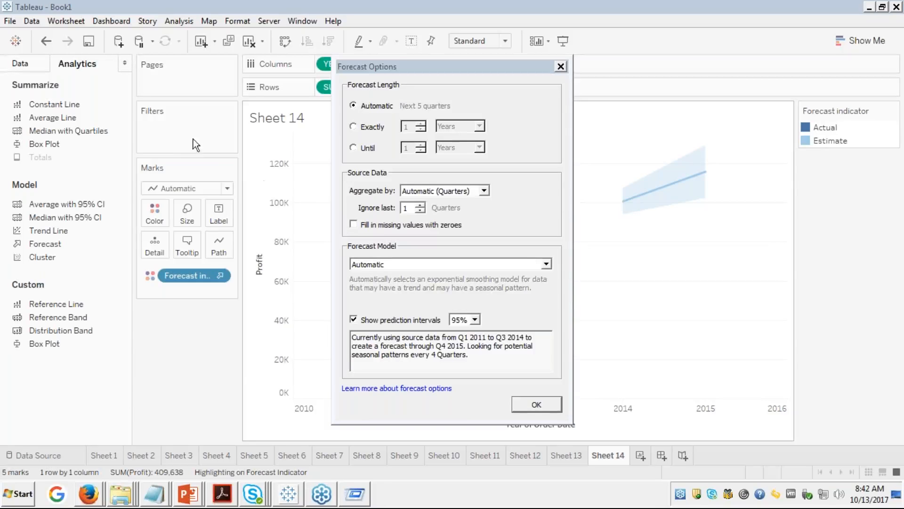